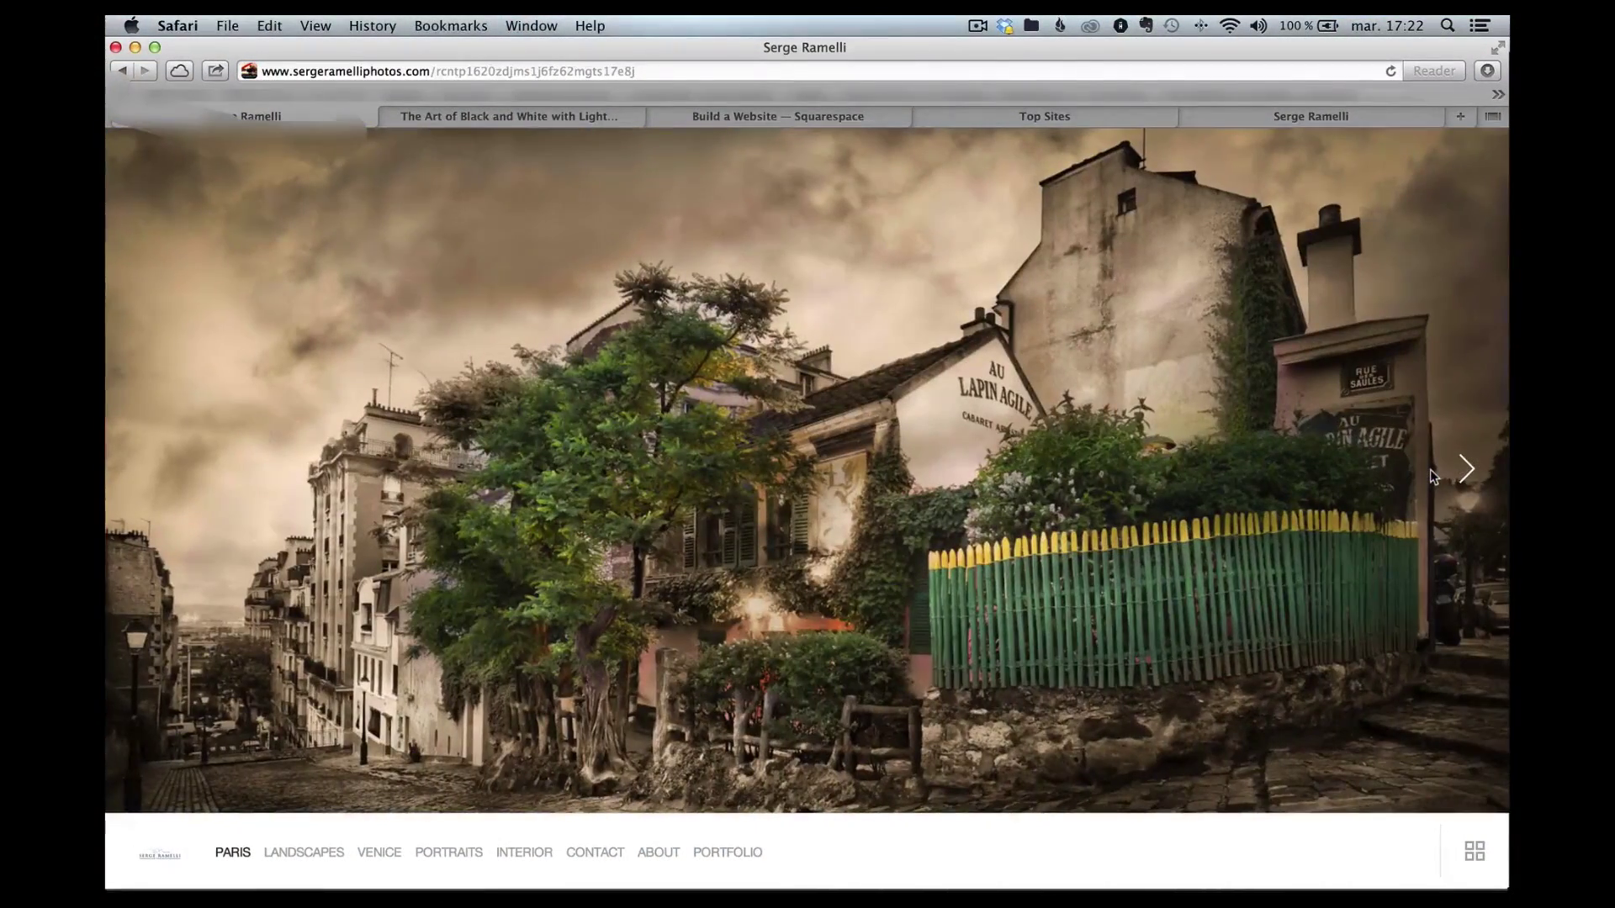
Advance the homepage slideshow to the next photo
click(1430, 469)
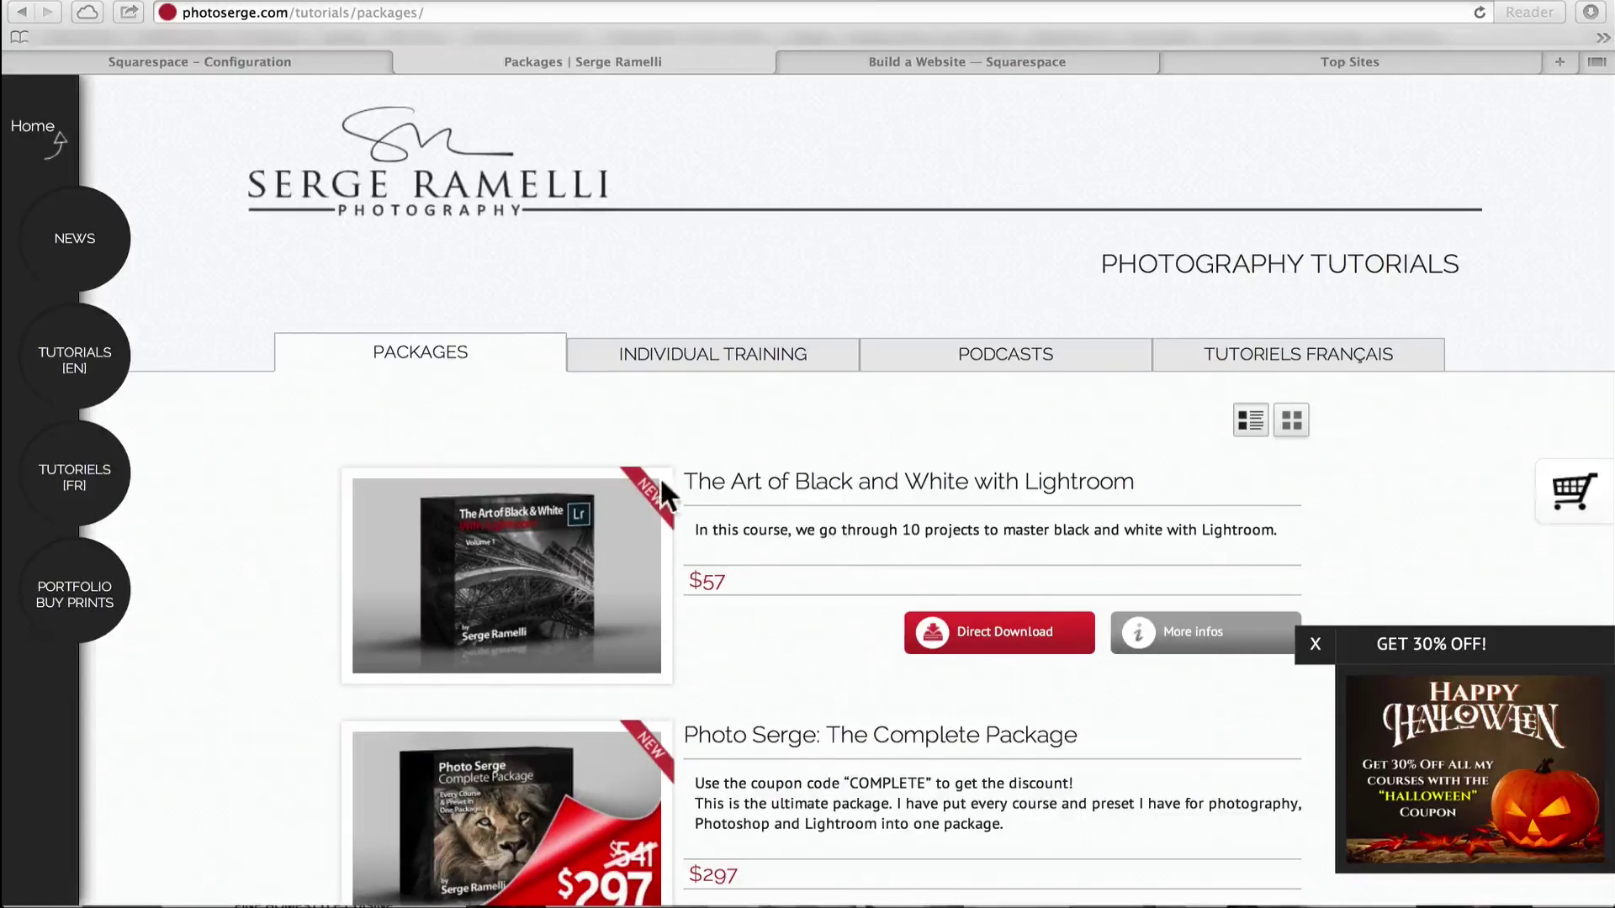
Open The Art of Black and White course details and jump to 'What's inside this tutorial?'
click(1196, 637)
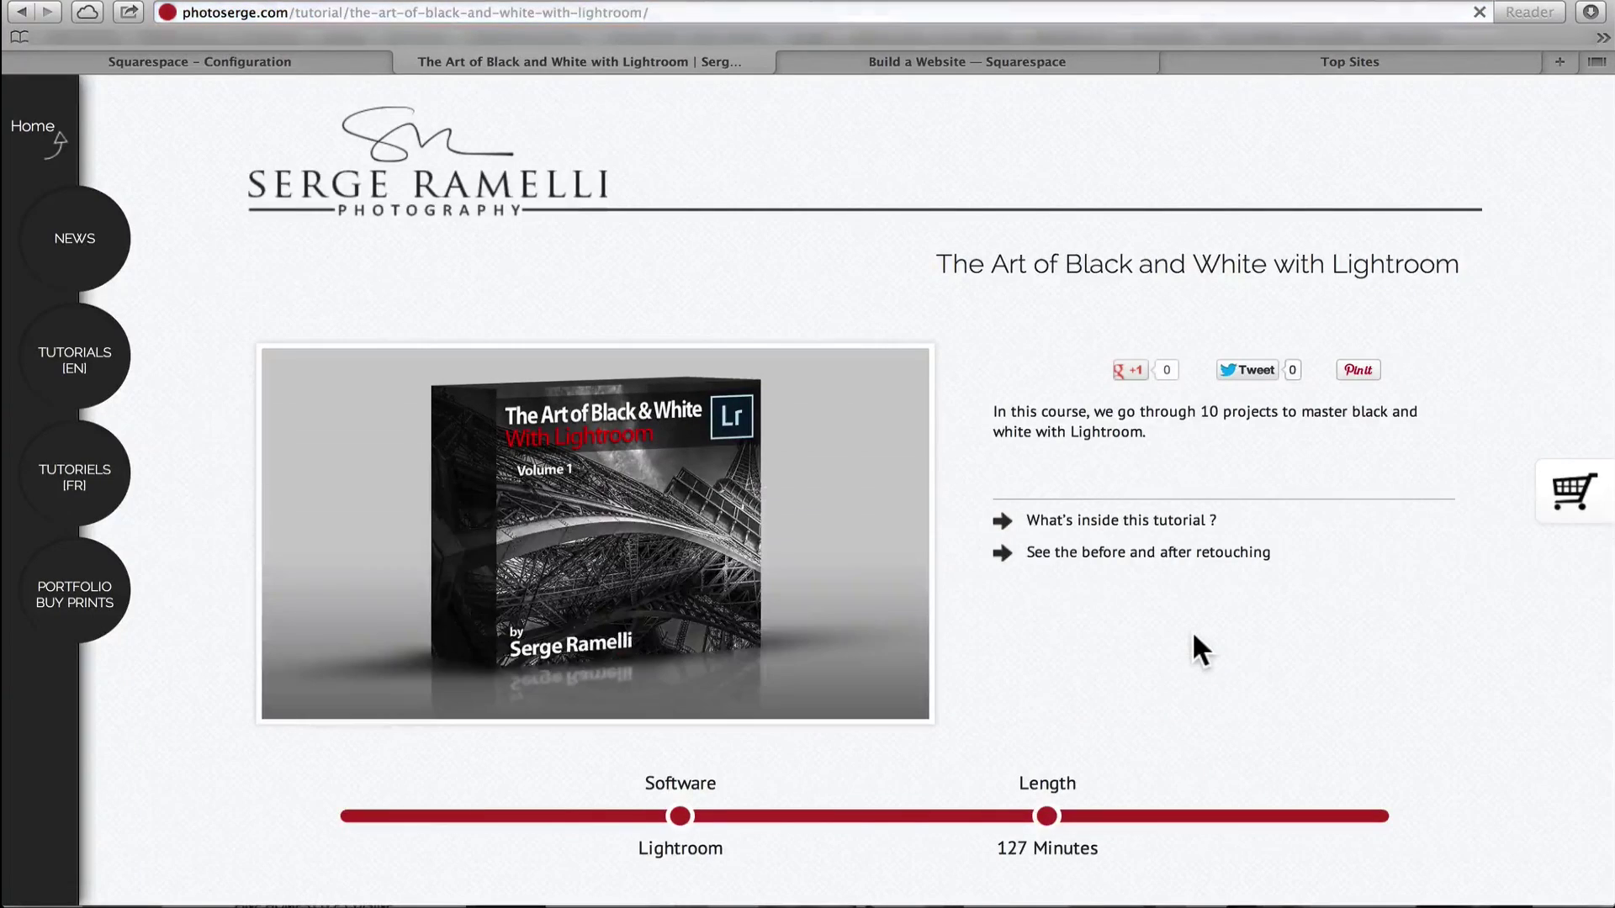
click(1117, 525)
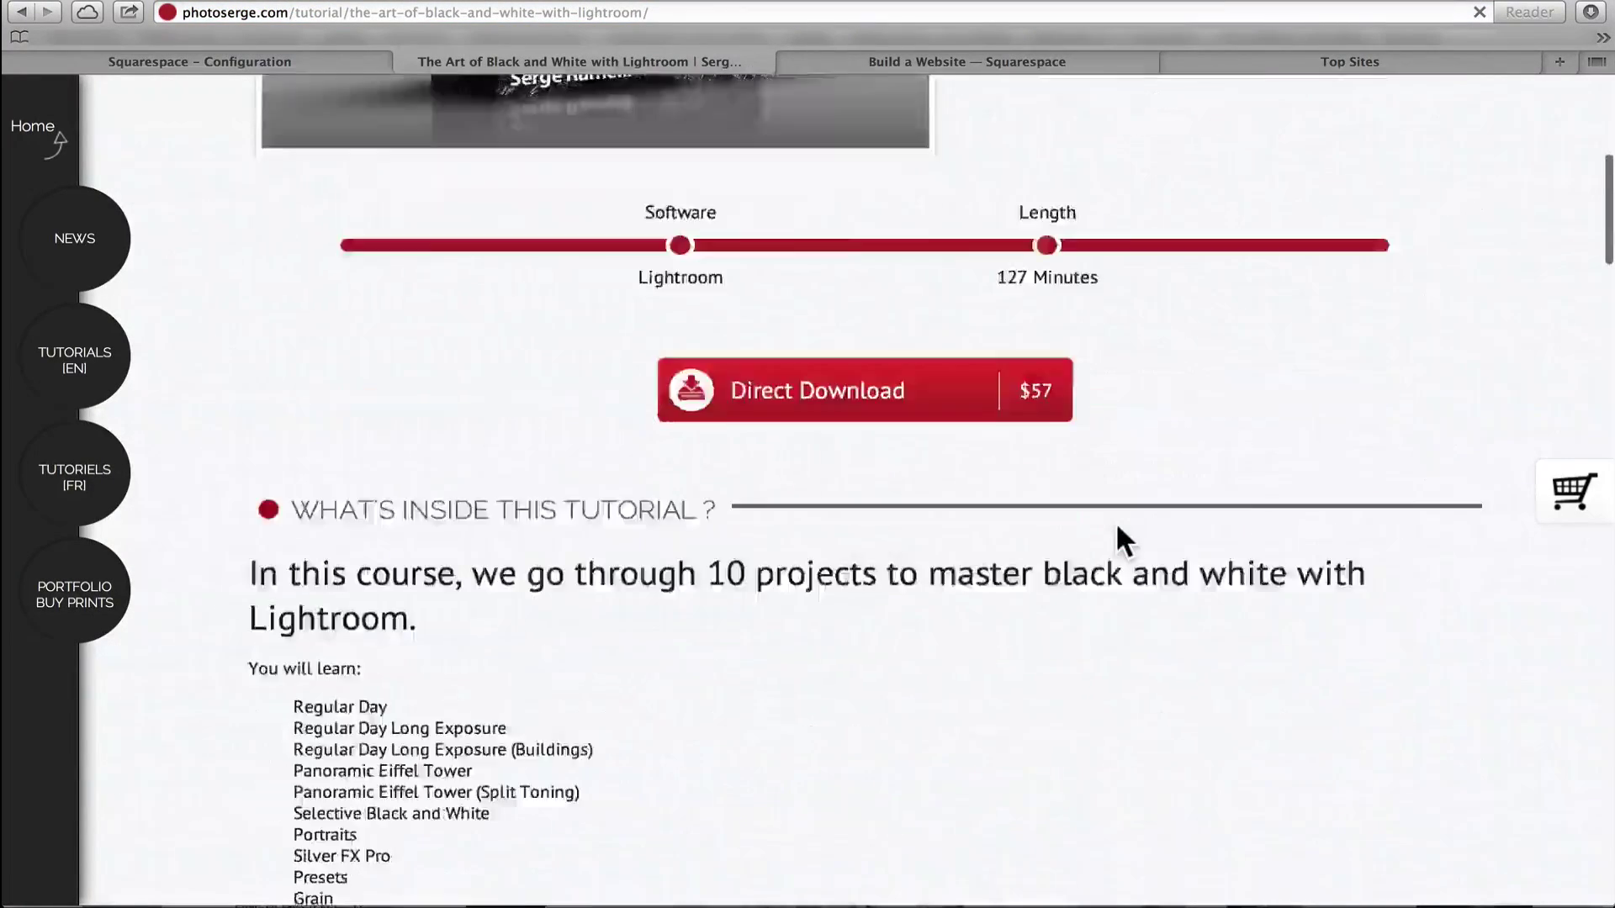
scroll(1115, 522, down, 15)
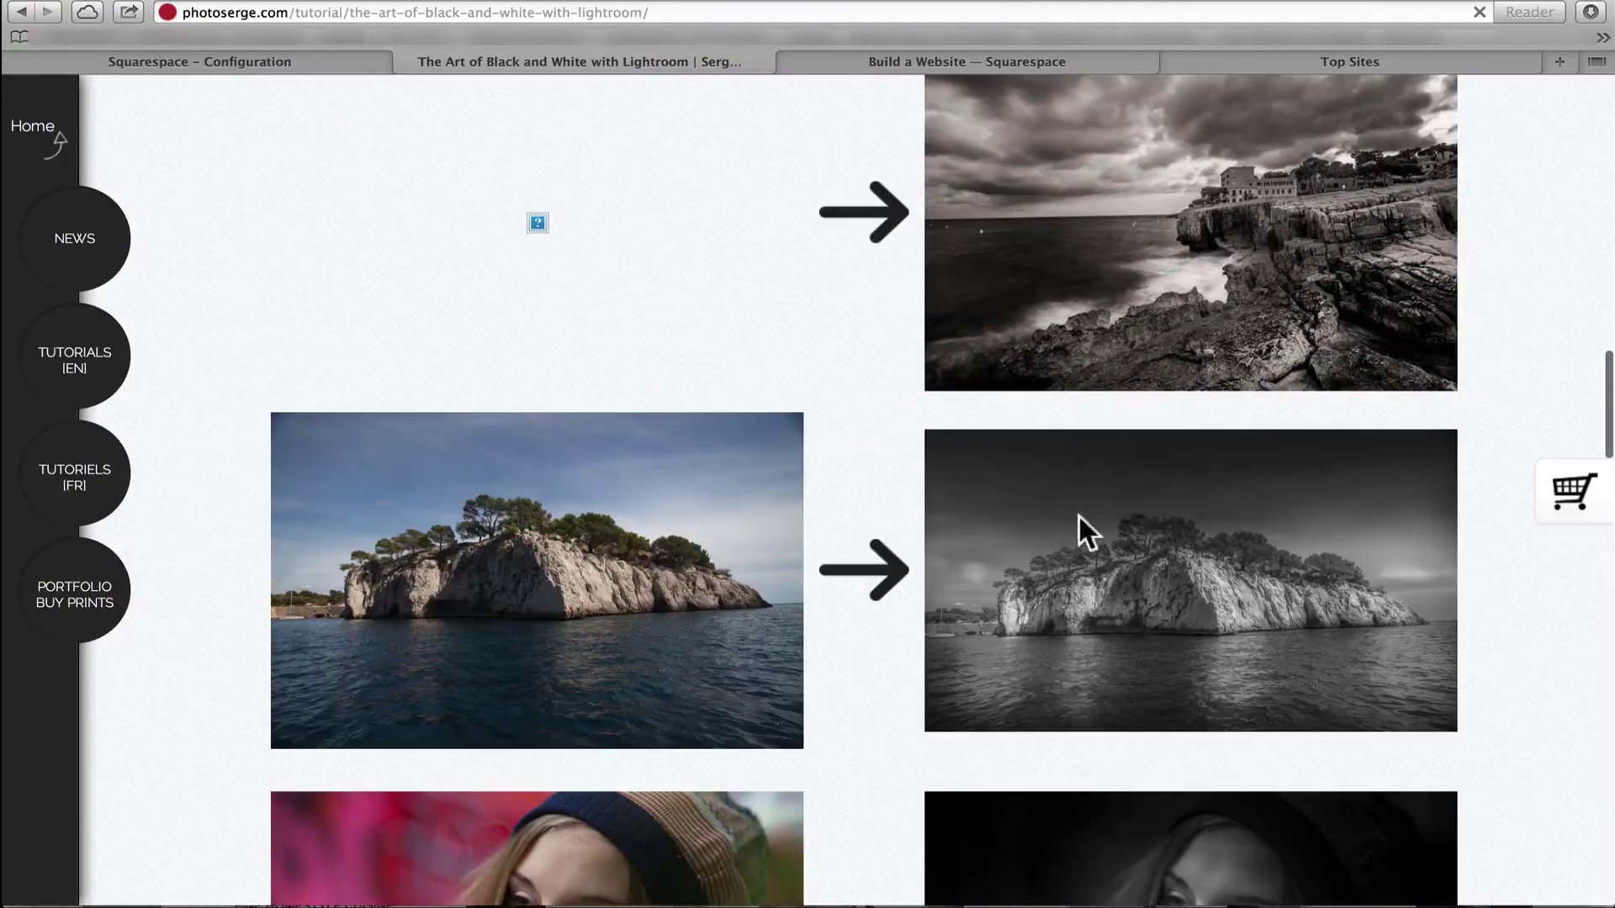
scroll(1053, 505, up, 5)
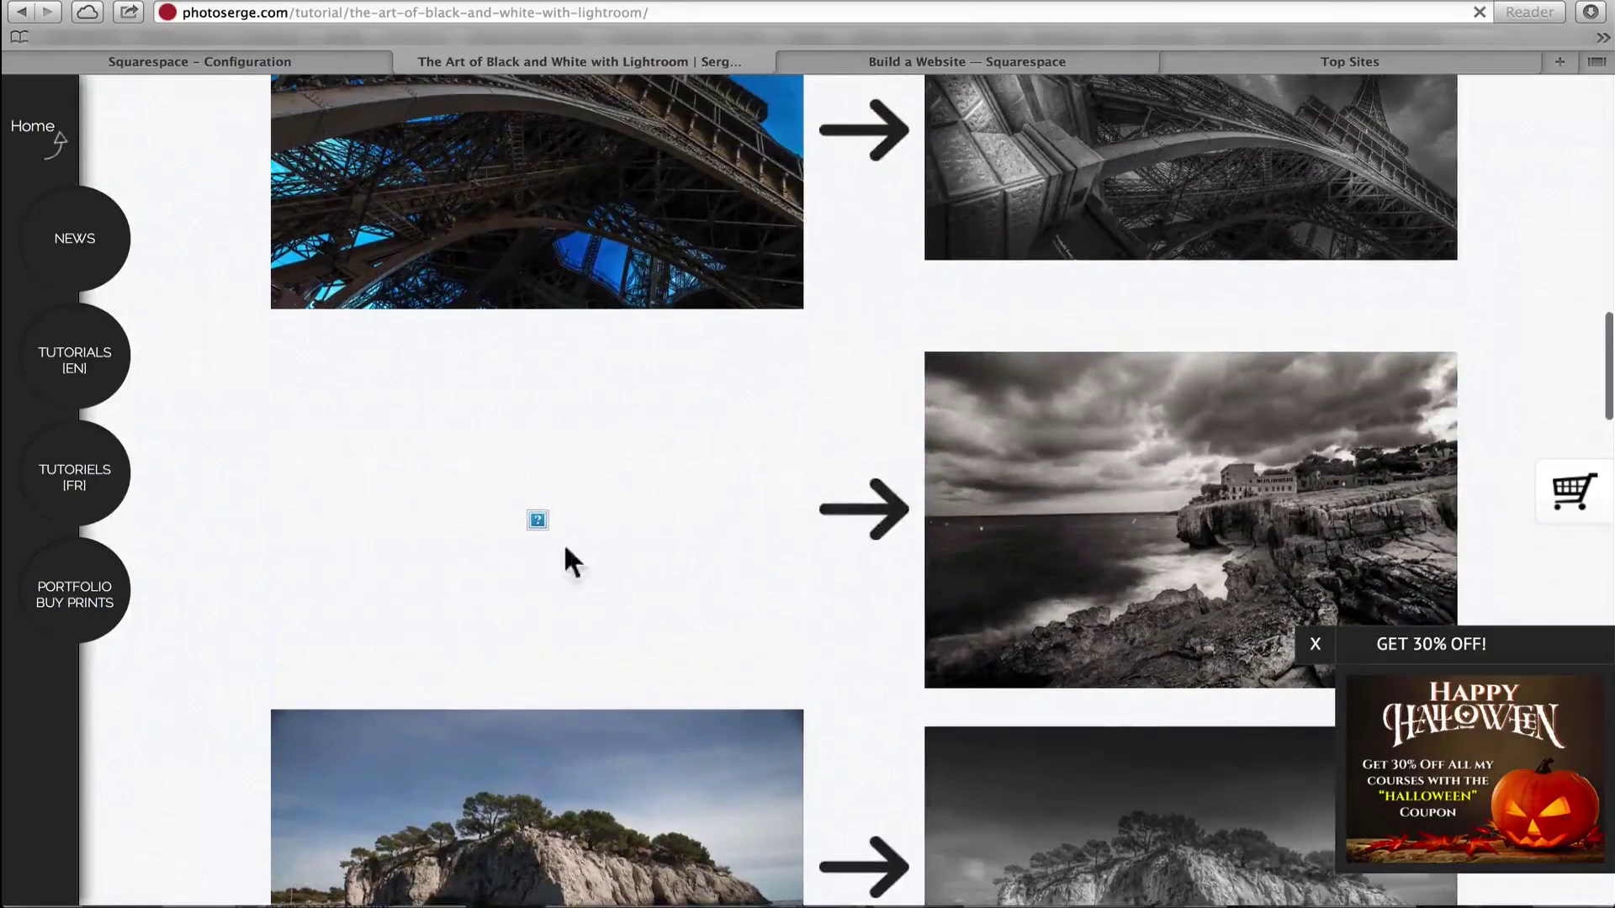
Reload the tutorial page and scroll through its course list and before/after images
click(397, 12)
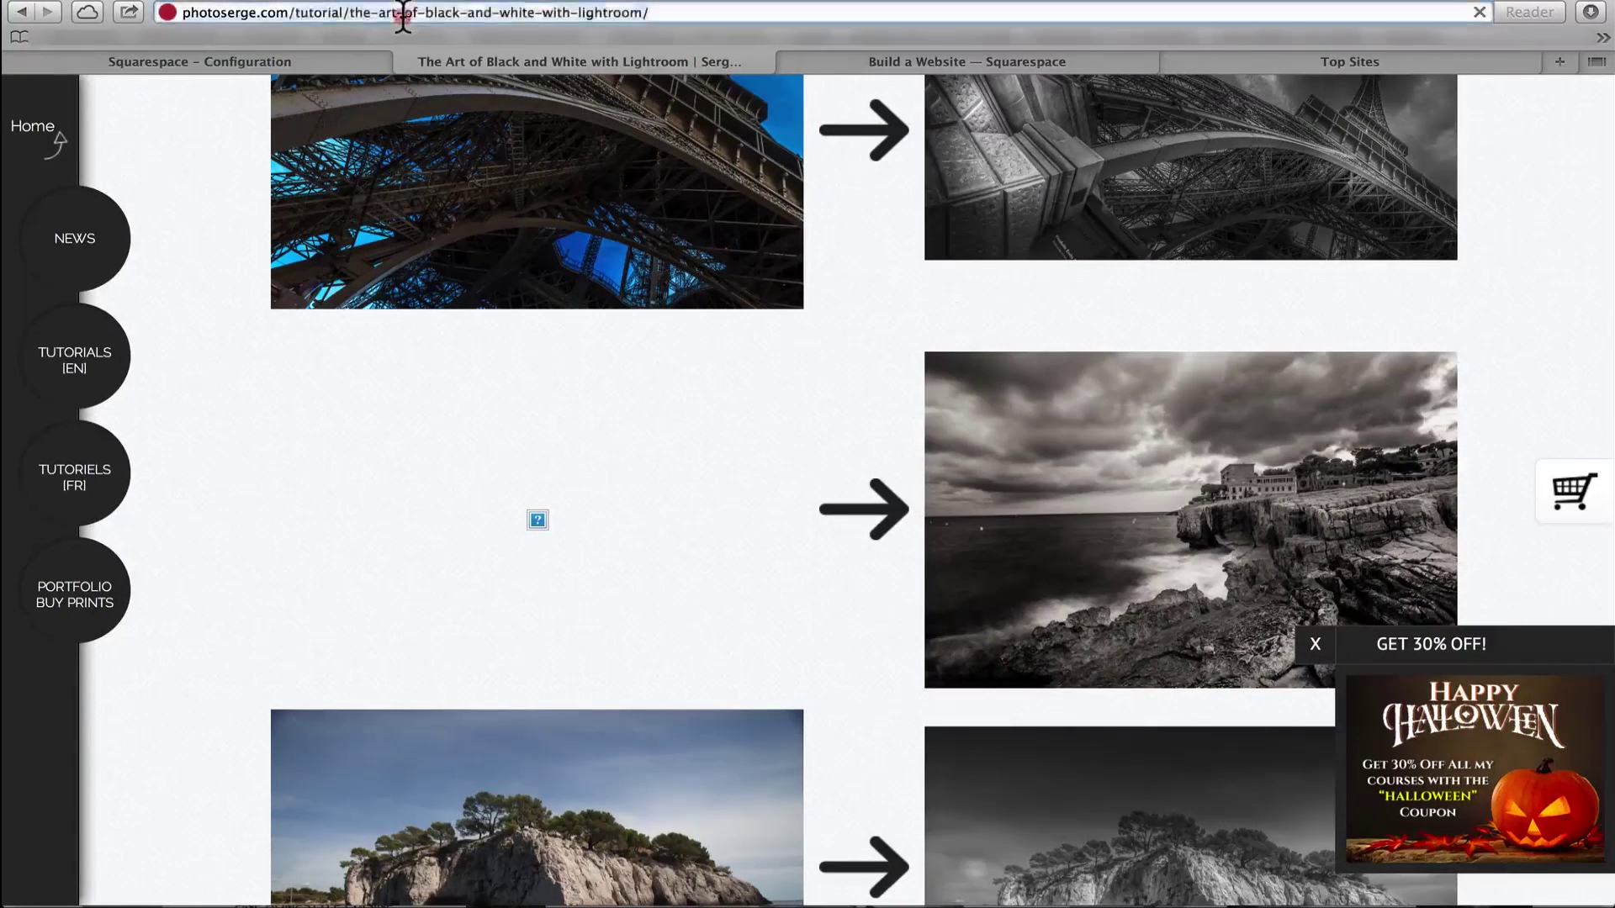
key(Return)
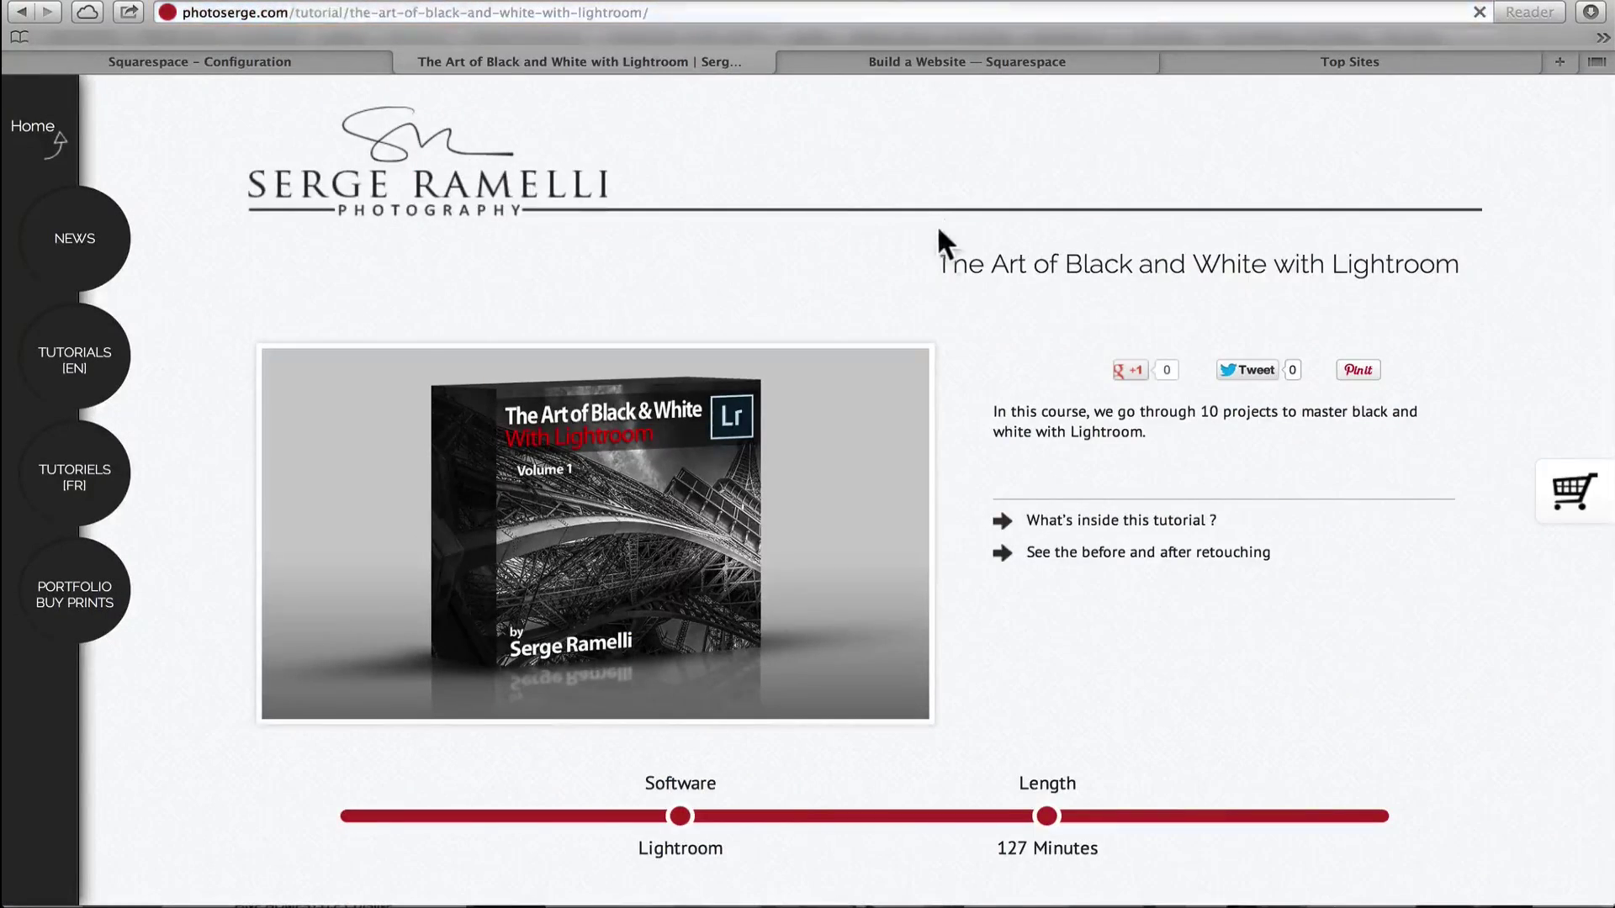
scroll(942, 286, down, 10)
scroll(939, 288, down, 15)
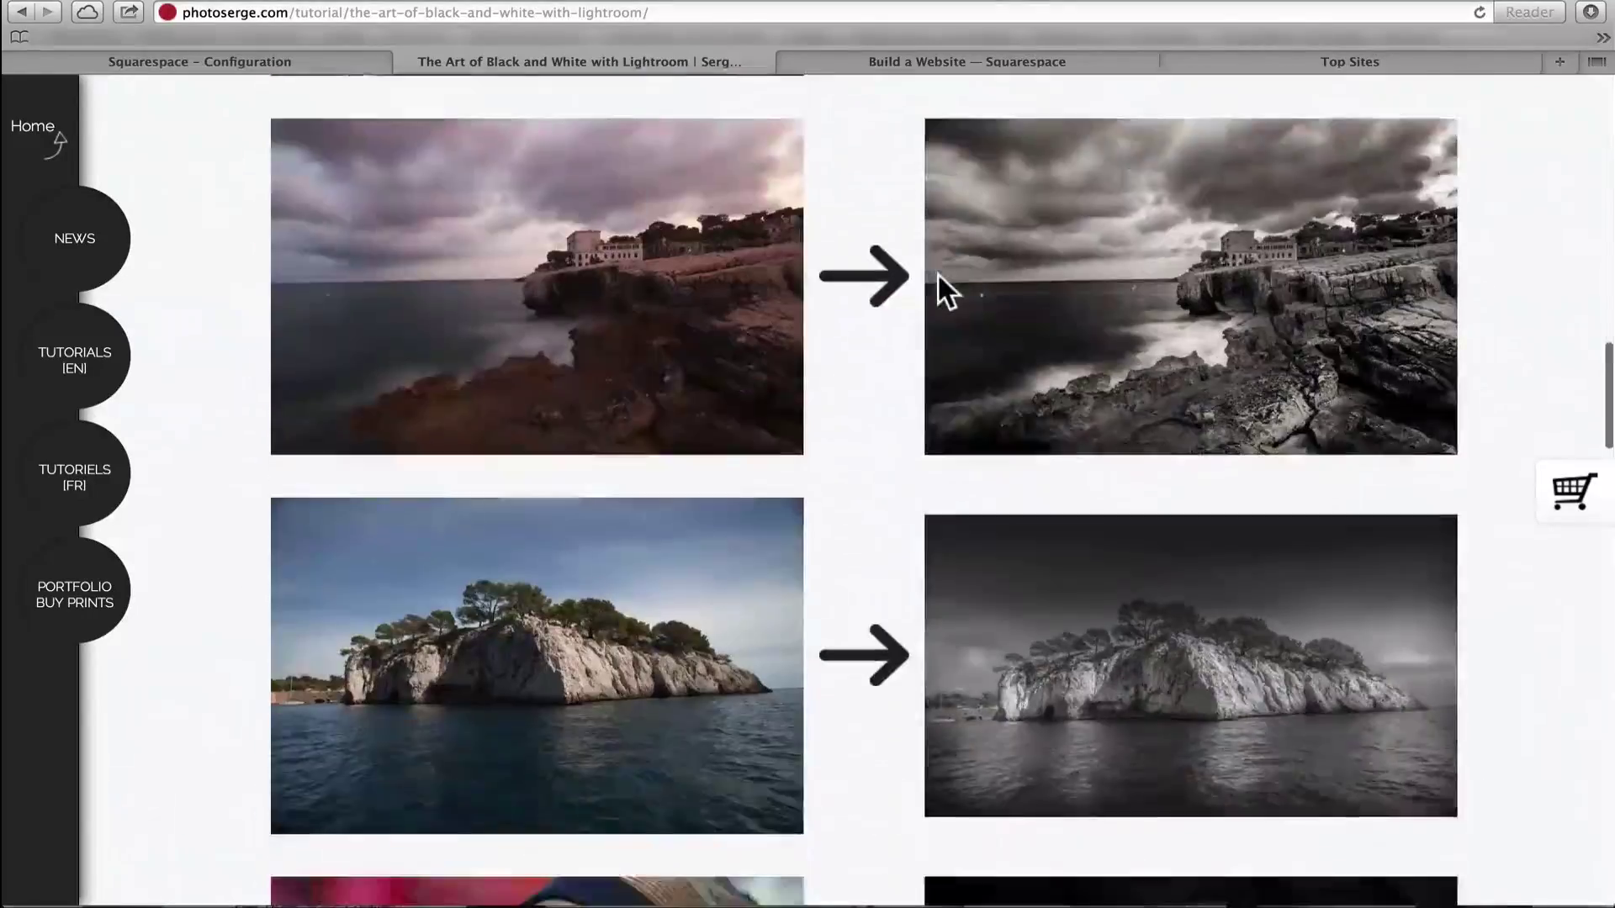
scroll(937, 288, up, 6)
scroll(887, 306, down, 20)
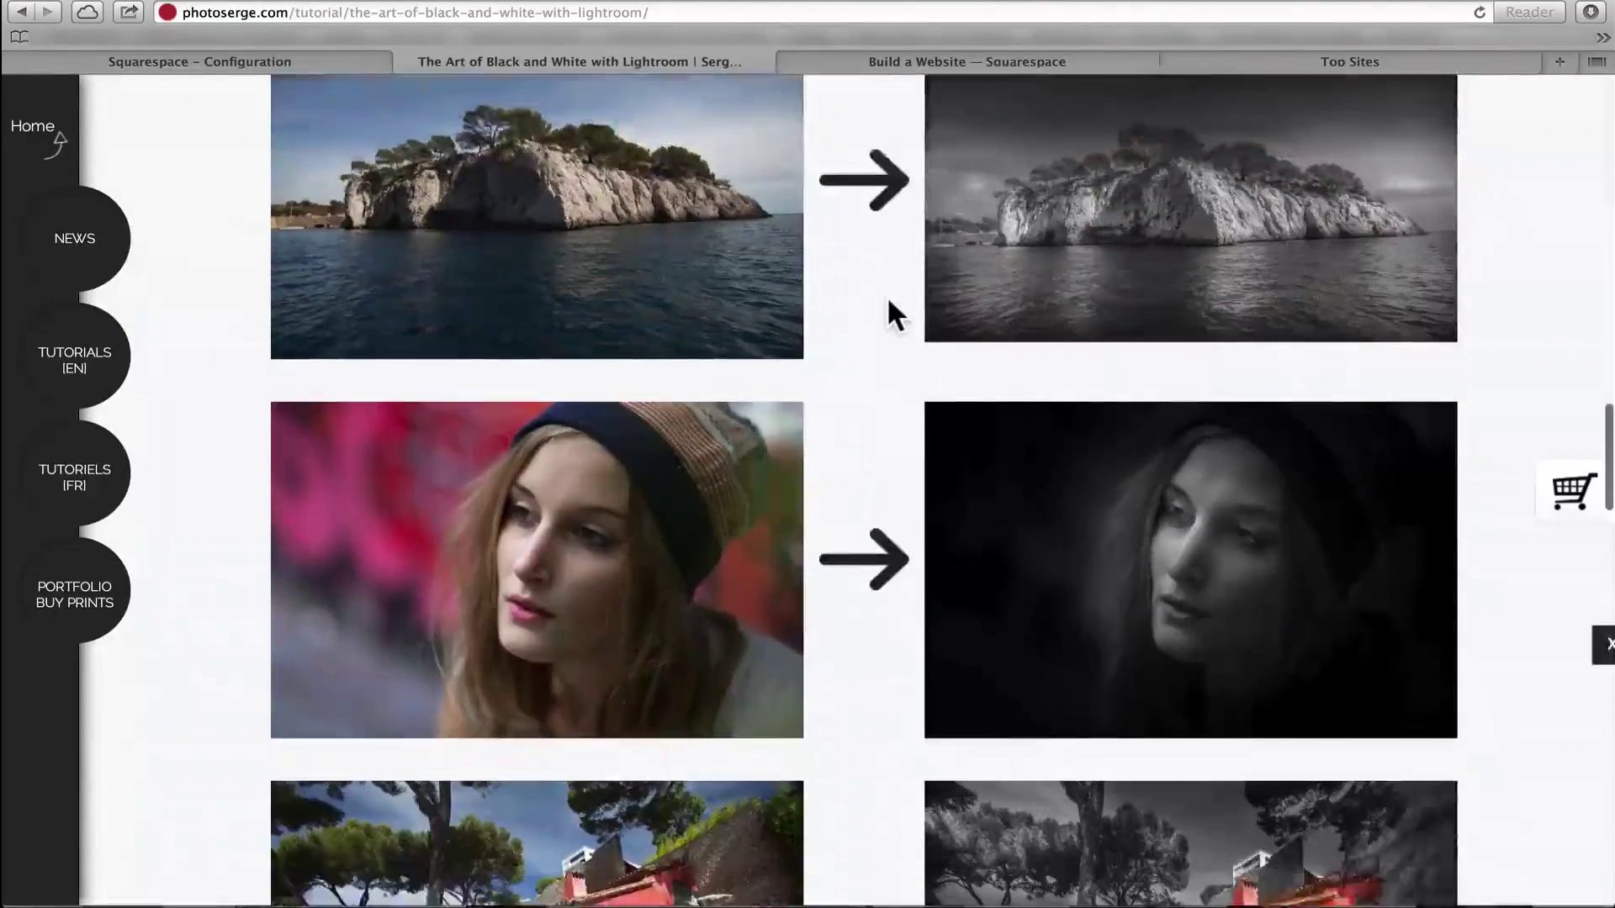
scroll(889, 304, down, 8)
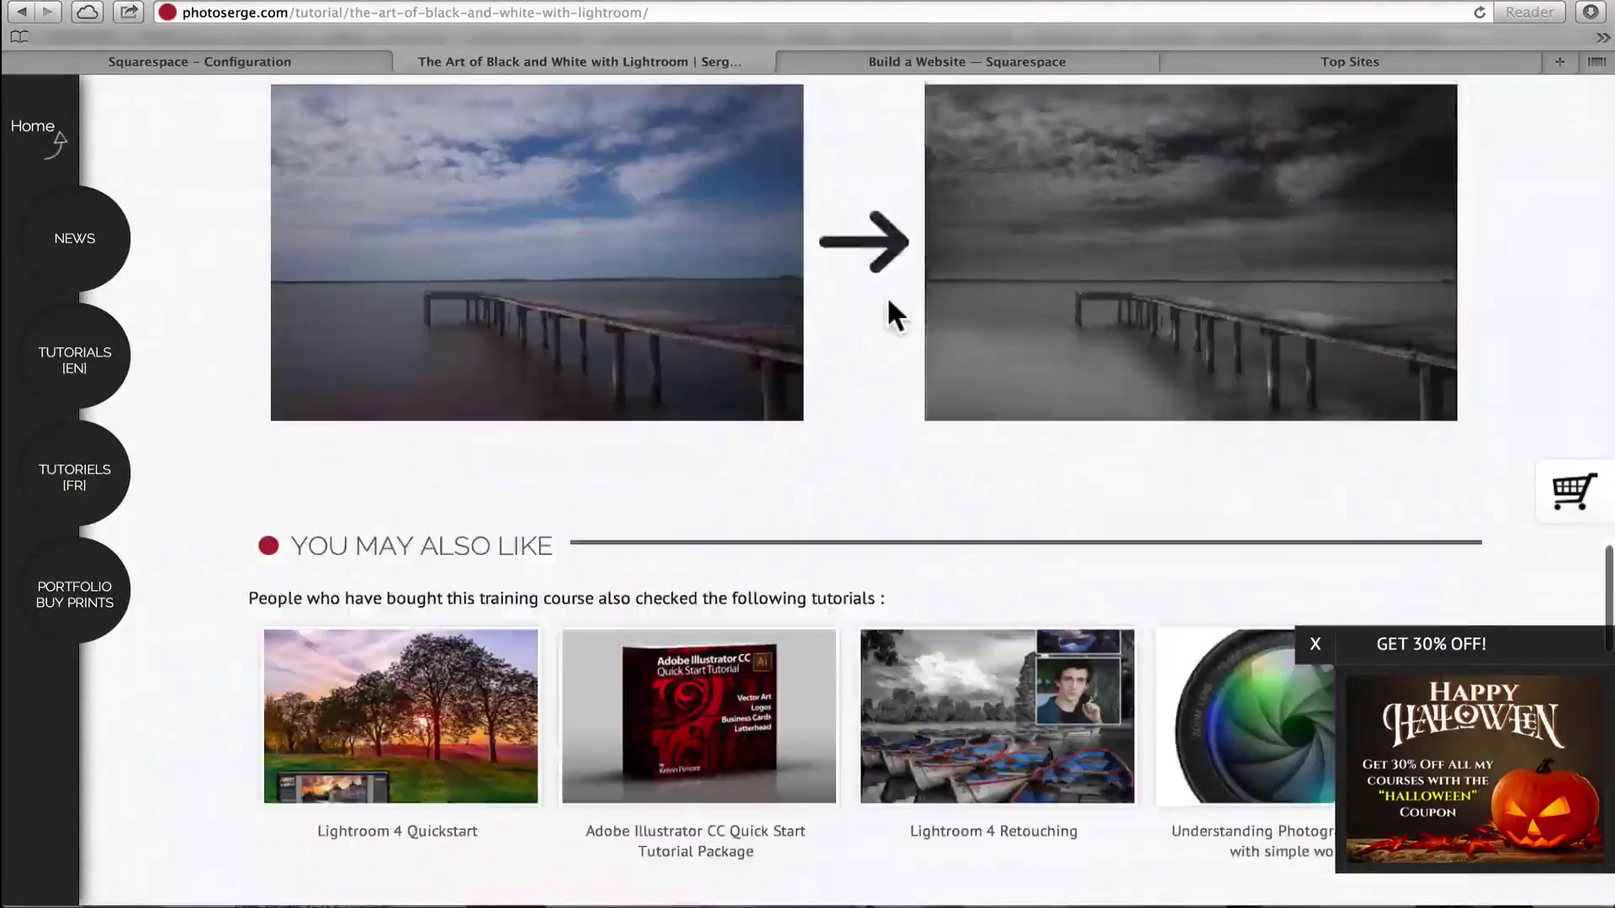
scroll(889, 304, up, 9)
scroll(889, 302, up, 3)
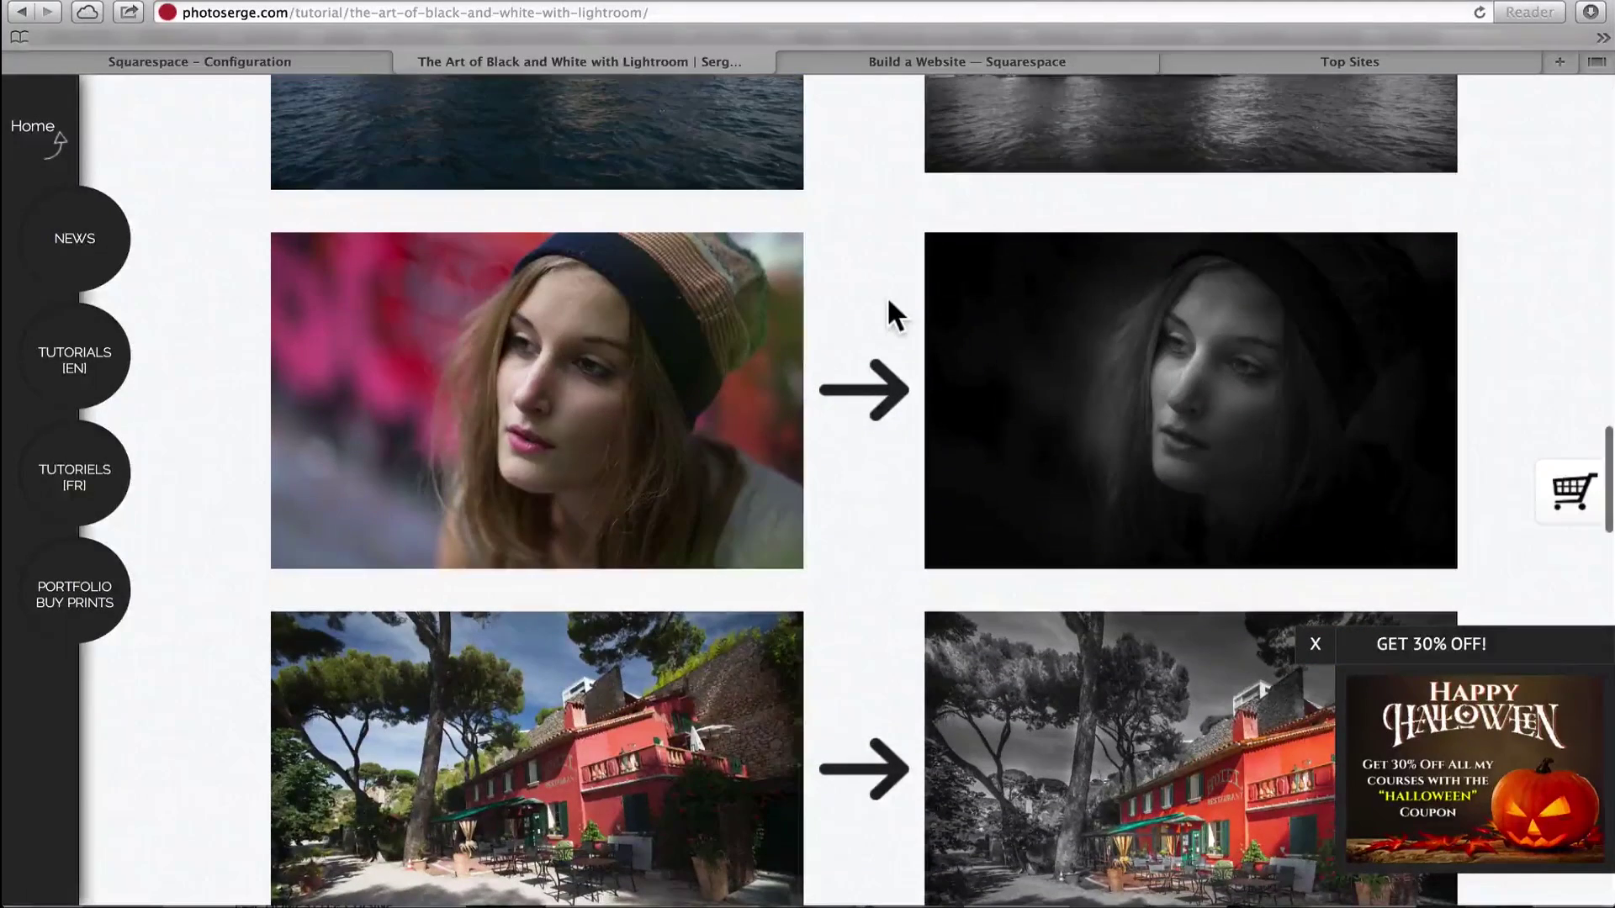
scroll(888, 302, down, 7)
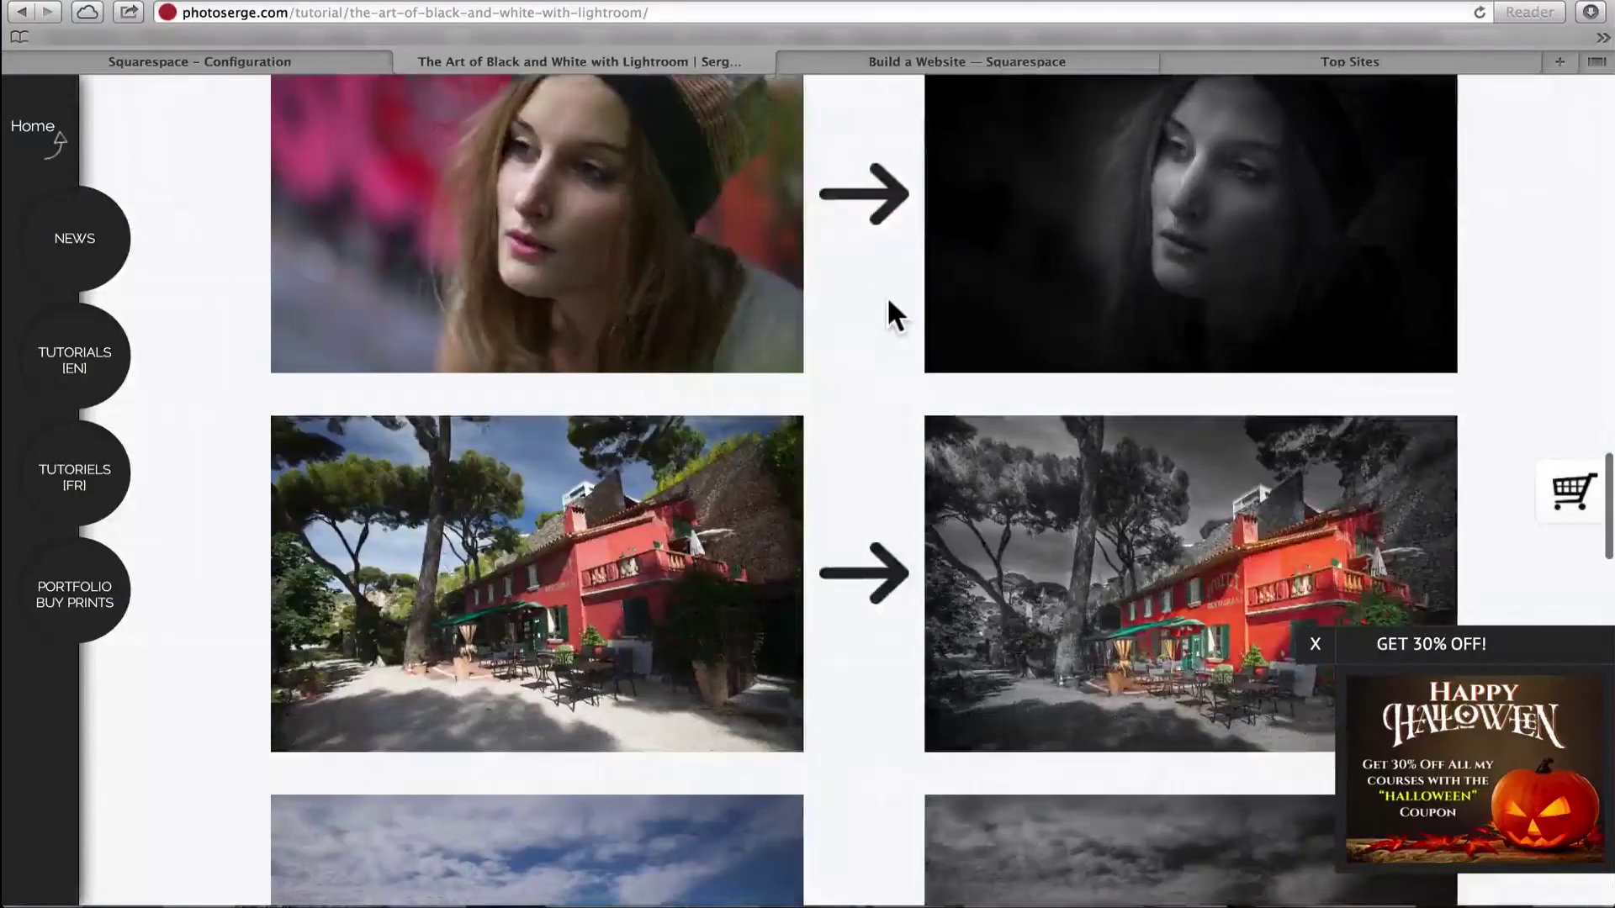
scroll(889, 303, up, 4)
scroll(889, 300, up, 7)
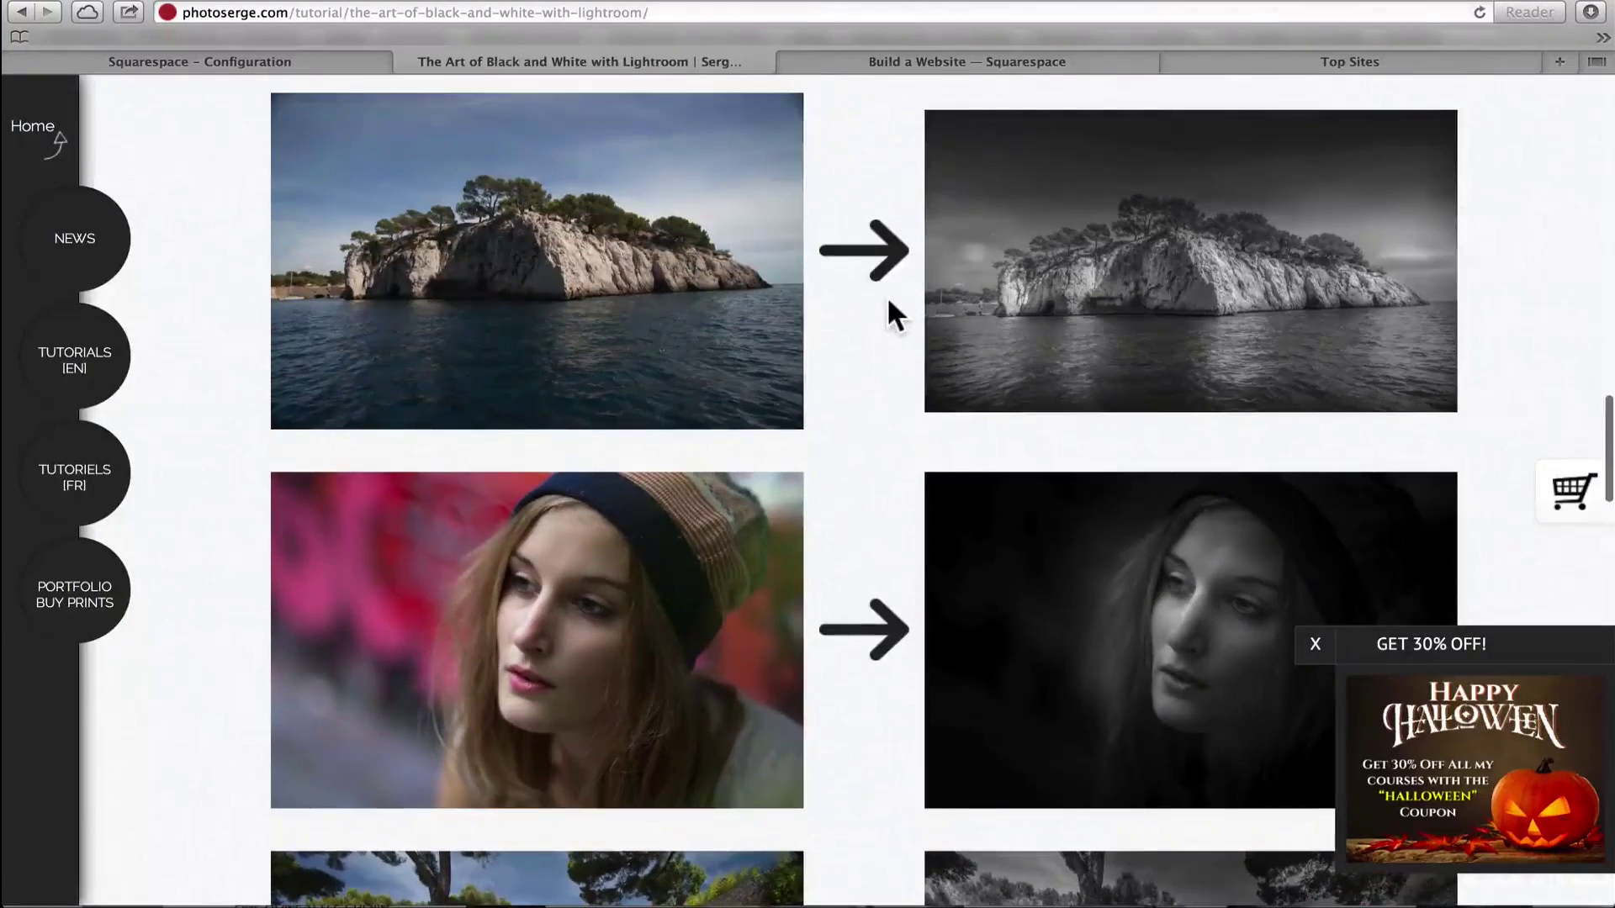
scroll(897, 336, up, 15)
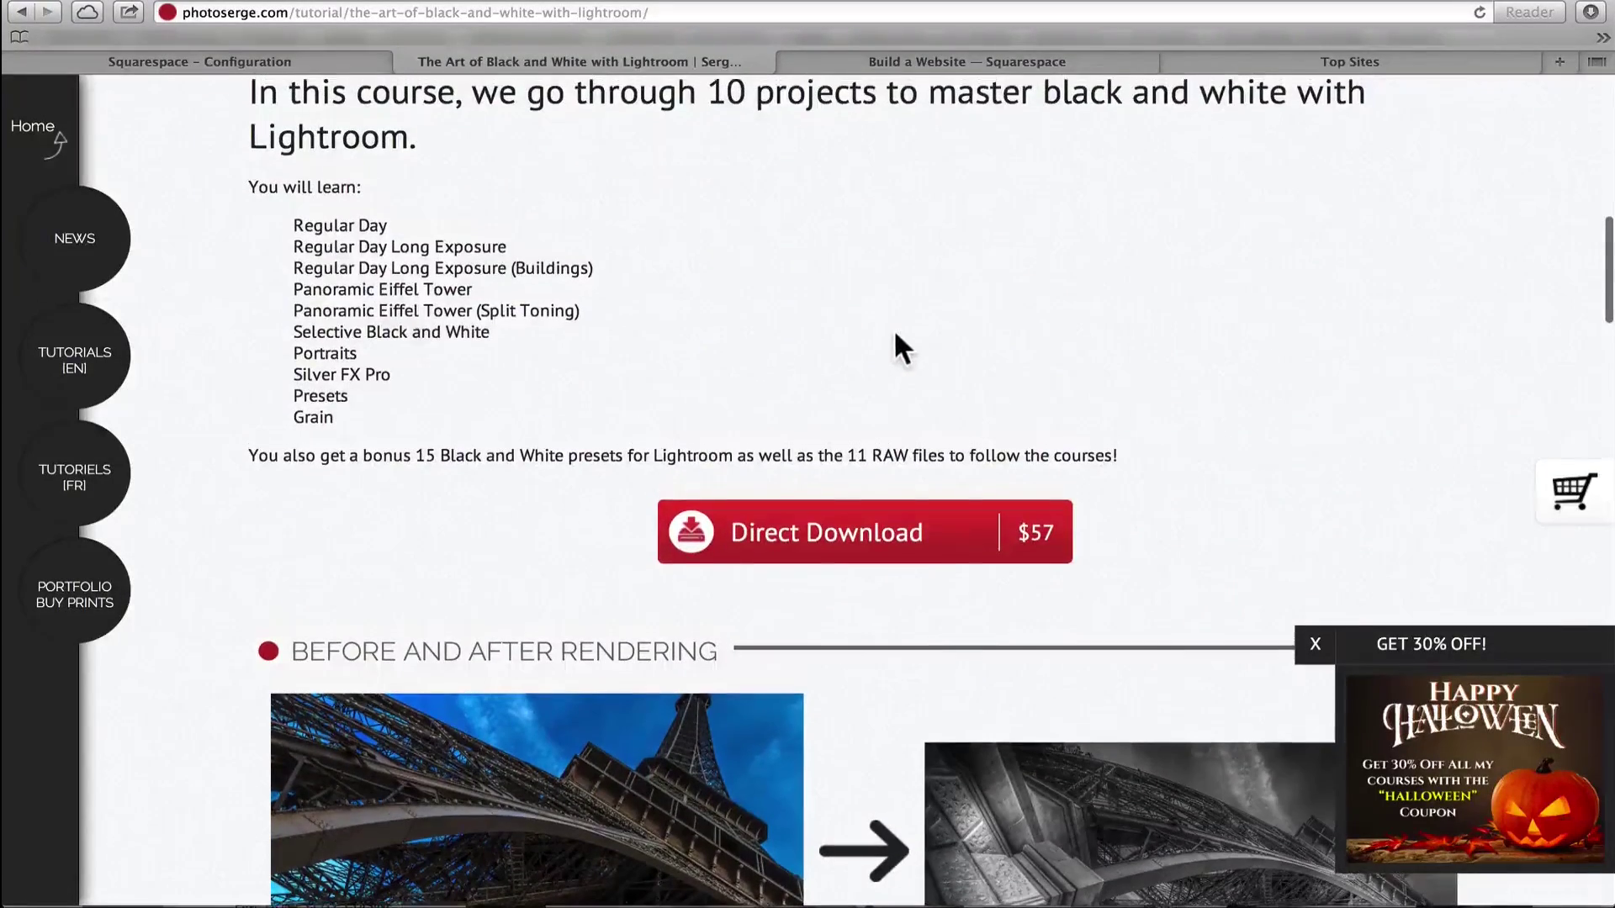
scroll(894, 328, up, 9)
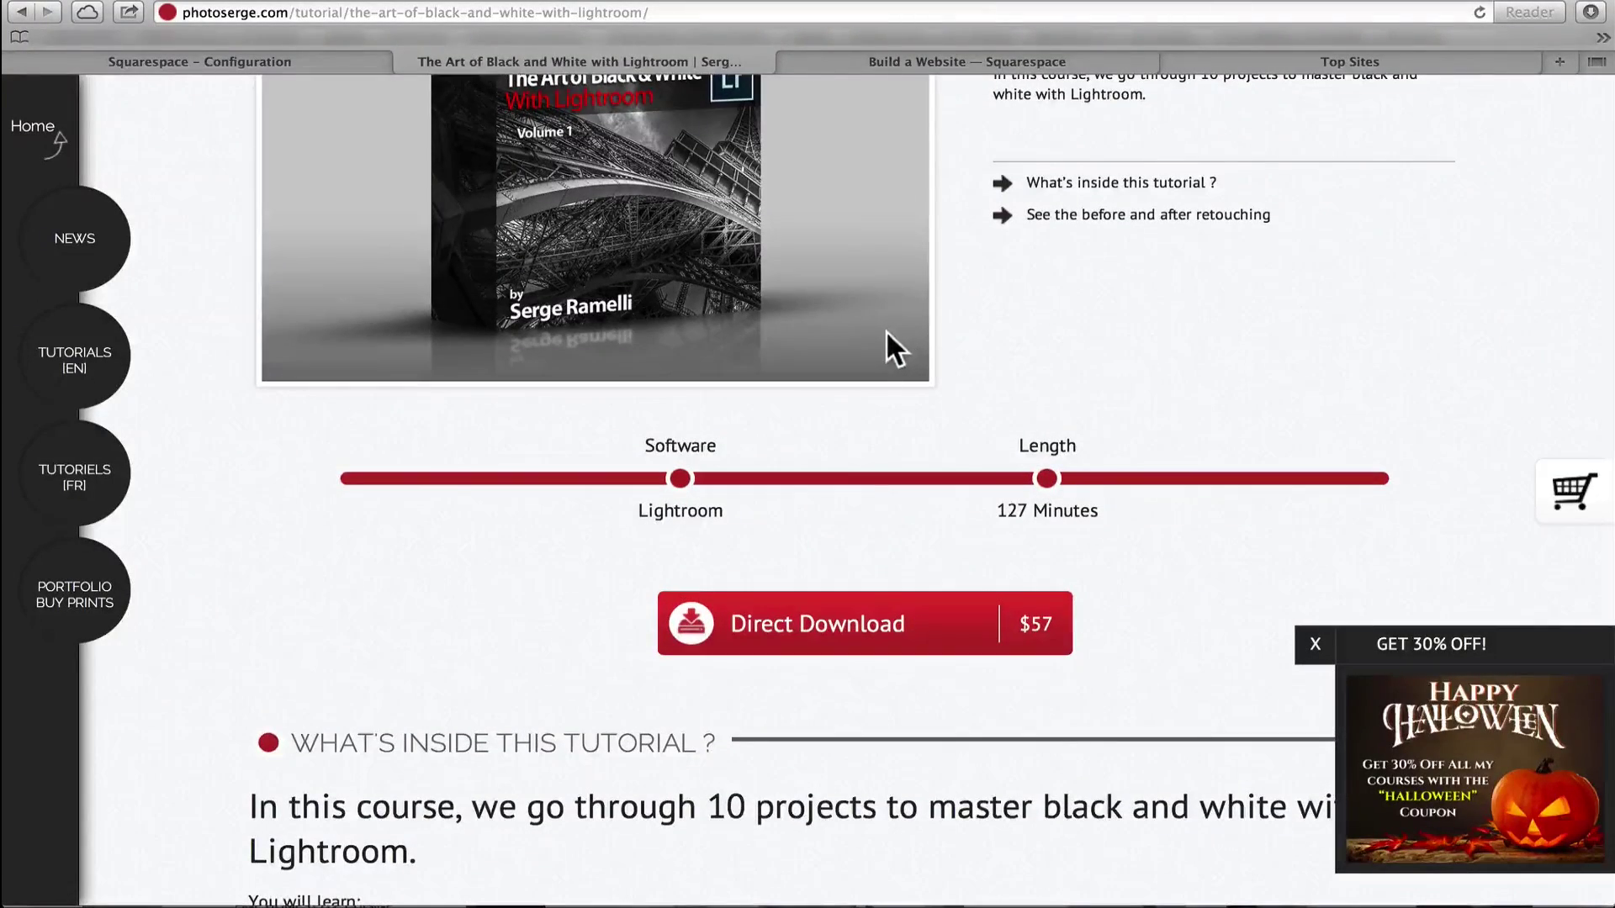
Switch to the 'Build a Website — Squarespace' tab
click(936, 63)
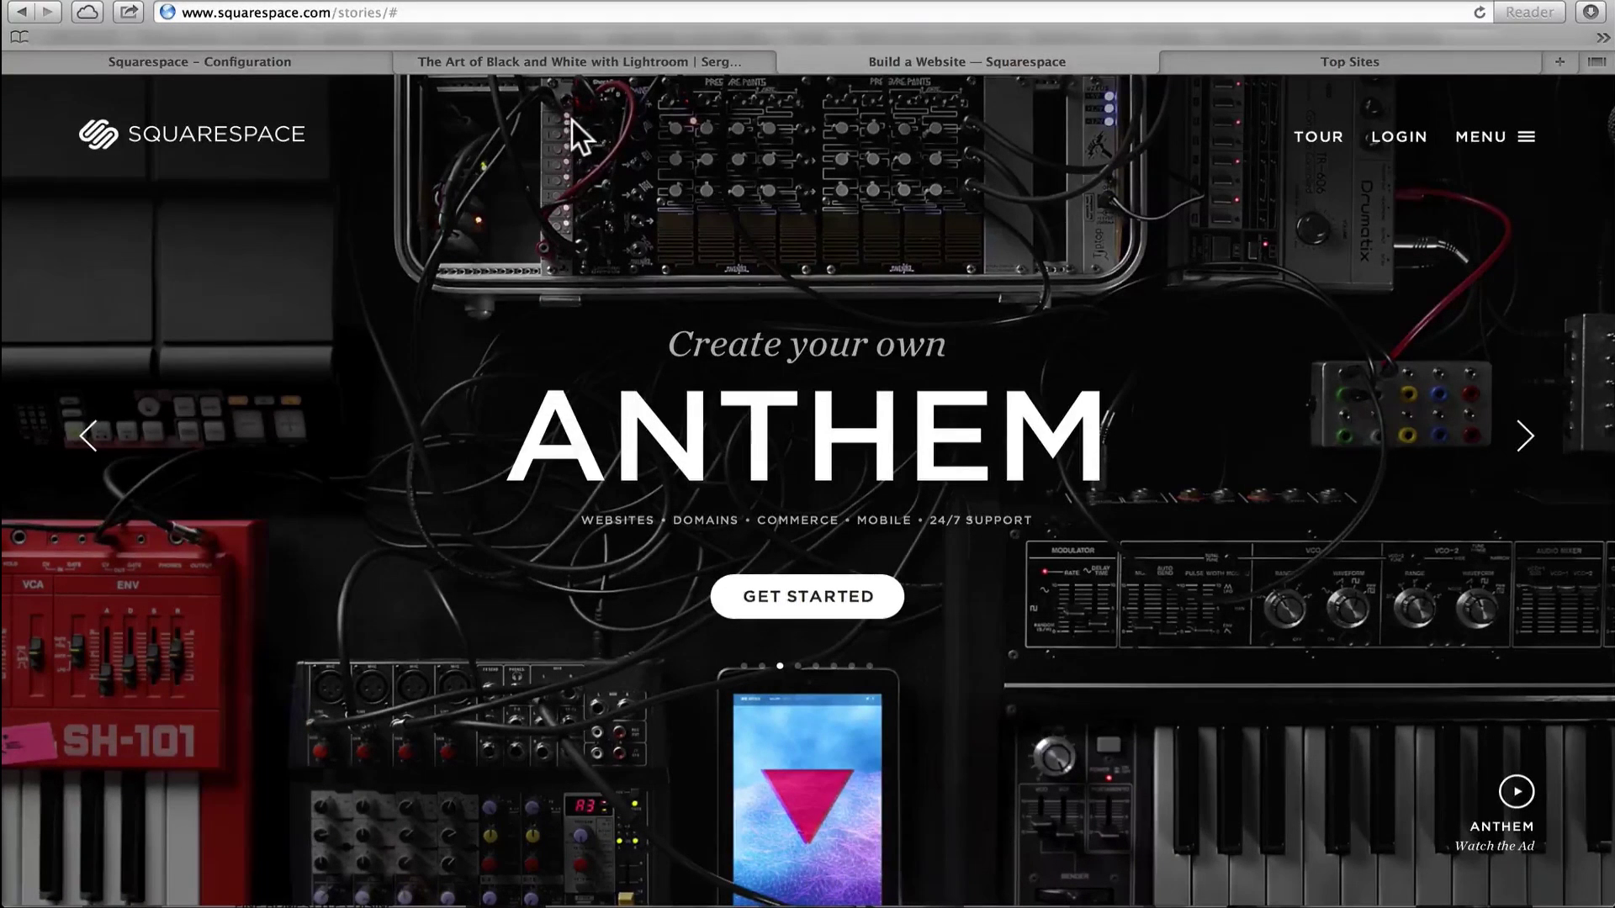
Load sergeramelliphotos.com in a new tab and step through its Paris slideshow
click(1560, 61)
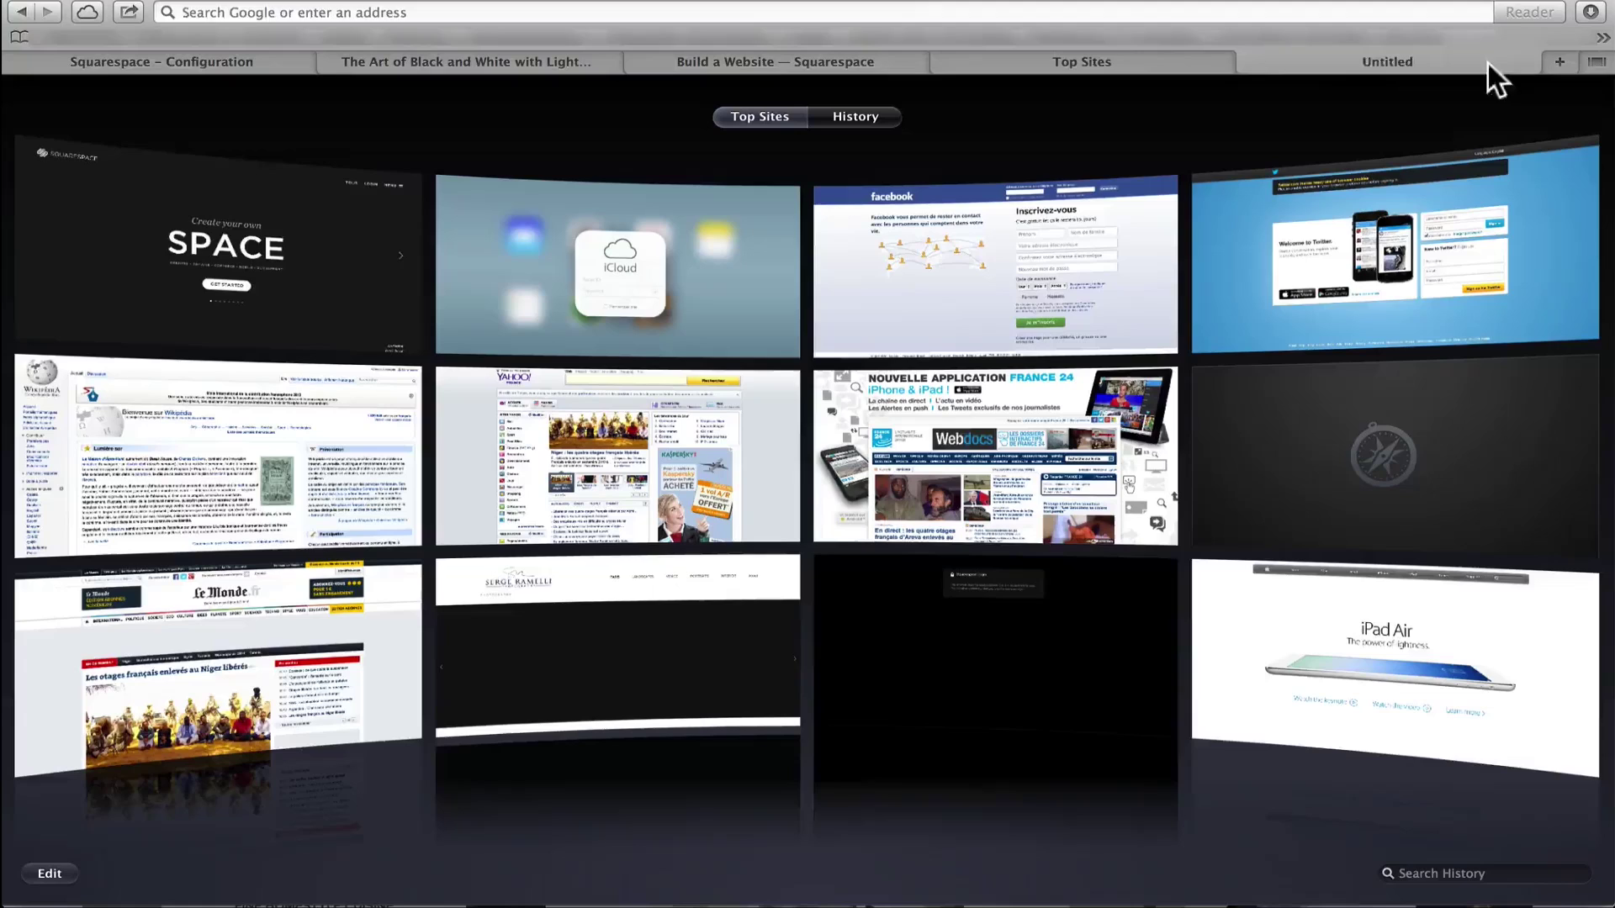
text(sergeramelli)
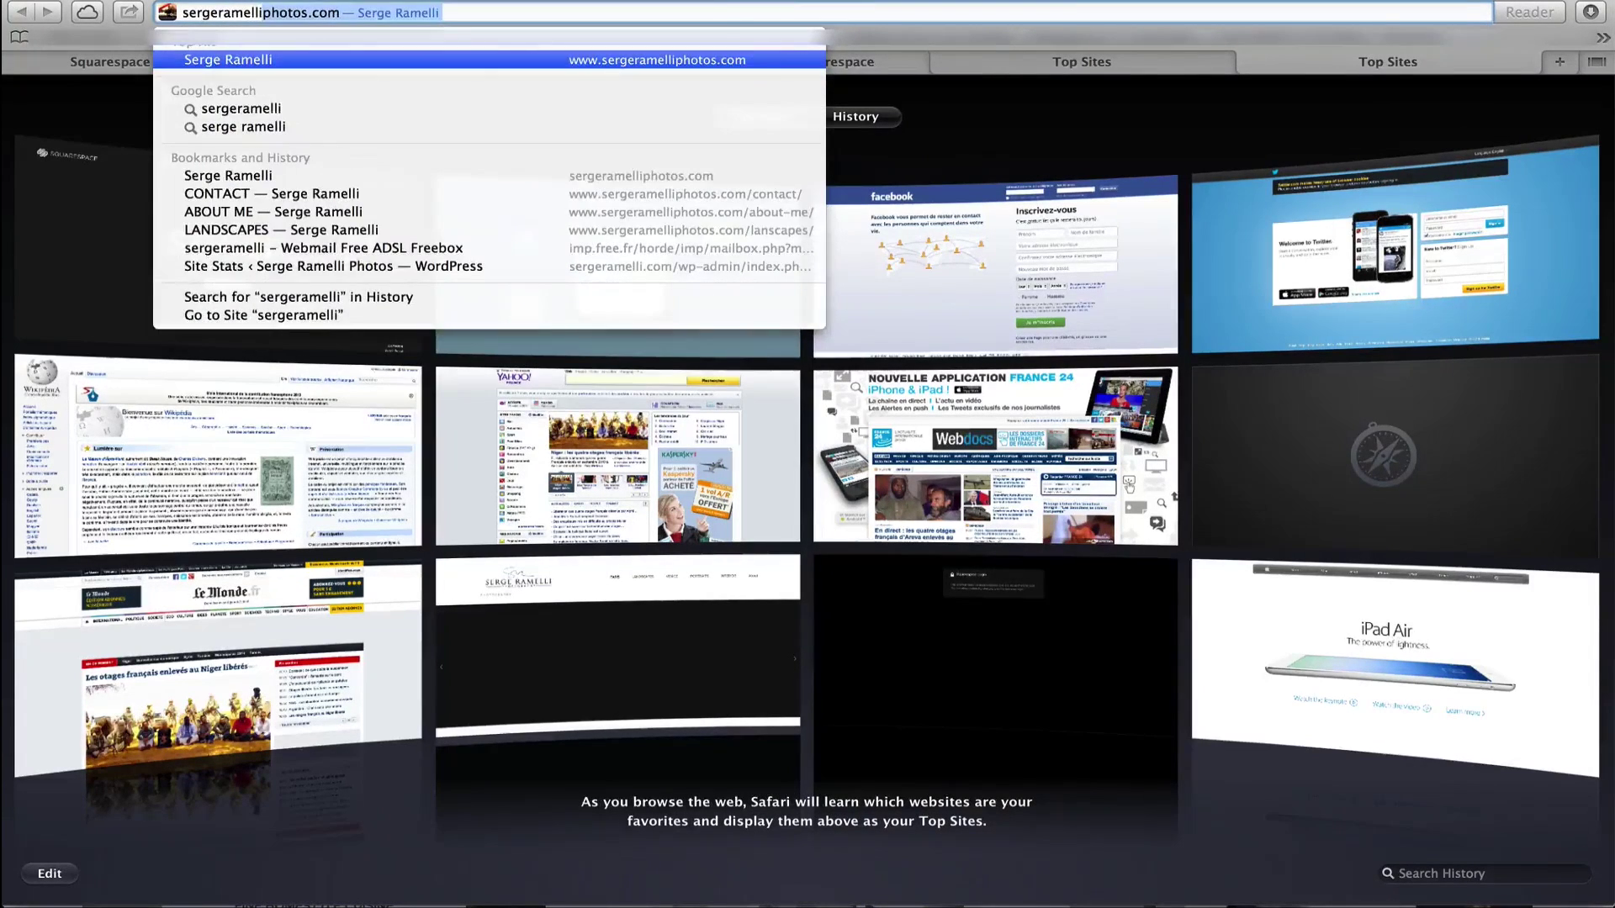
key(Return)
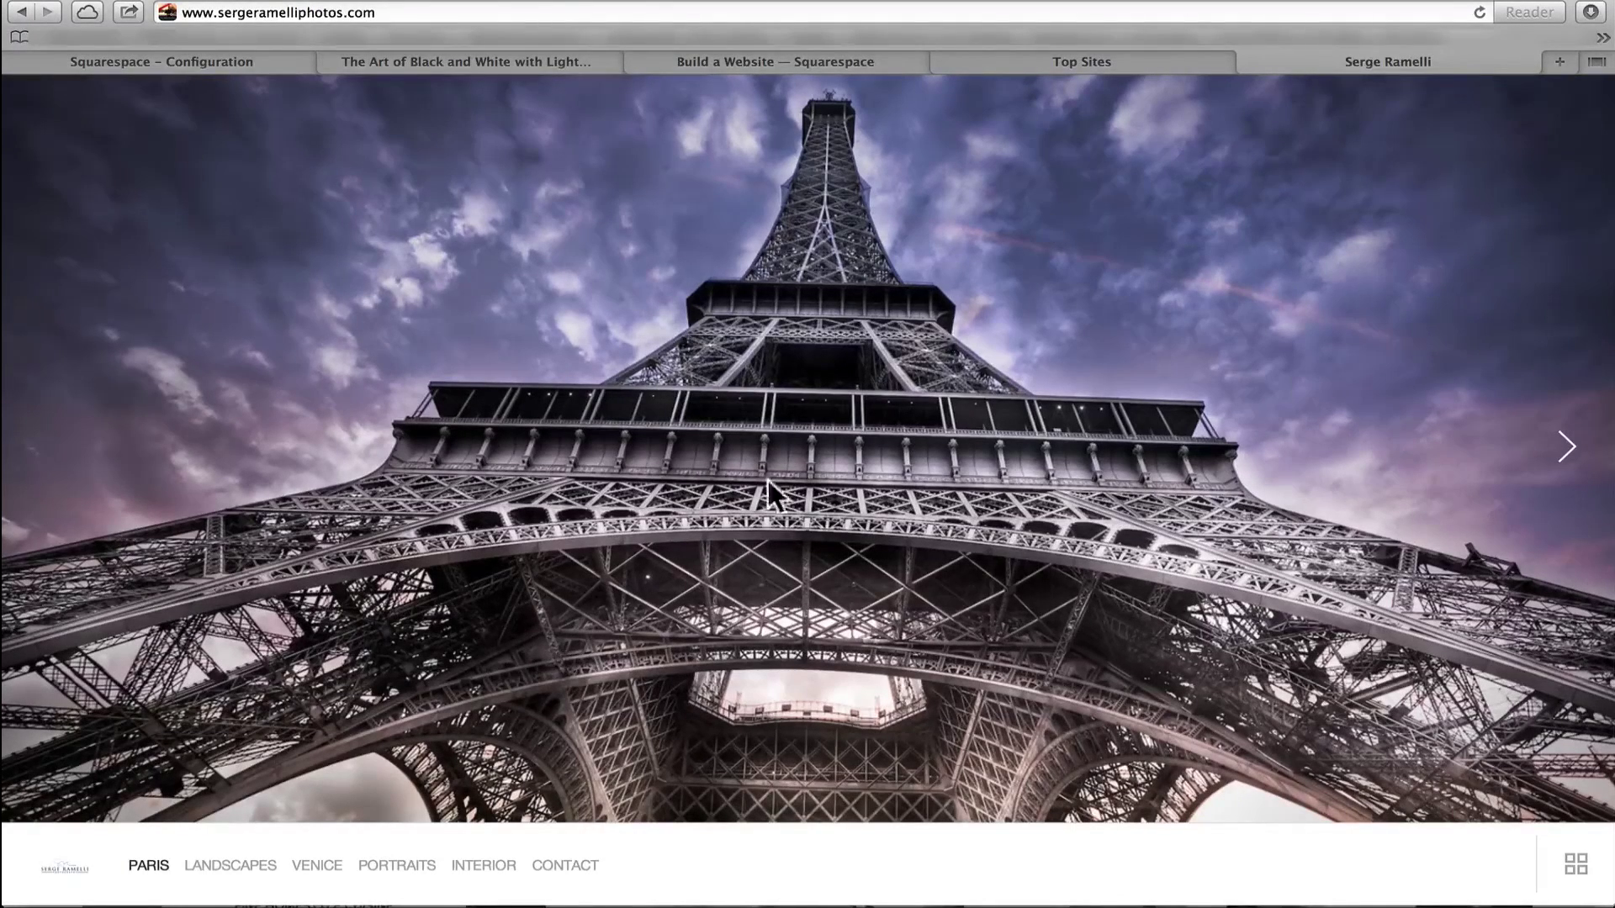
click(1538, 441)
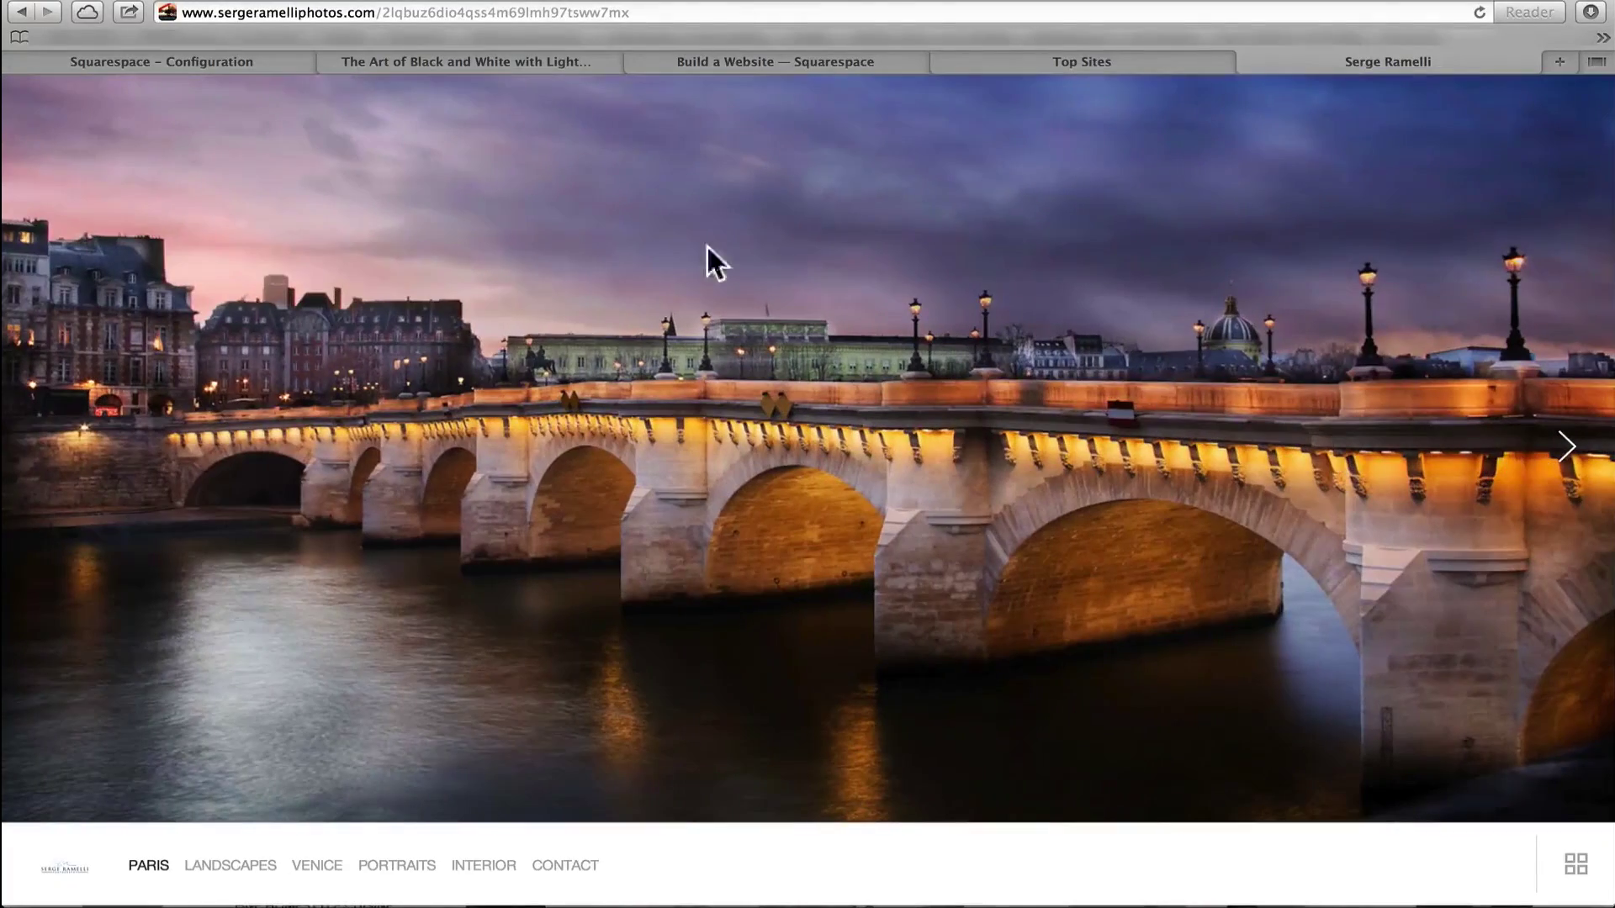
click(1154, 422)
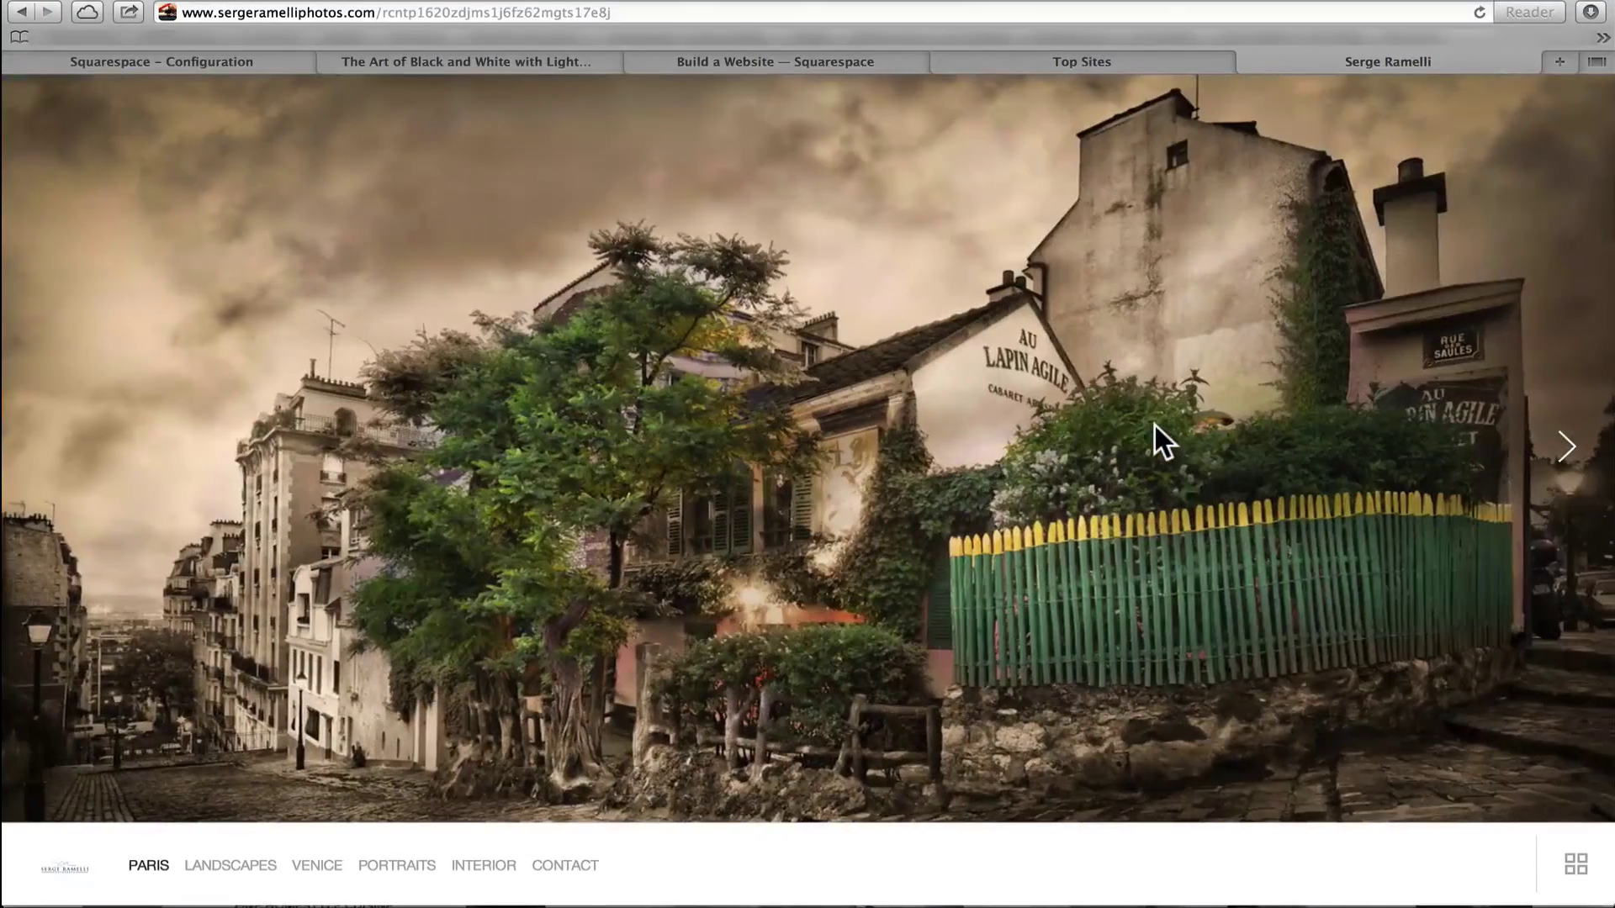
click(1155, 426)
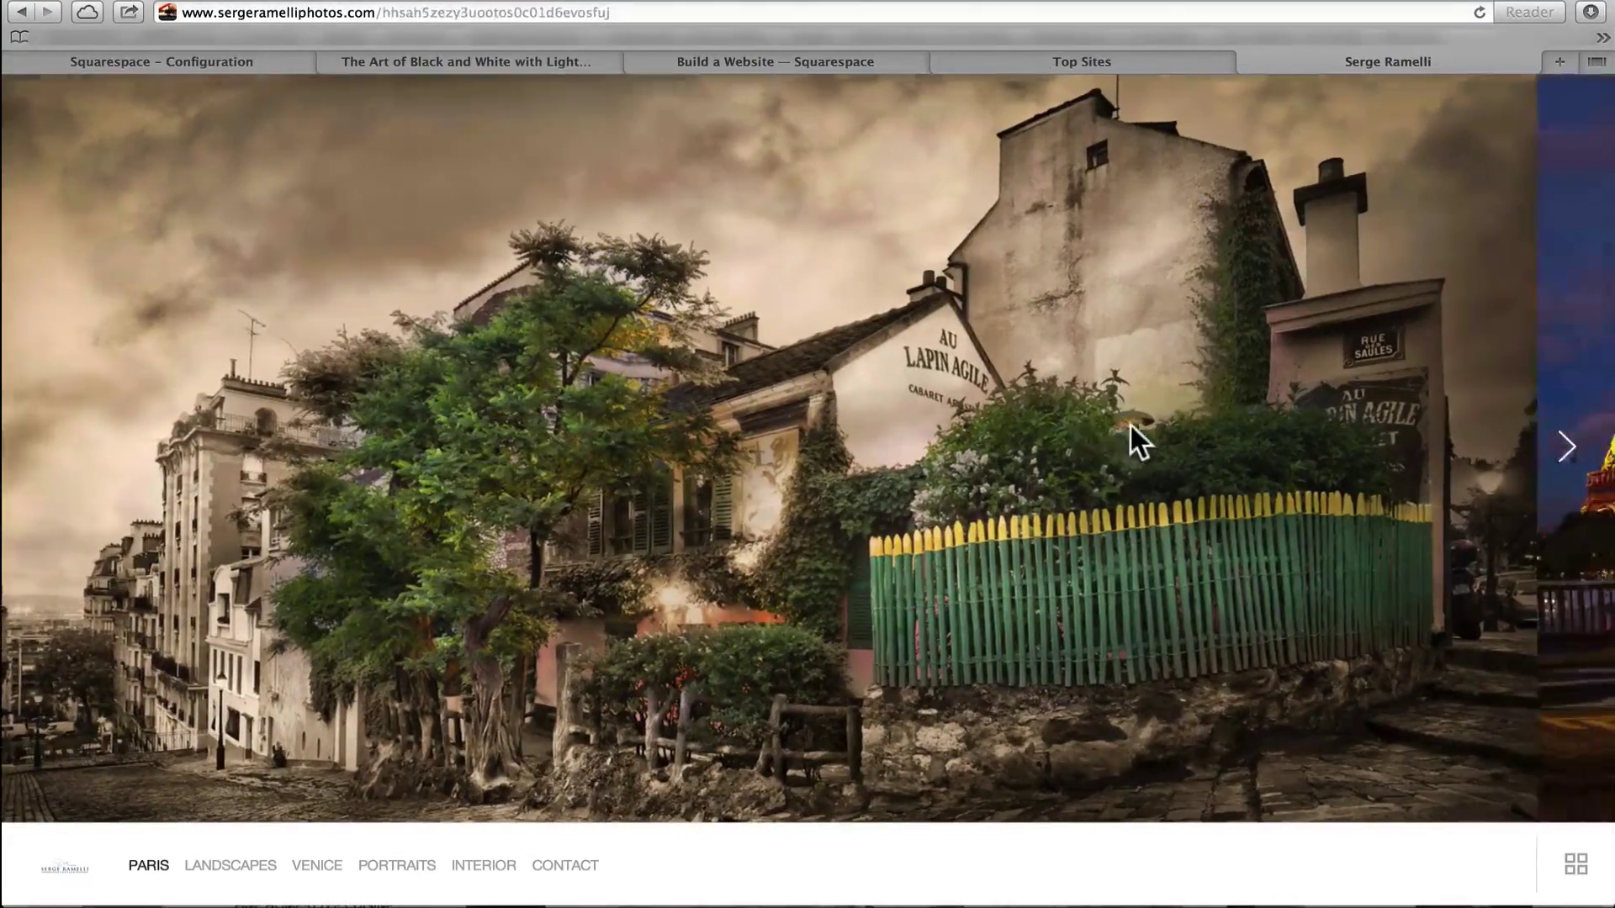
click(235, 413)
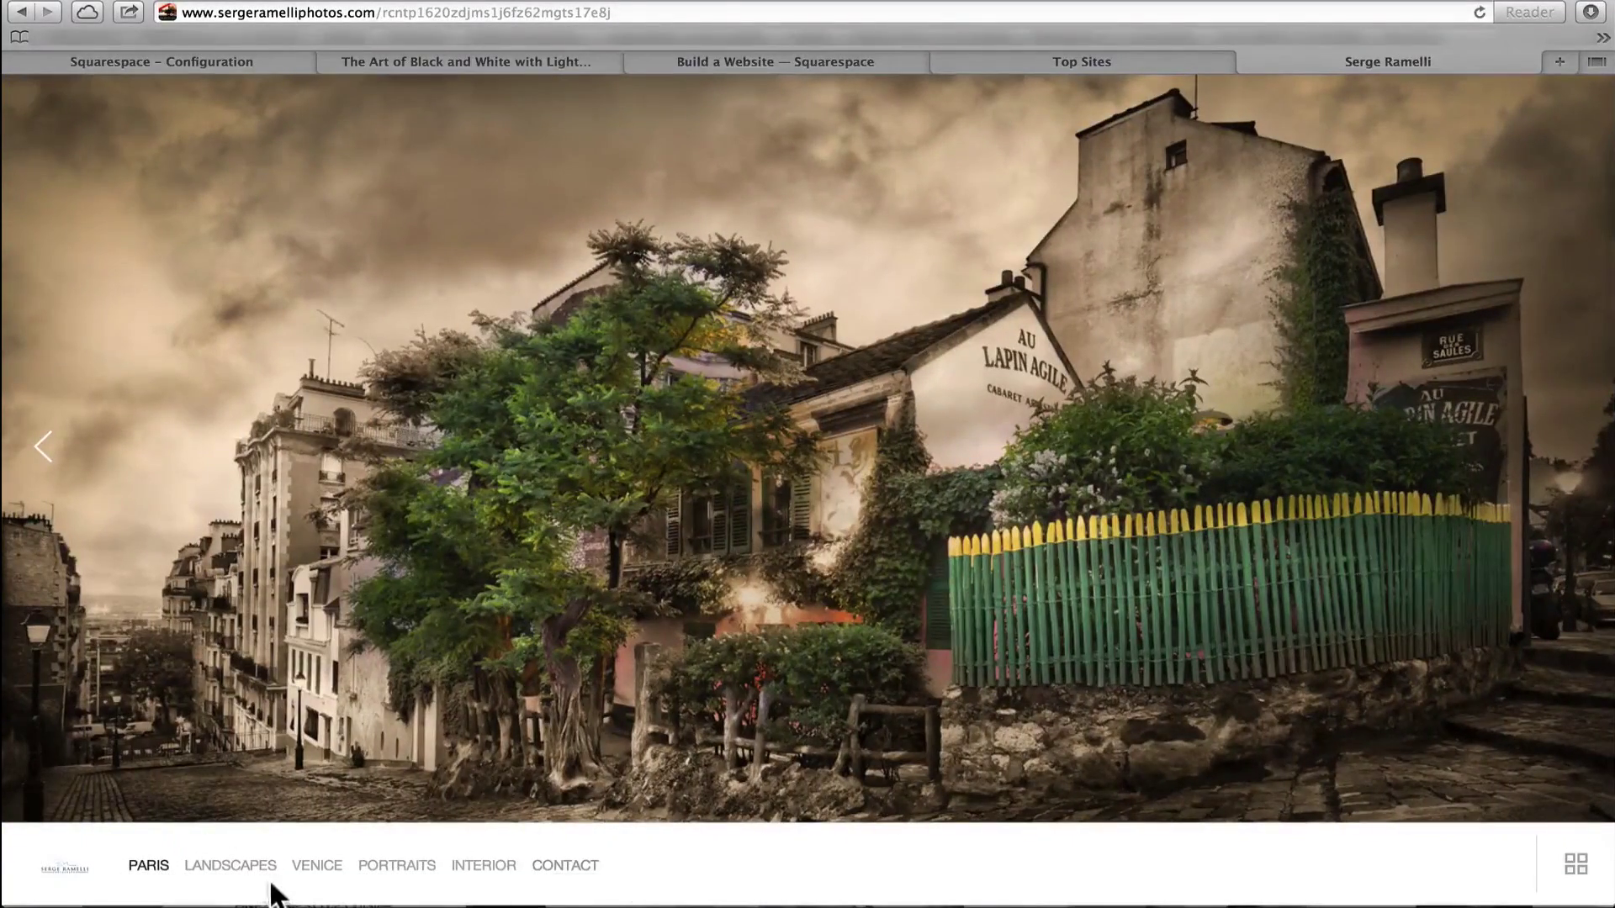
Browse the LANDSCAPES gallery photos, then go to the CONTACT page
click(244, 875)
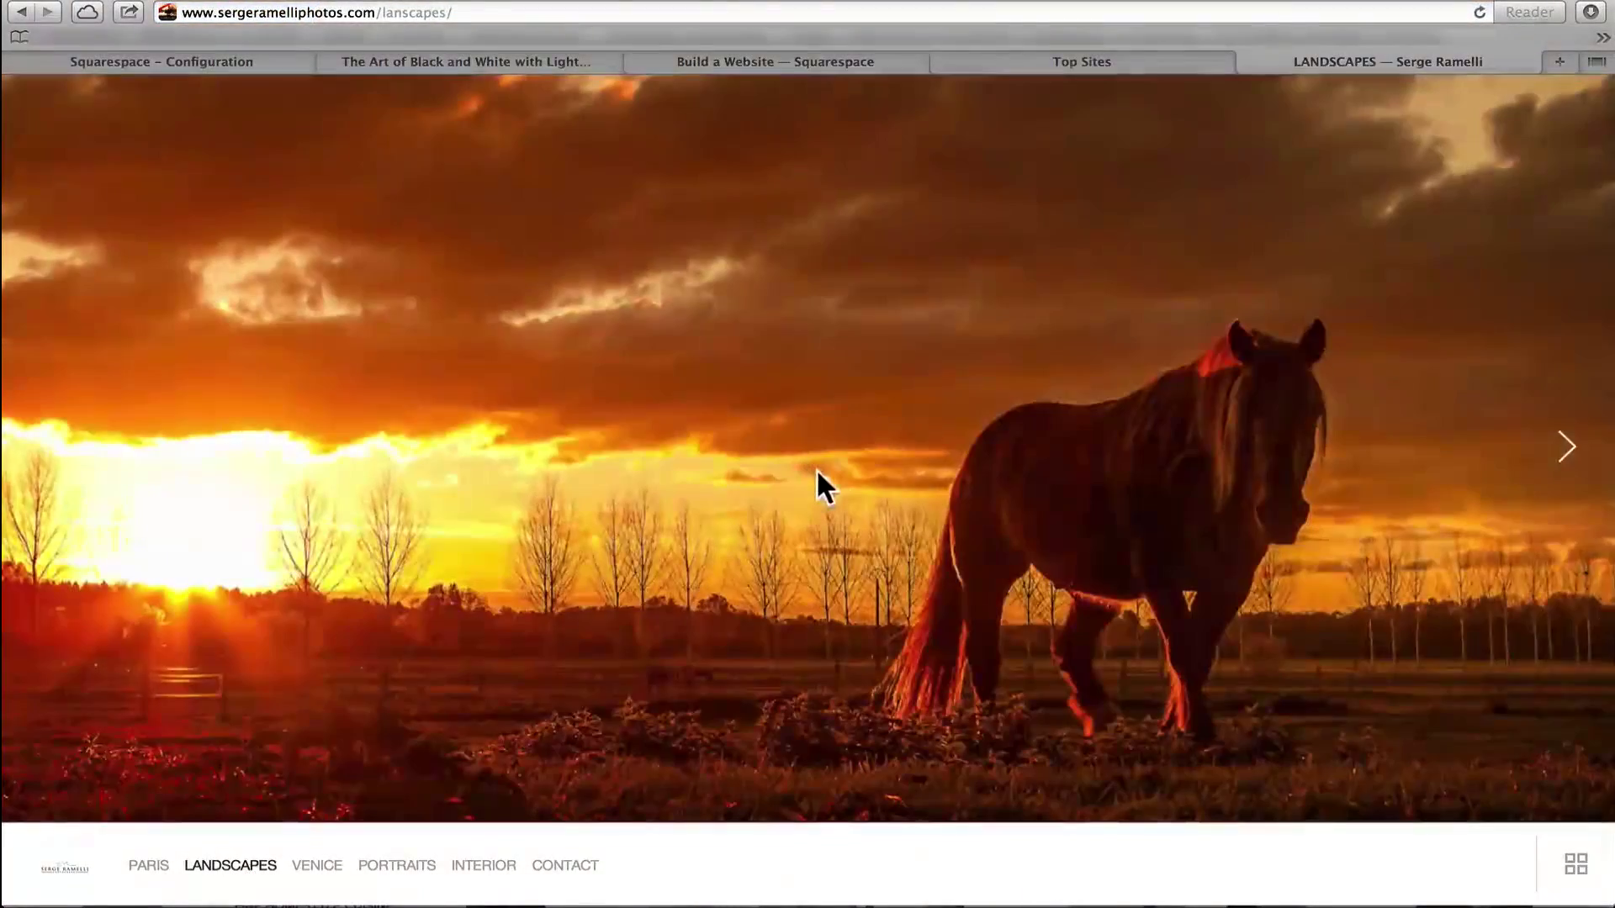
click(1386, 387)
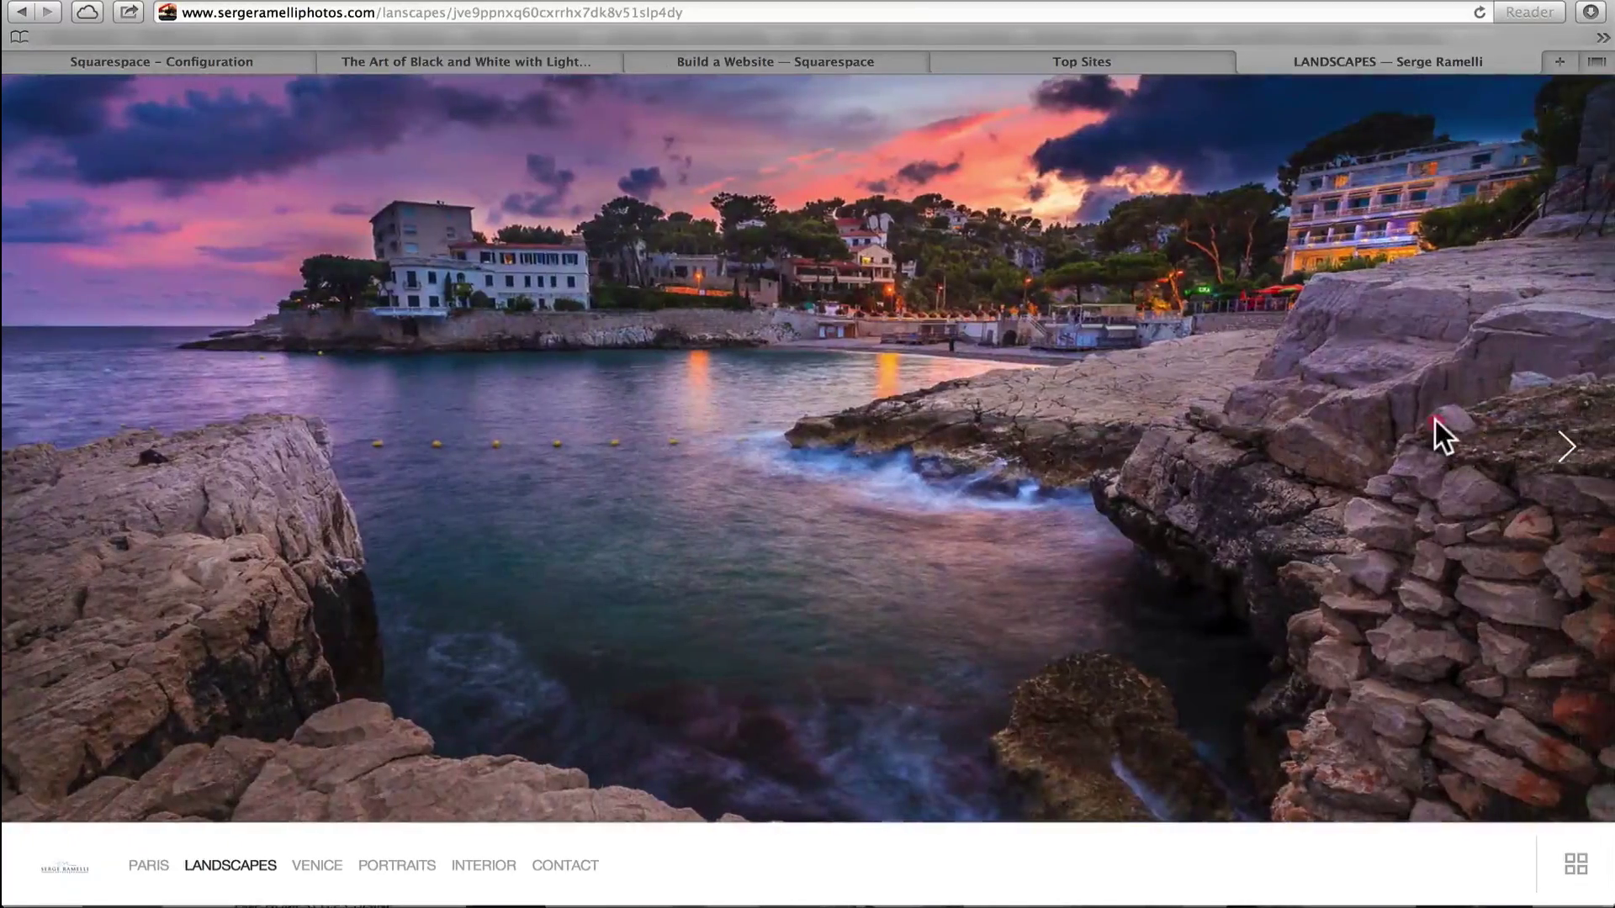
click(1435, 418)
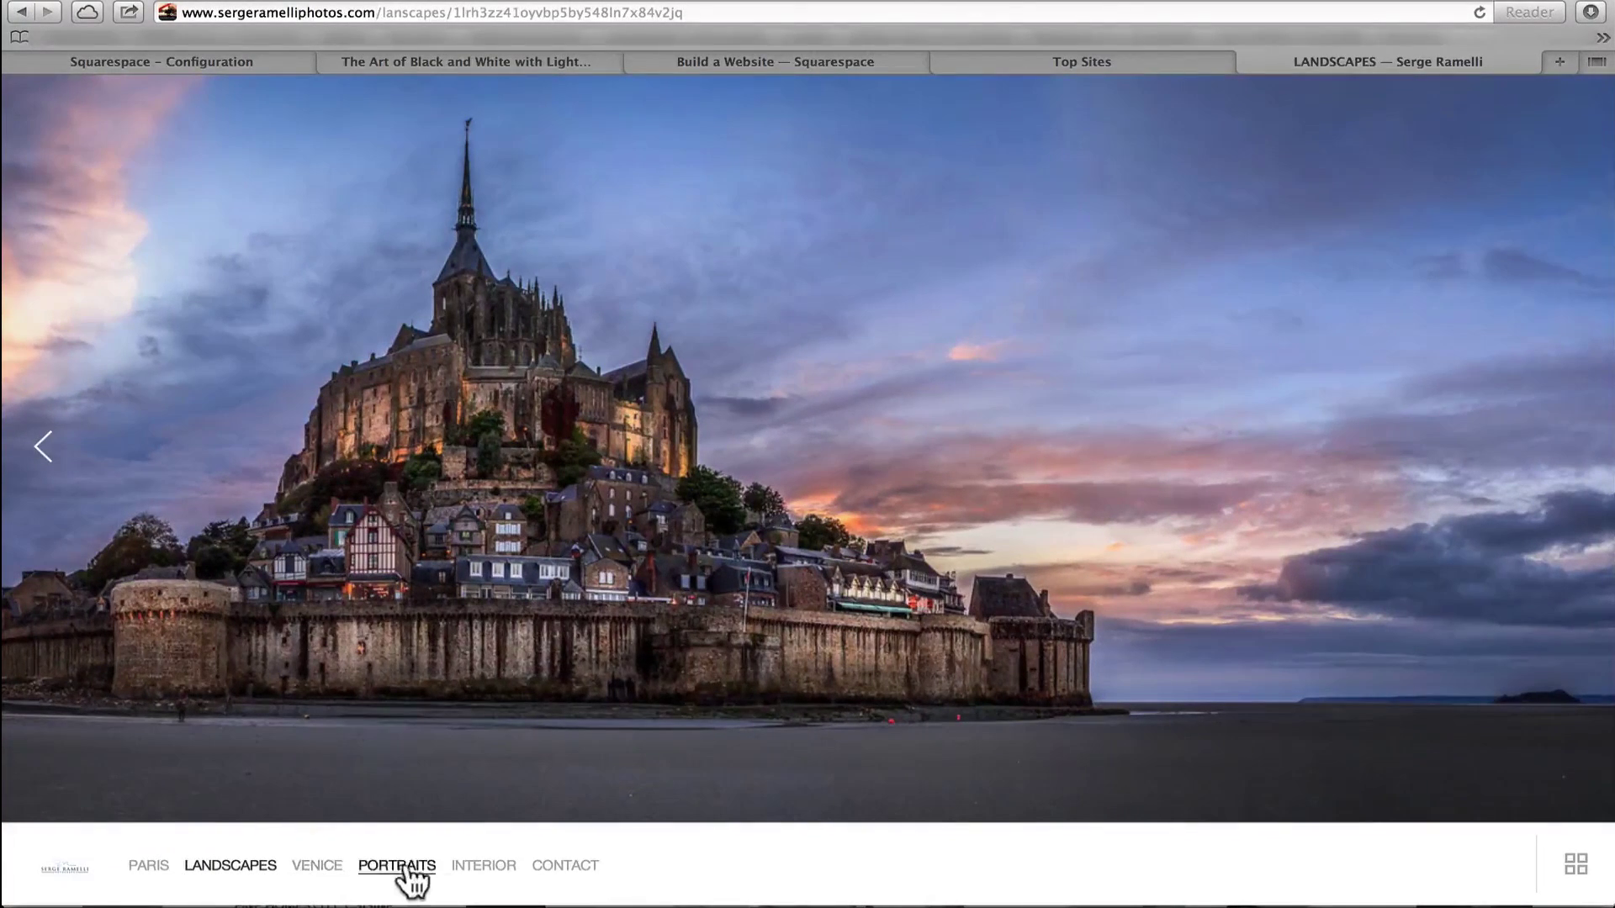
click(564, 865)
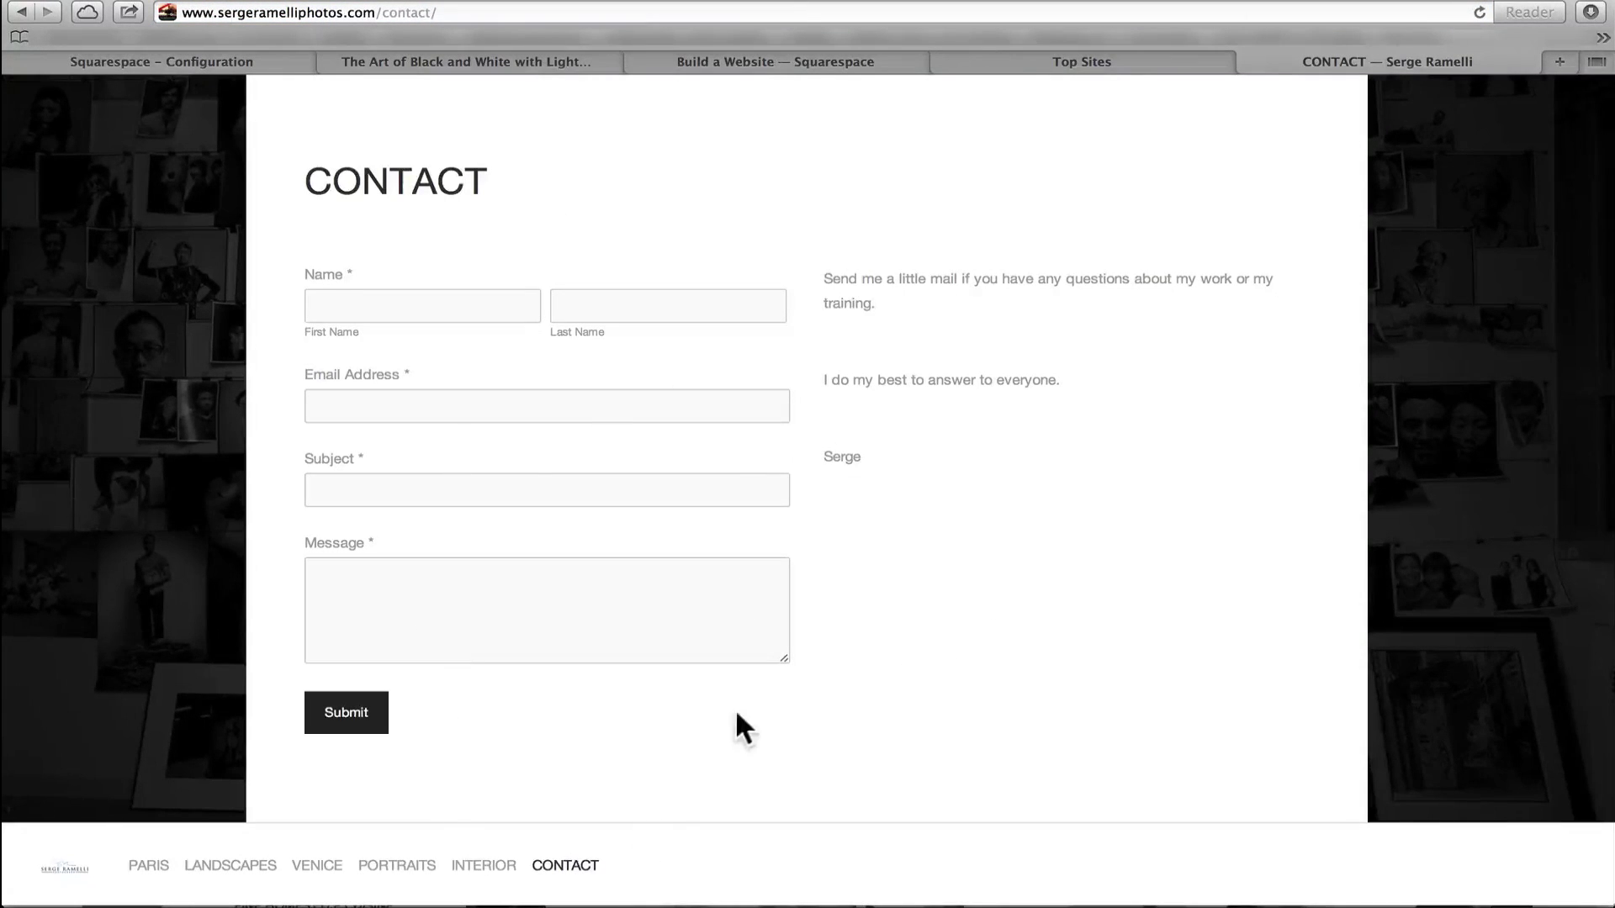
Scroll down the Contact page to review its Name, Email, Subject and Message form
scroll(744, 708, down, 2)
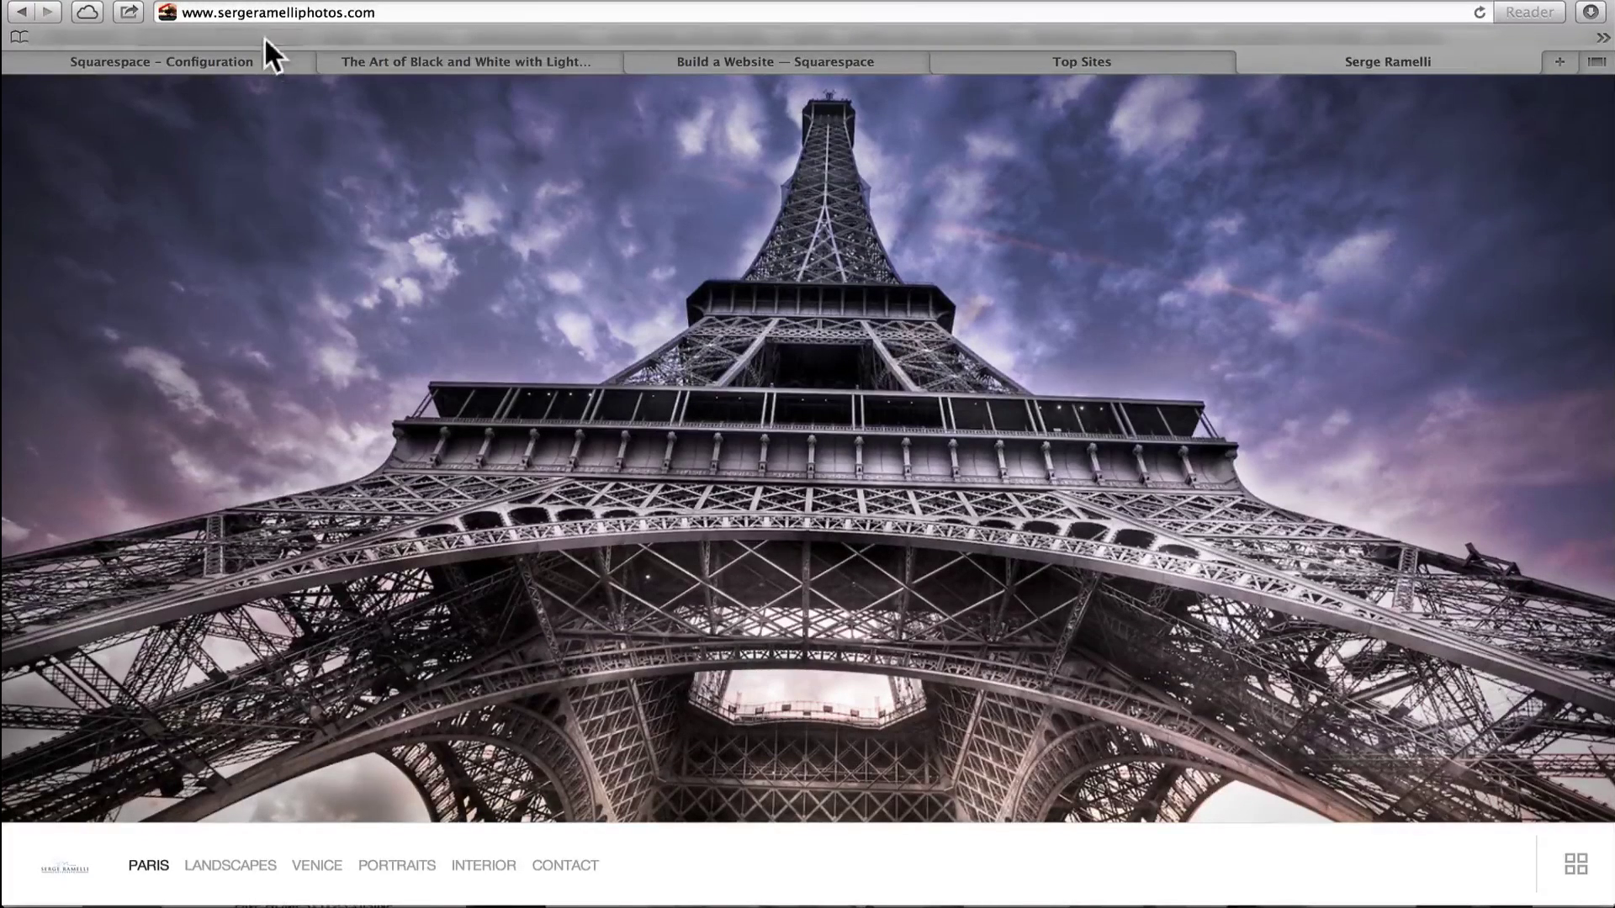
Go to squarespace.com via the 'square' address suggestion and scroll the Website Templates page
click(431, 13)
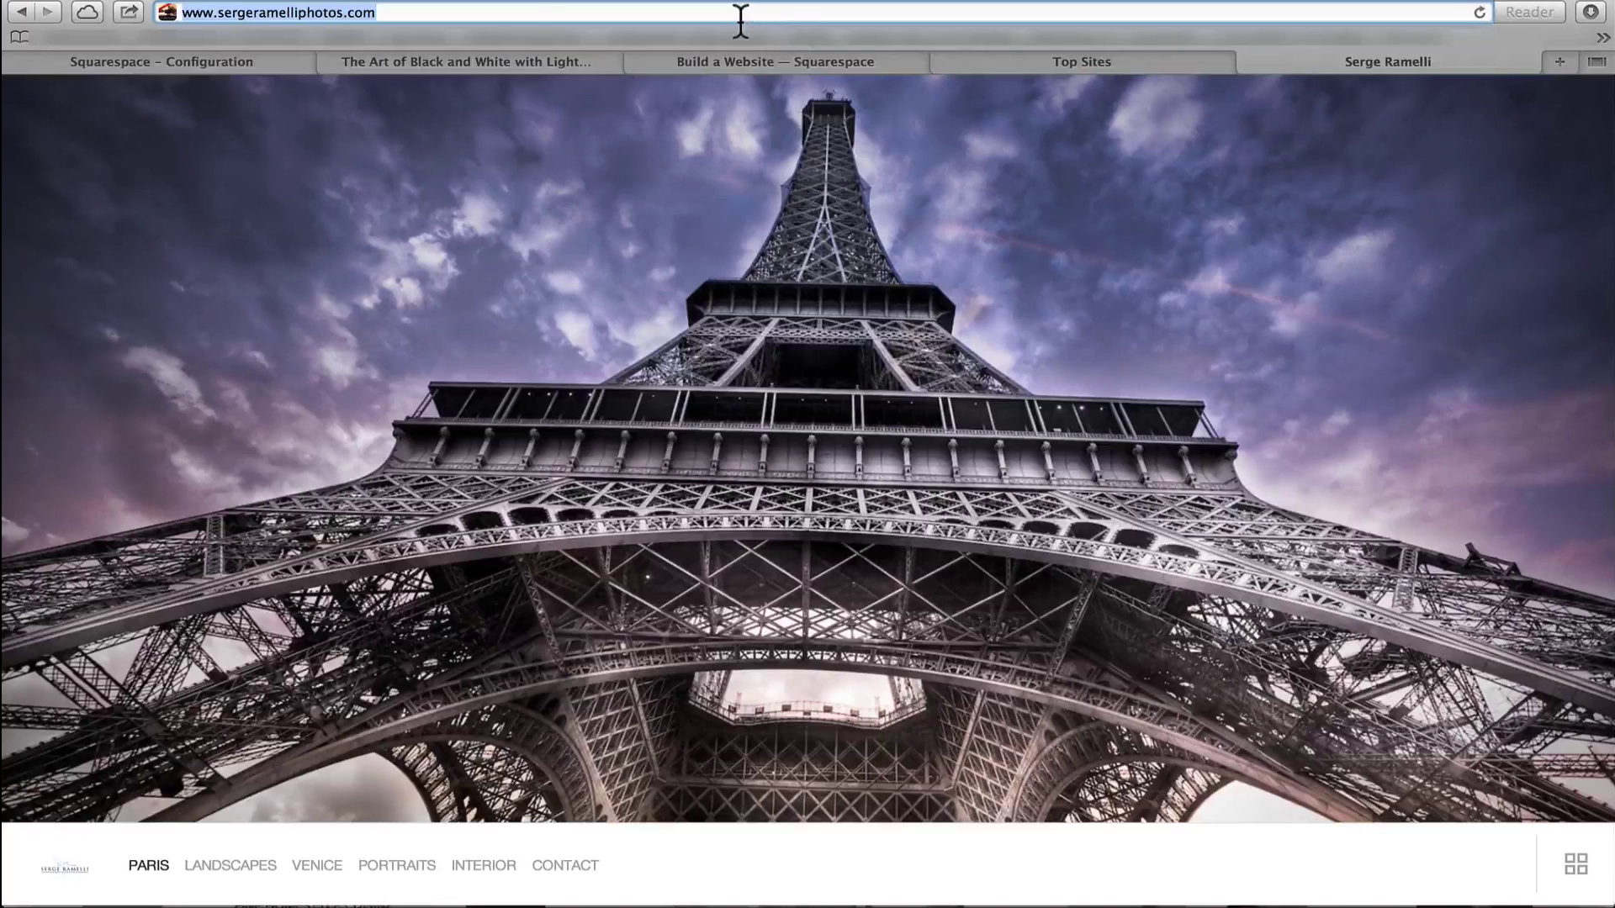
text(square)
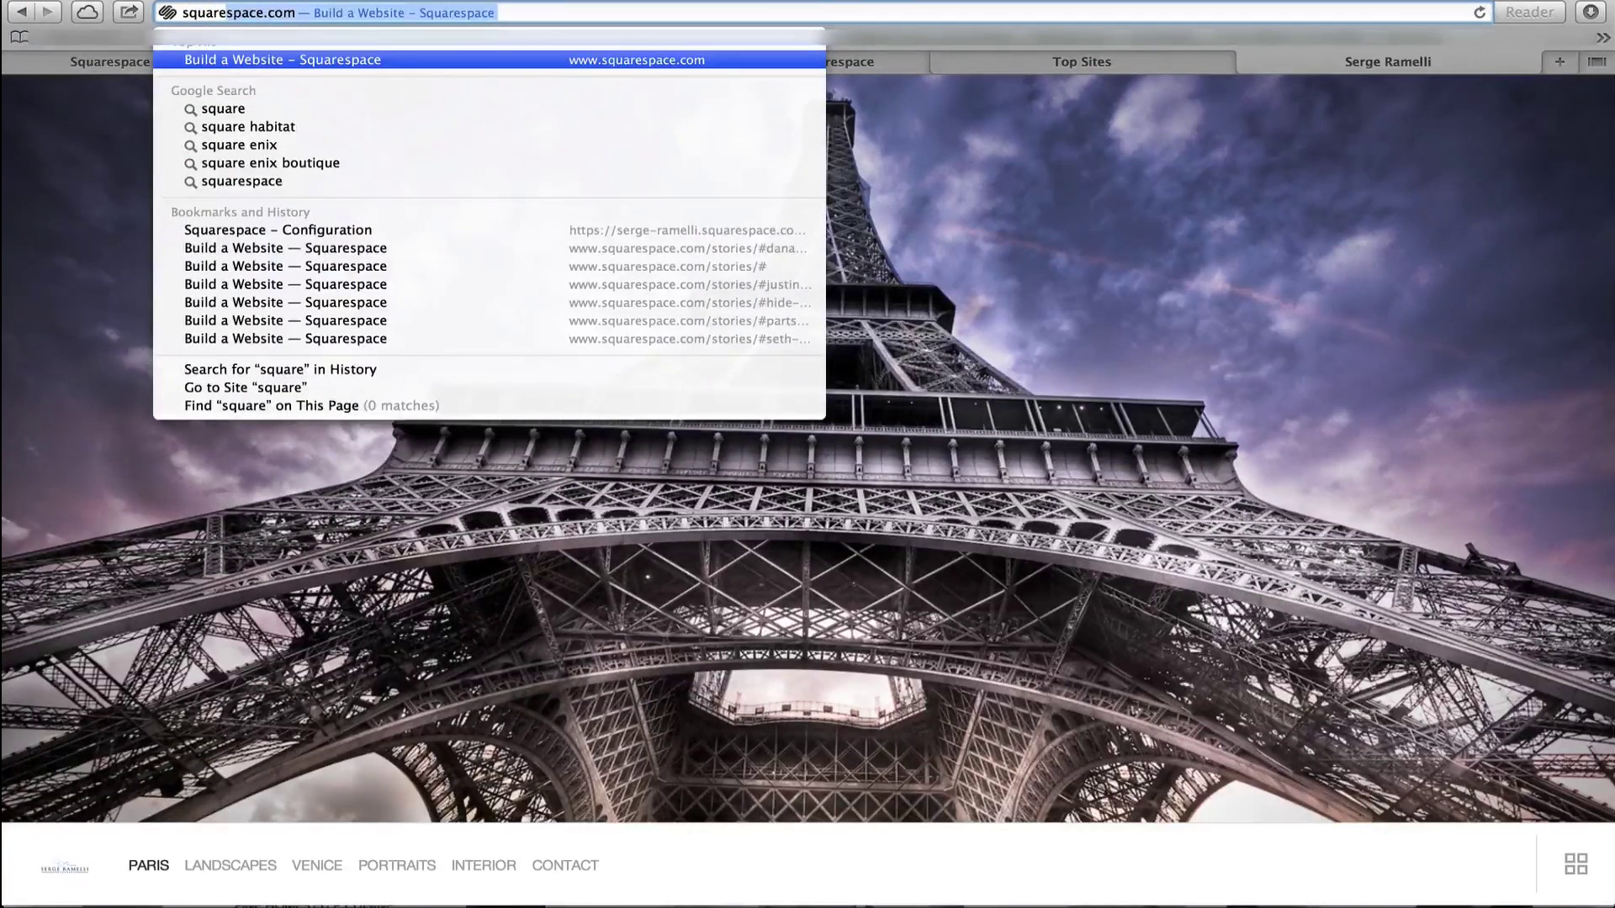
key(Return)
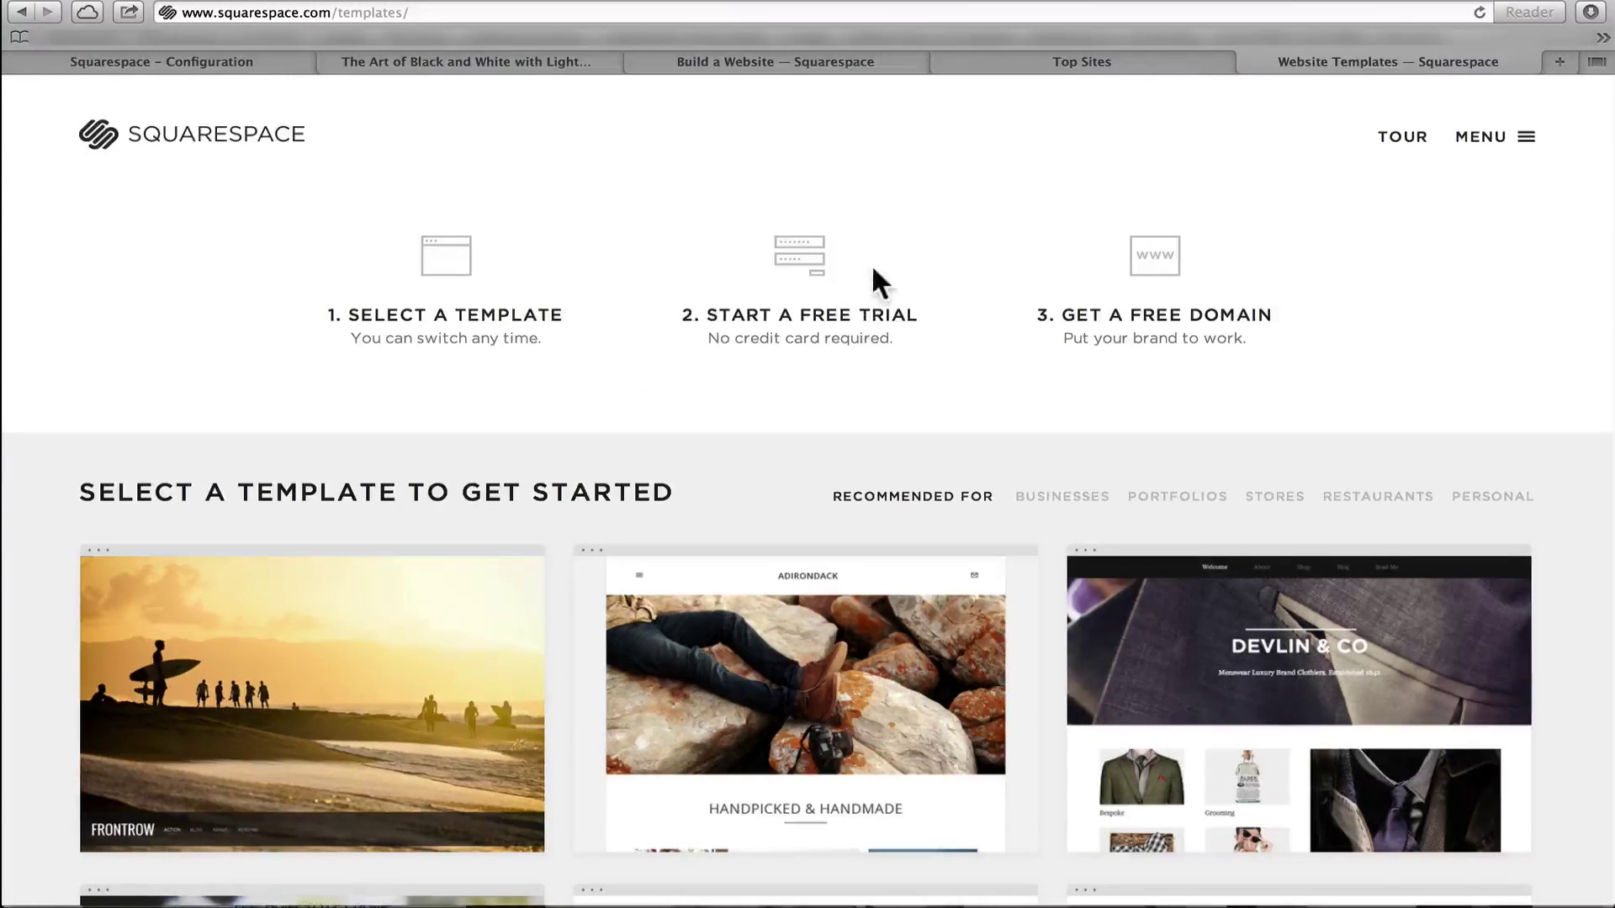
scroll(871, 264, down, 3)
scroll(872, 277, up, 3)
scroll(1094, 303, down, 1)
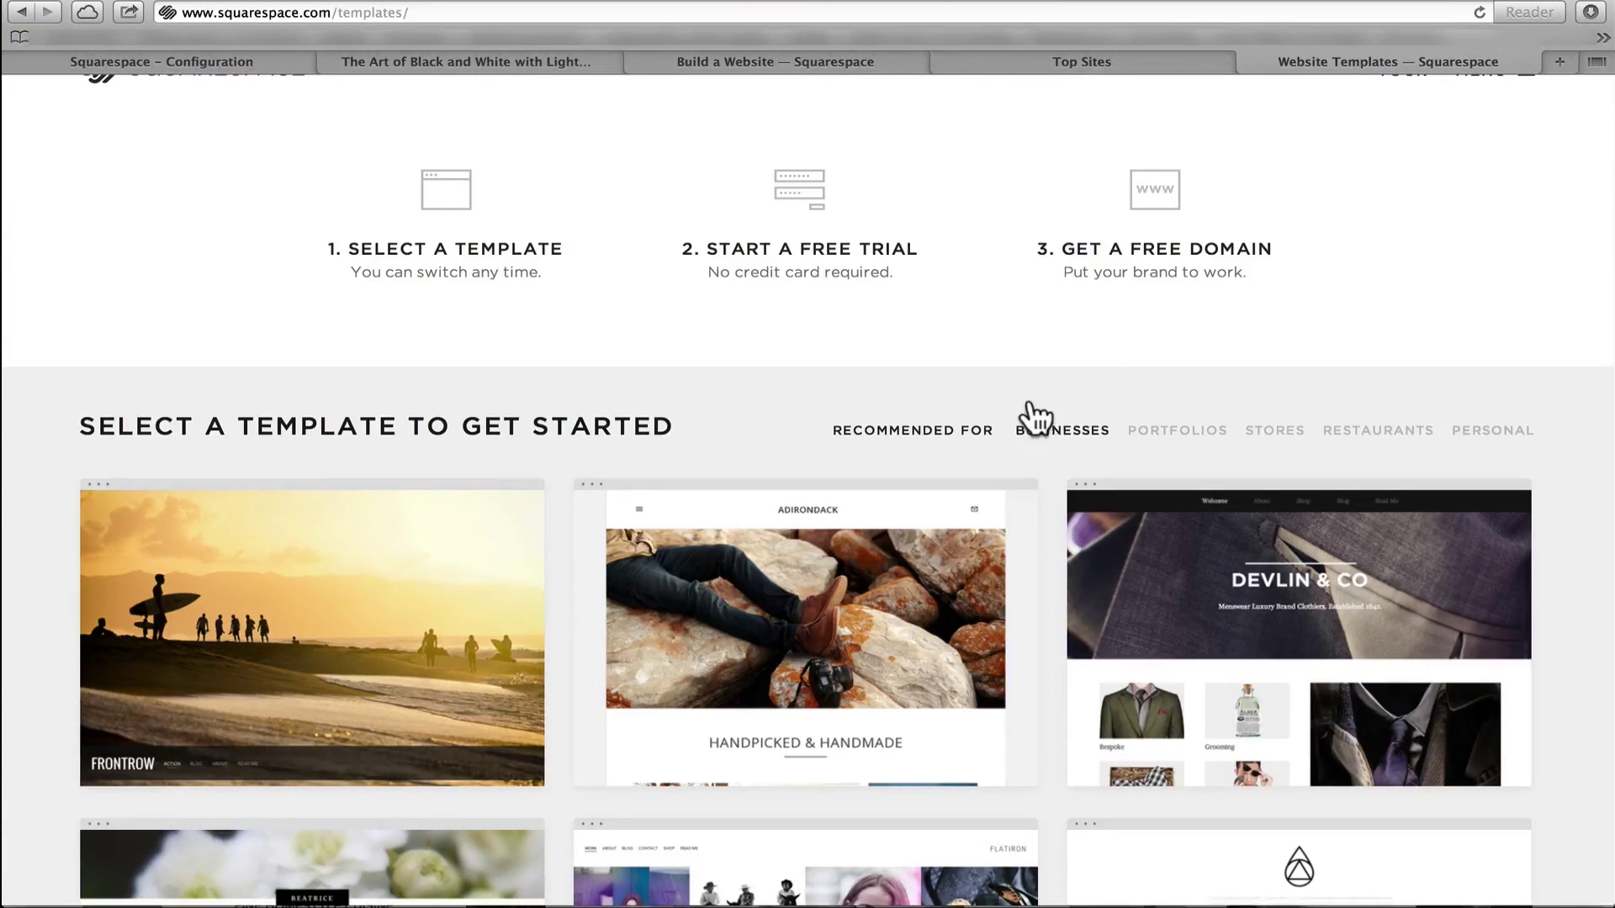
scroll(1069, 389, down, 2)
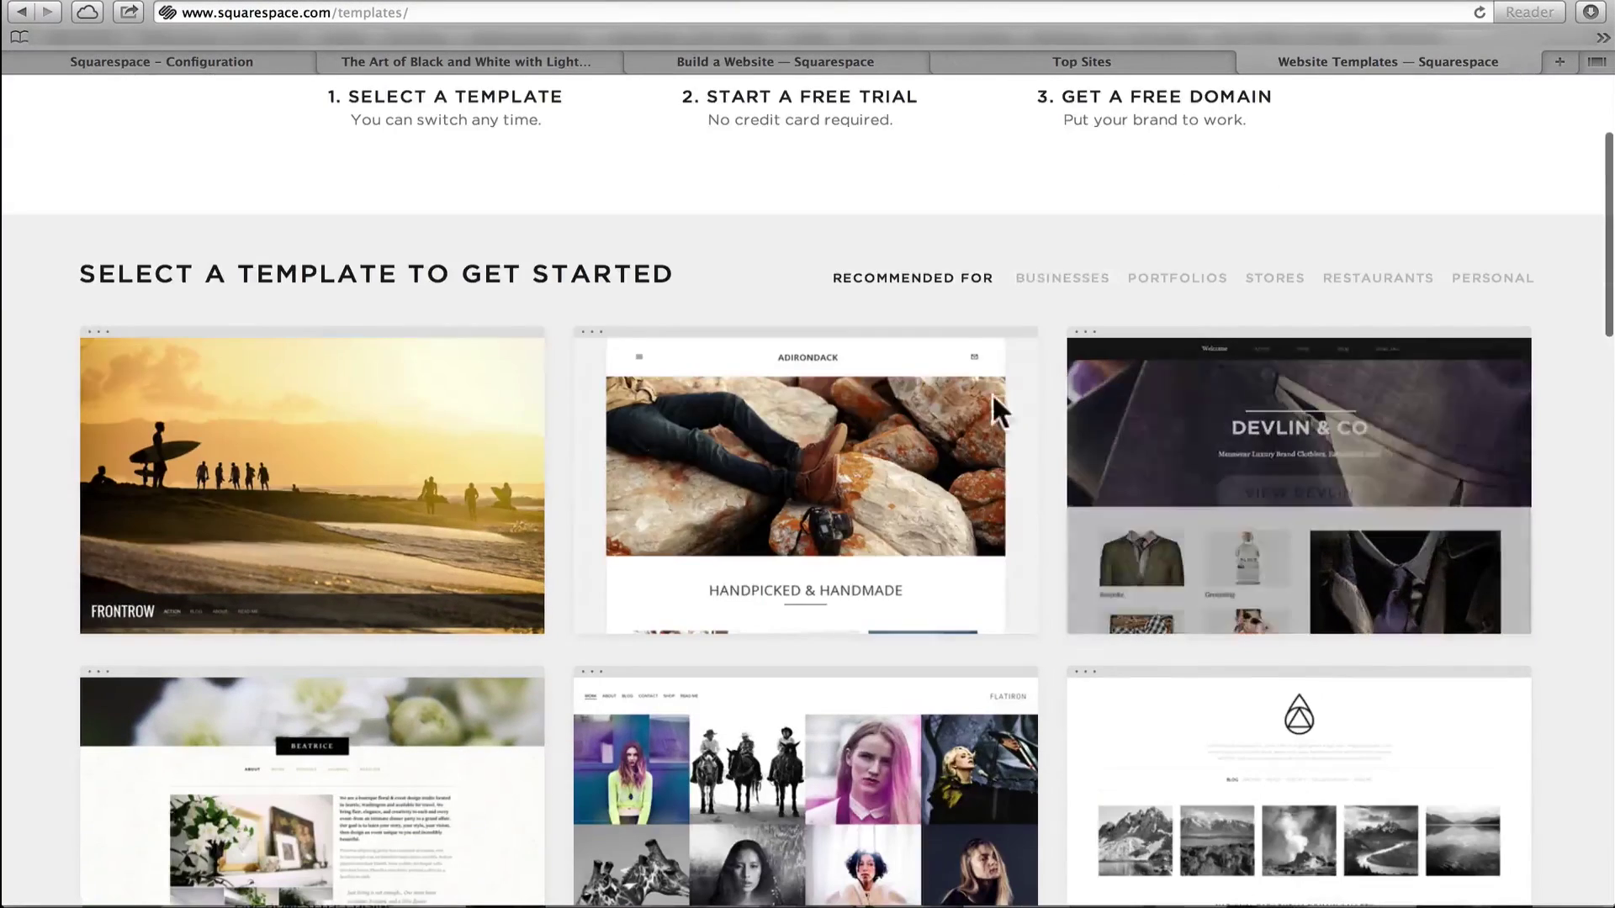
scroll(1497, 495, down, 7)
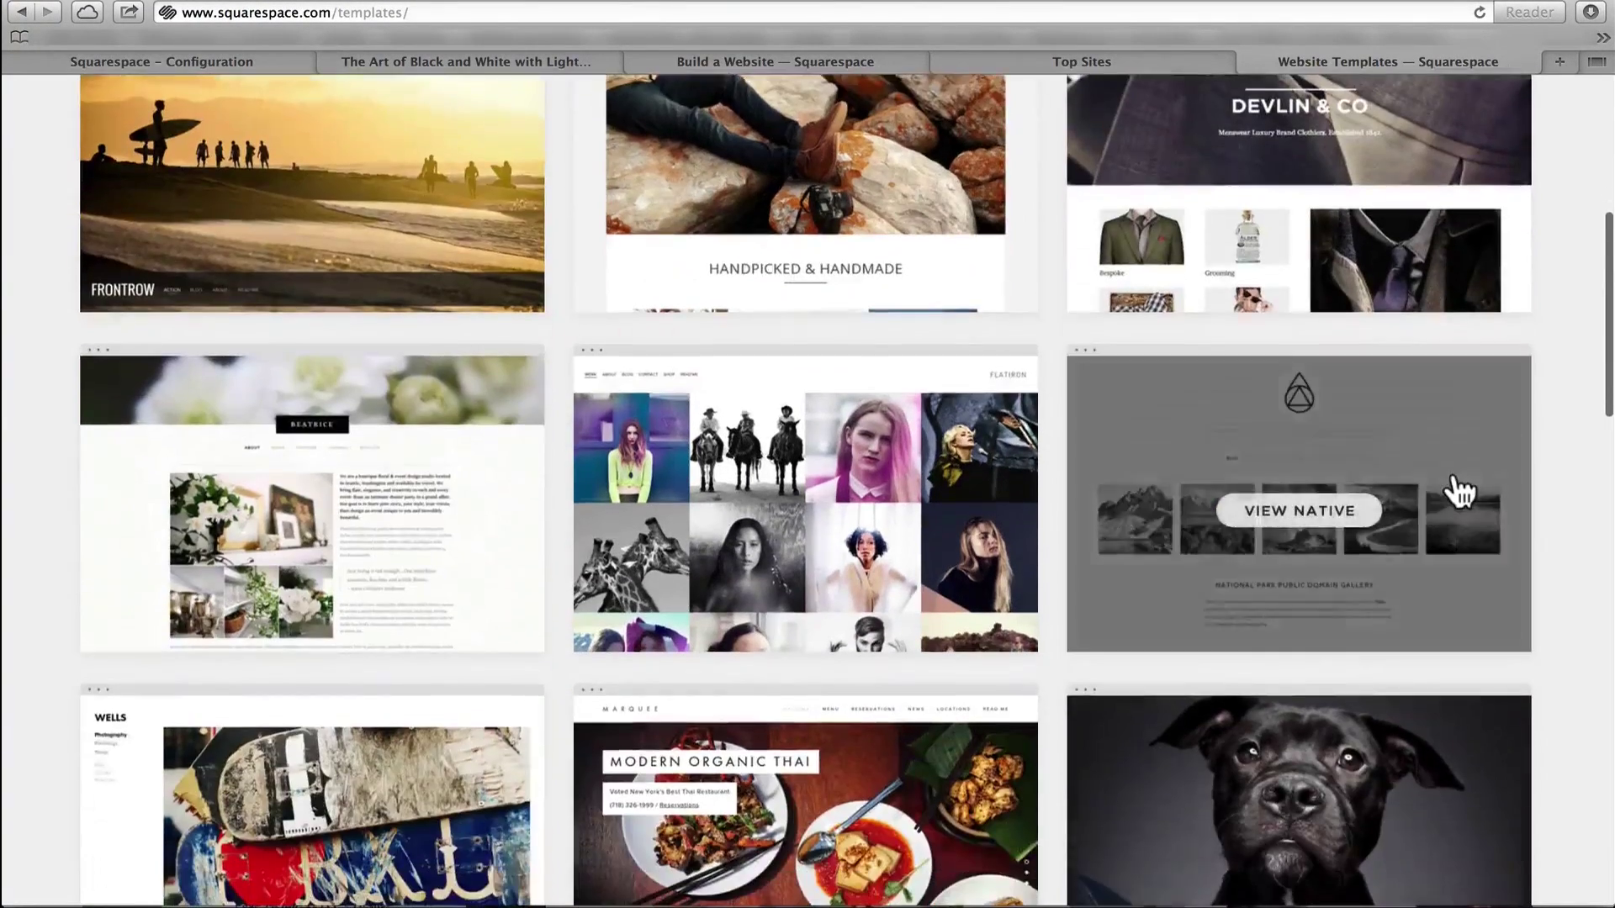
scroll(1107, 425, up, 6)
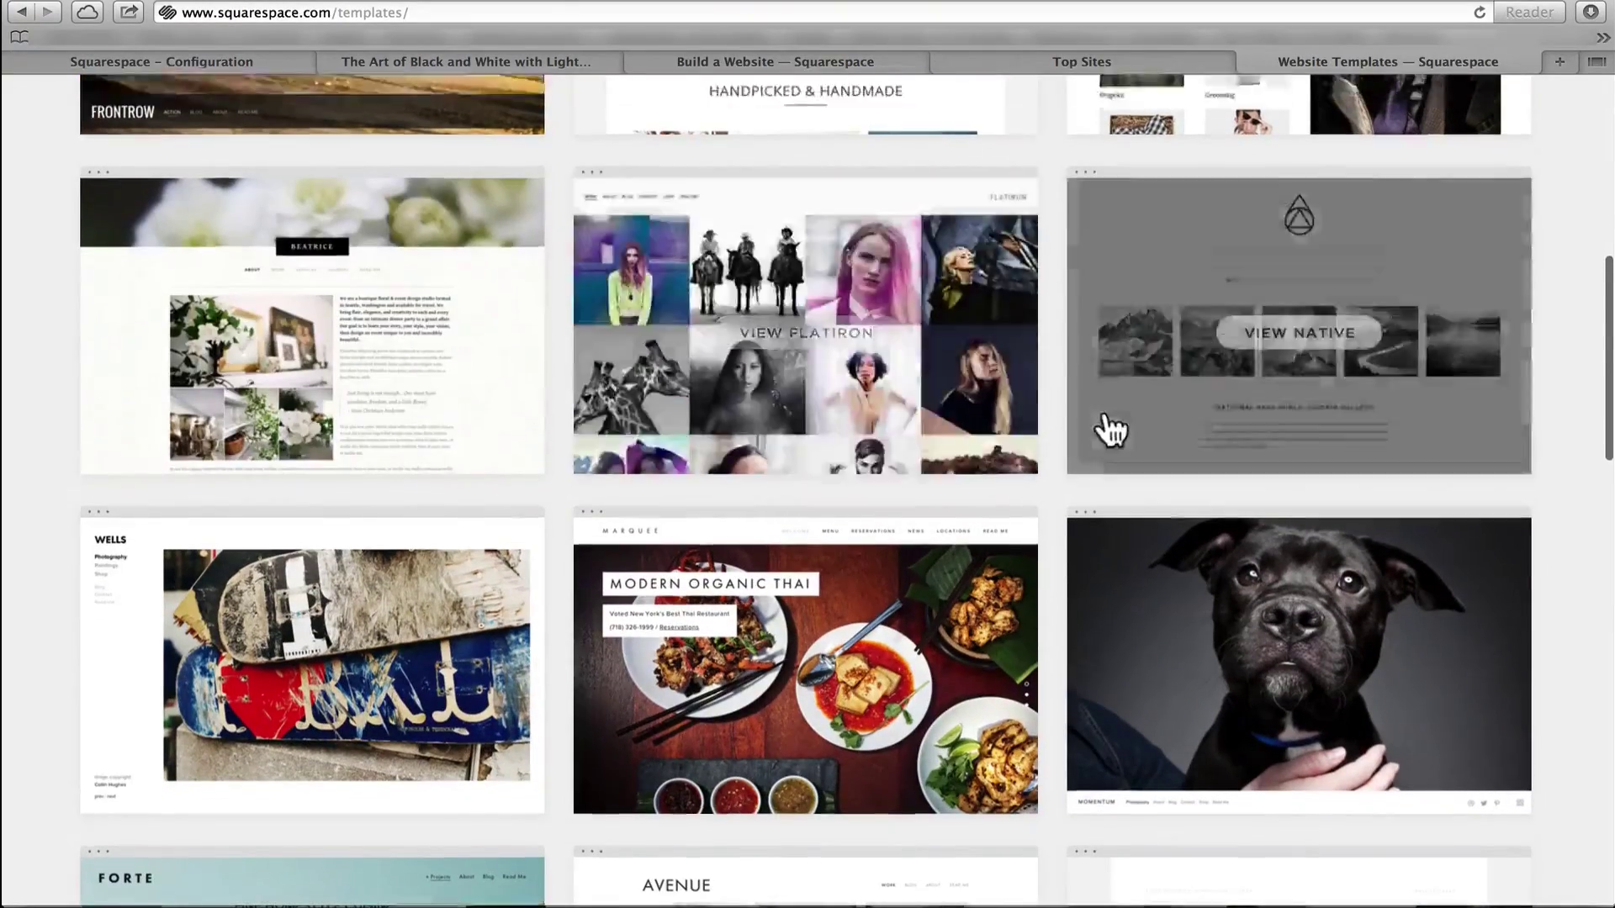
scroll(751, 241, up, 3)
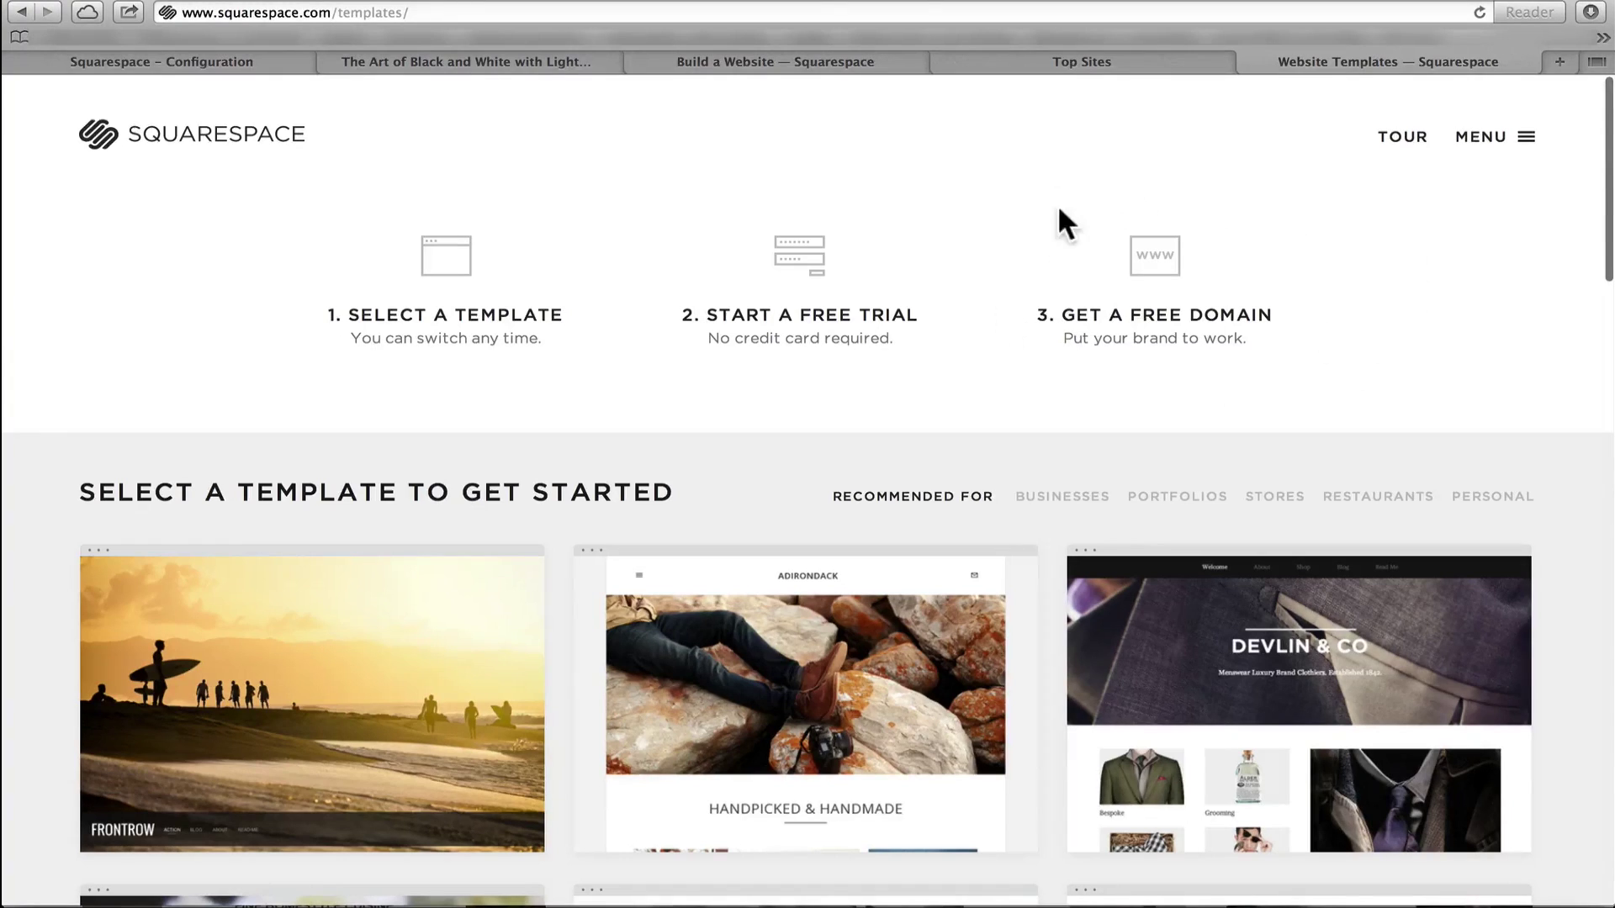
Move between browser tabs, ending on the Configuration tab's Settings > Templates page showing Momentum
click(204, 59)
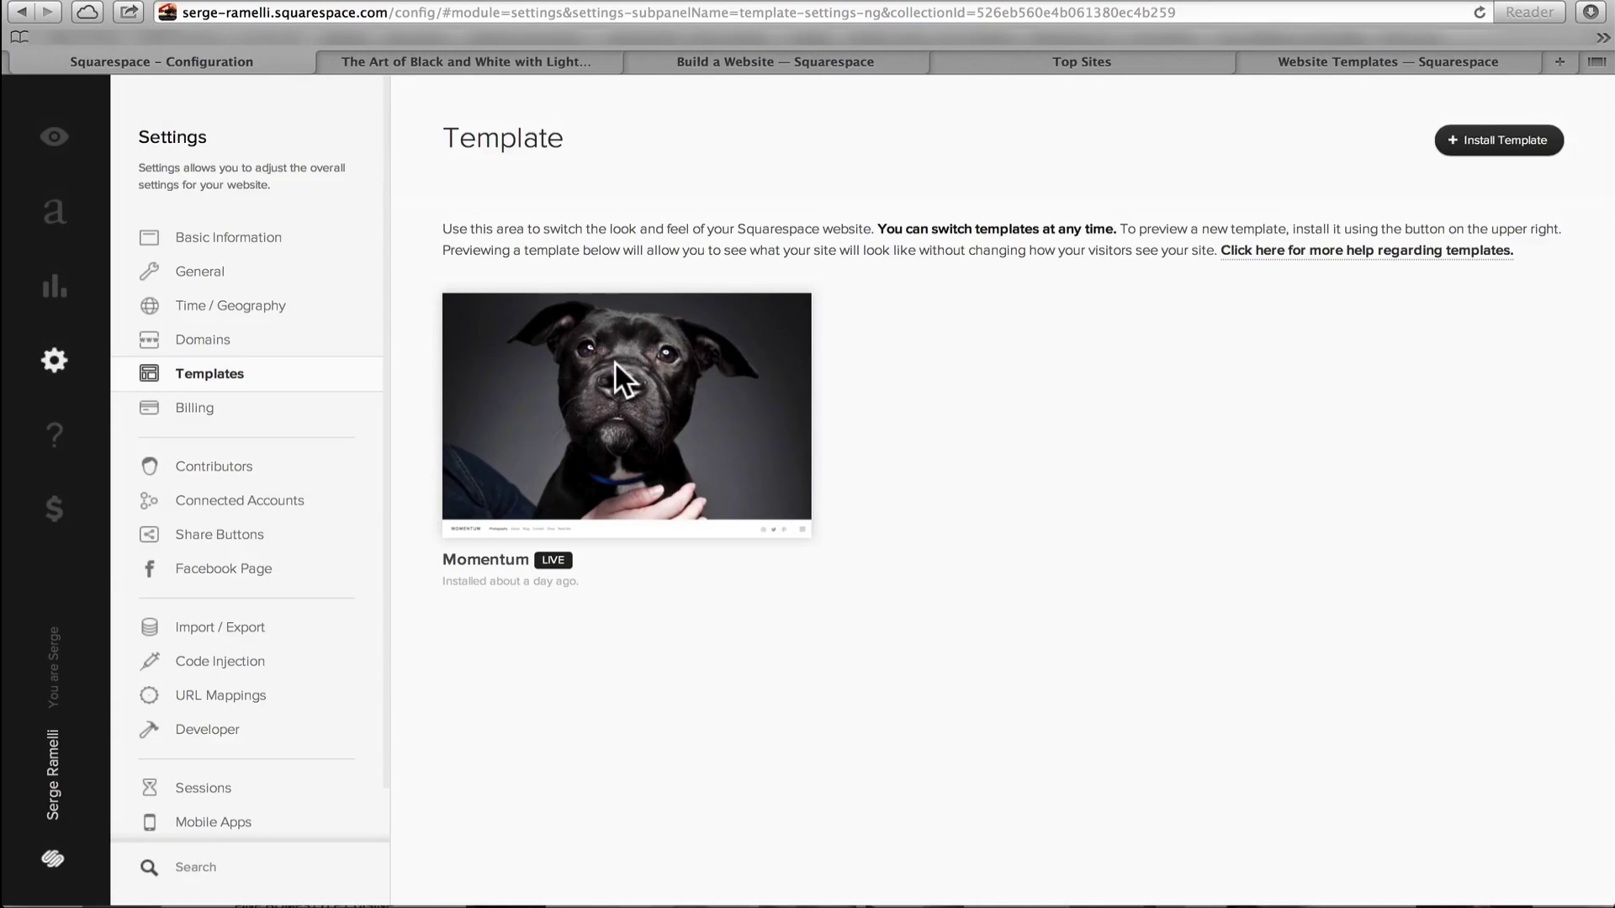
click(1304, 70)
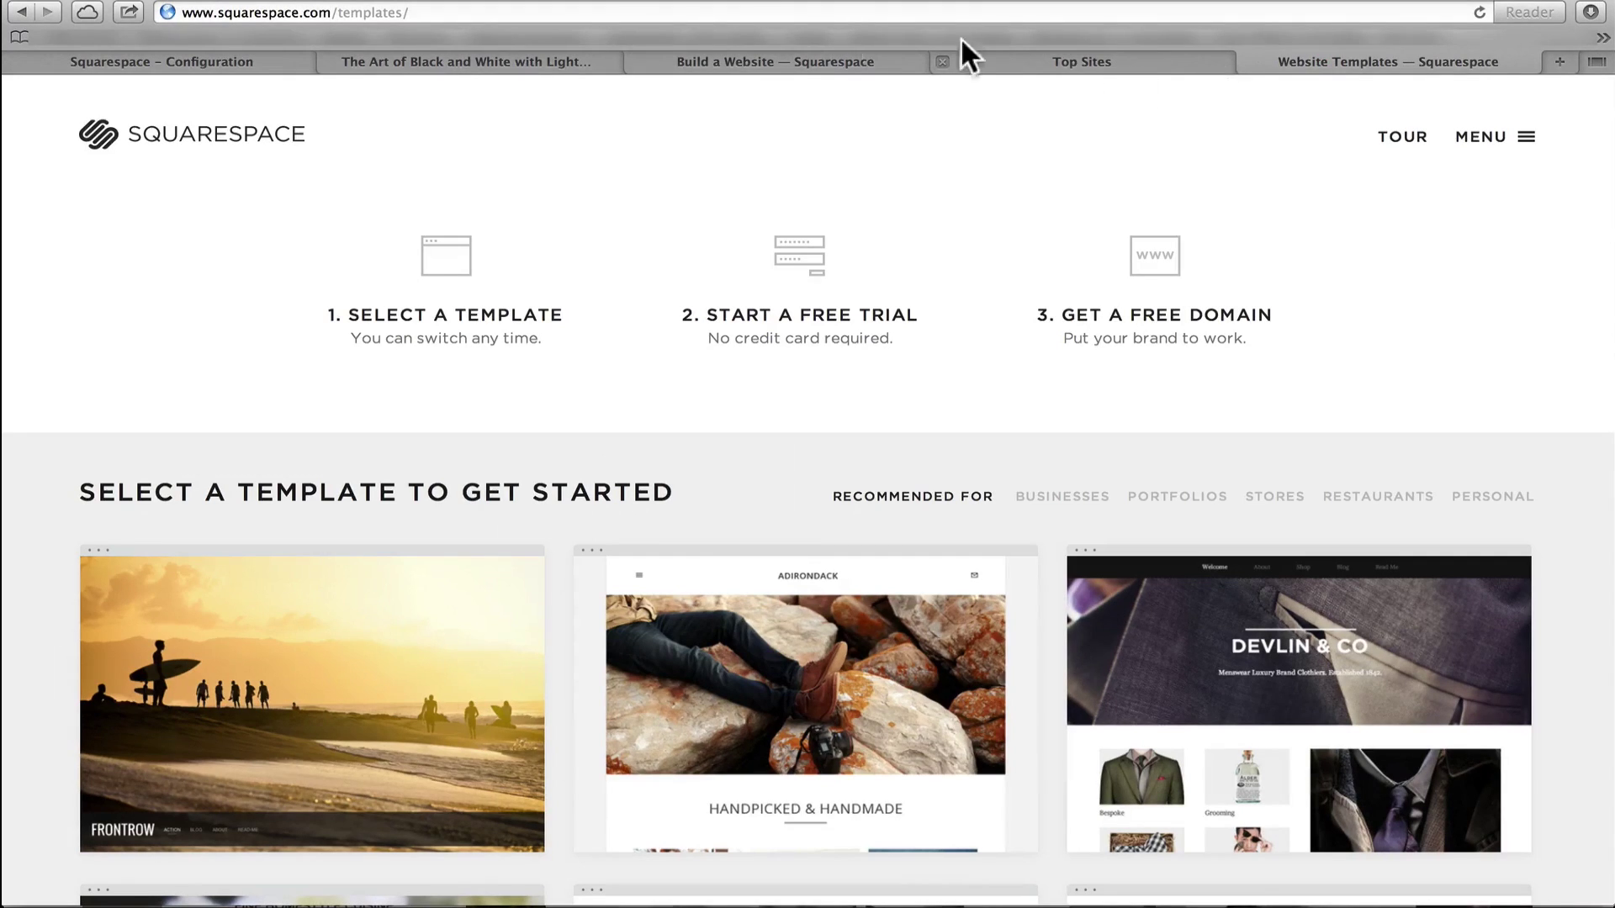
click(768, 15)
text(sergeramelliphotos.com)
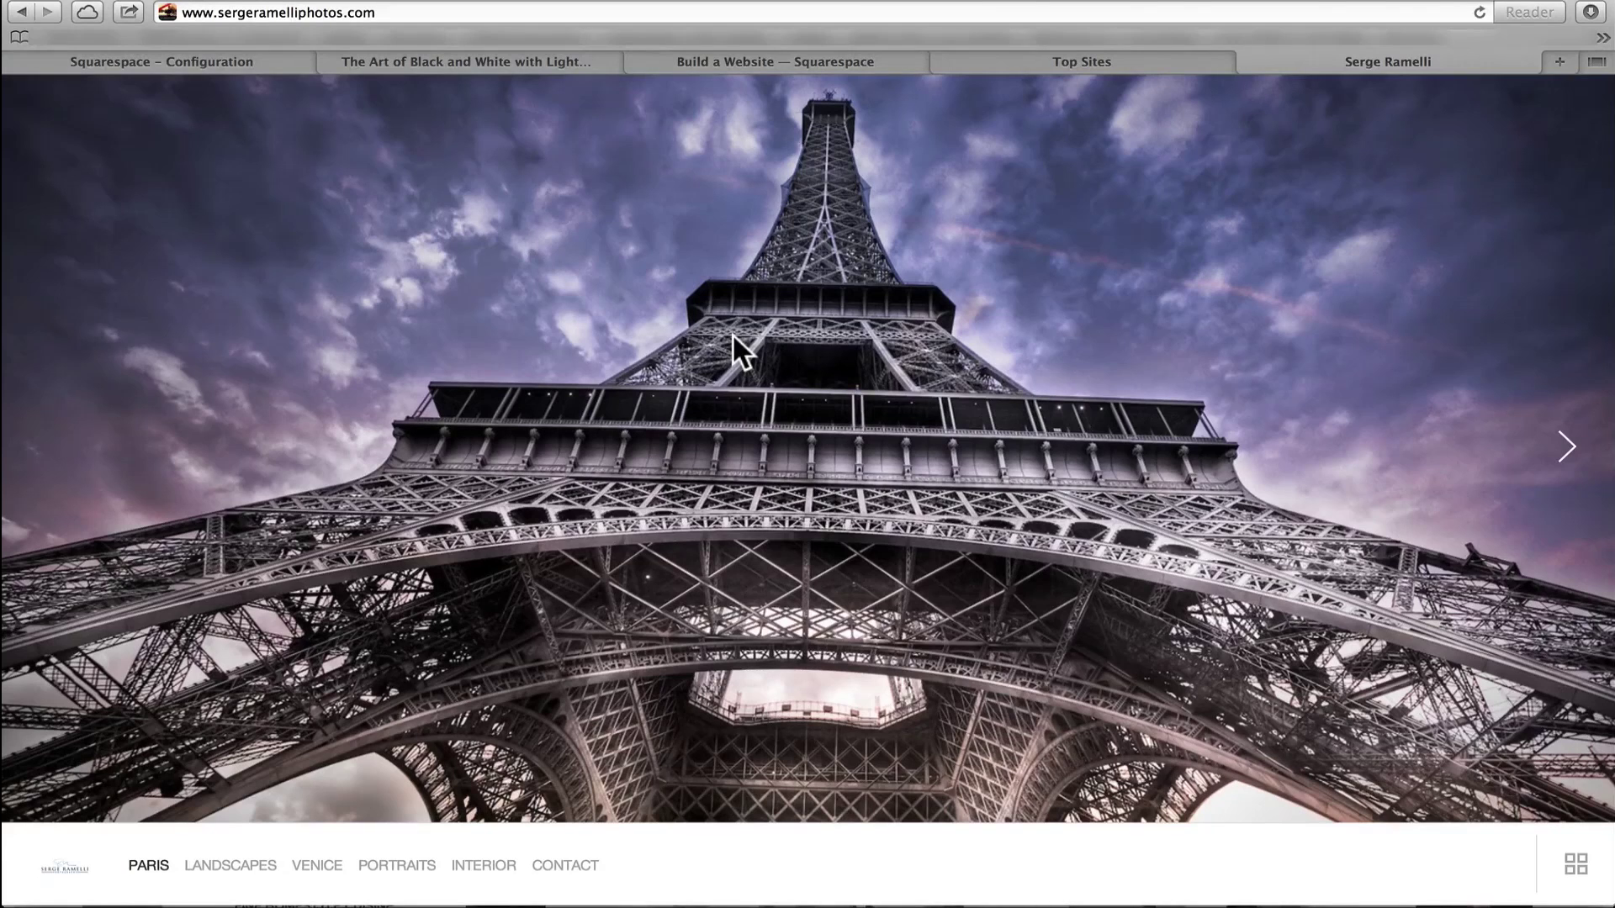
click(256, 66)
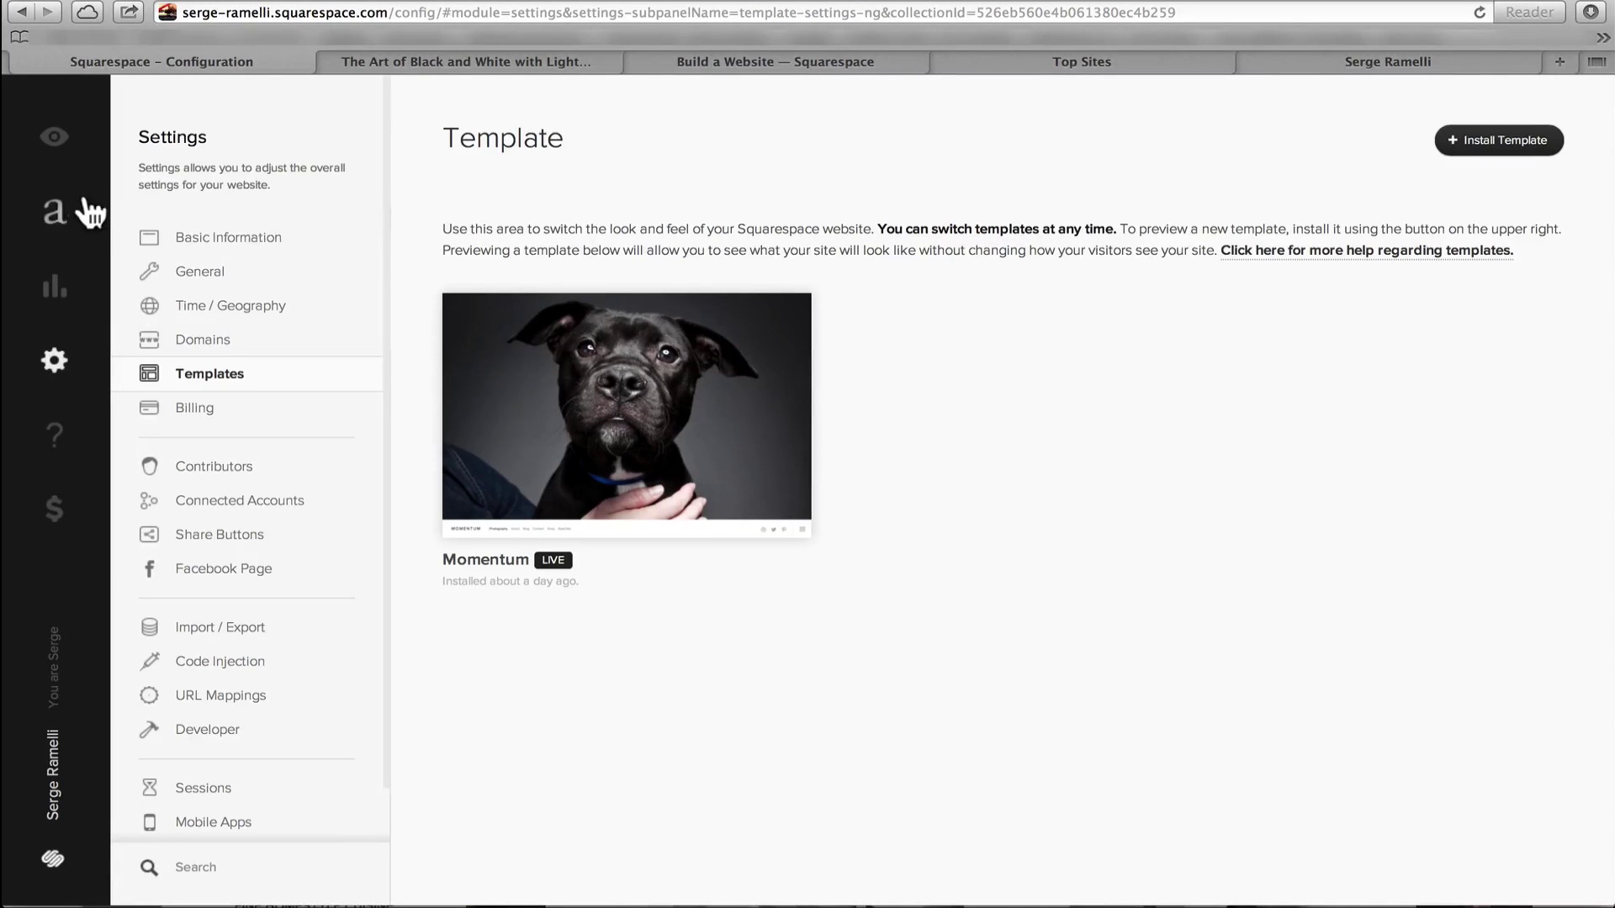
Open the Content Manager and choose Add Page under Main Navigation
click(55, 220)
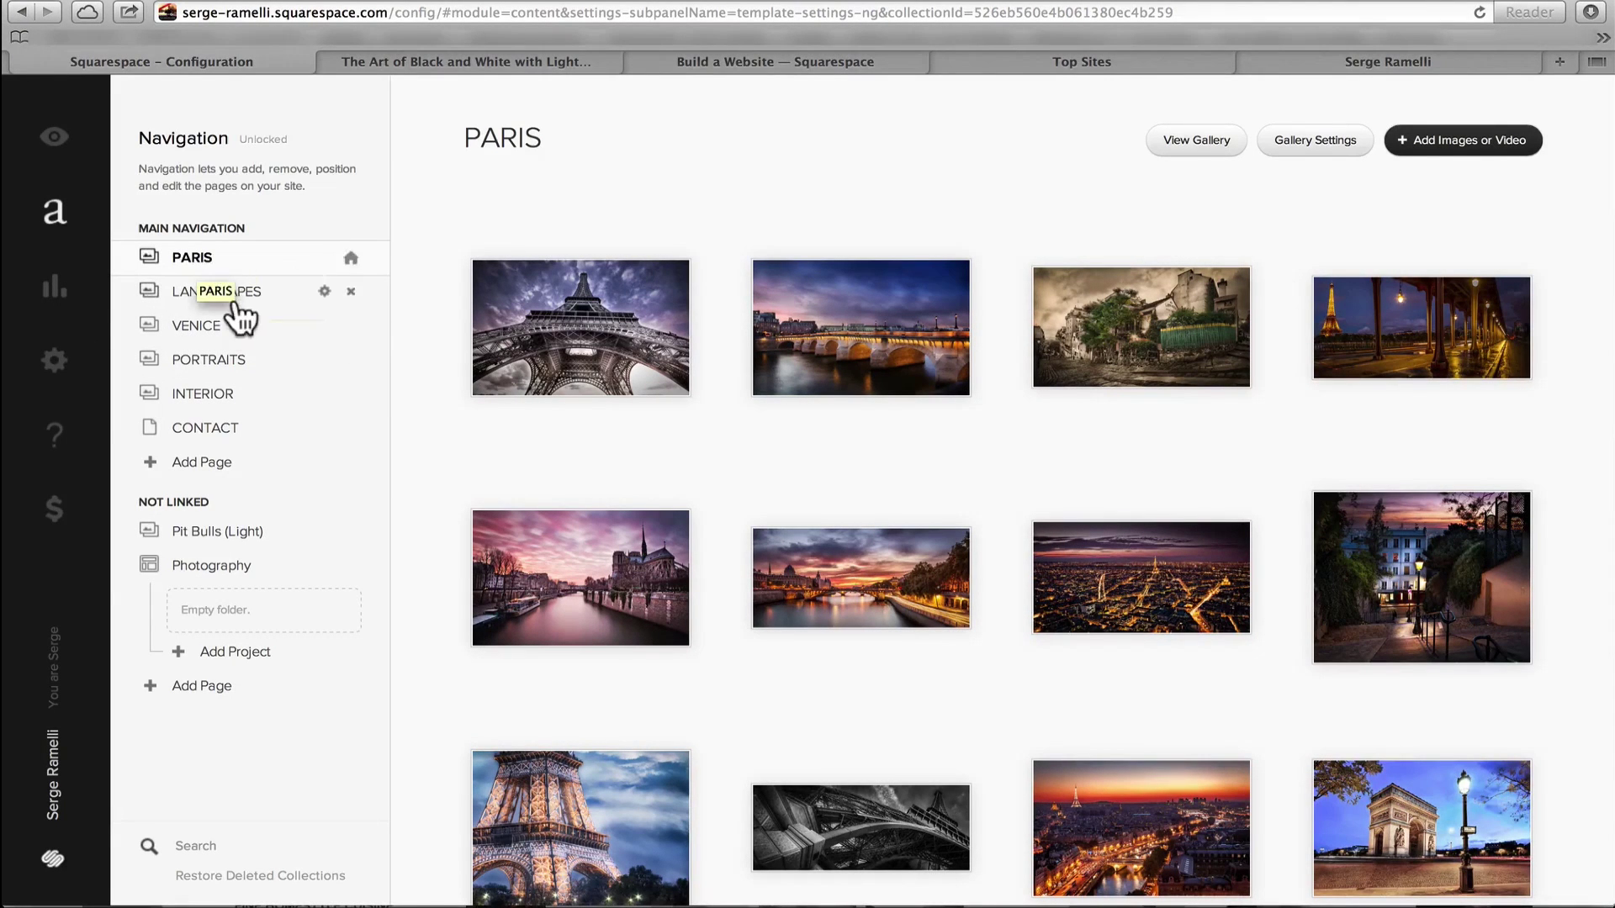
scroll(280, 462, down, 3)
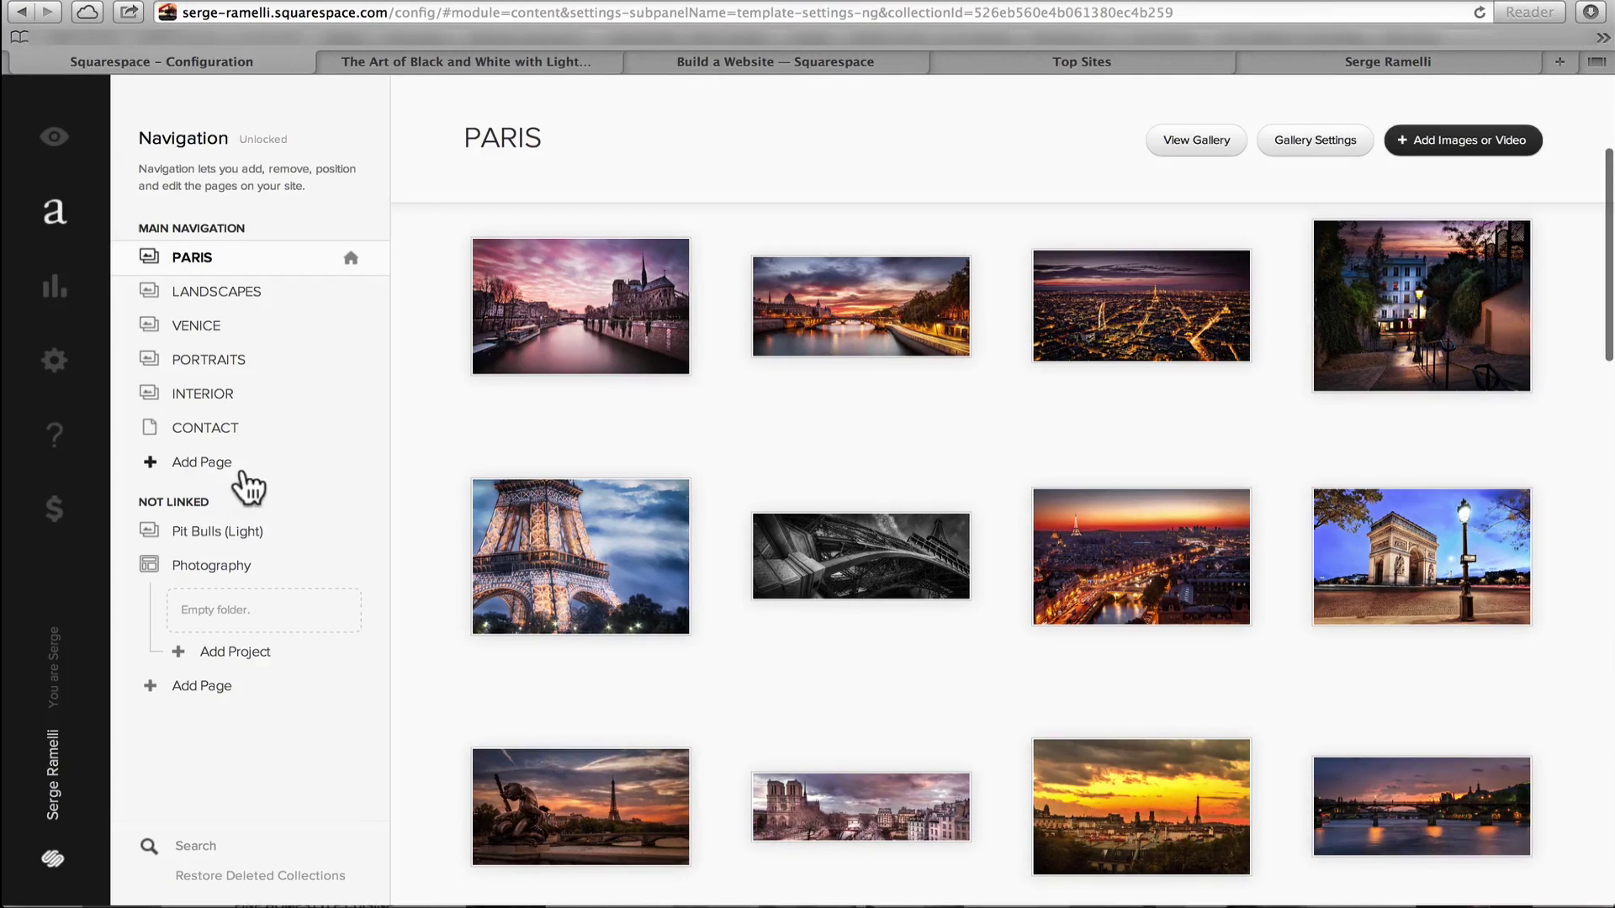
click(202, 464)
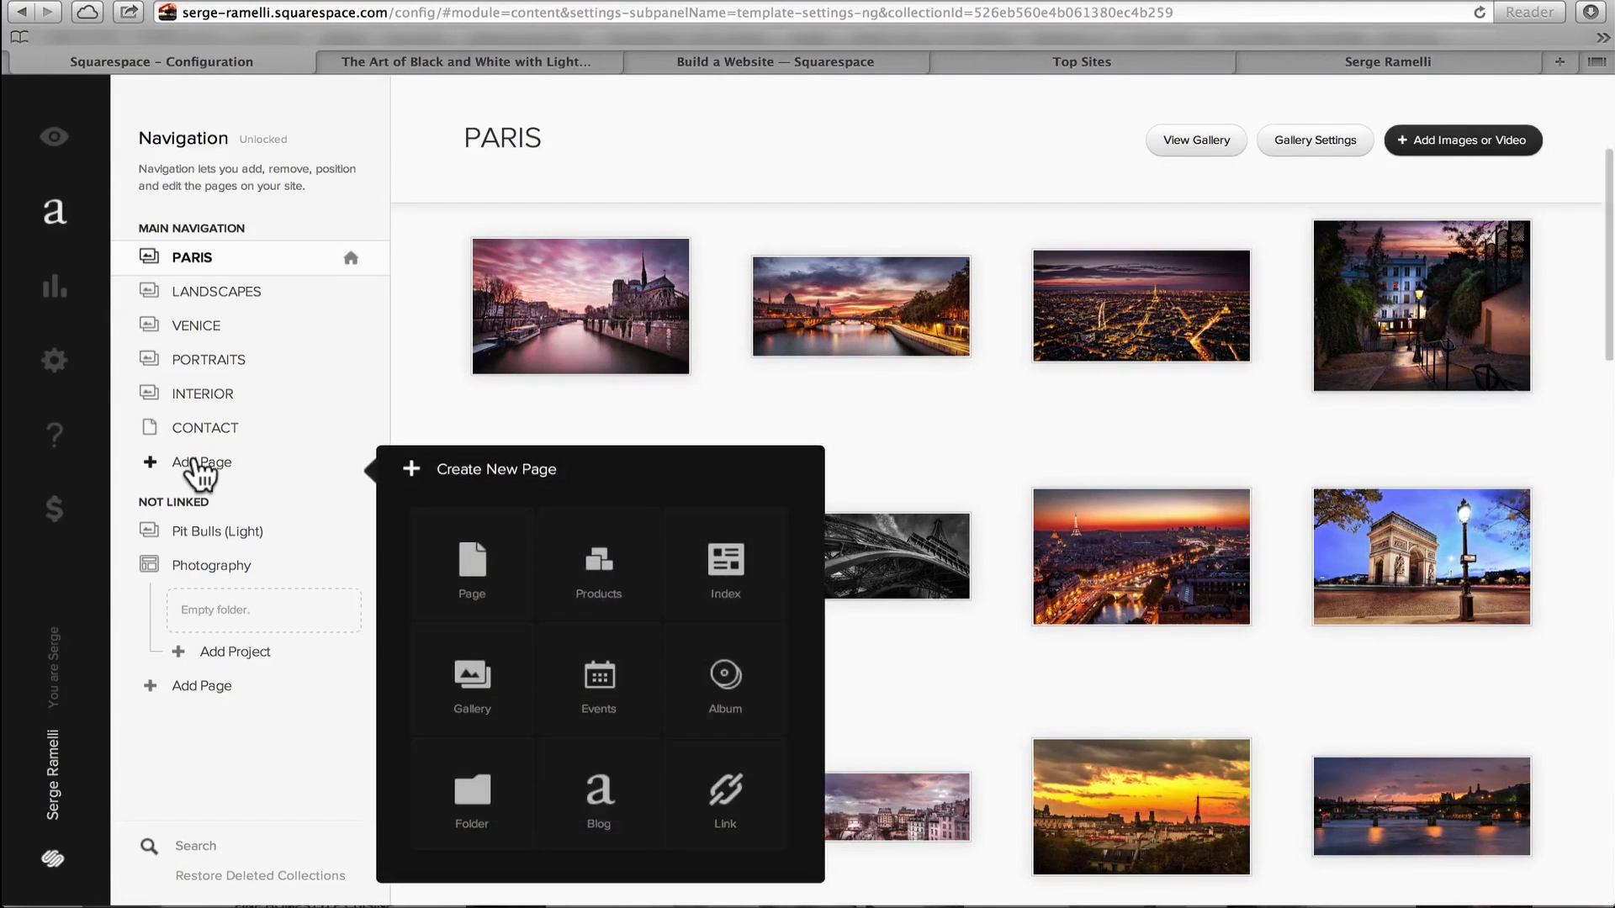
Create a new Gallery page and rename it from 'New Gallery' to PORTFOLIO
click(471, 681)
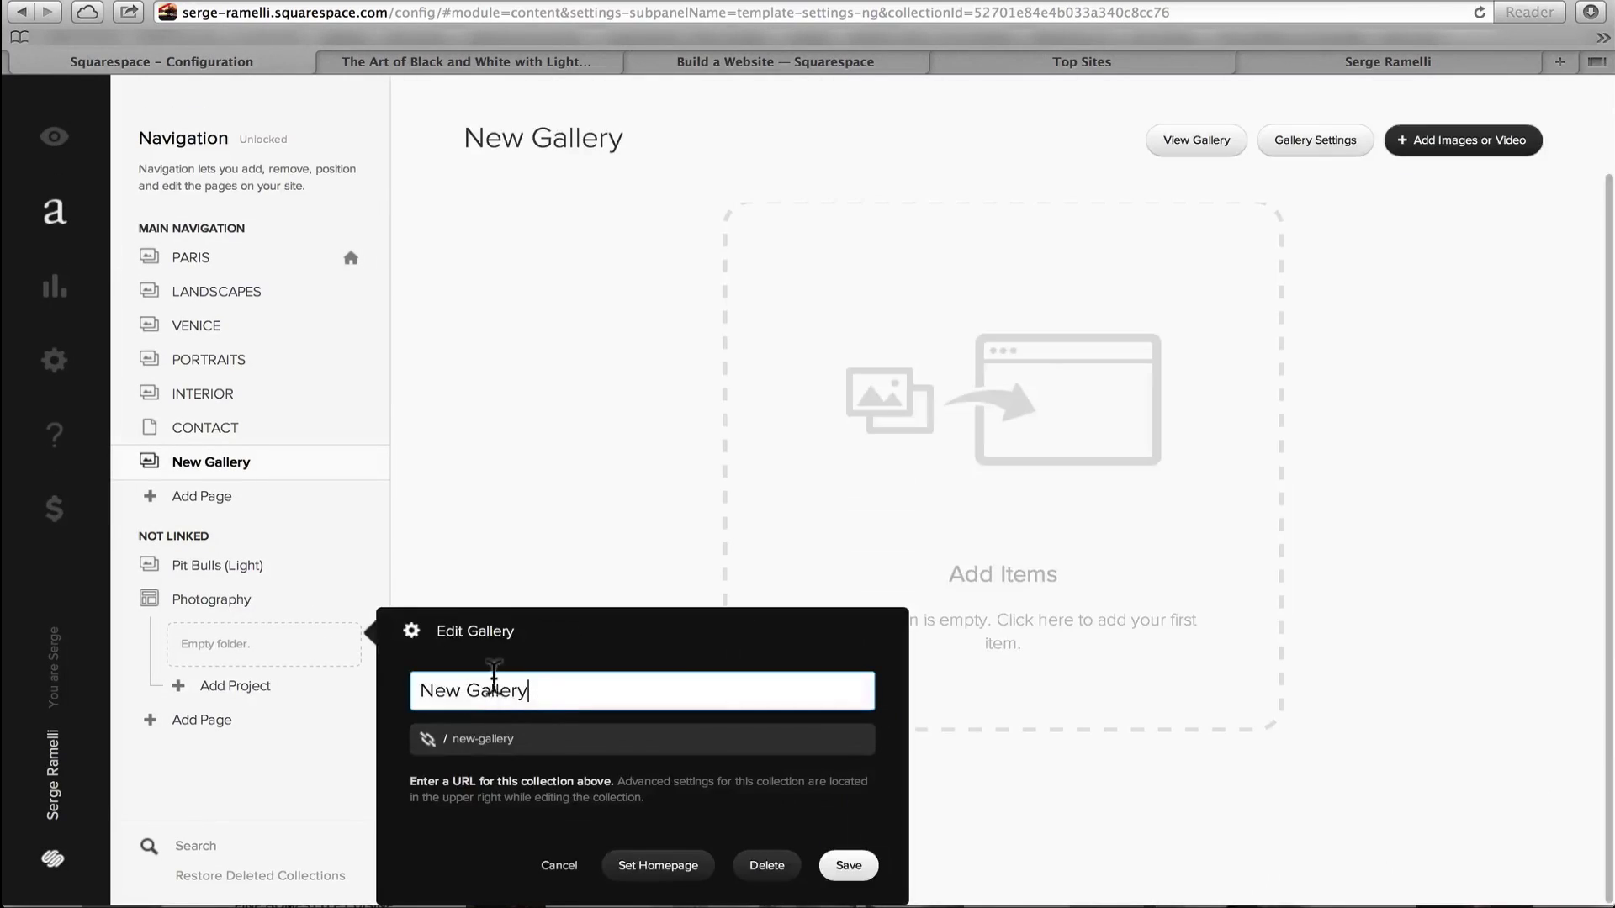
drag(549, 688, 341, 680)
text(Po)
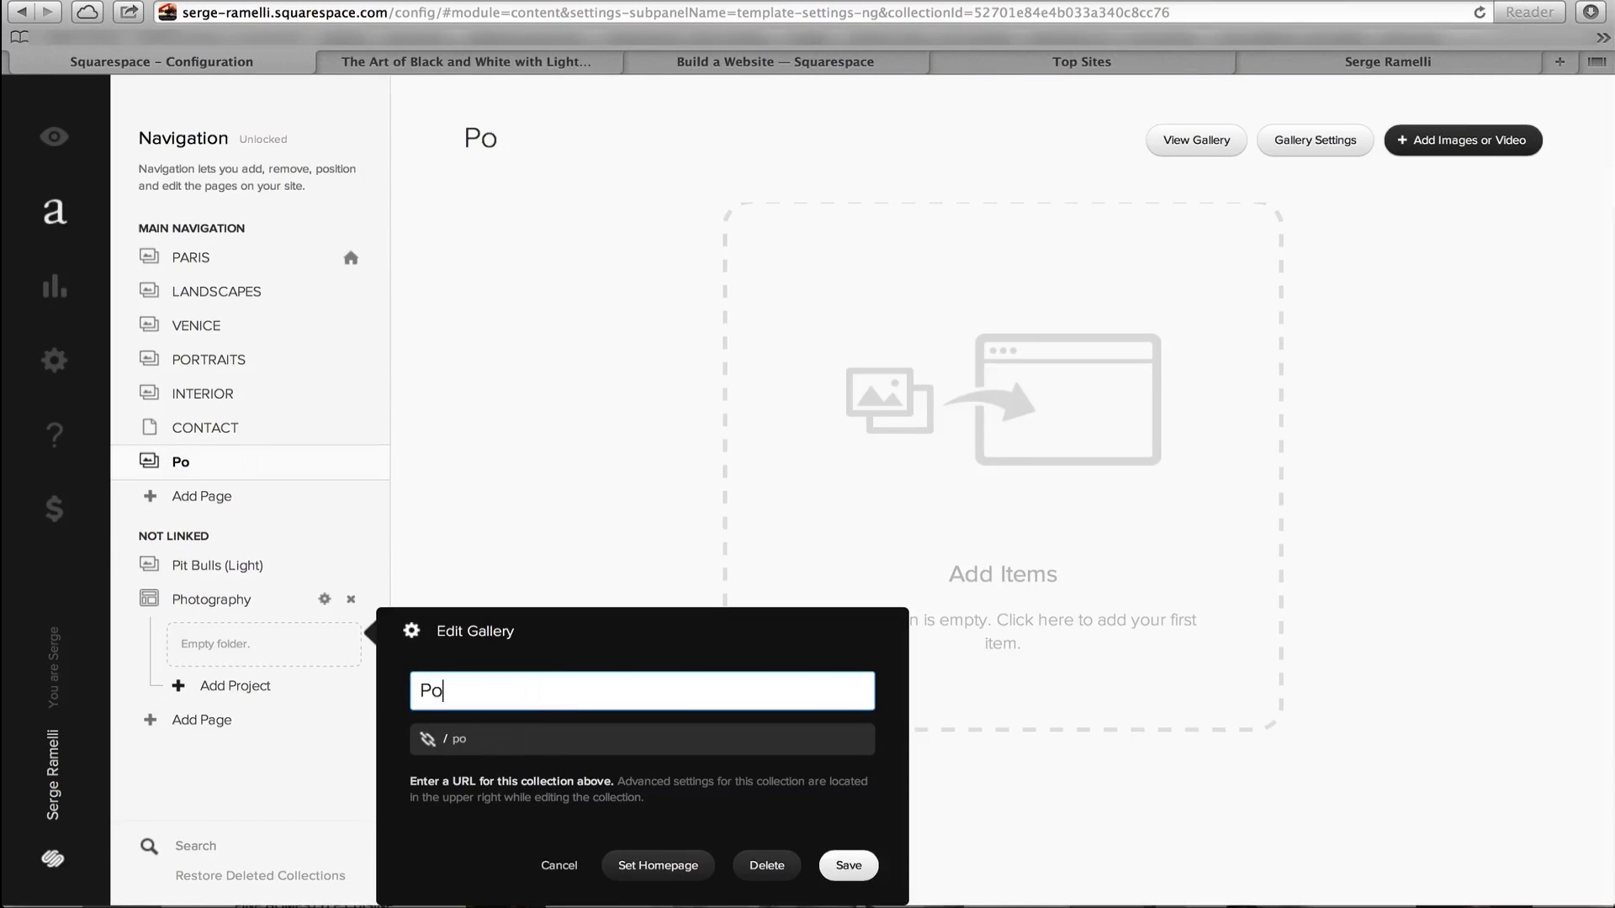
key(BackSpace)
text(ORT)
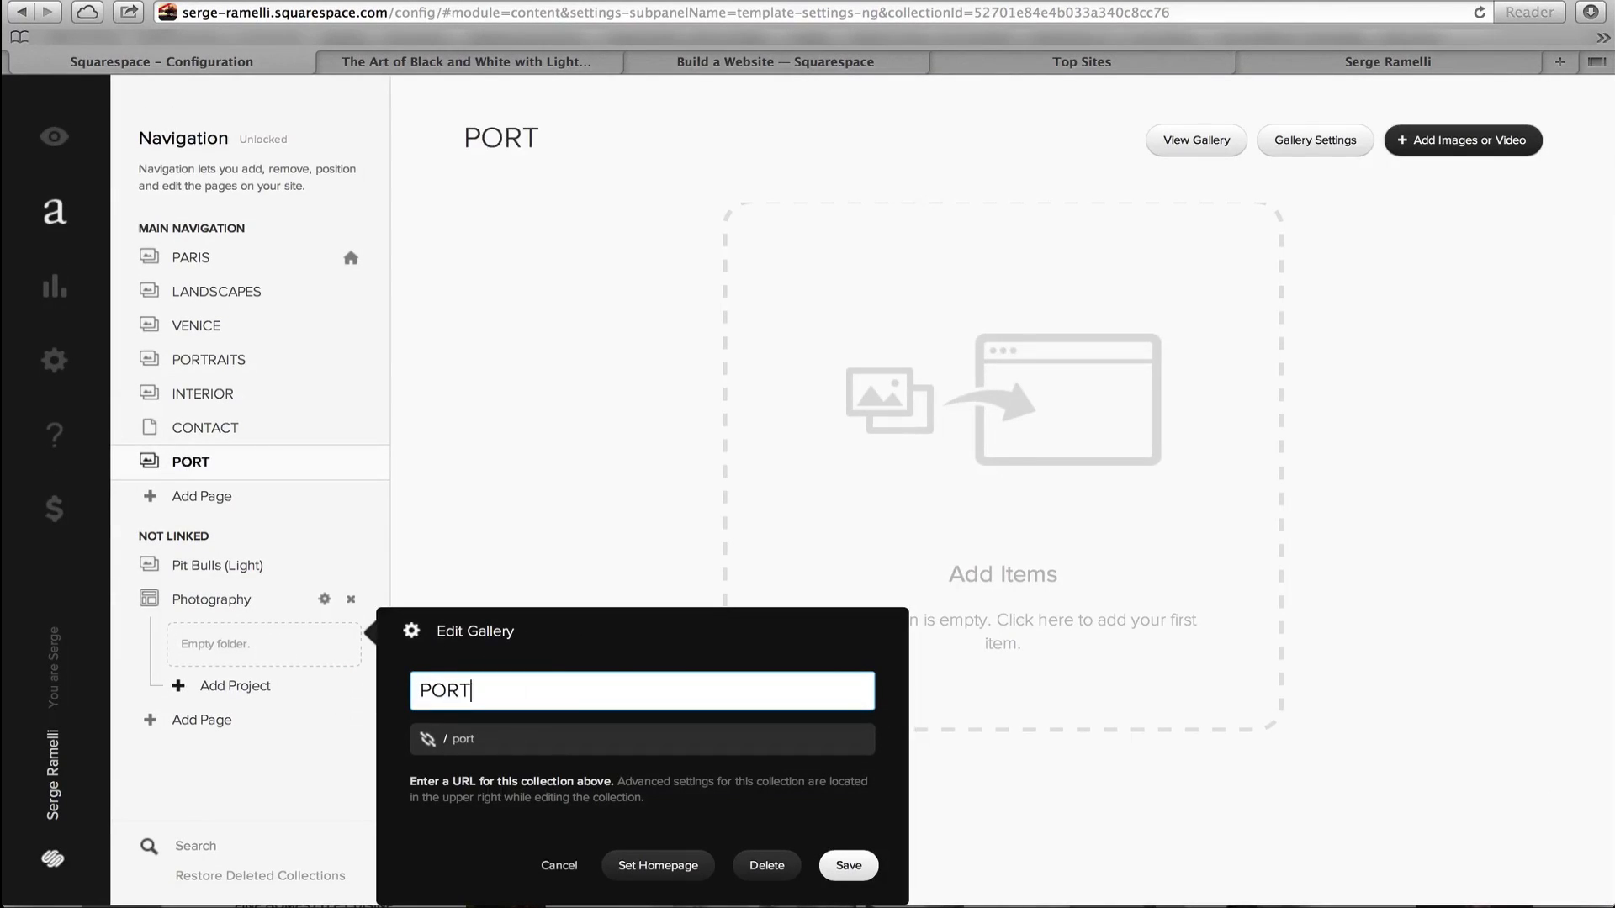
text(FOLIO)
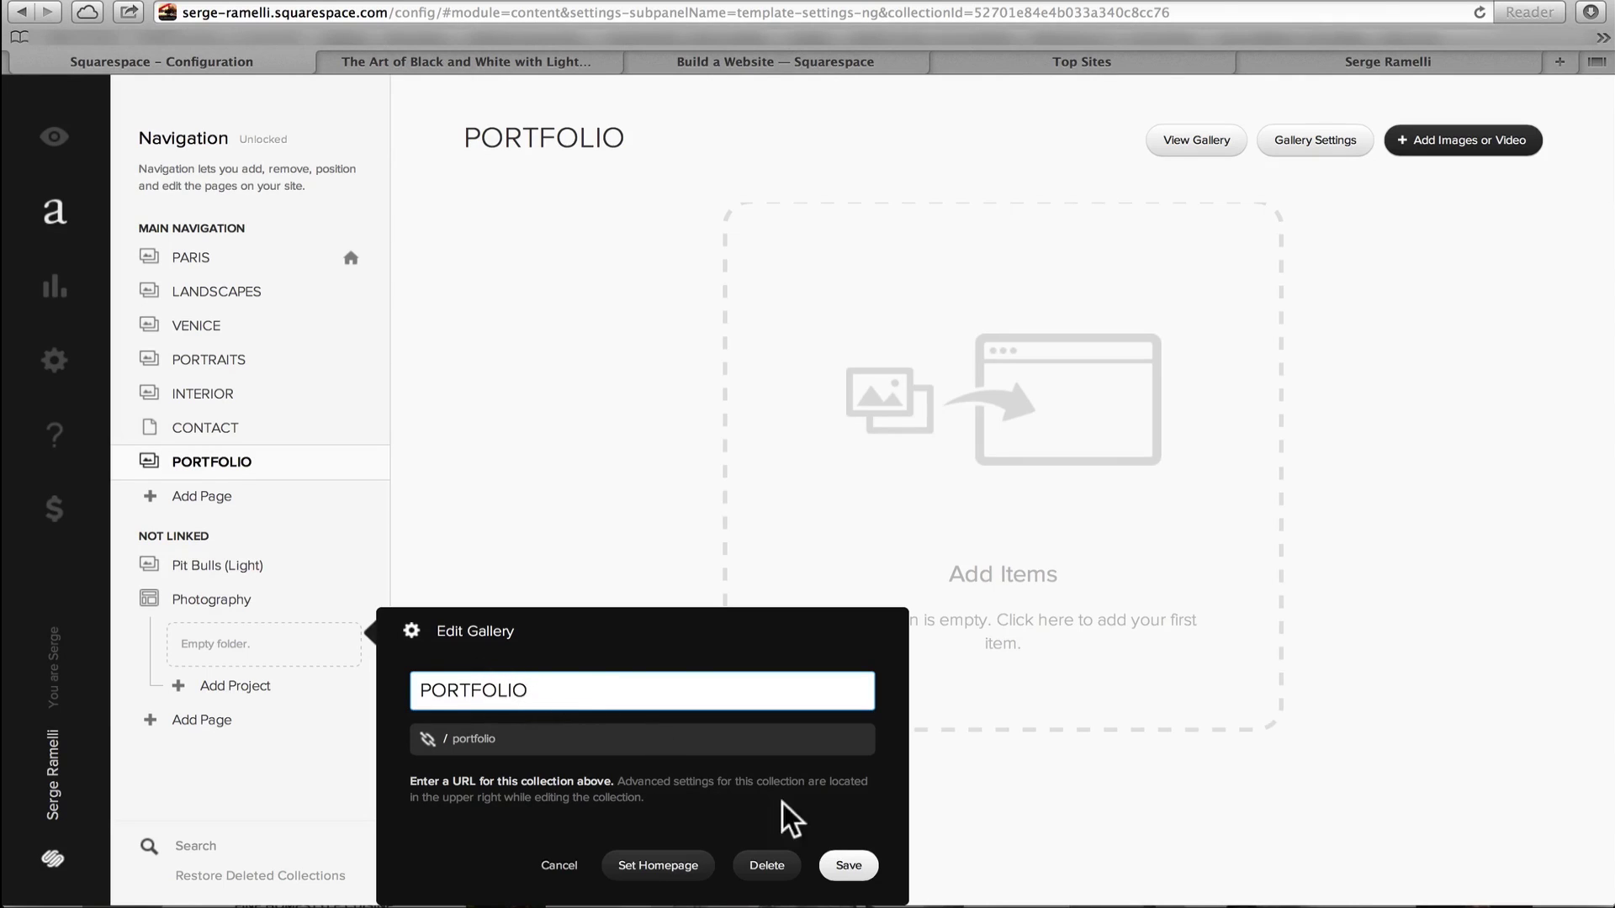
click(854, 869)
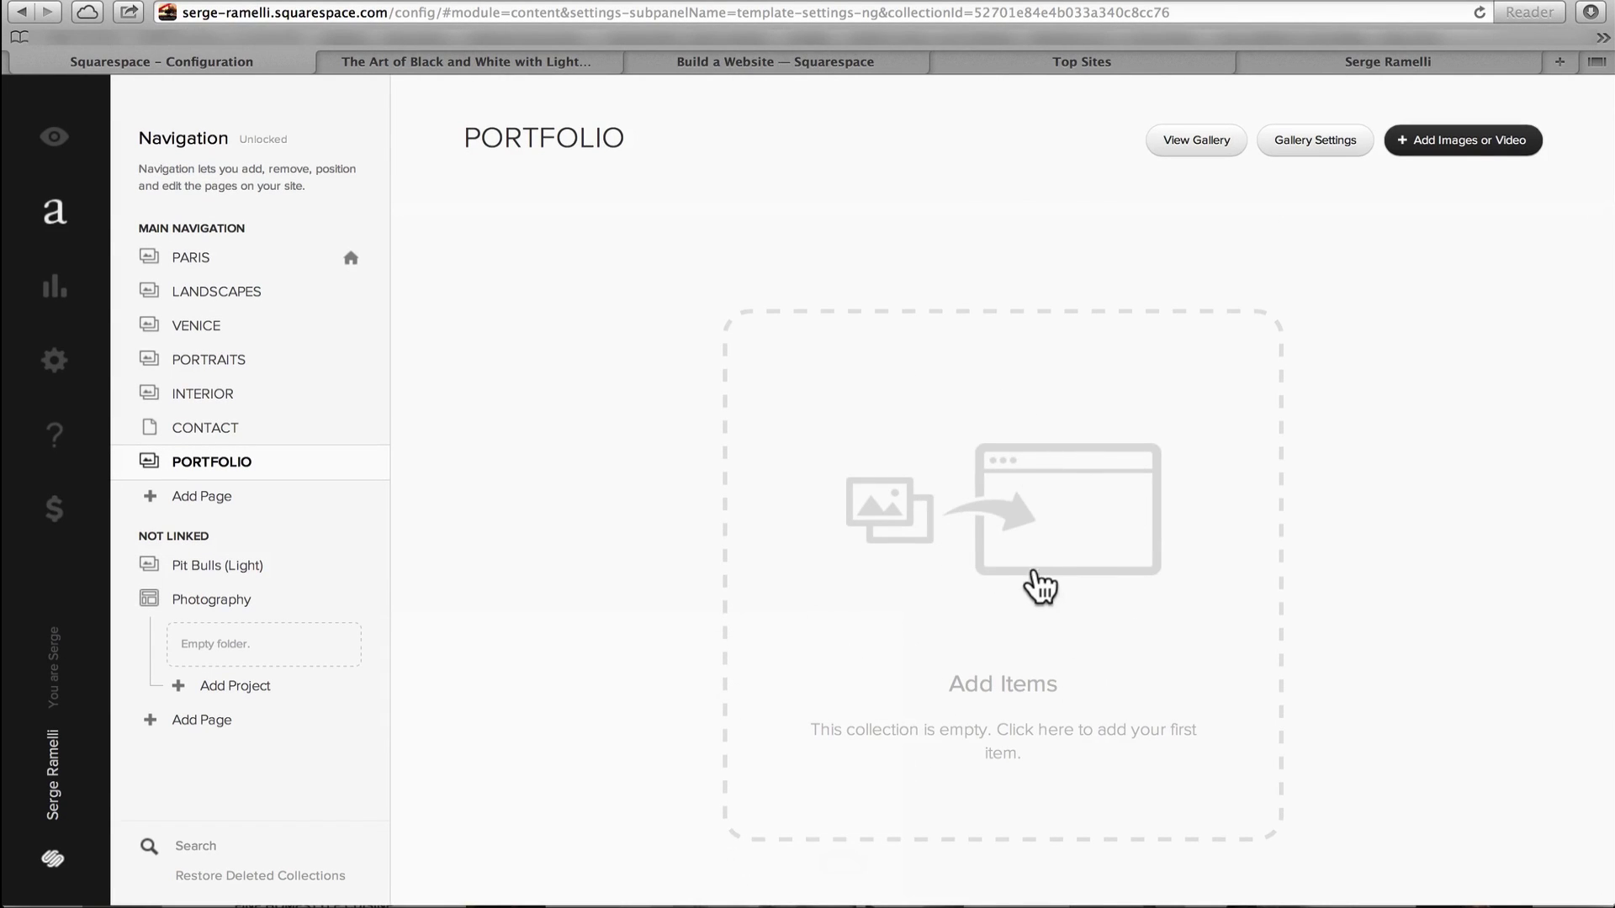
Open the image file chooser and browse the external drive to Inspiration for Training > Idevices
click(1037, 532)
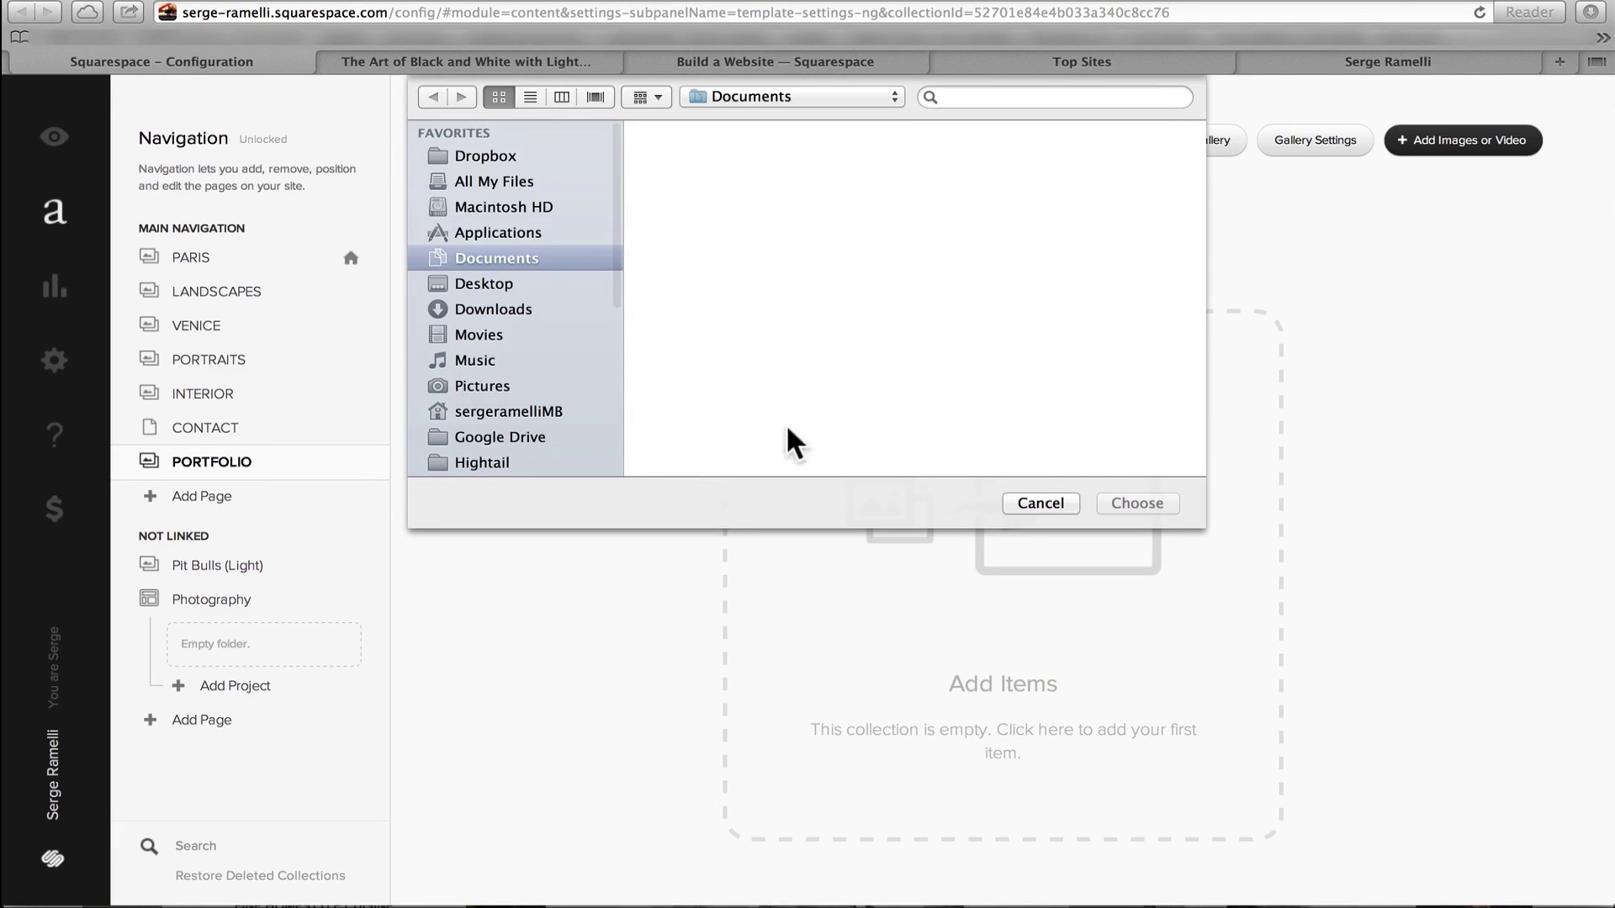
scroll(495, 370, down, 2)
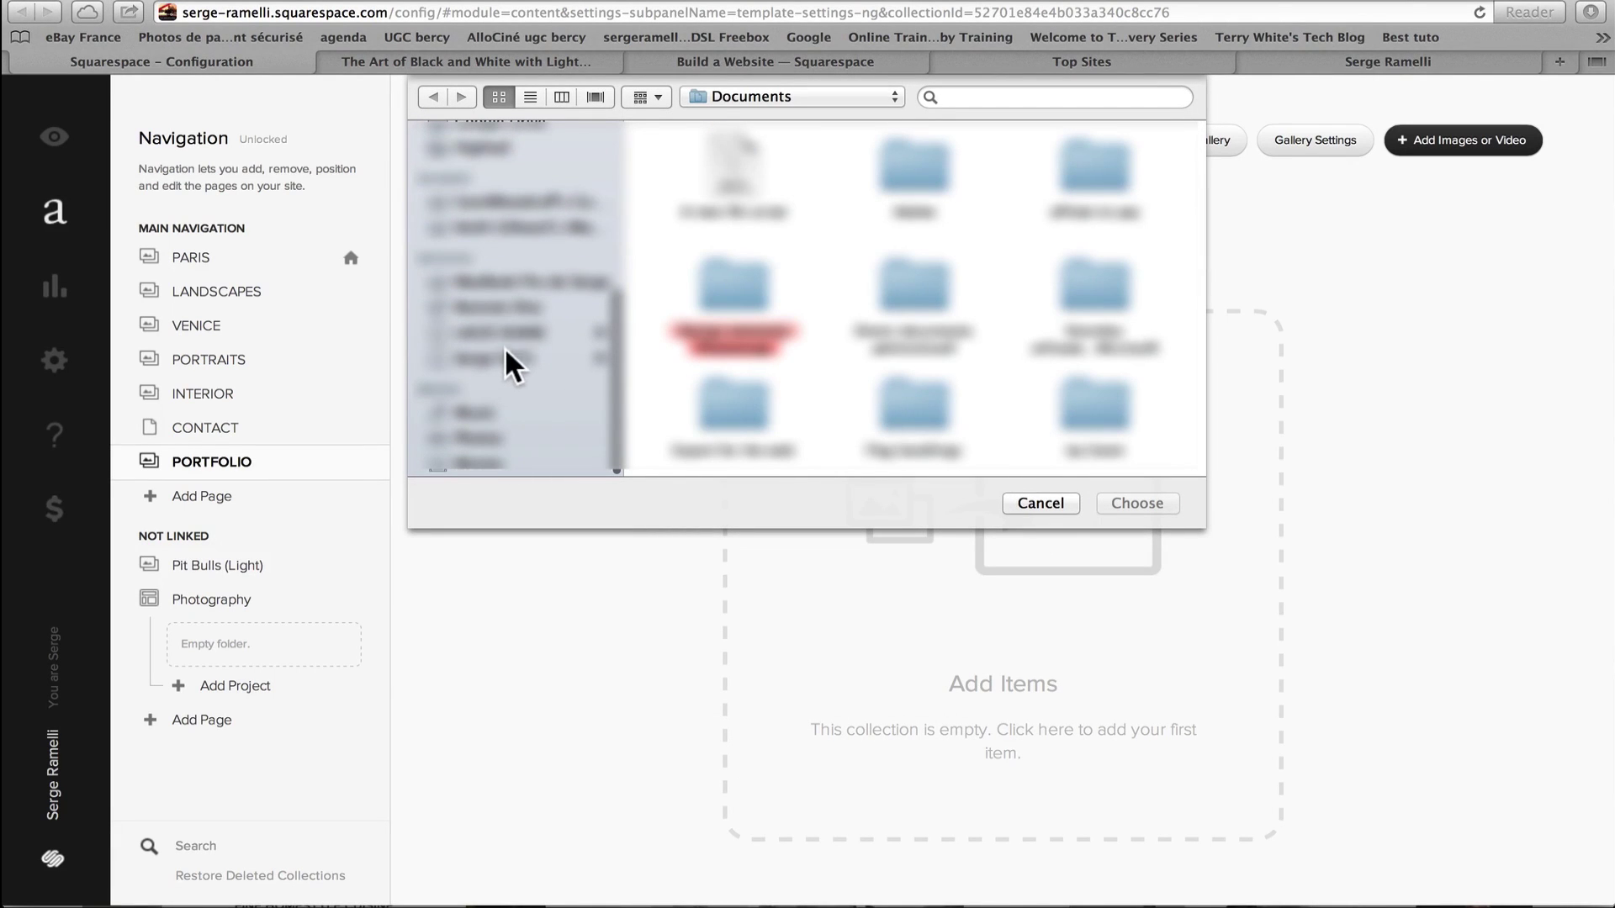
click(507, 353)
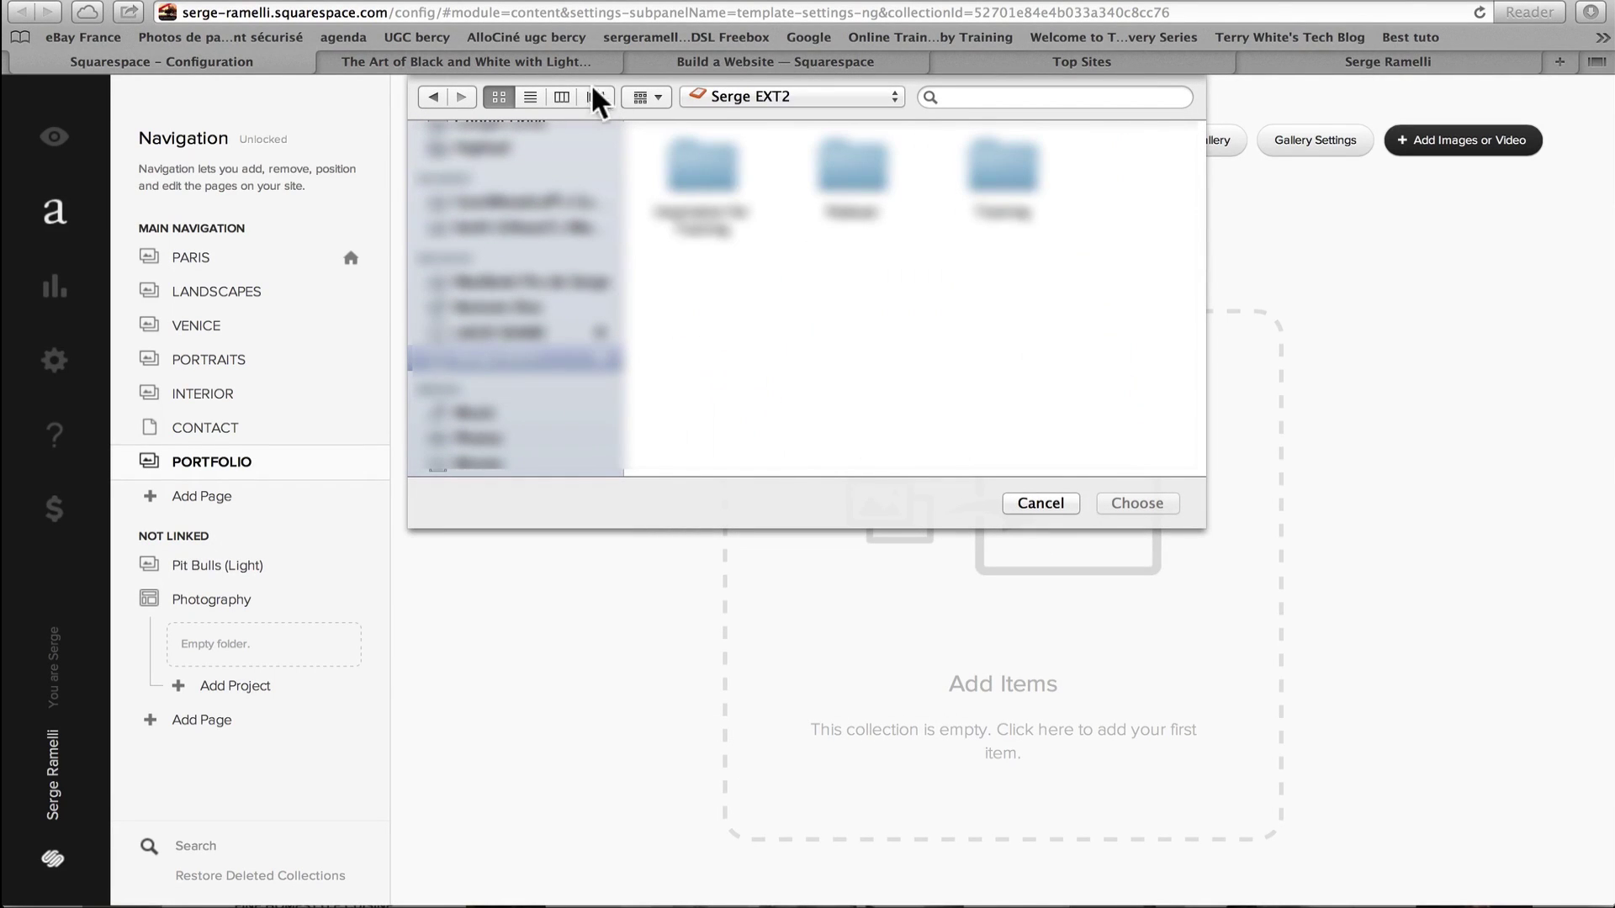
click(562, 98)
click(762, 132)
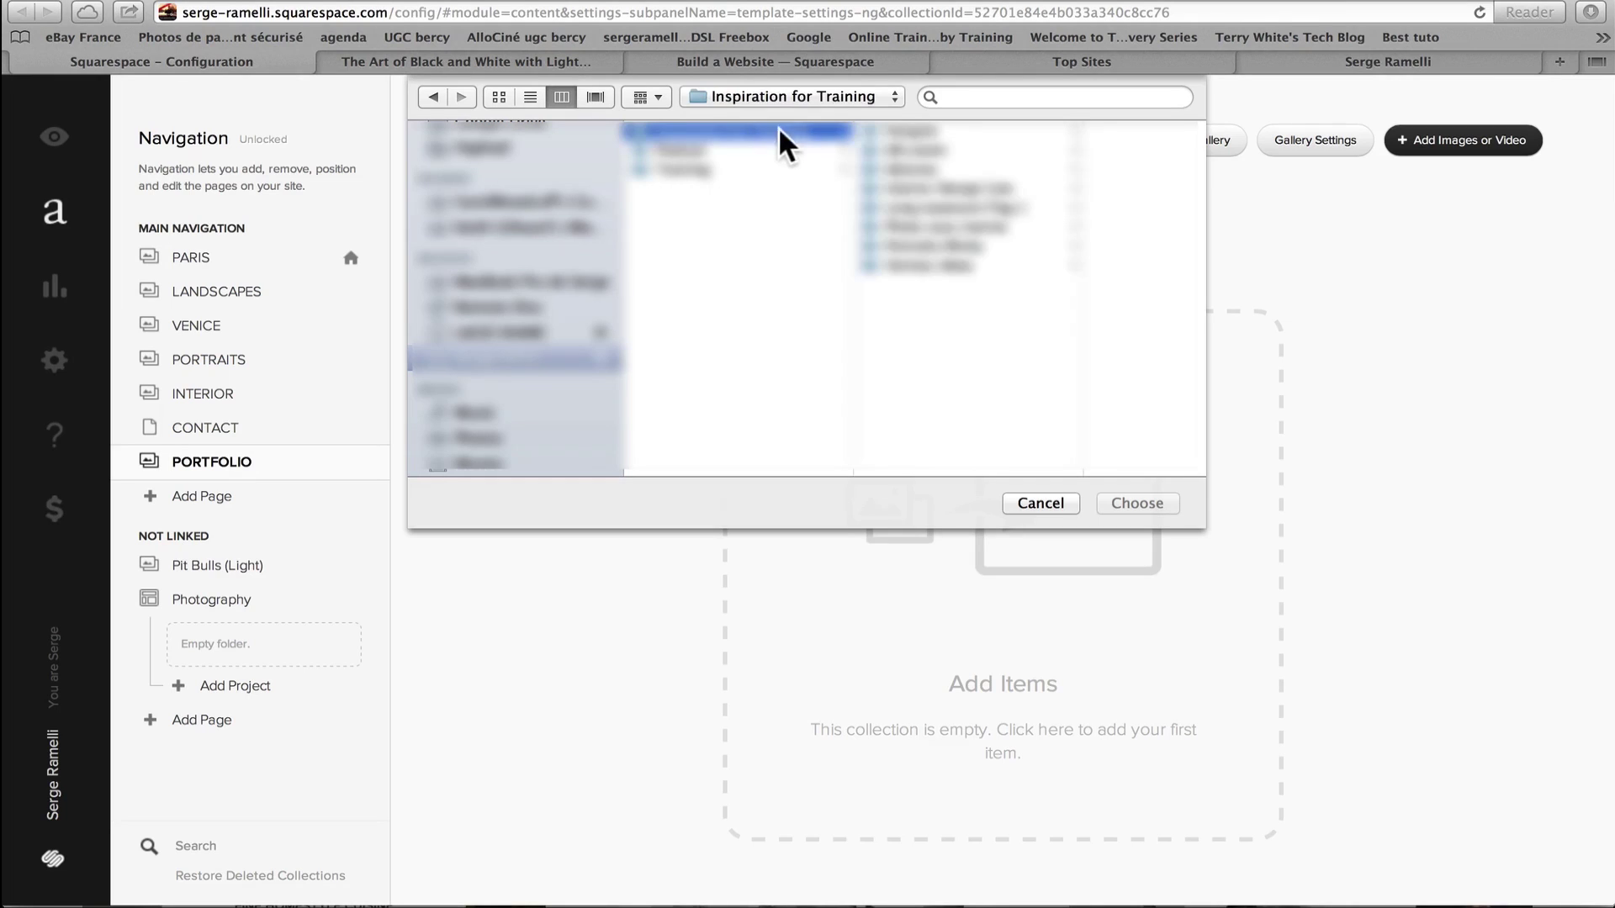
click(952, 170)
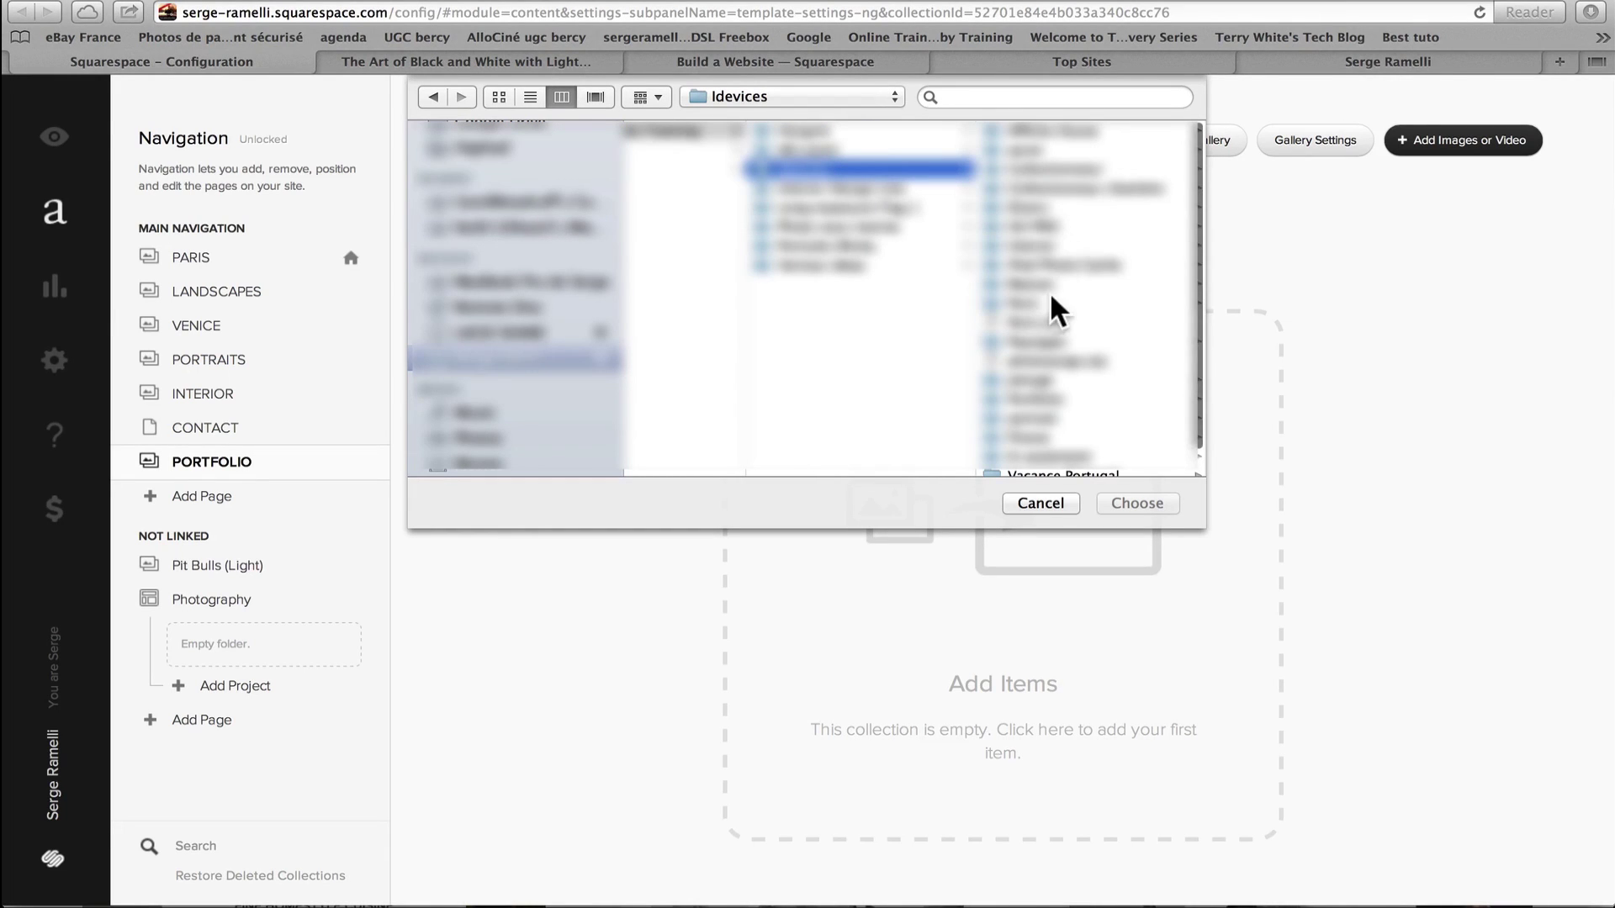
scroll(1052, 295, down, 1)
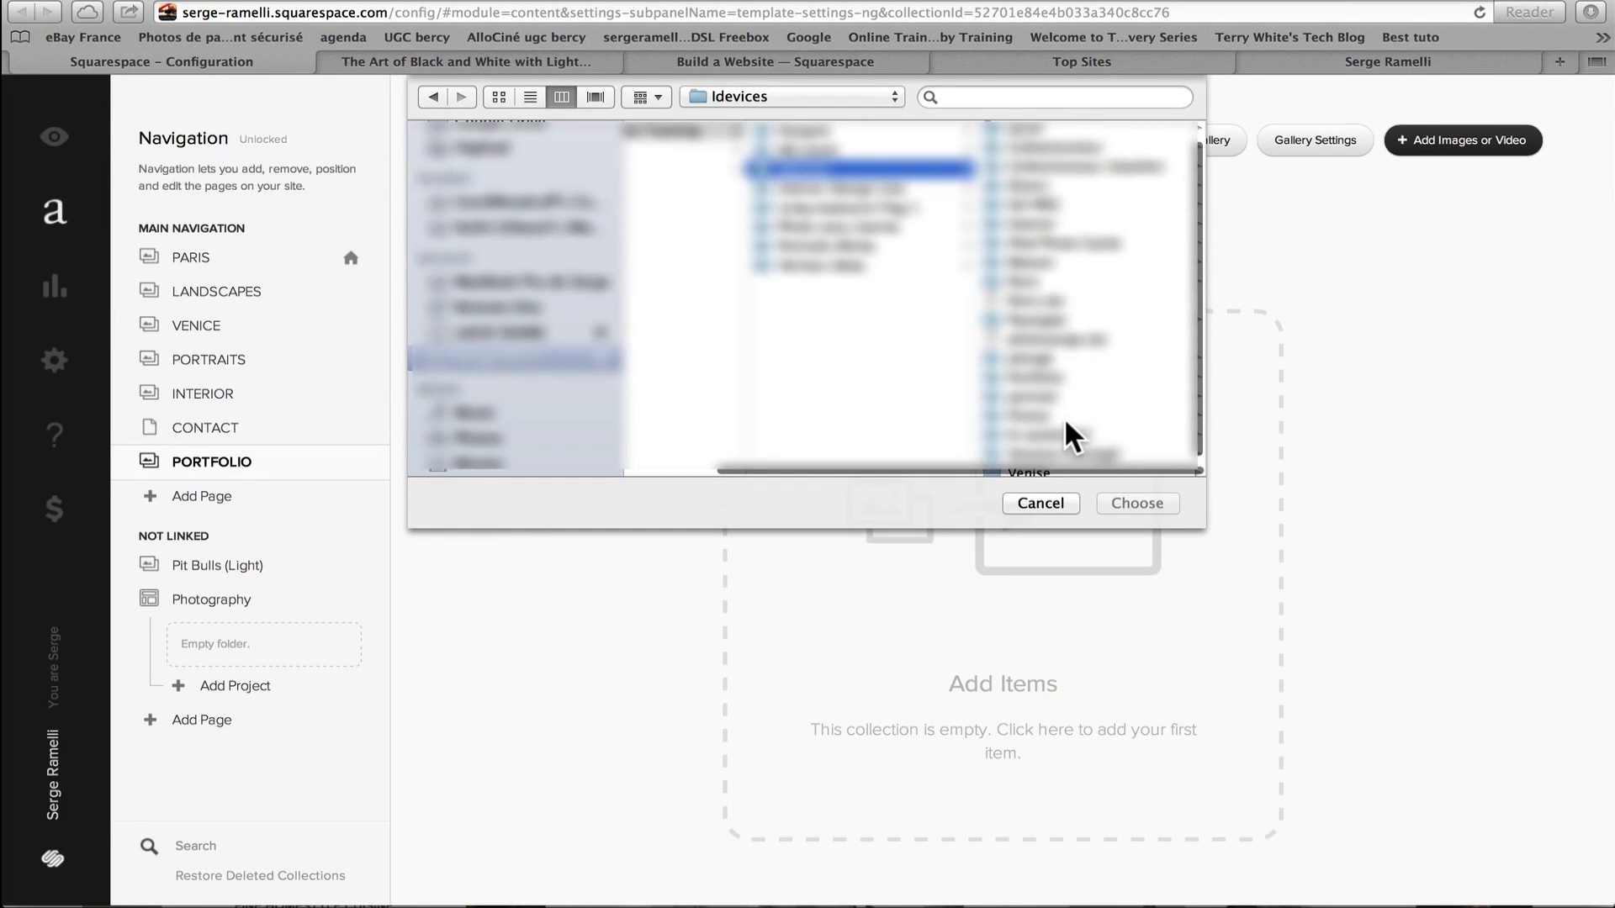
scroll(1065, 421, up, 1)
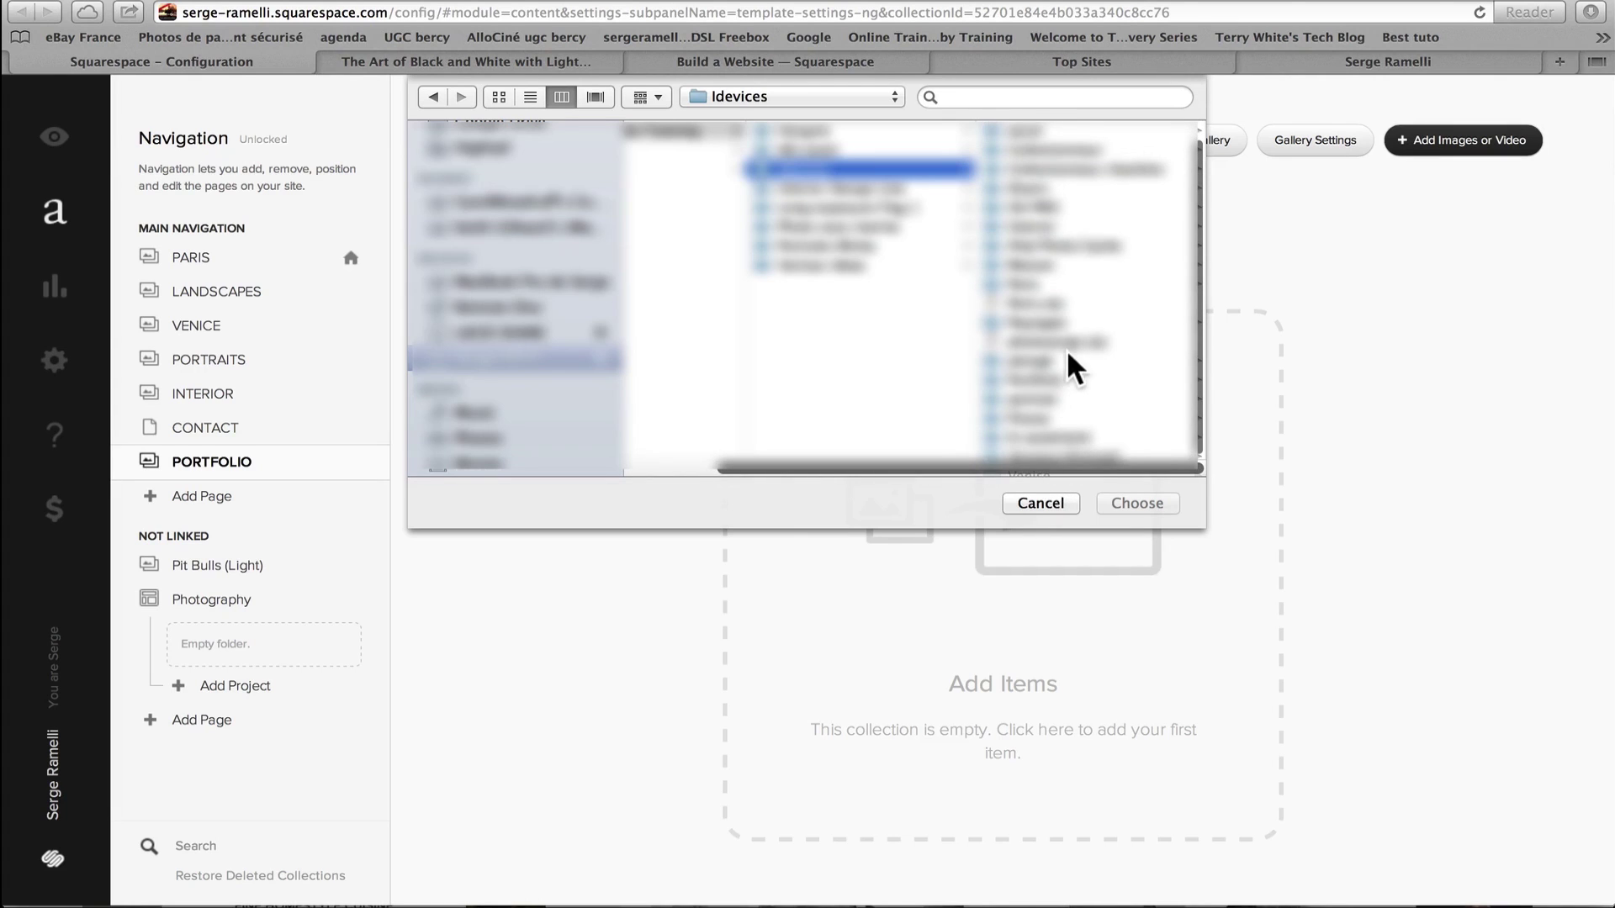
scroll(1066, 350, down, 1)
Select every JPG in the Portfolio folder and upload them to the PORTFOLIO gallery
click(1060, 370)
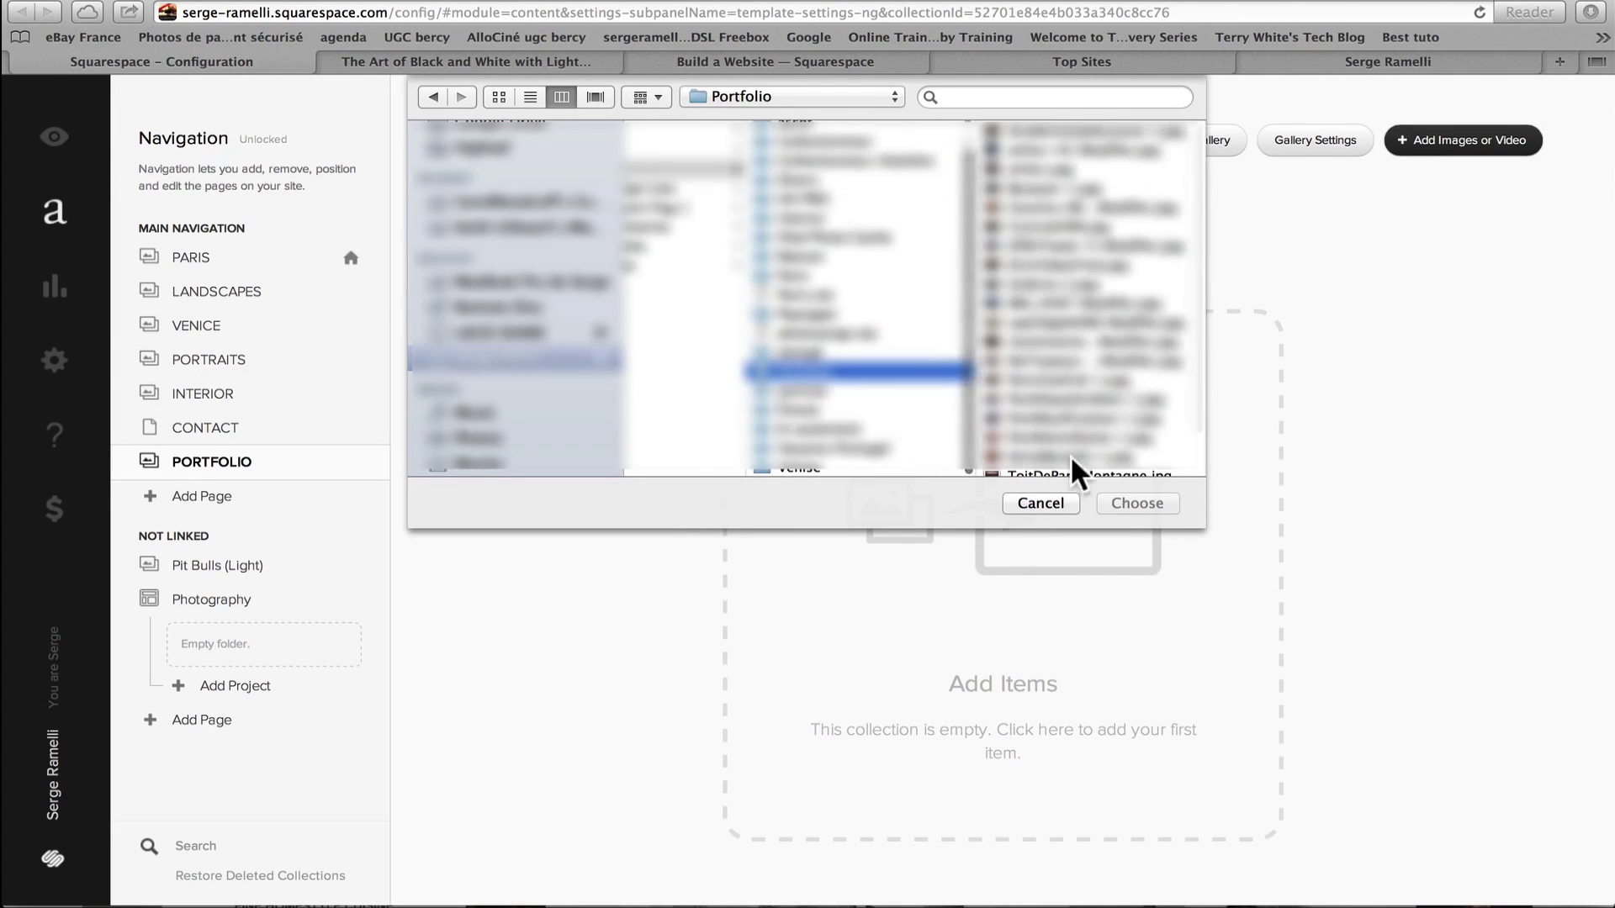
click(1088, 351)
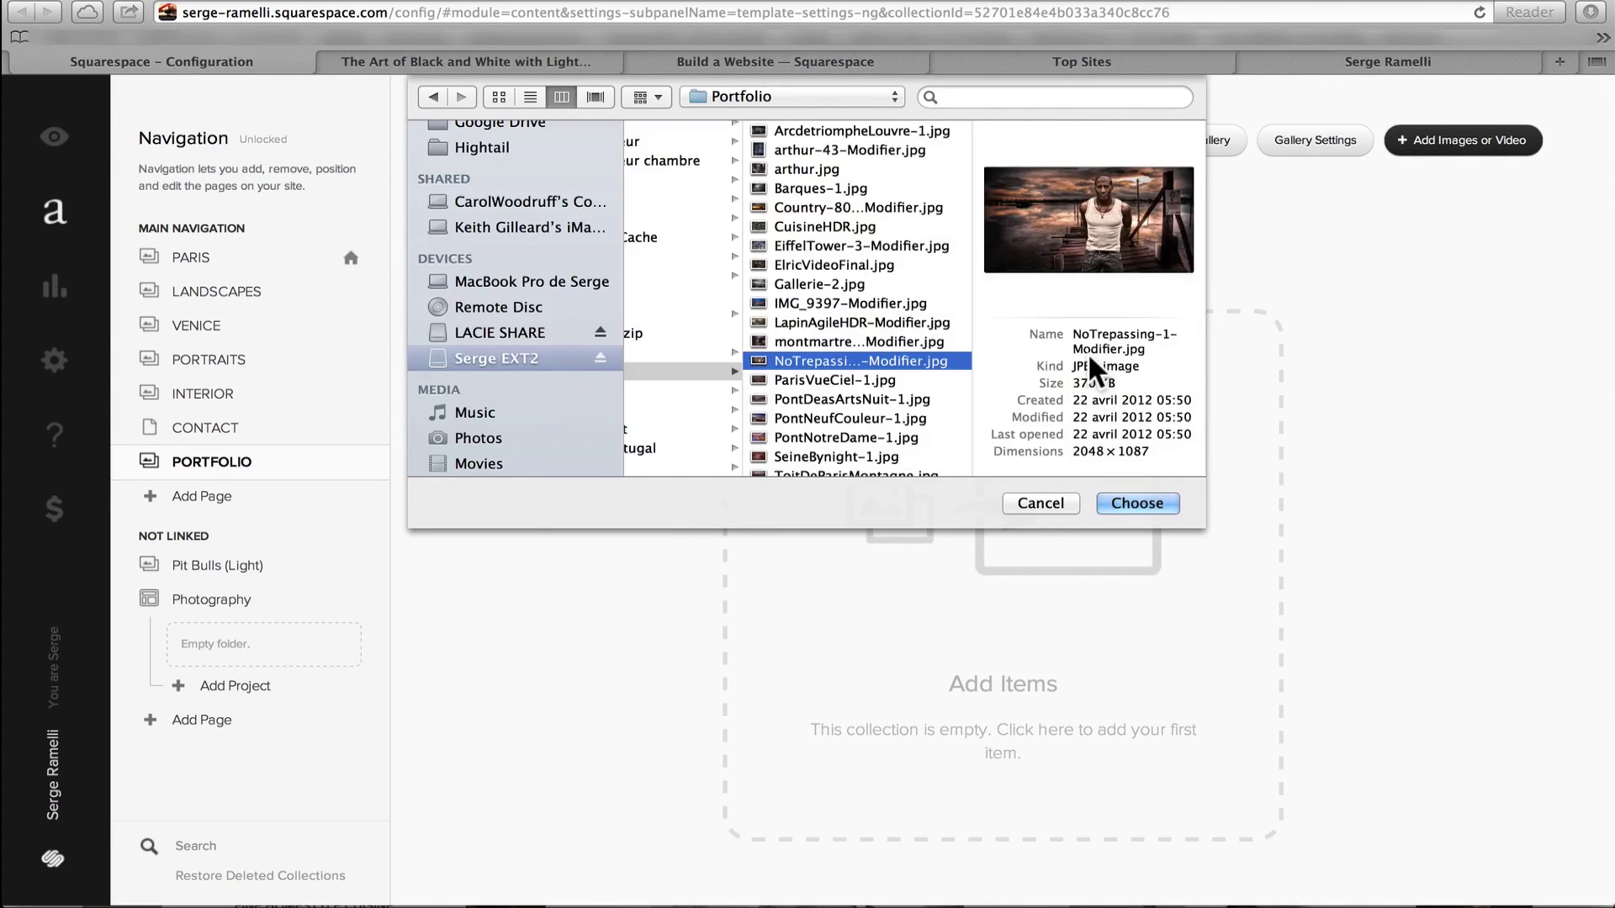
key(super+a)
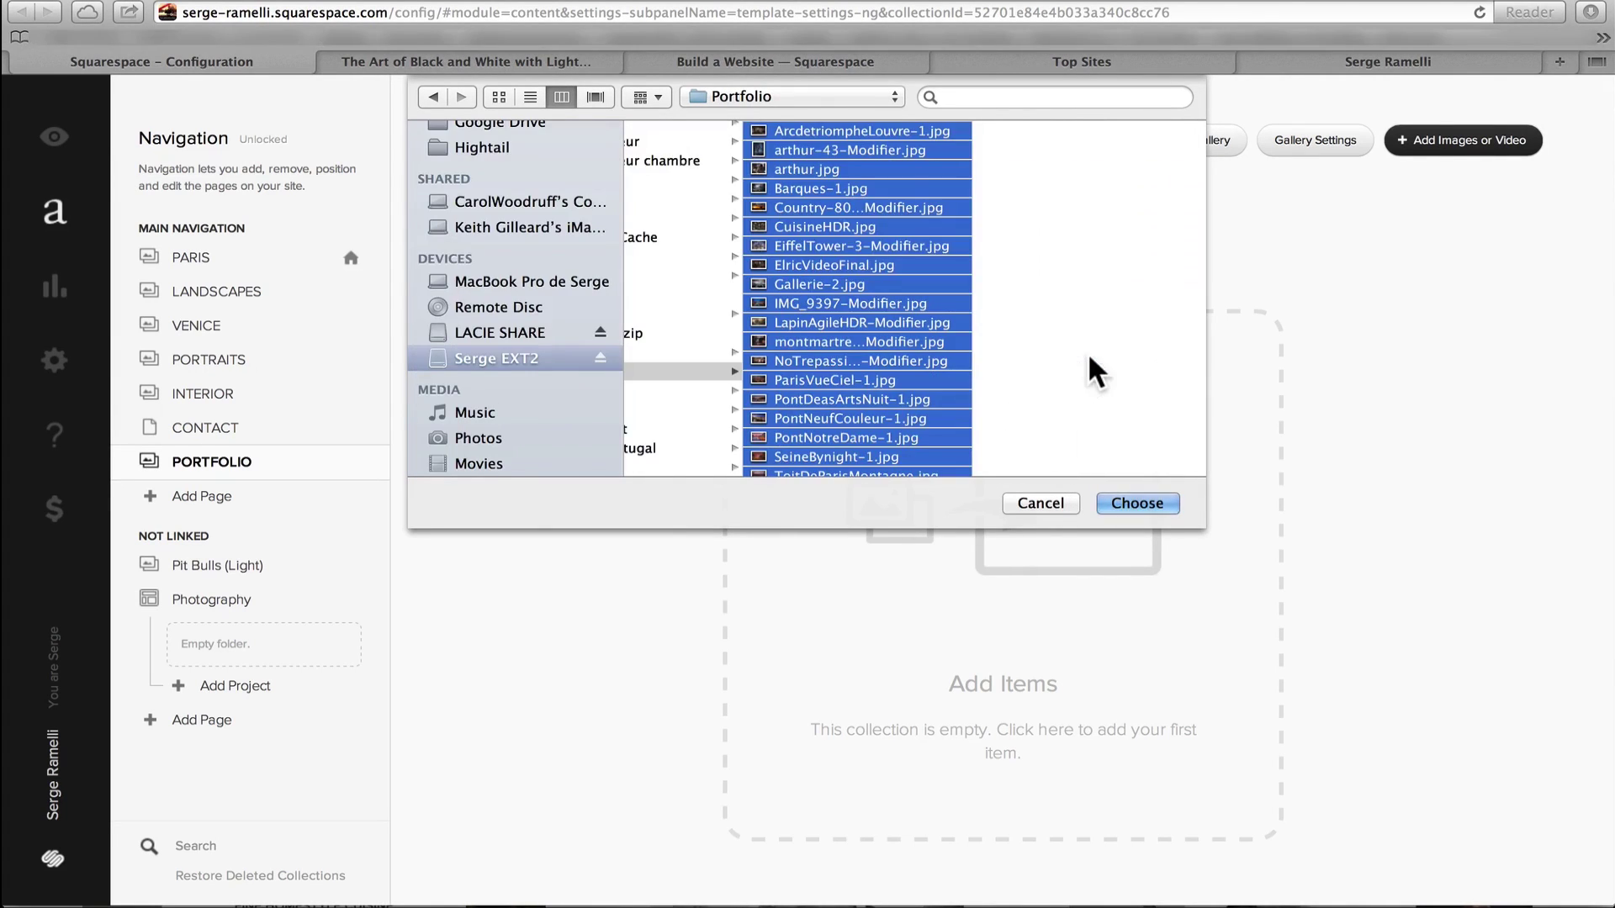
click(1137, 503)
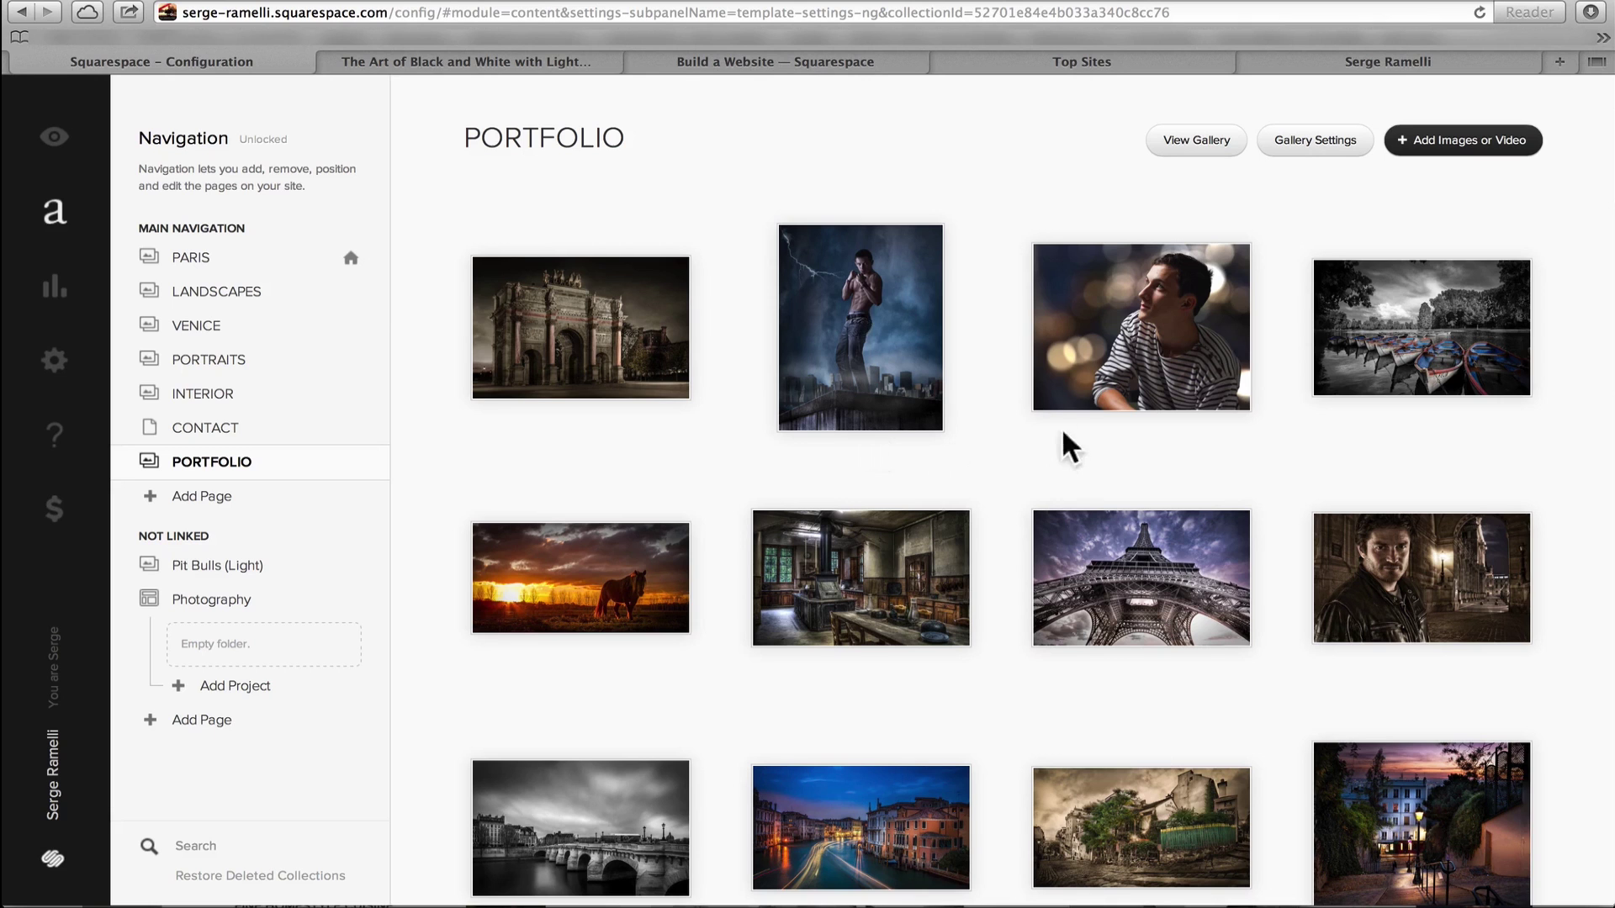
Move the horse sunset photo to the first slot of the PORTFOLIO gallery
scroll(1085, 547, down, 3)
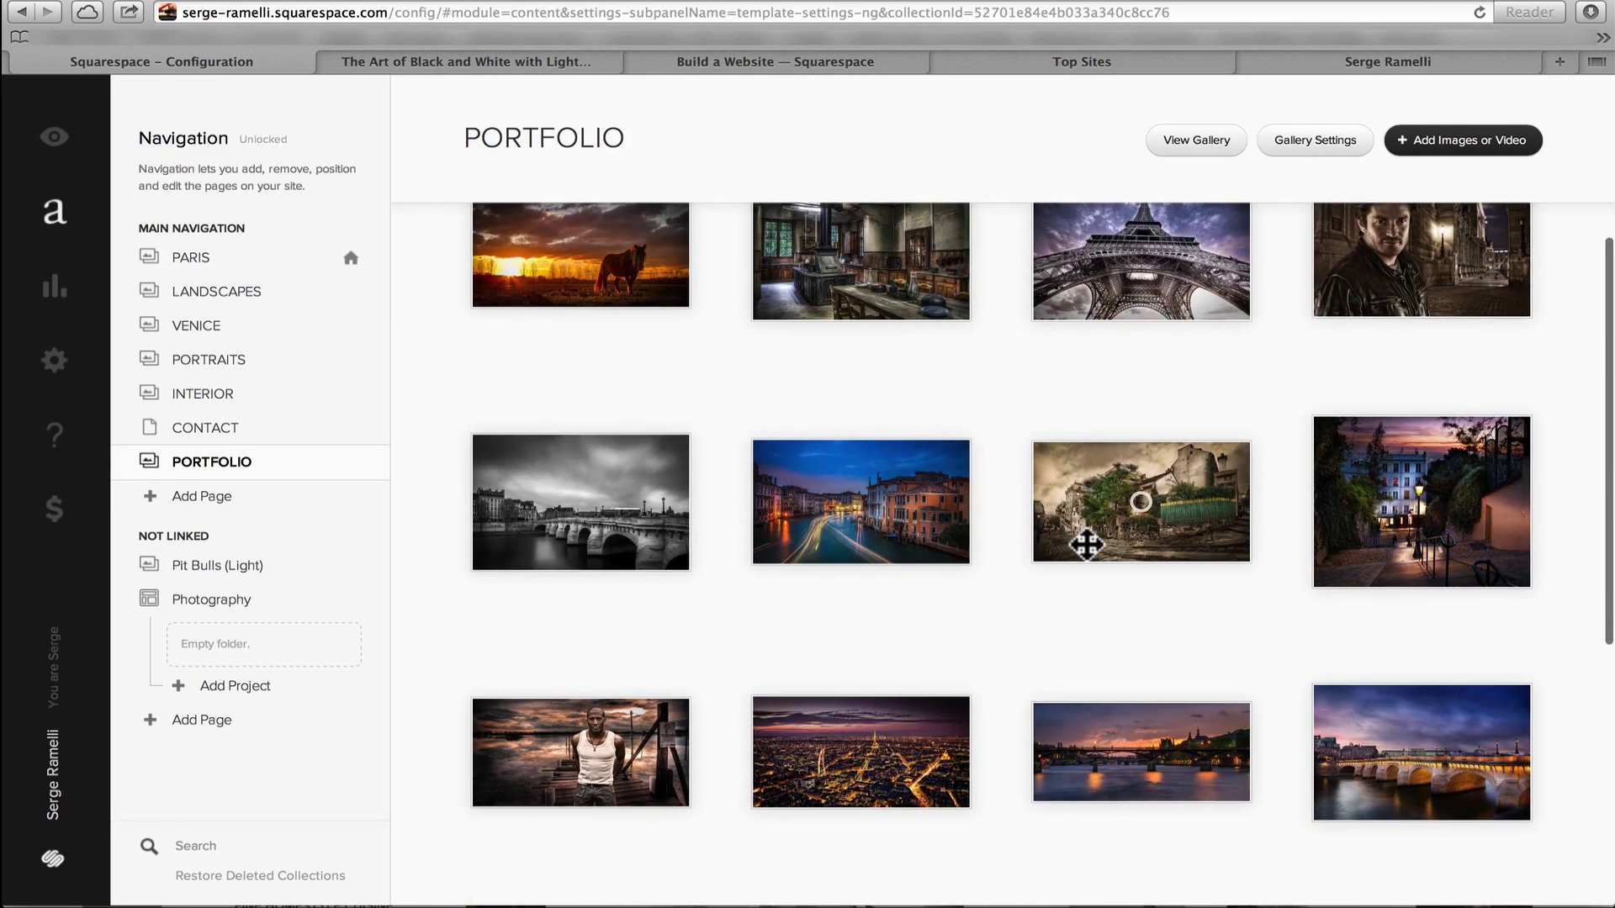
scroll(1010, 545, up, 3)
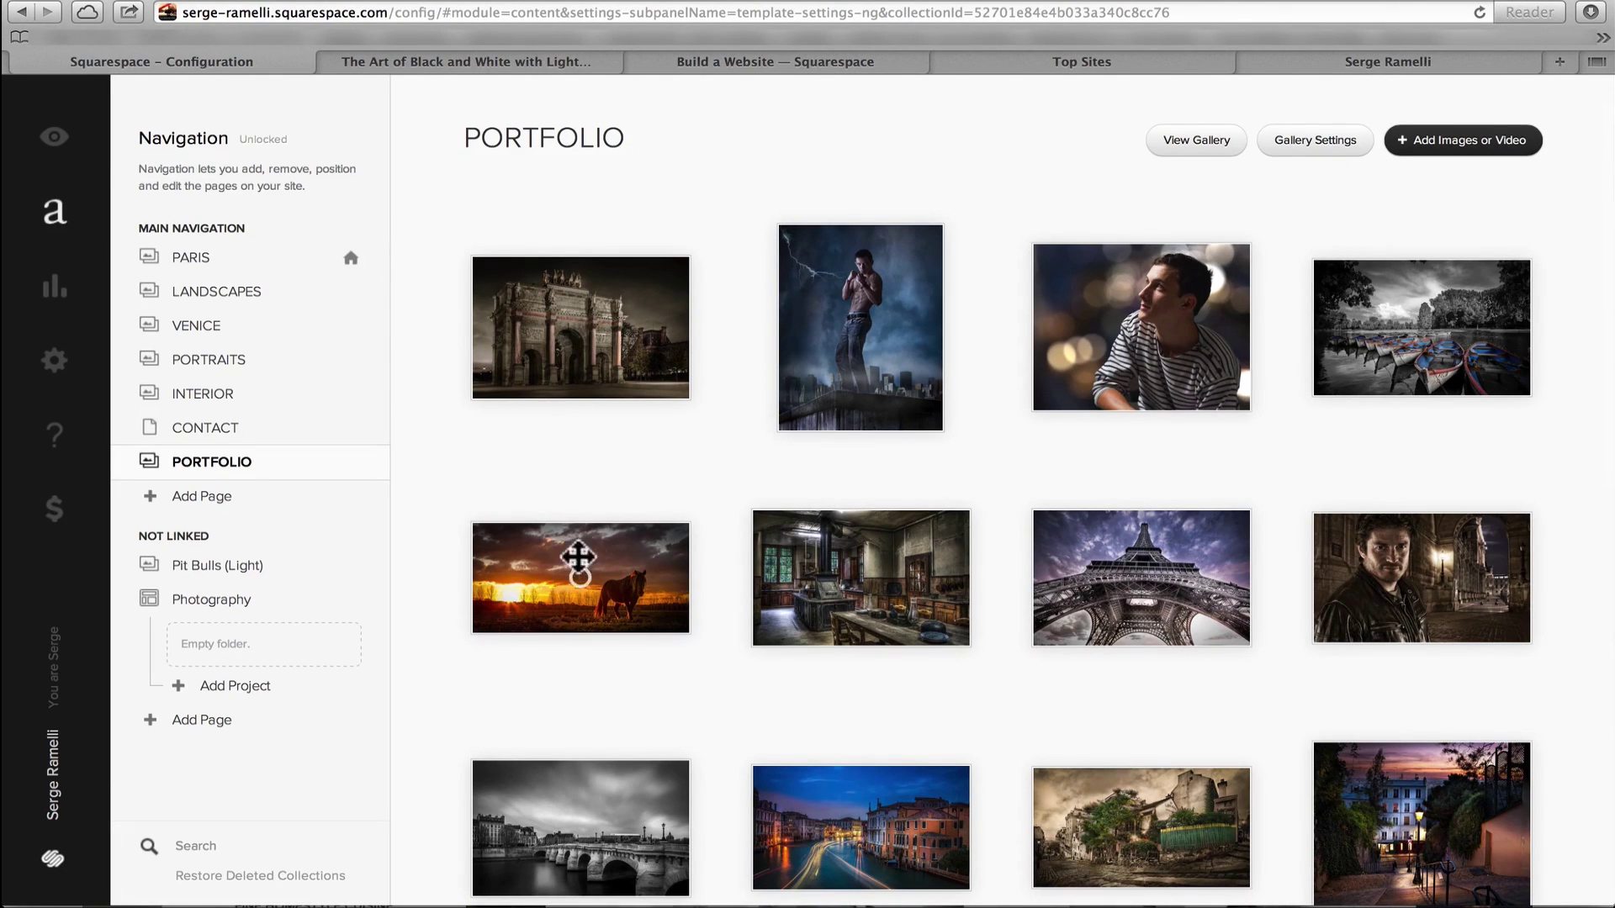
drag(589, 565, 607, 330)
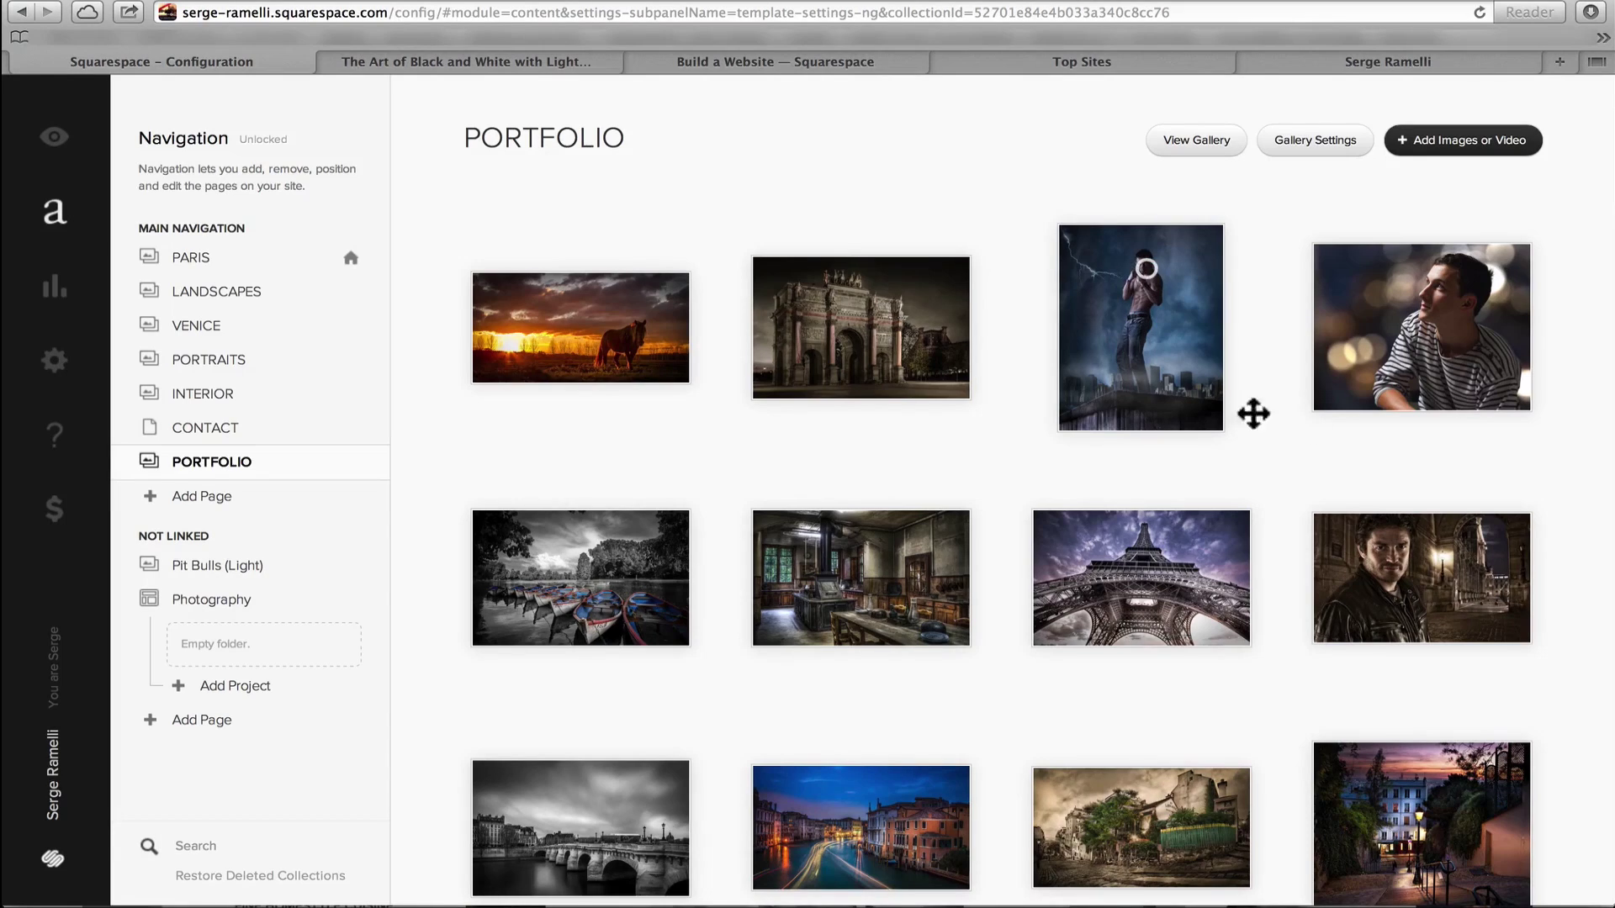
Select the two bridge, street scene, overgrown house and Eiffel Tower photos, then clear the selection
scroll(661, 455, down, 4)
scroll(661, 454, up, 5)
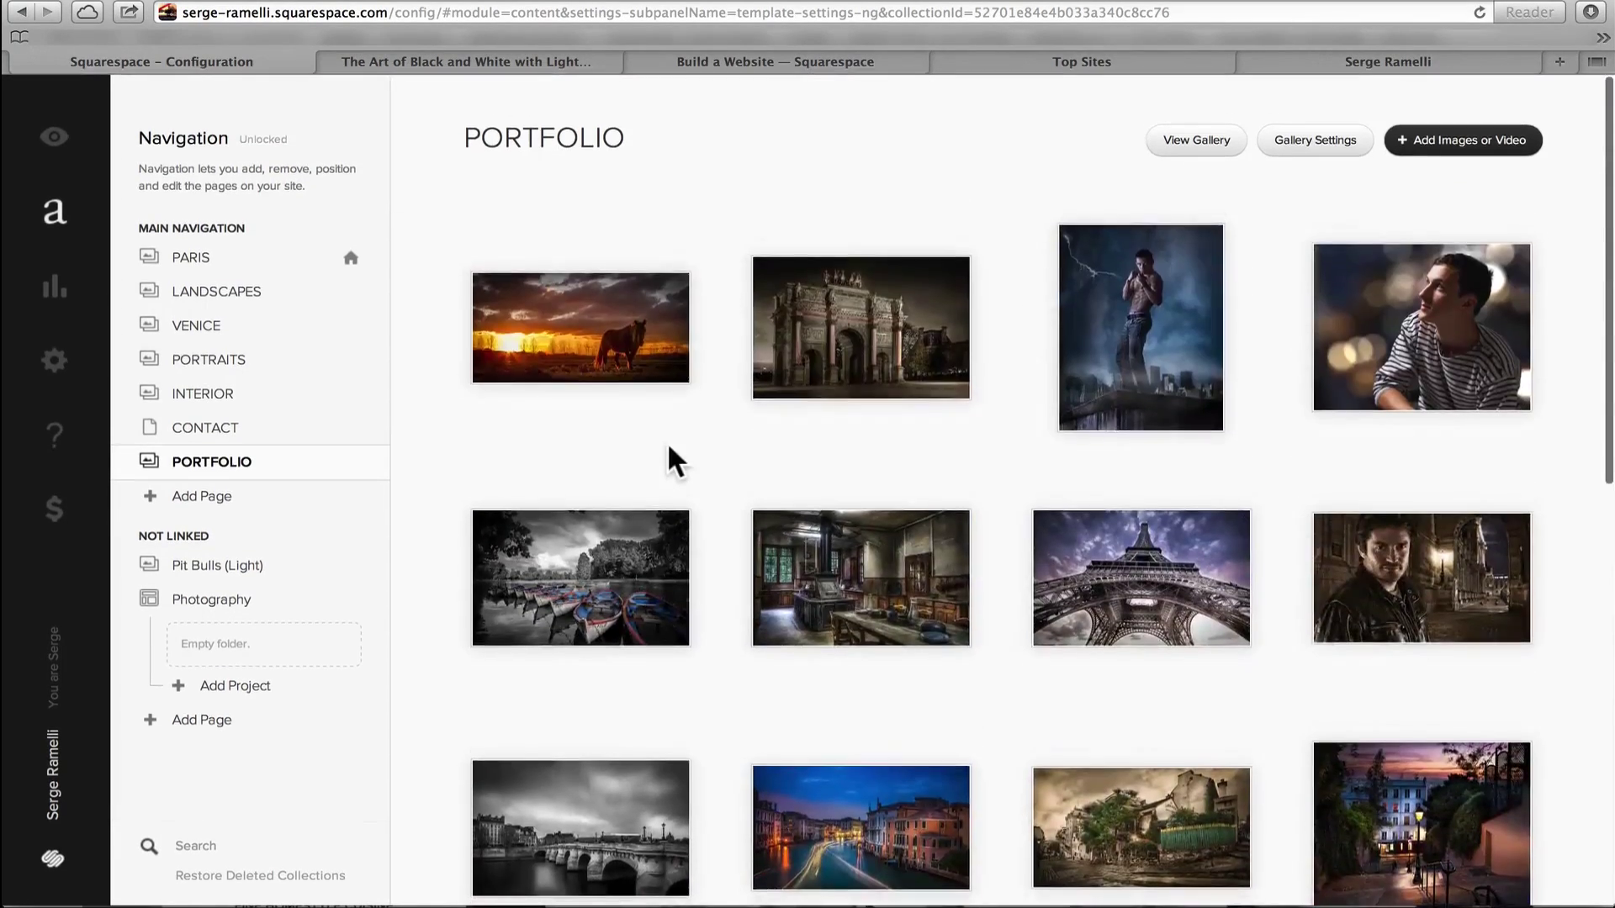
scroll(663, 454, down, 10)
scroll(663, 455, up, 5)
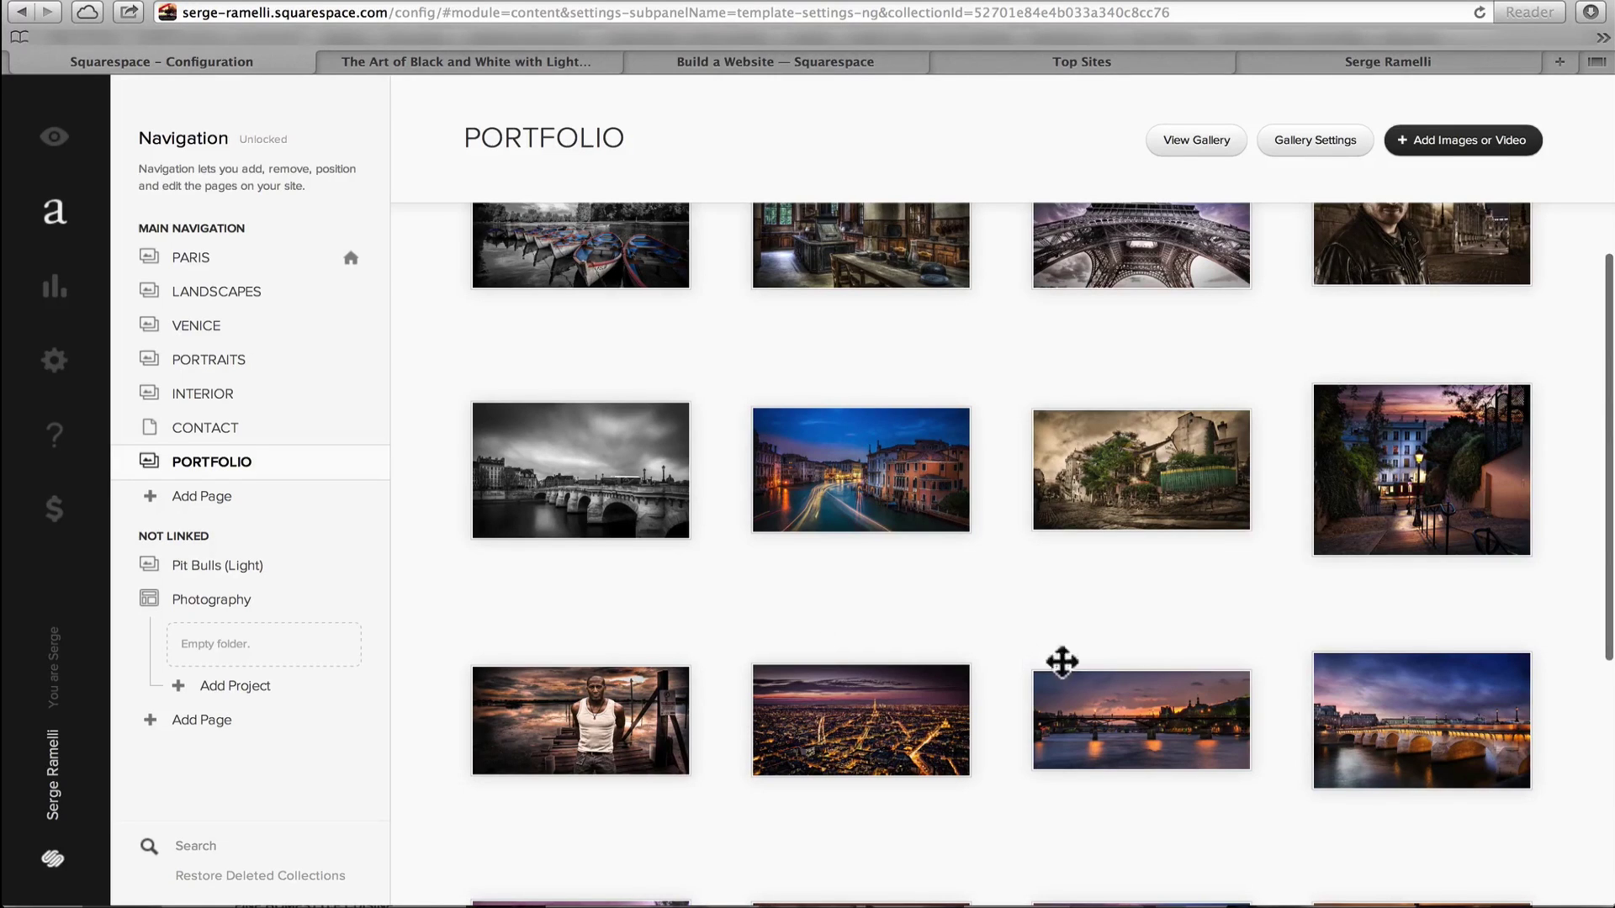
click(1144, 721)
click(1371, 731)
click(1440, 517)
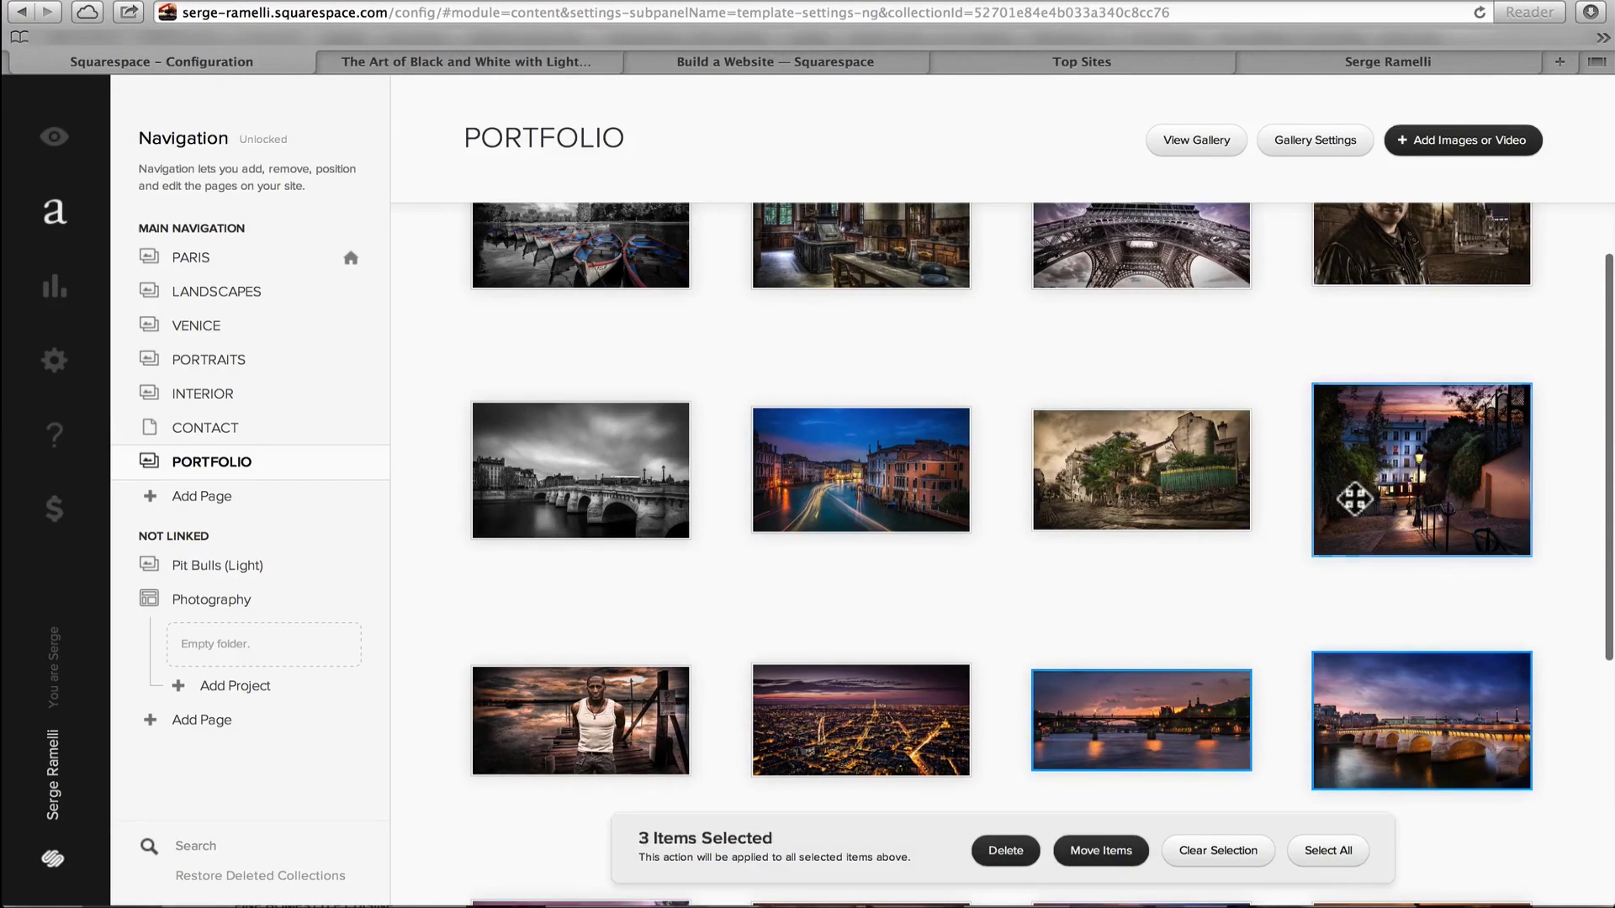
click(1151, 471)
click(1152, 274)
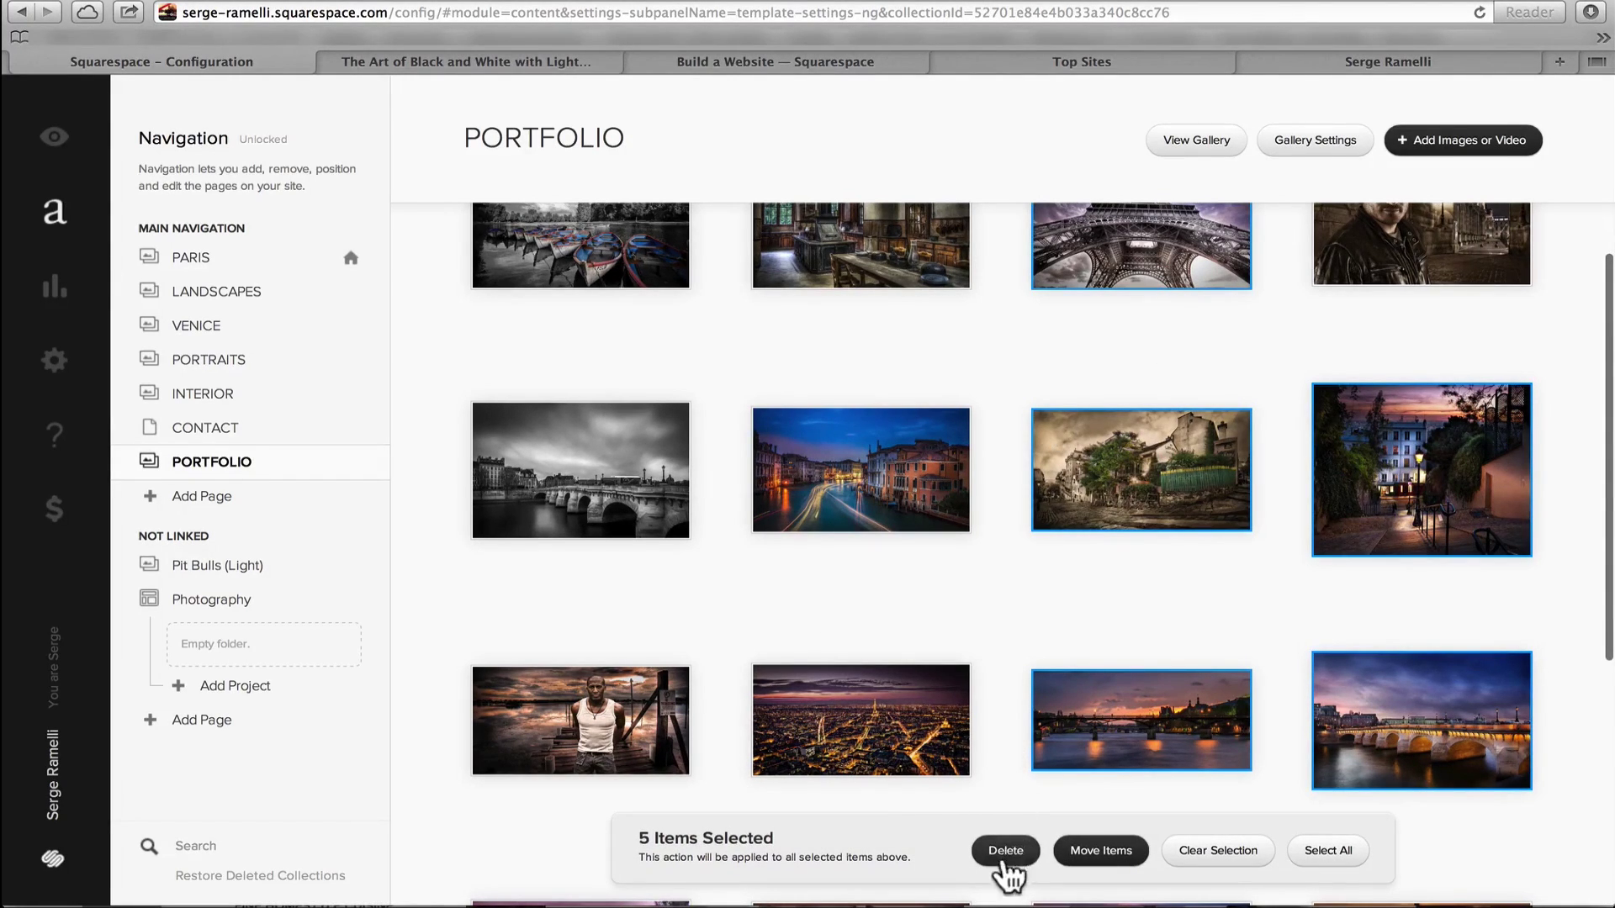
click(1468, 845)
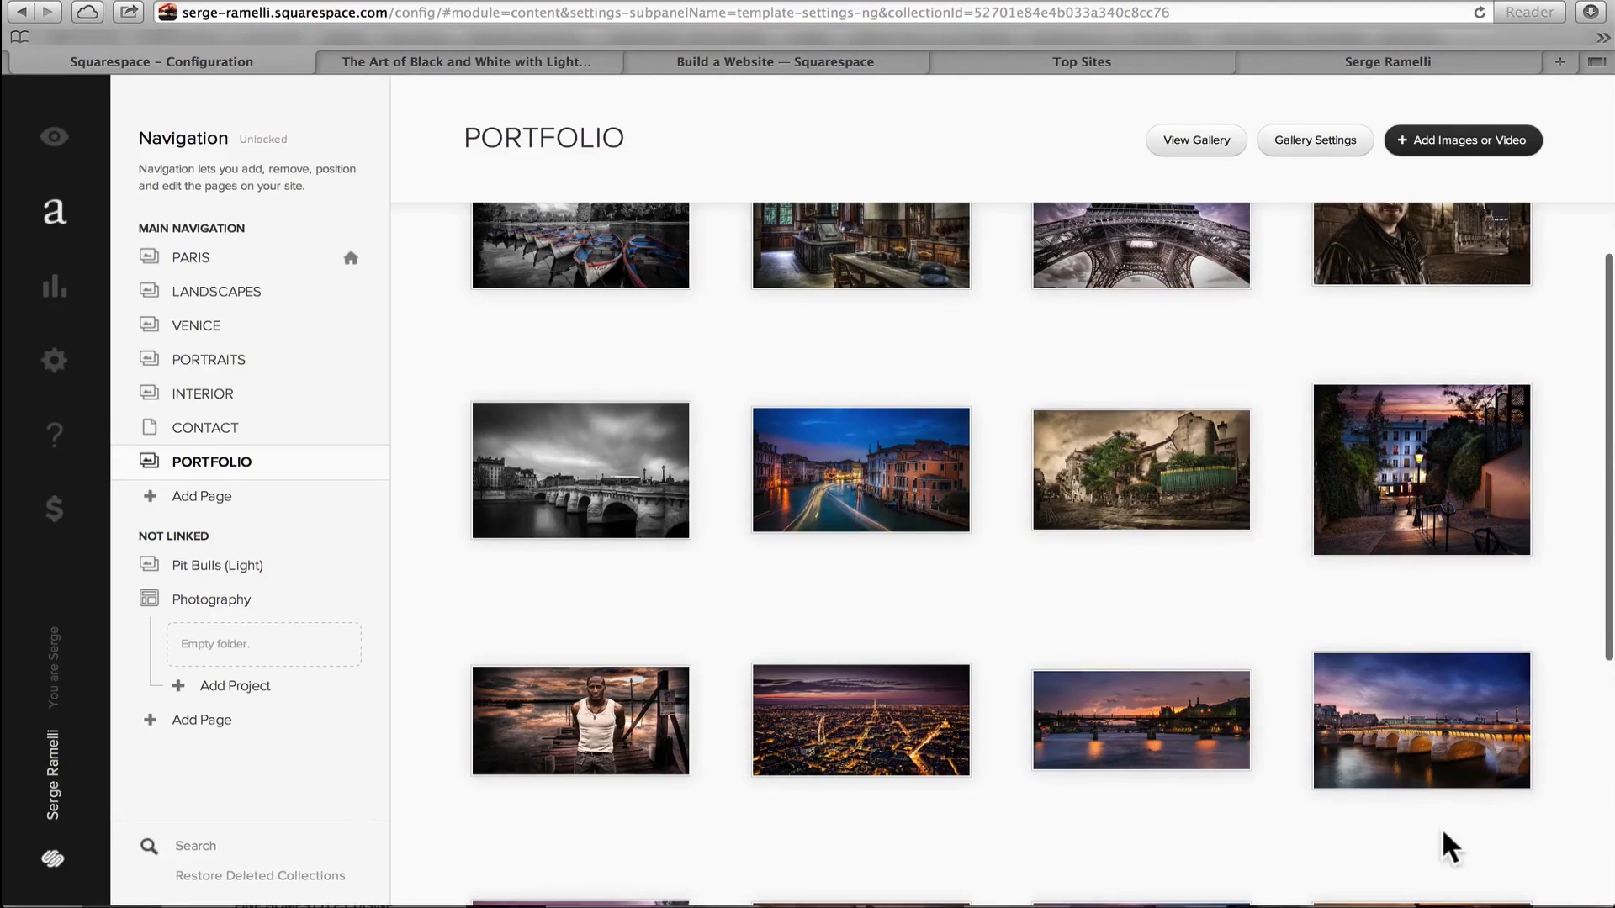
Move the bridge photo to row 3's third slot and reposition the Venice thumbnail
drag(1397, 720, 1085, 697)
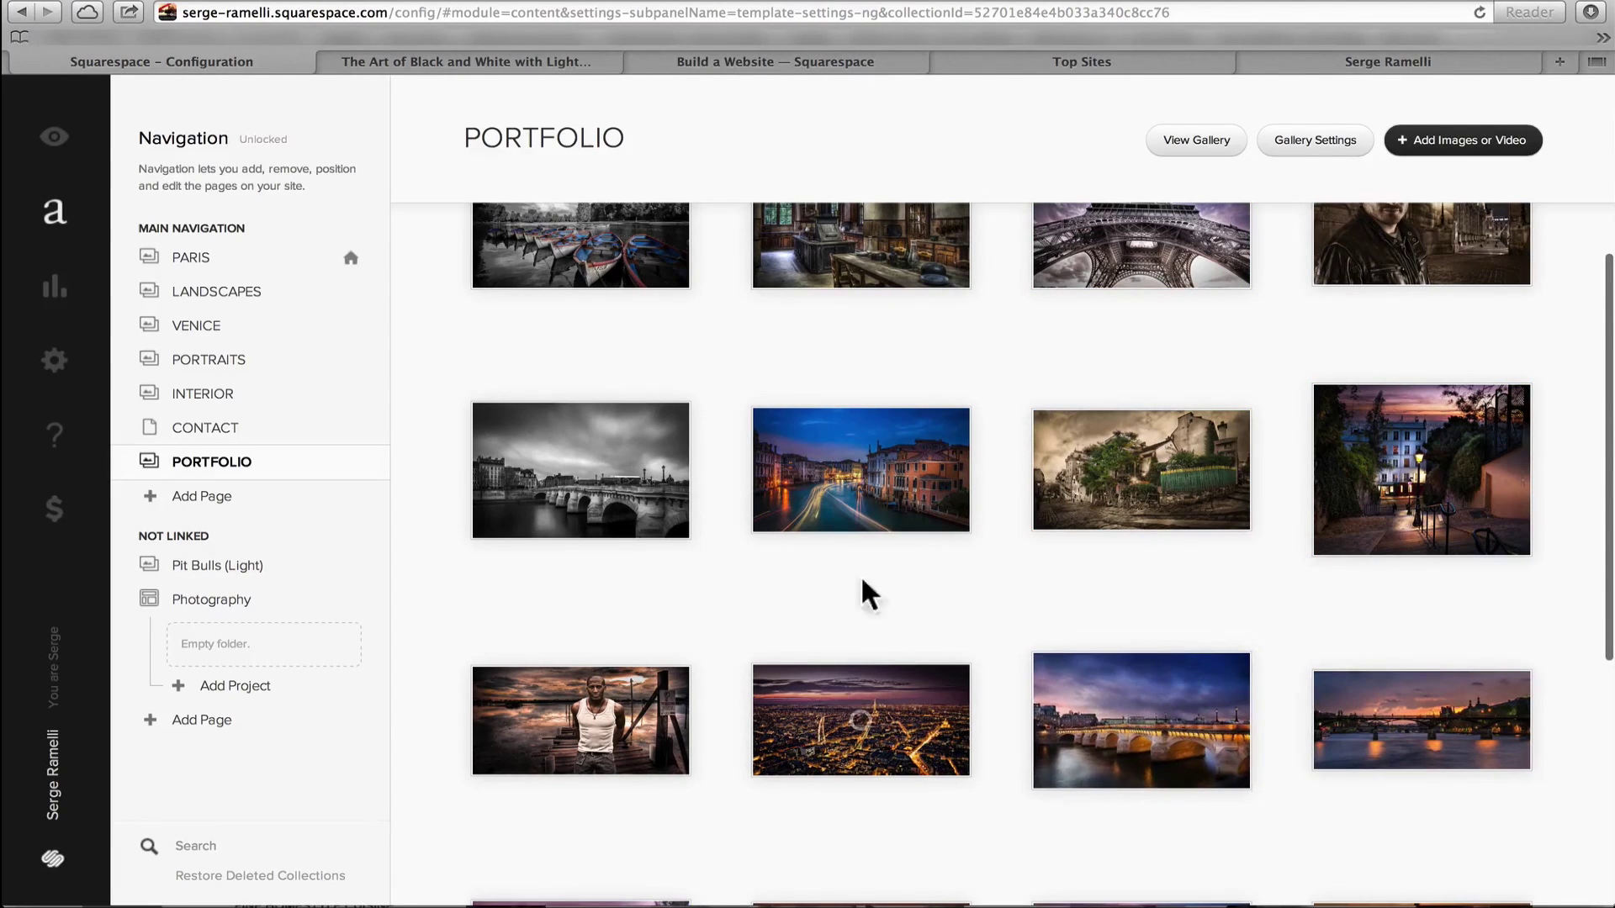
drag(802, 488, 548, 461)
scroll(776, 660, up, 3)
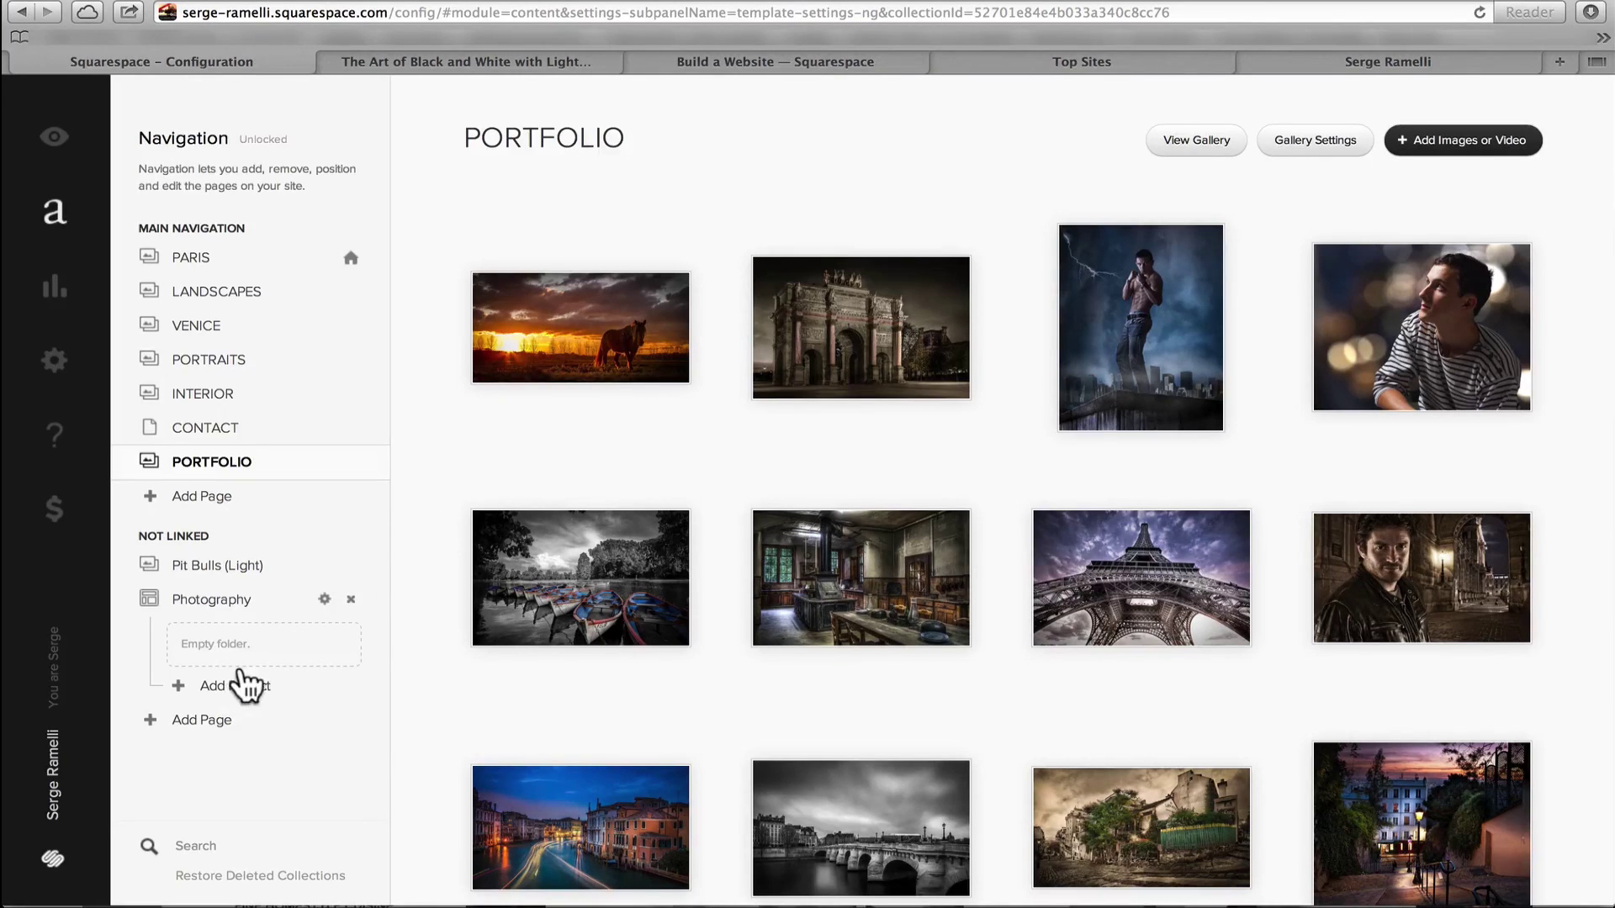
Open the INTERIOR, PORTRAITS and VENICE galleries in turn, finishing on LANDSCAPES
click(211, 398)
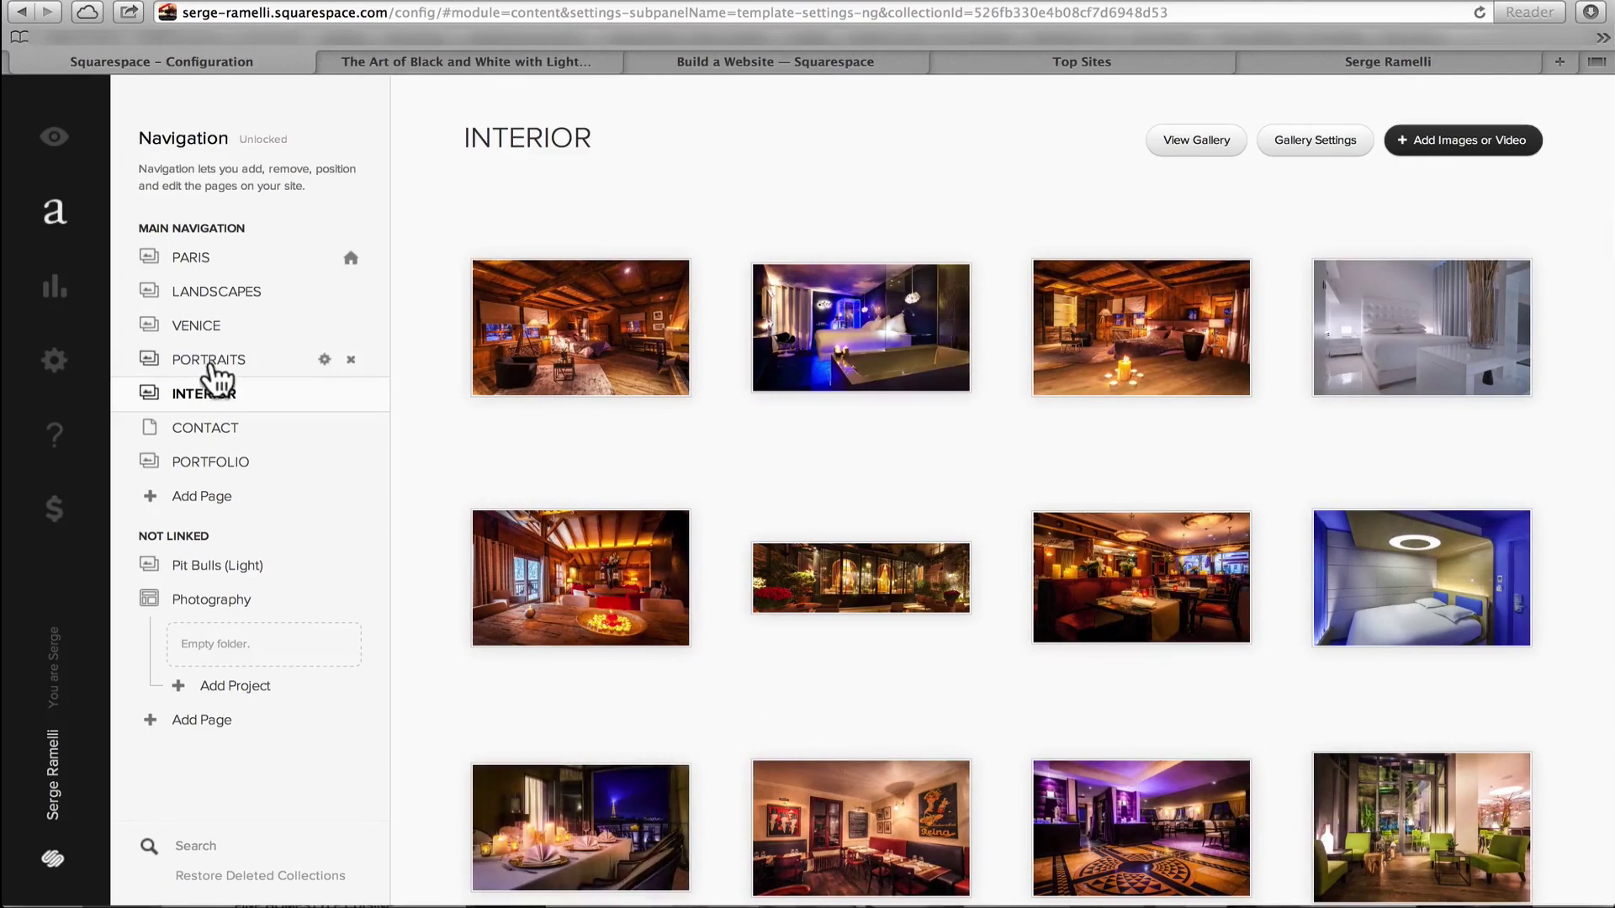
click(212, 367)
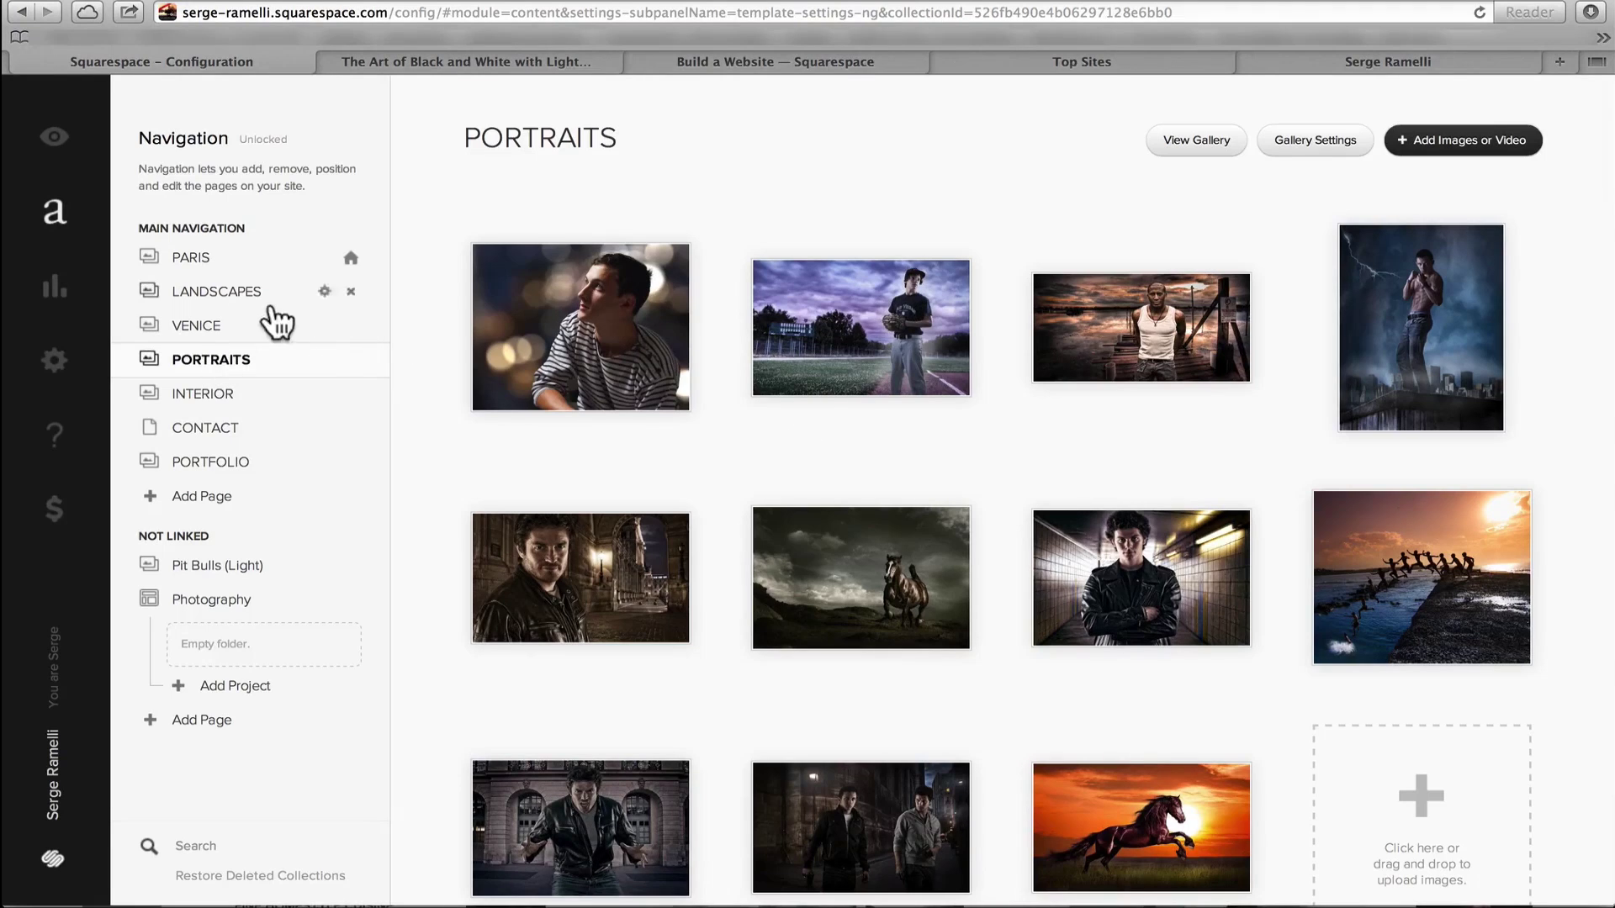
click(202, 328)
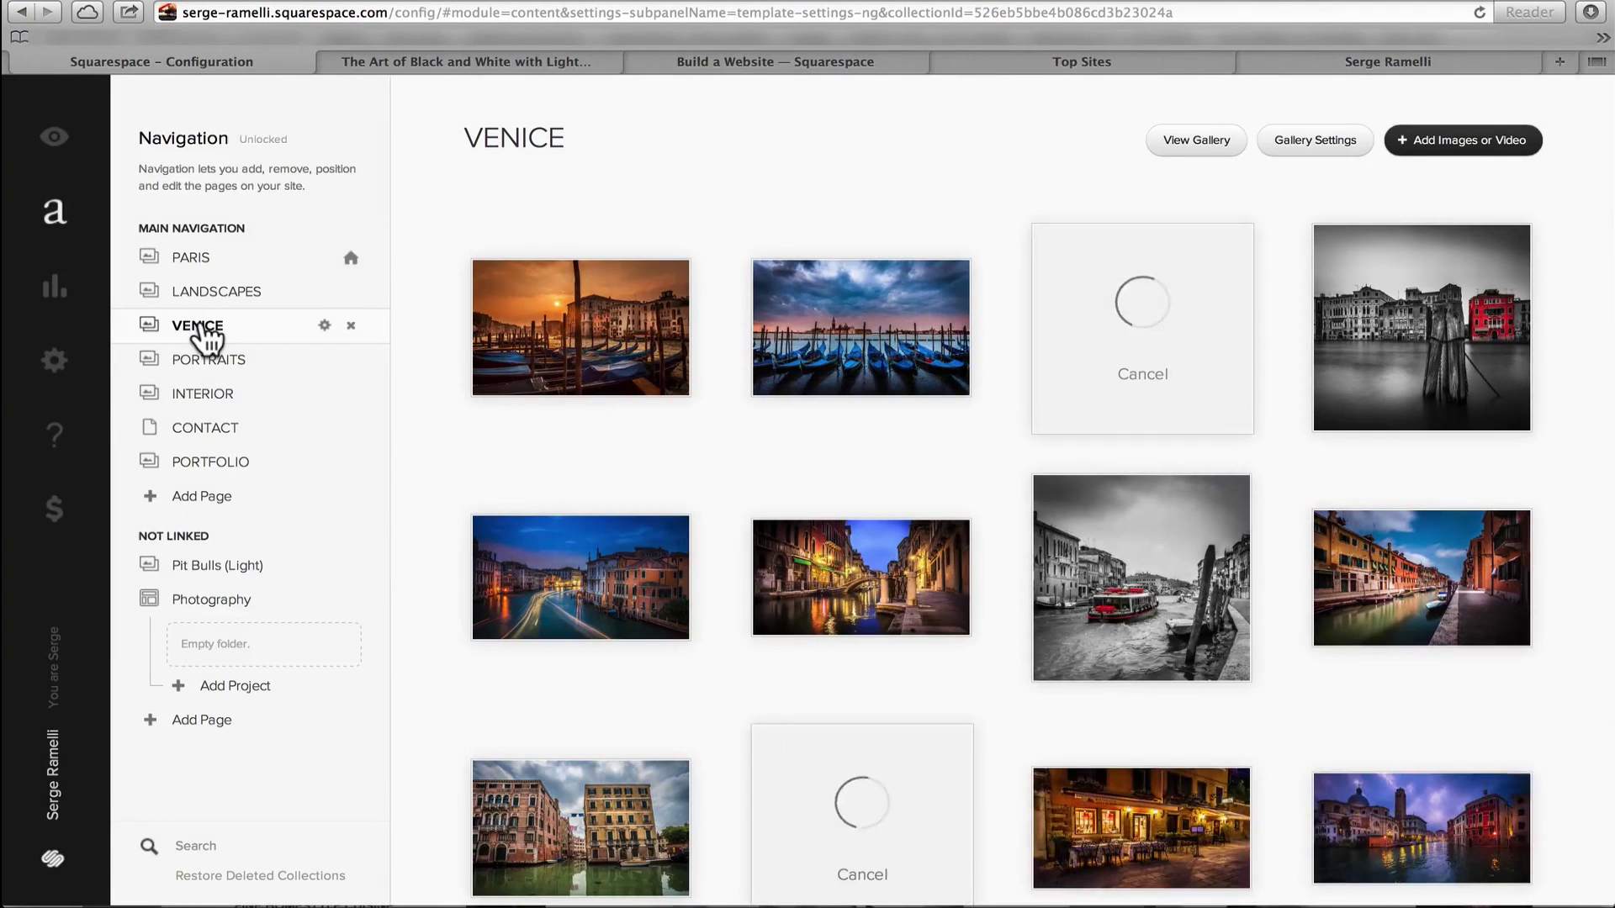
click(215, 292)
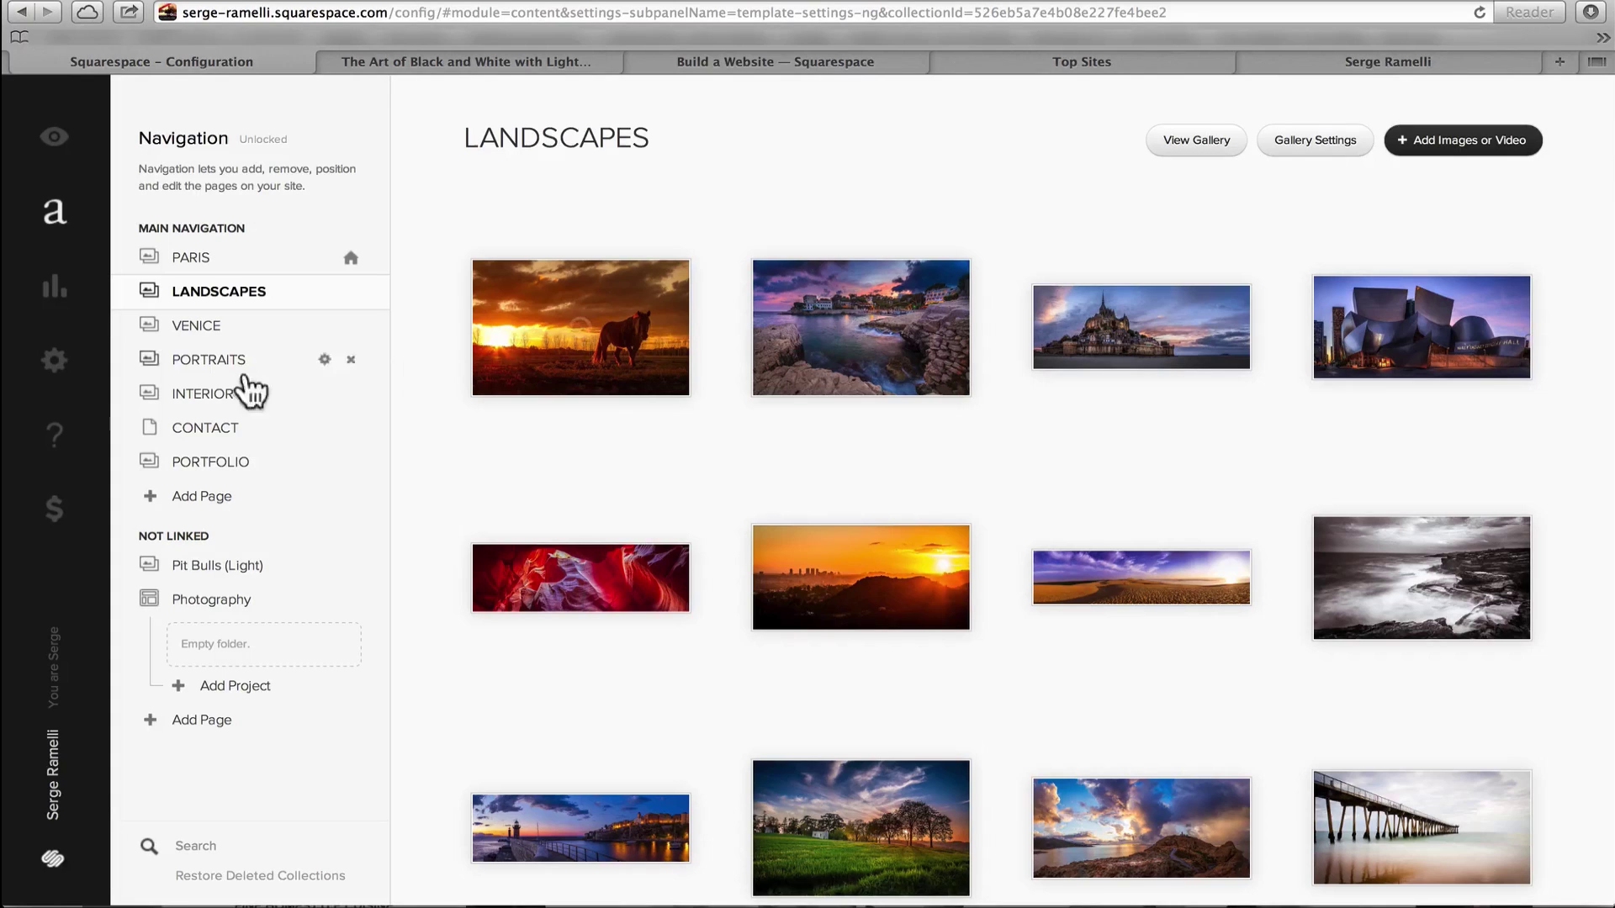
Open the installable templates from Settings, scroll the grid, and view Ishimoto's detail page
click(57, 370)
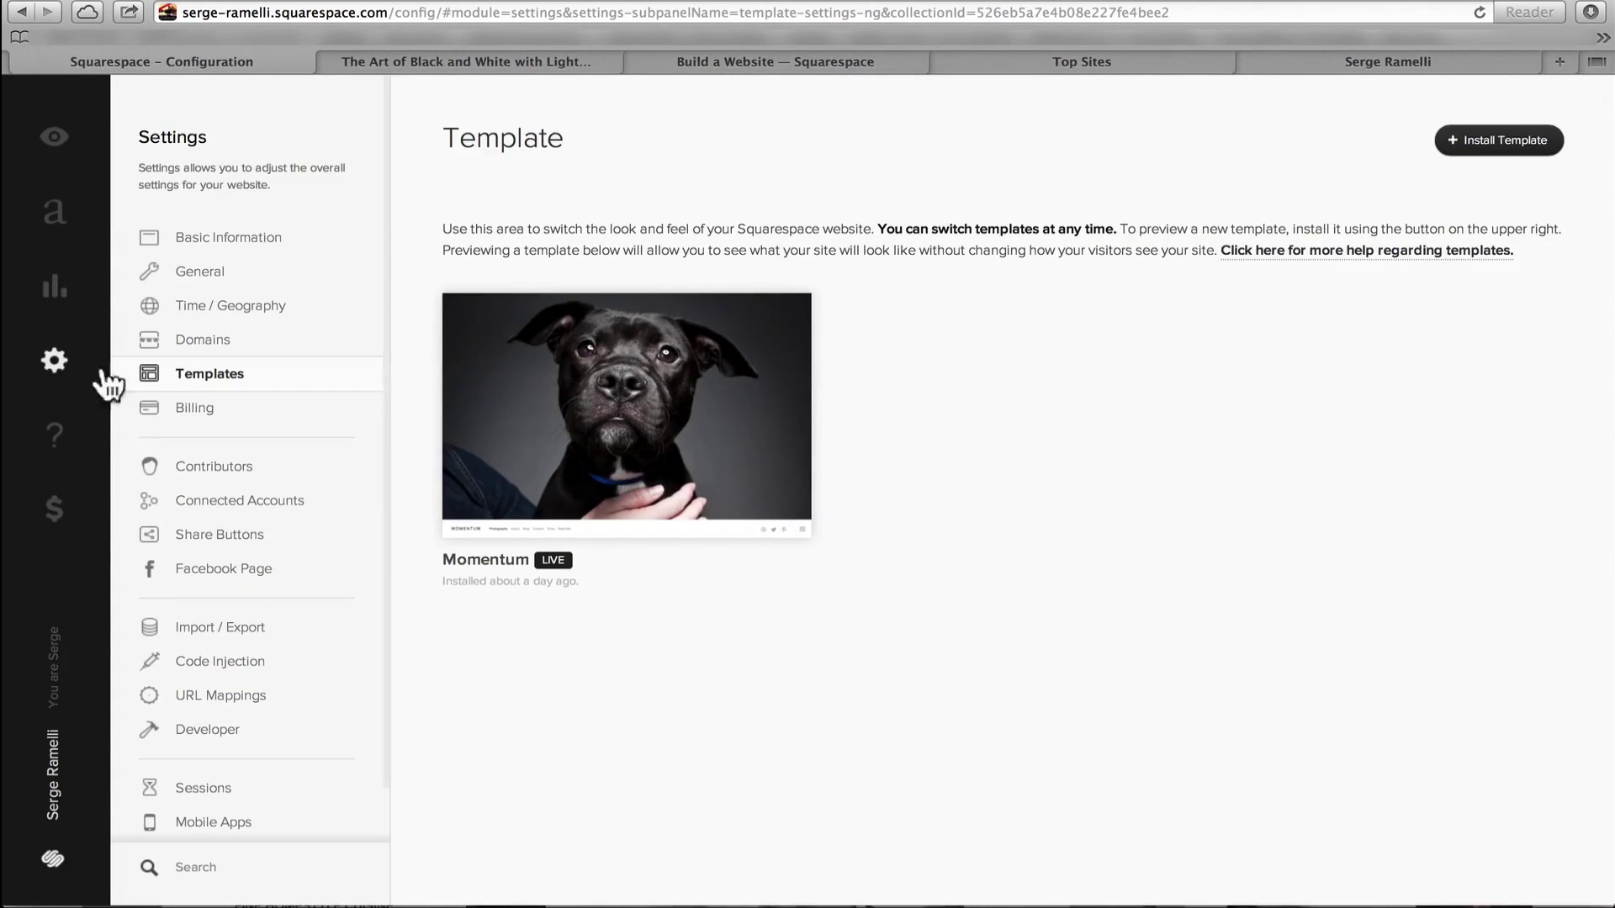
click(1510, 143)
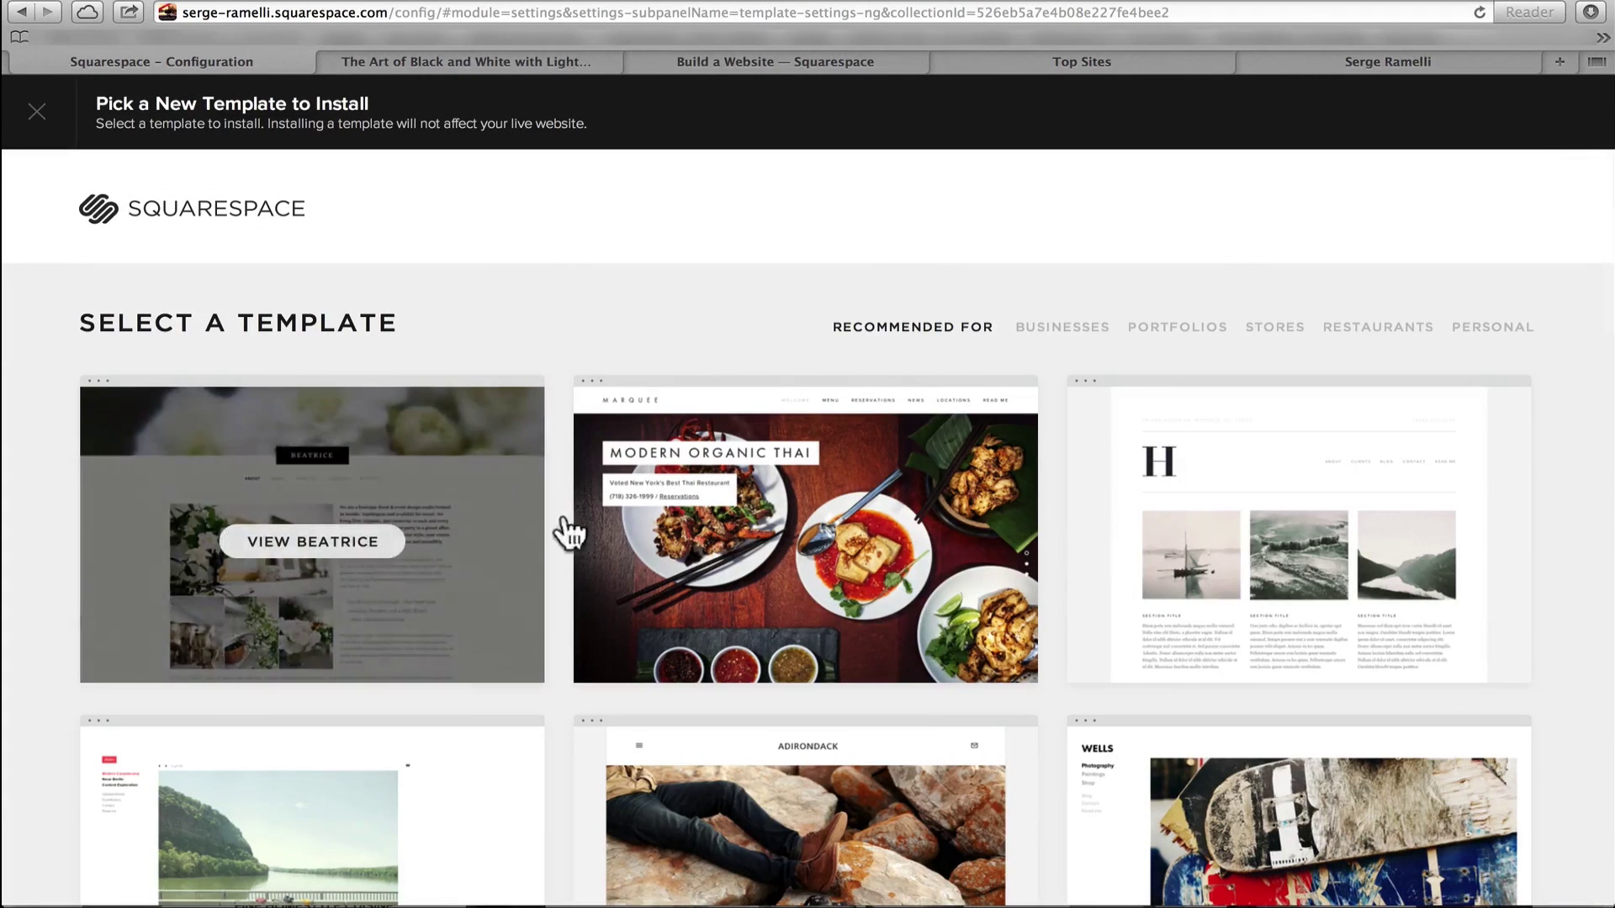
mouse_move(1392, 433)
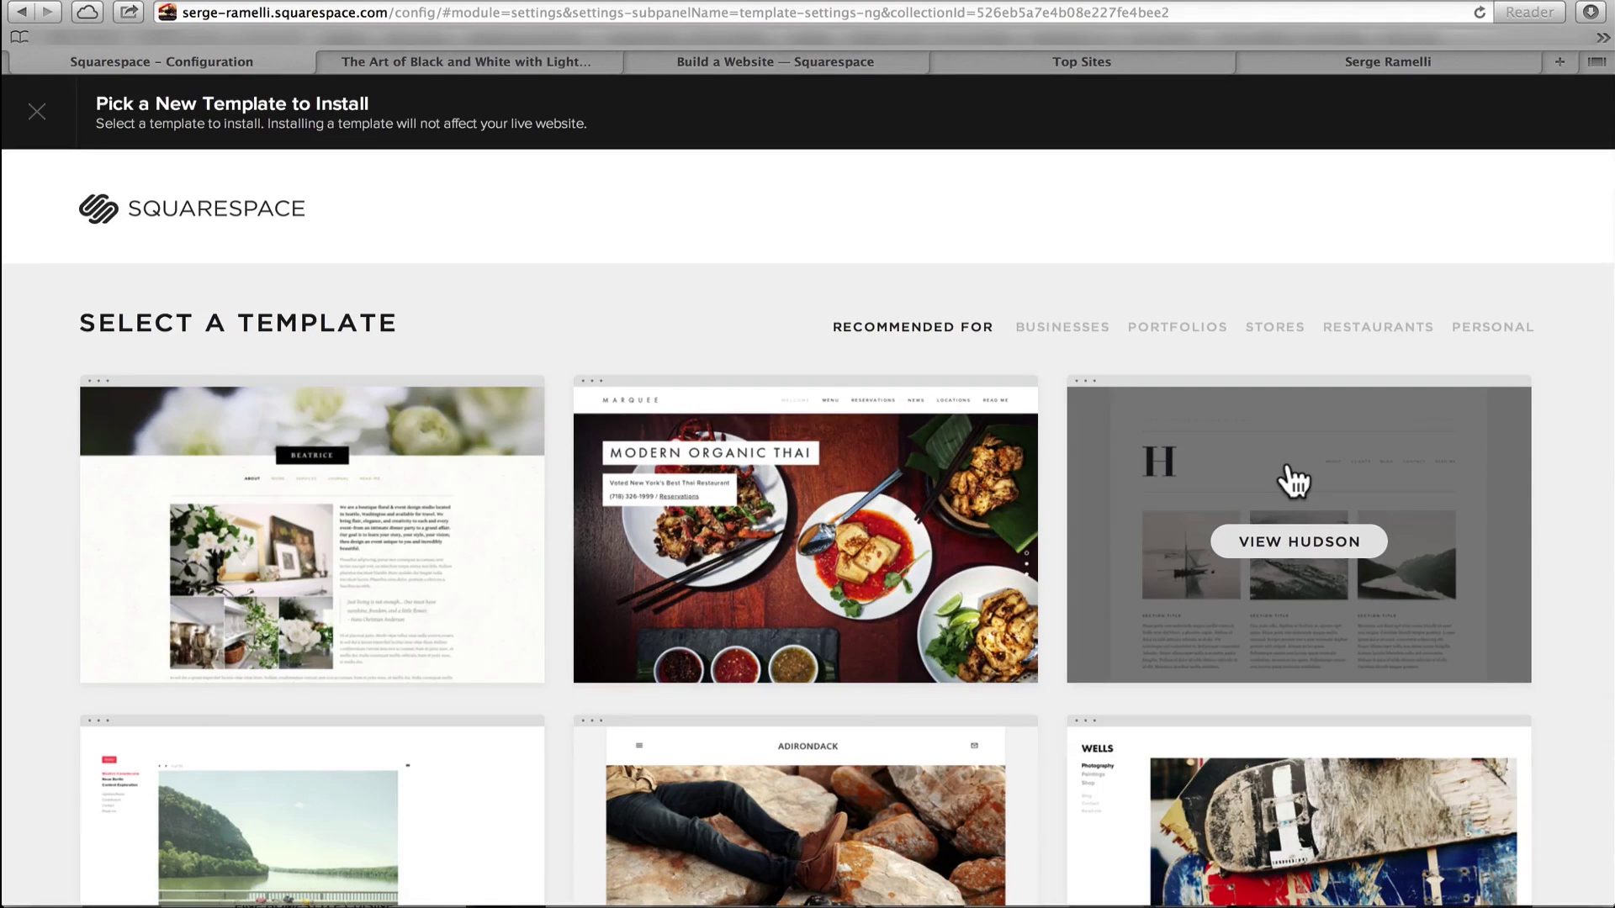
scroll(1244, 505, down, 5)
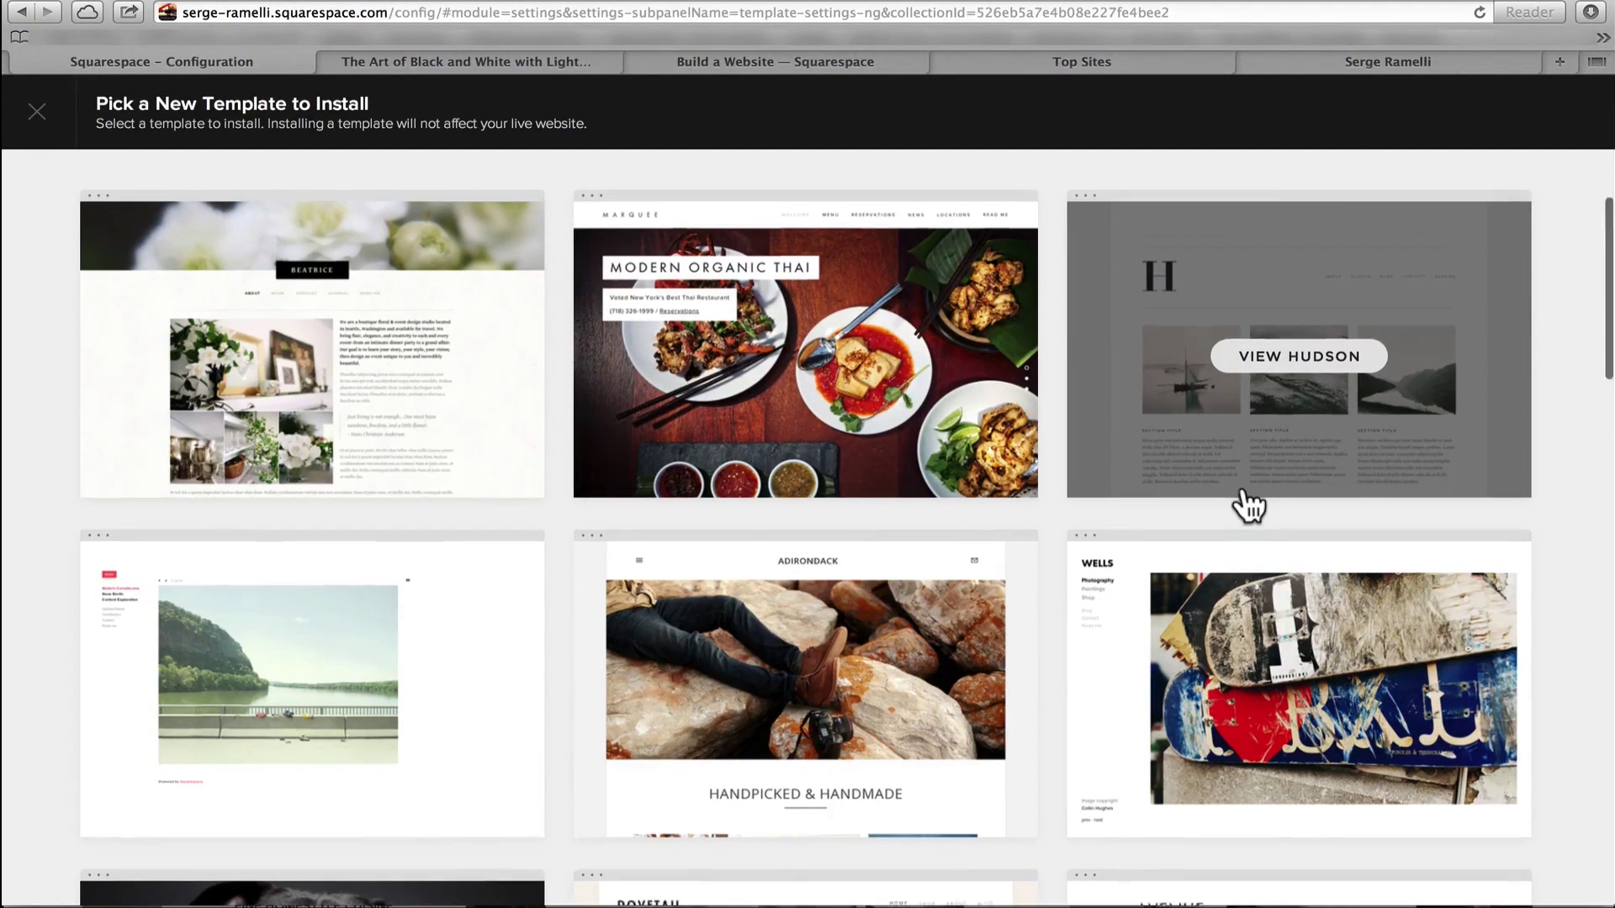
scroll(1250, 505, down, 5)
scroll(1250, 504, down, 7)
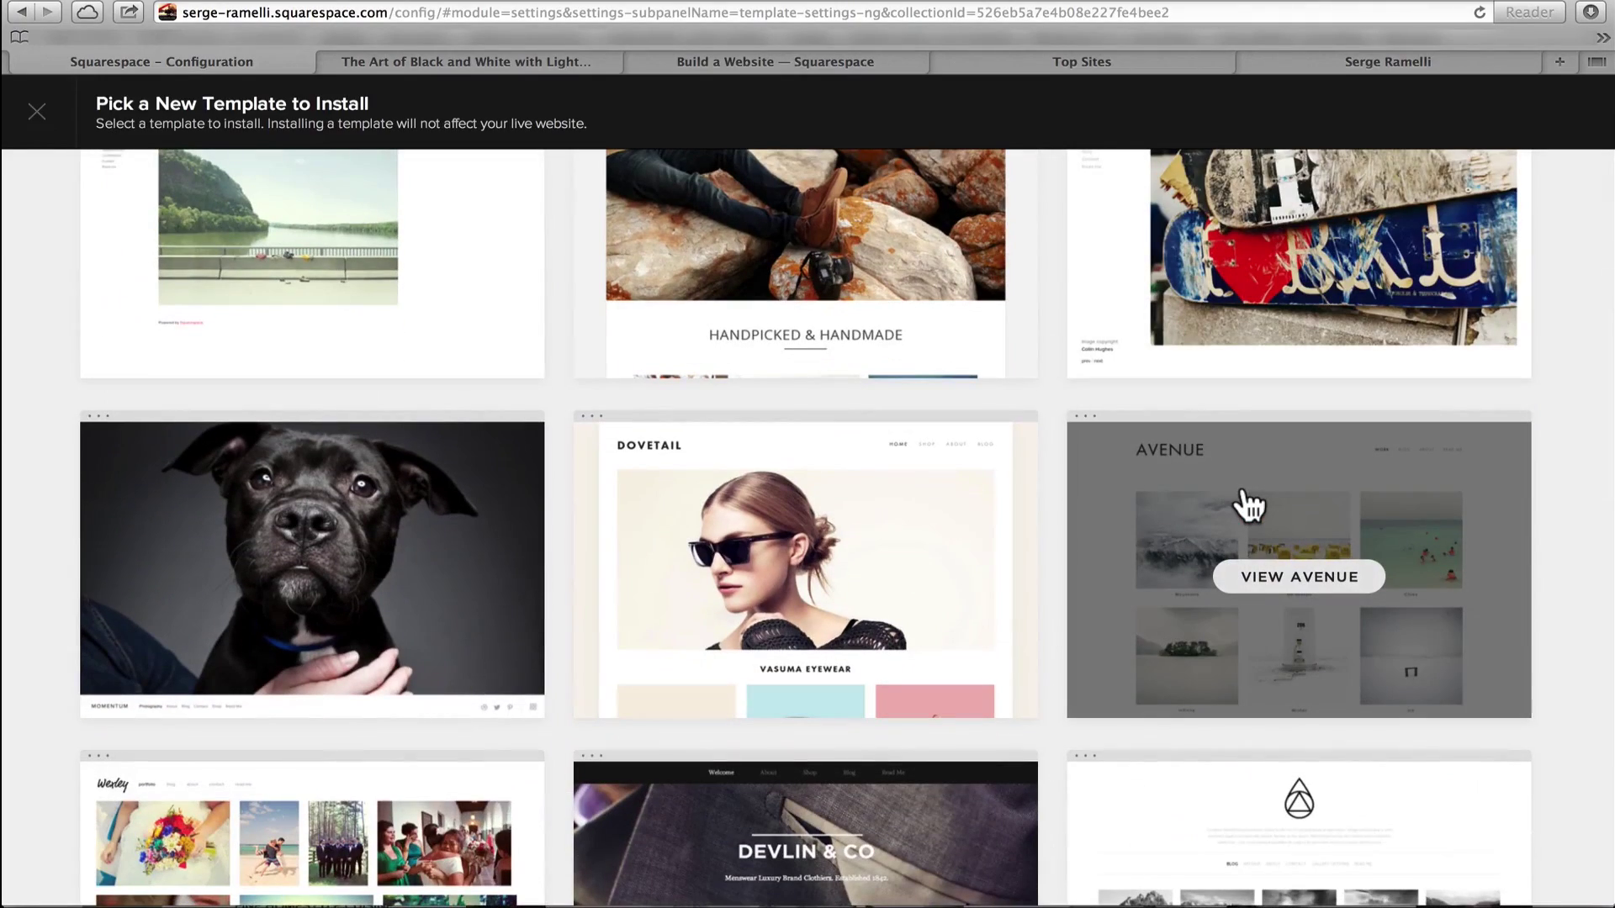
scroll(1249, 505, down, 20)
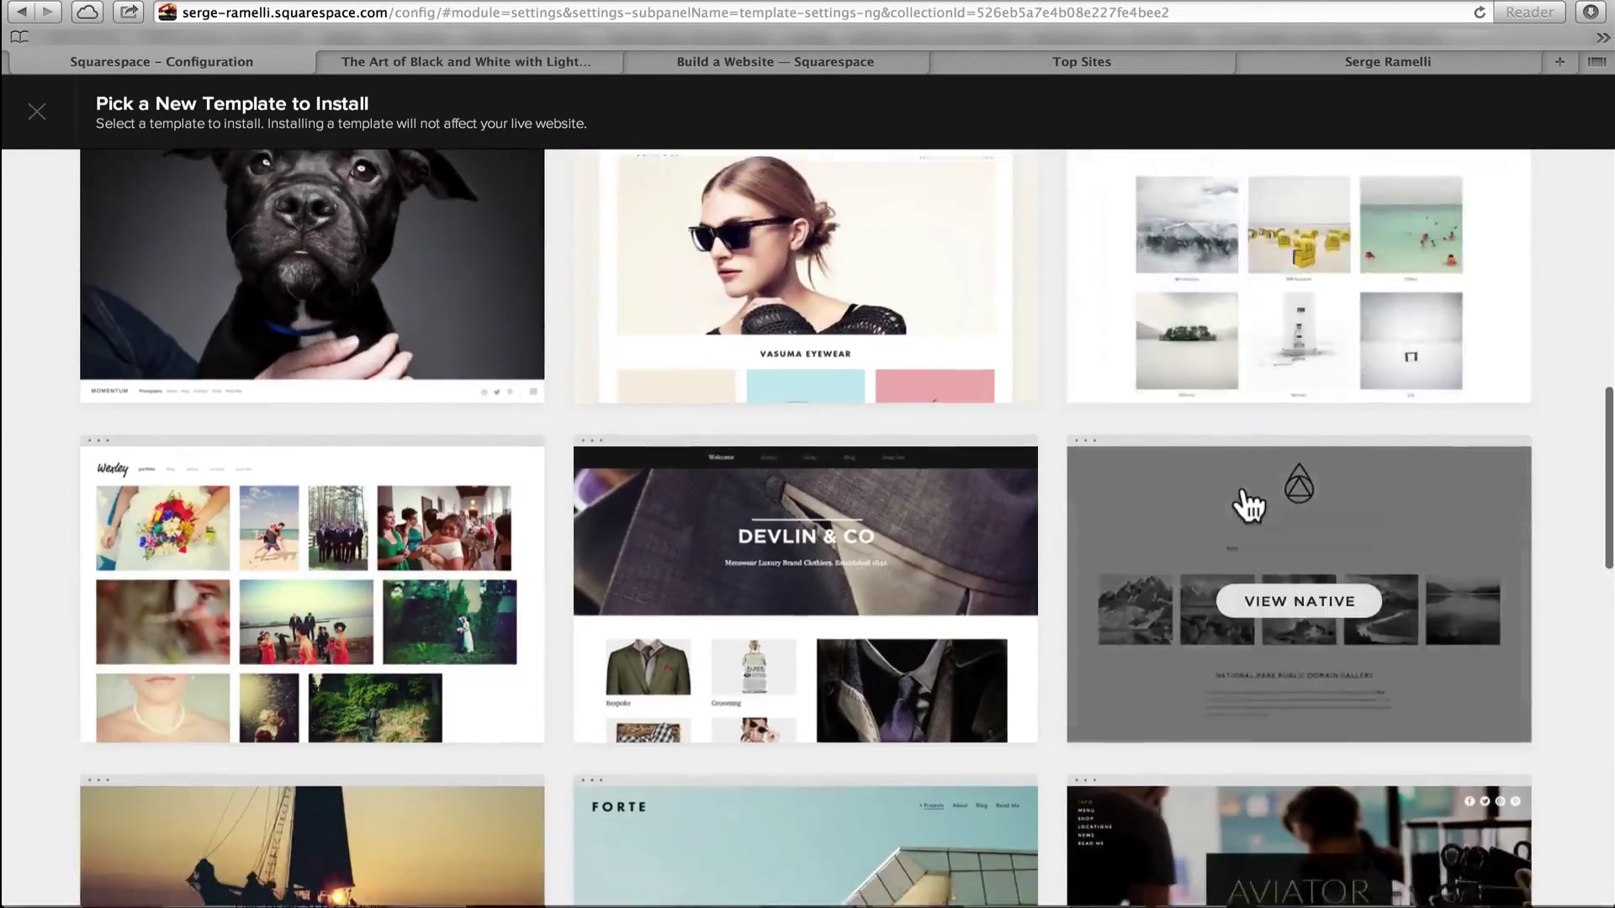
scroll(1249, 505, down, 10)
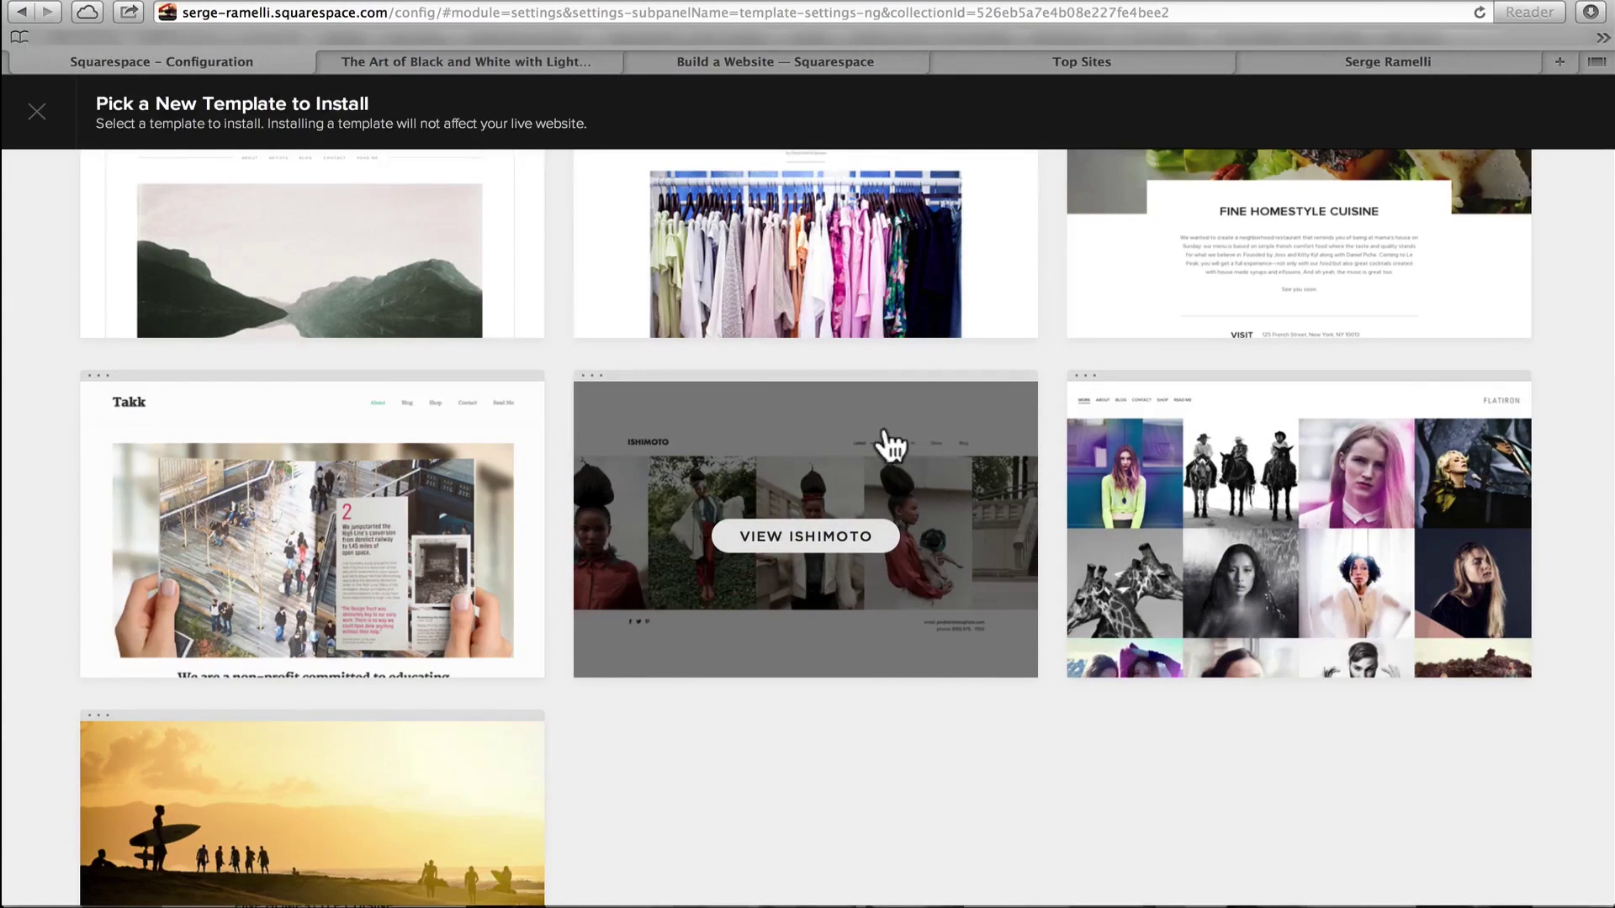
click(827, 542)
Preview the Ishimoto template live at full size and on a phone
mouse_move(488, 488)
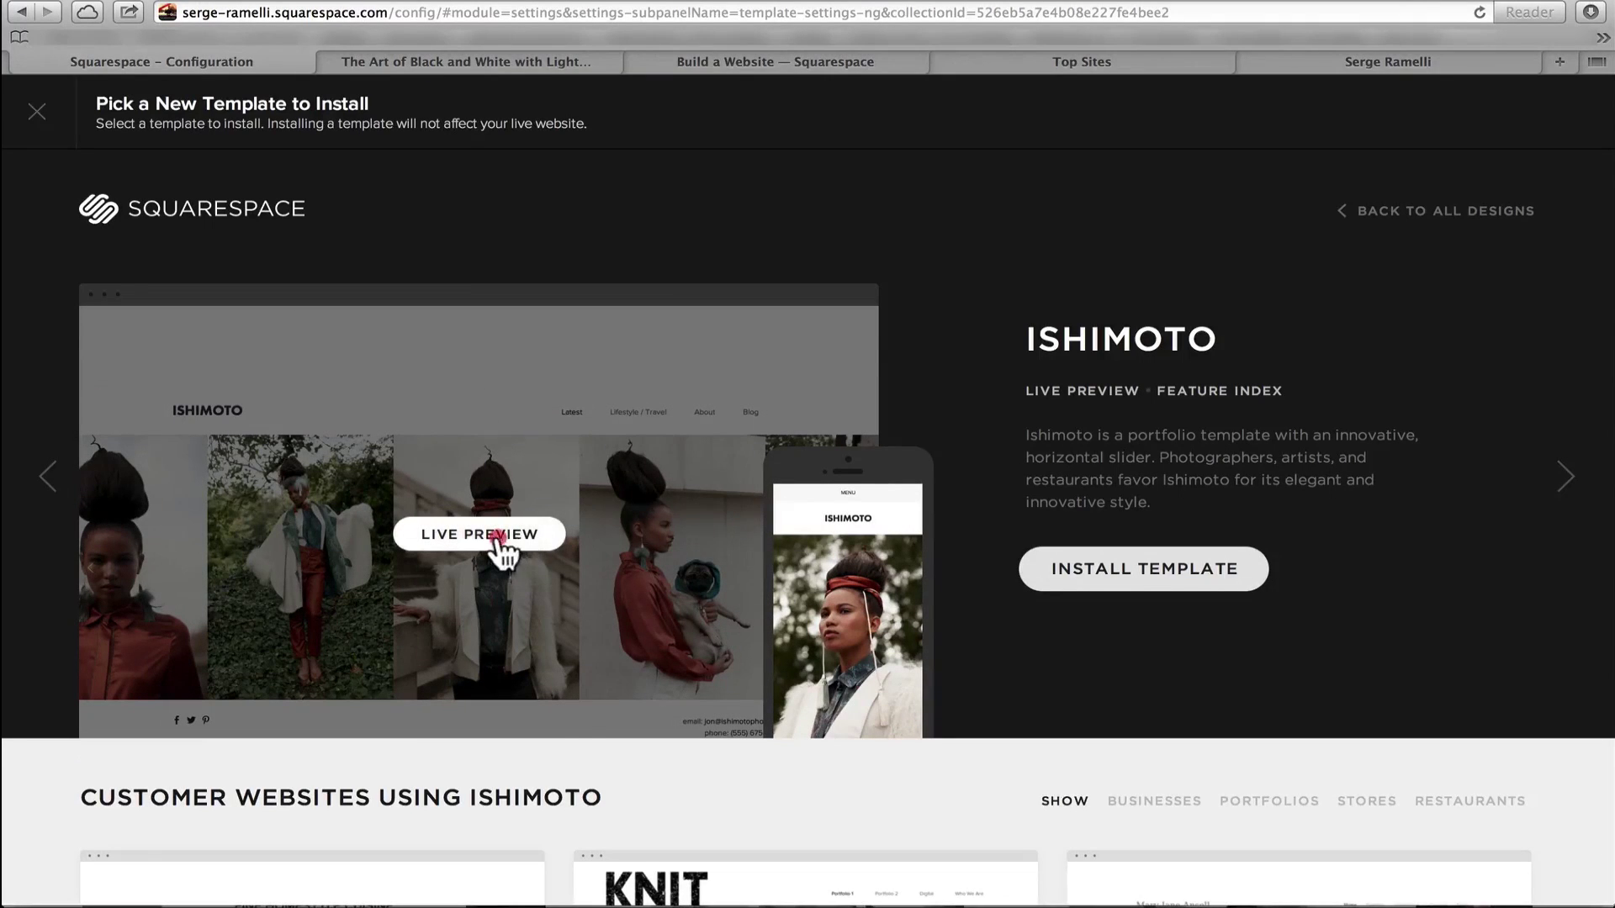
click(493, 538)
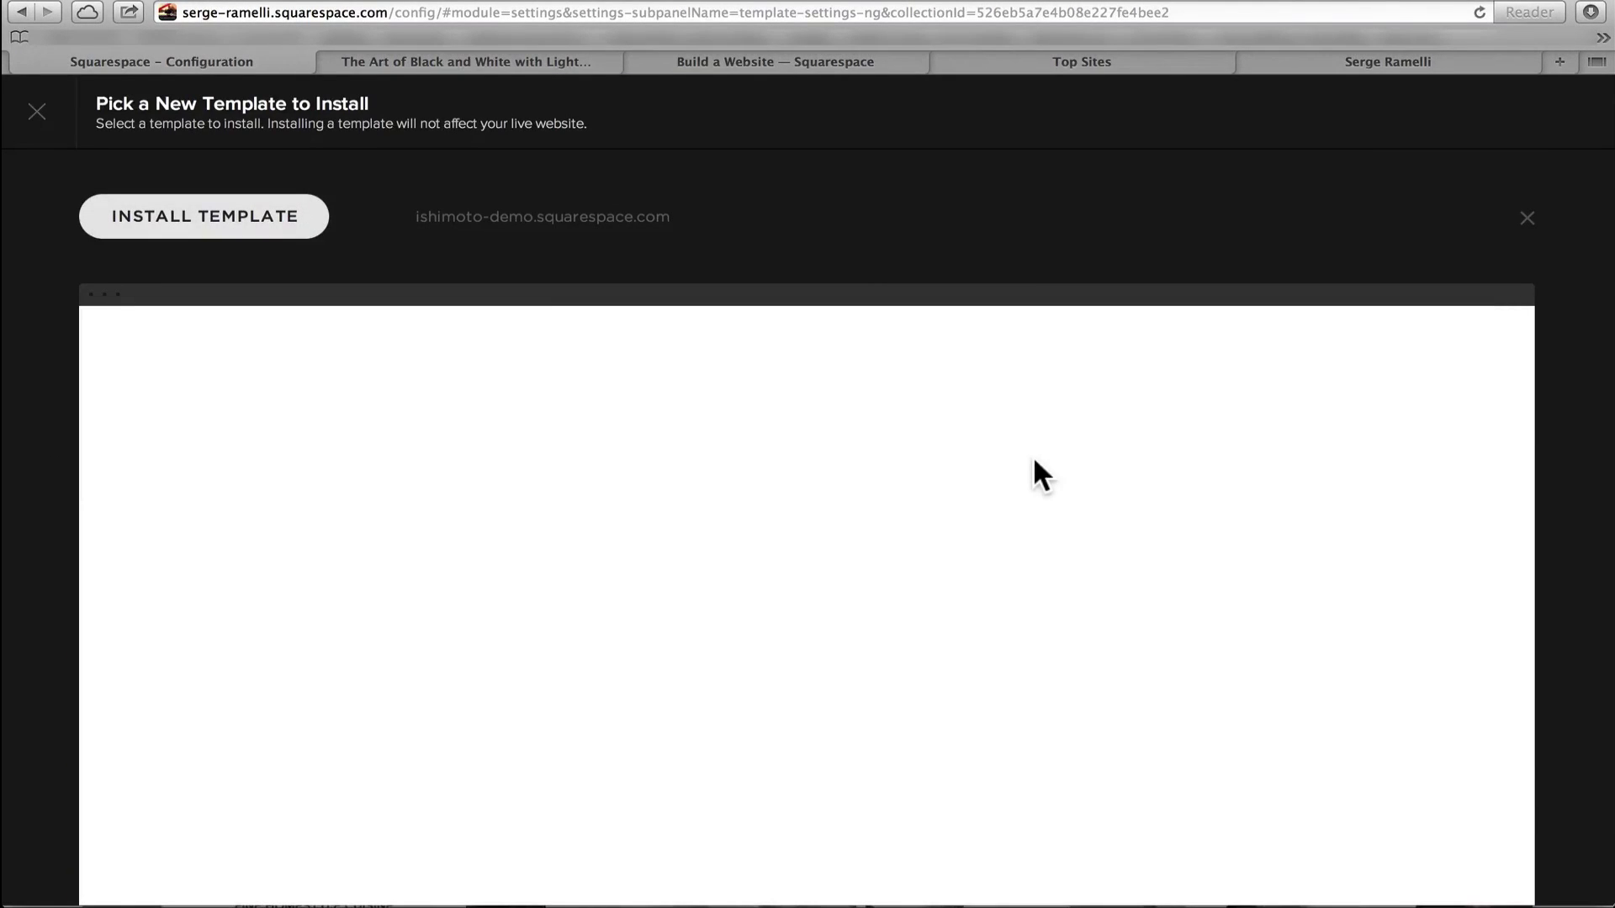
scroll(1052, 492, down, 2)
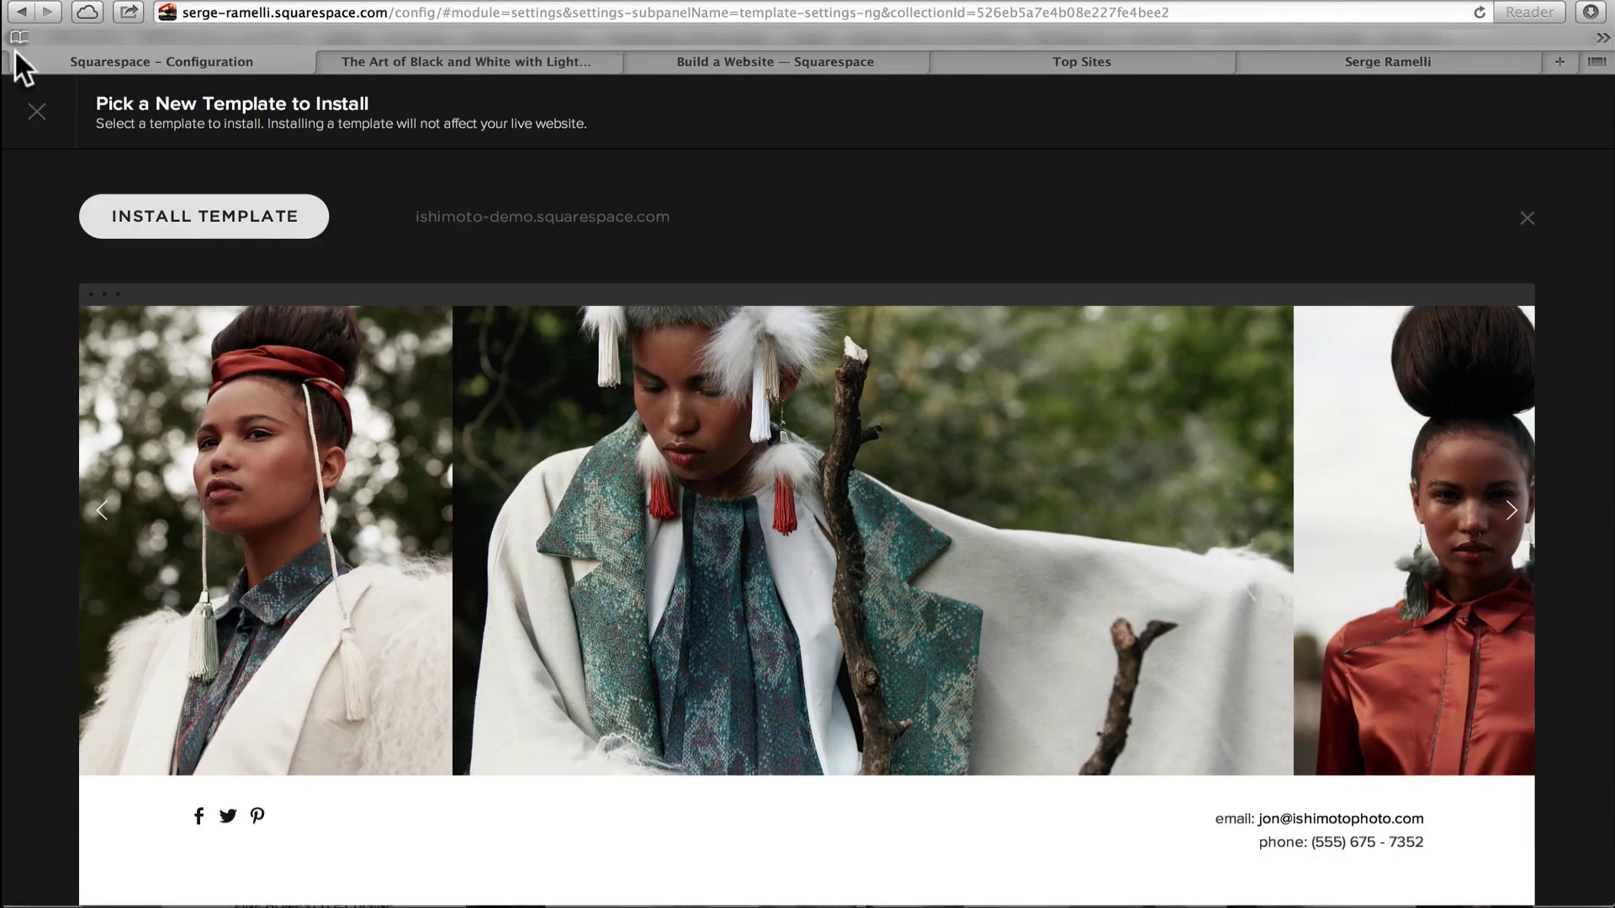
click(1527, 216)
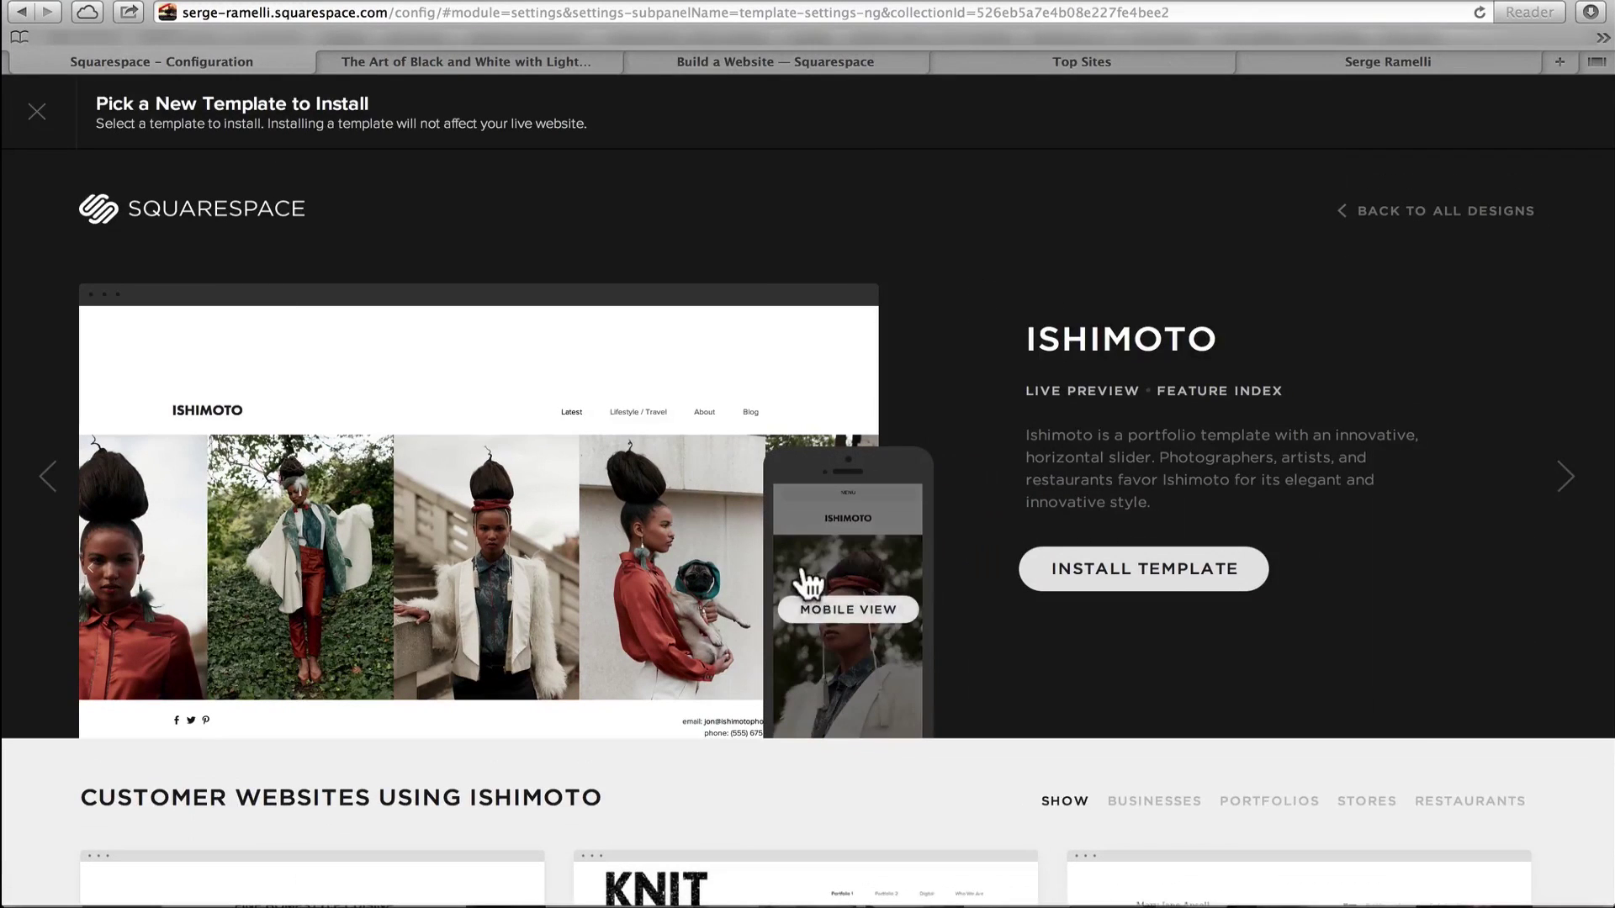
click(852, 607)
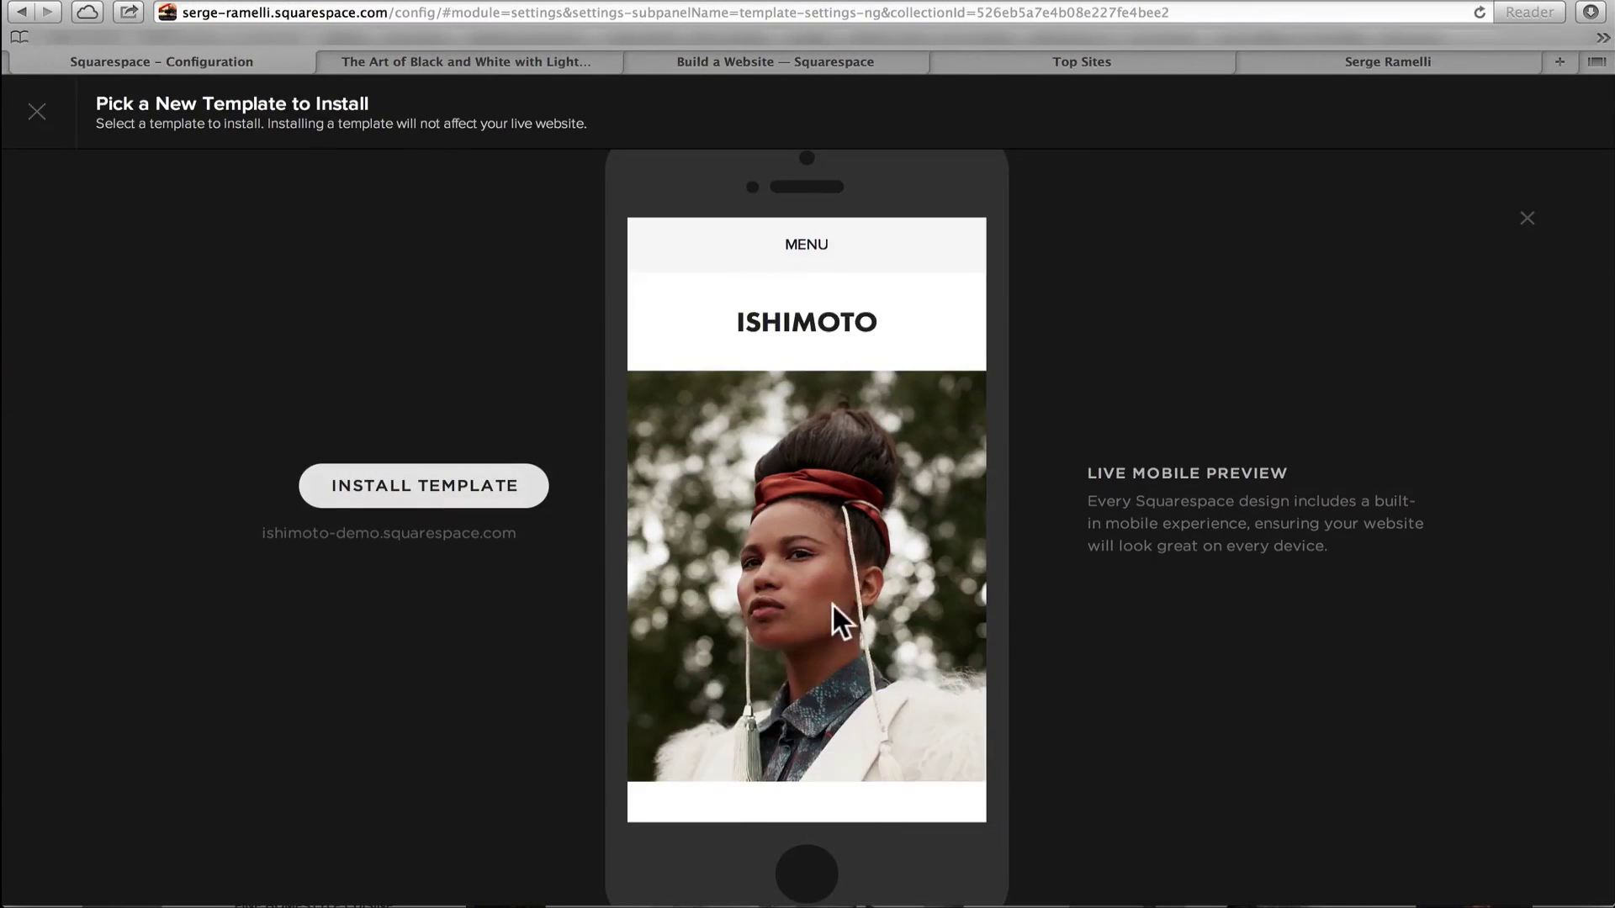
click(1526, 219)
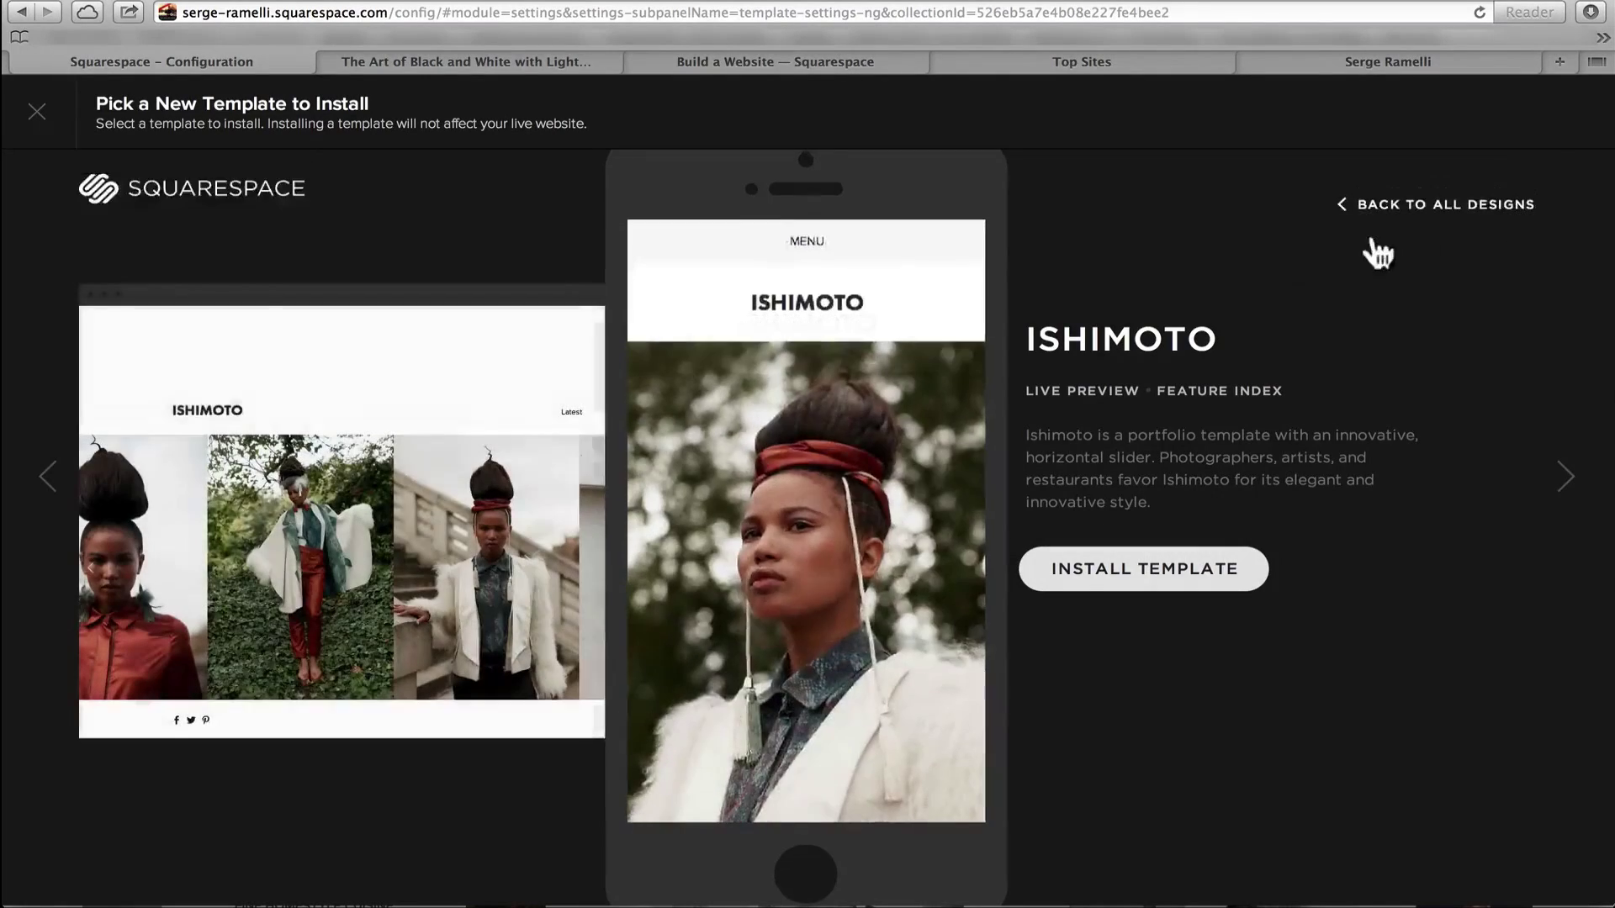
Install the Ishimoto template from its detail page
scroll(1104, 309, down, 10)
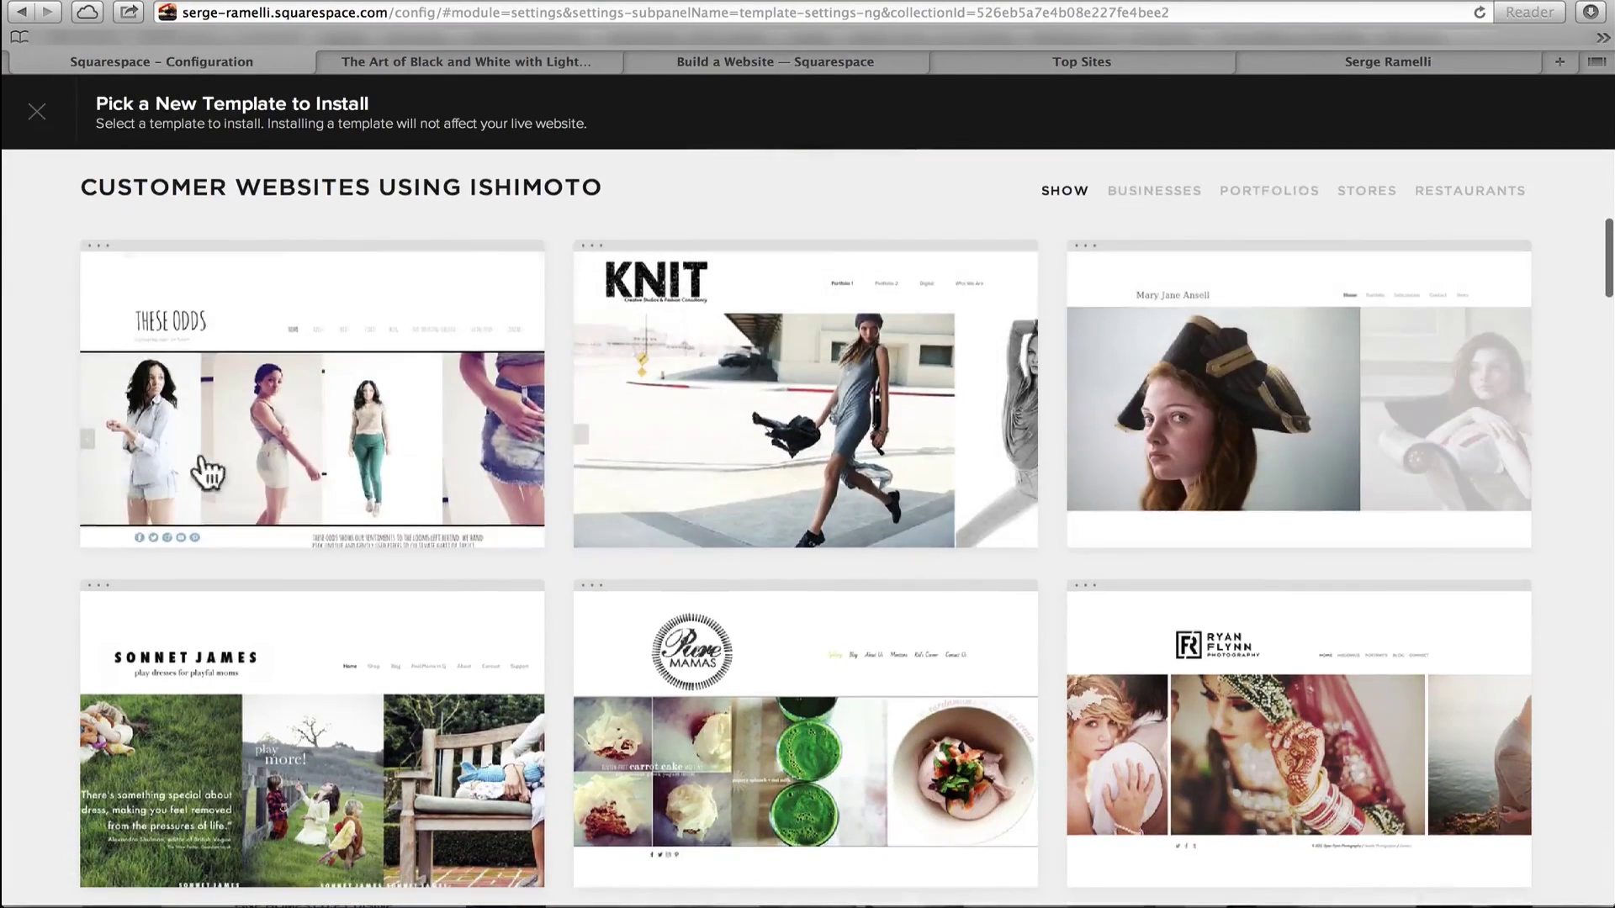
scroll(1573, 492, down, 2)
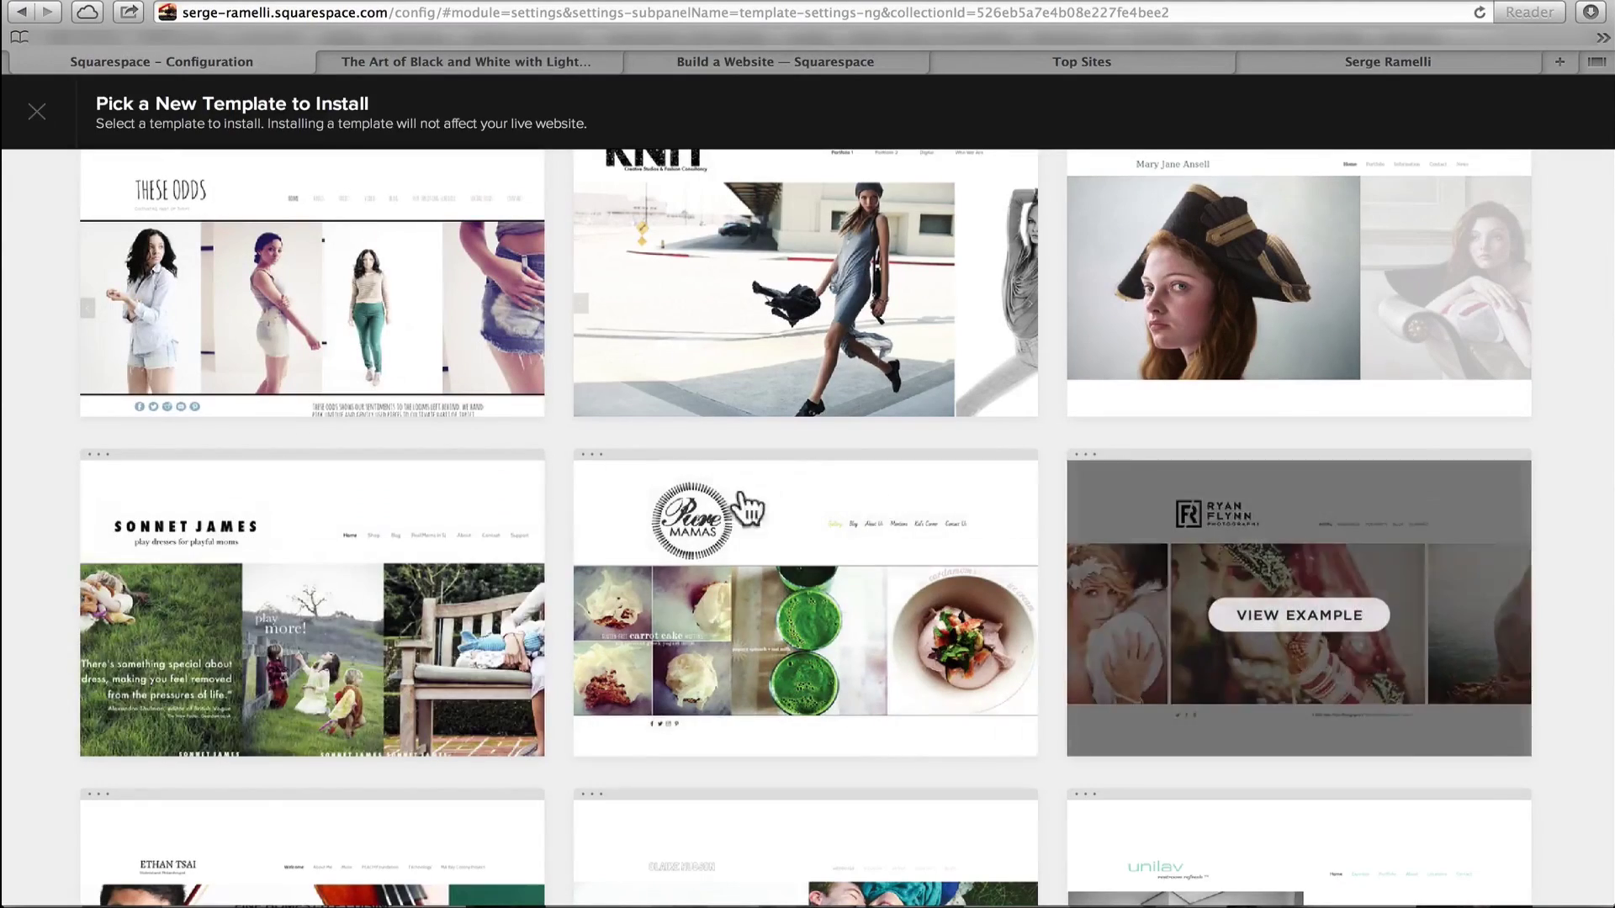
scroll(711, 670, down, 1)
scroll(711, 670, down, 2)
scroll(711, 670, up, 4)
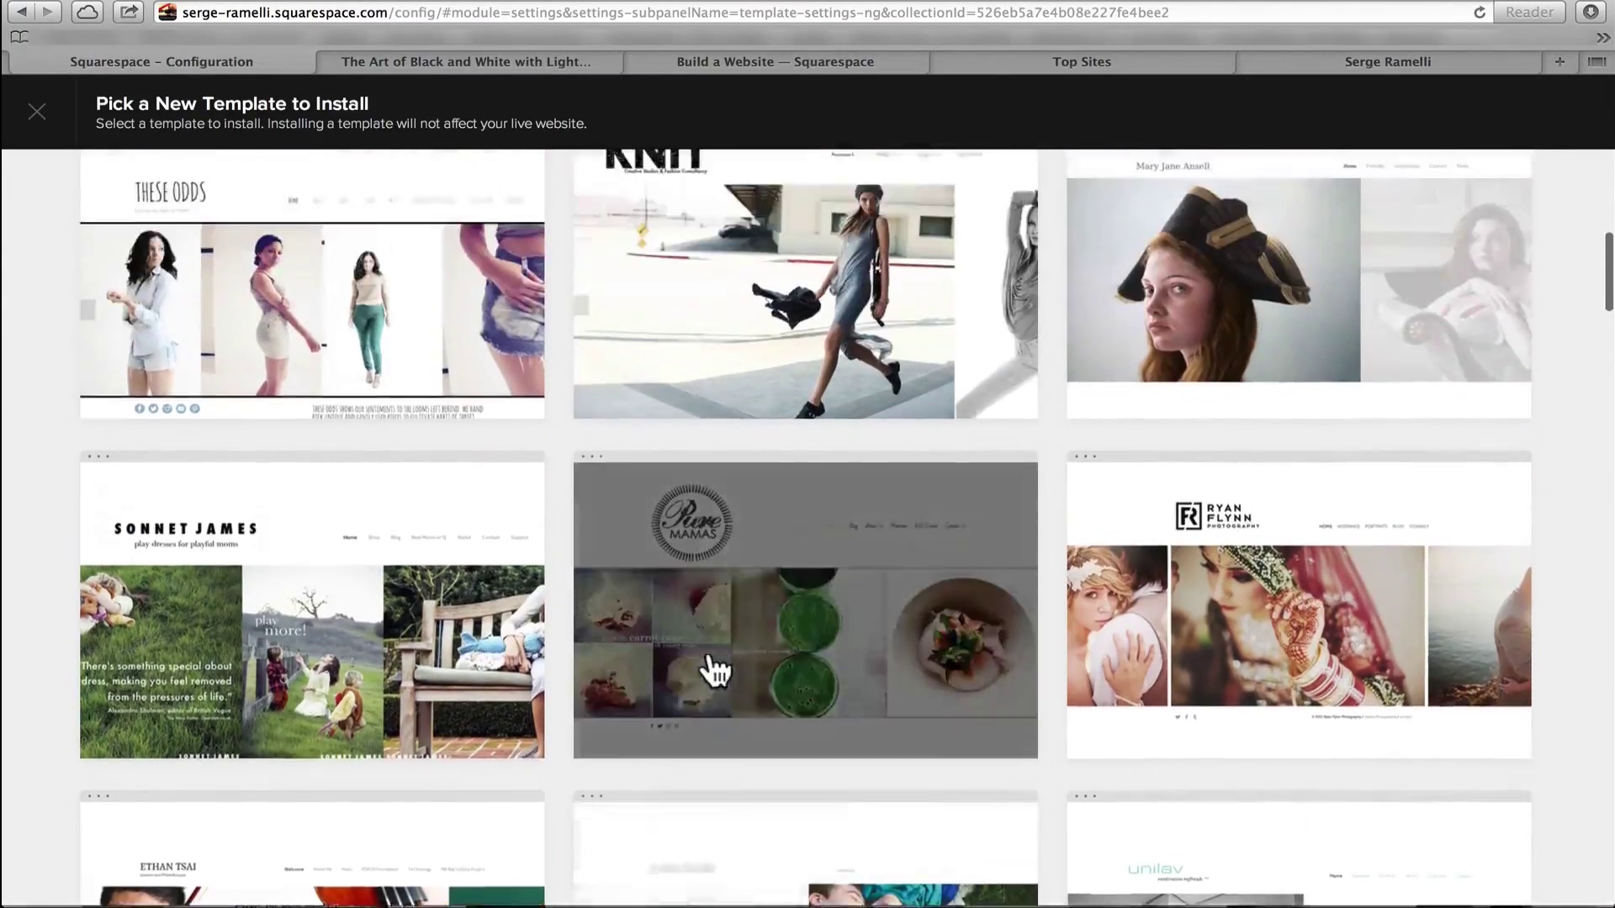
scroll(1028, 528, up, 8)
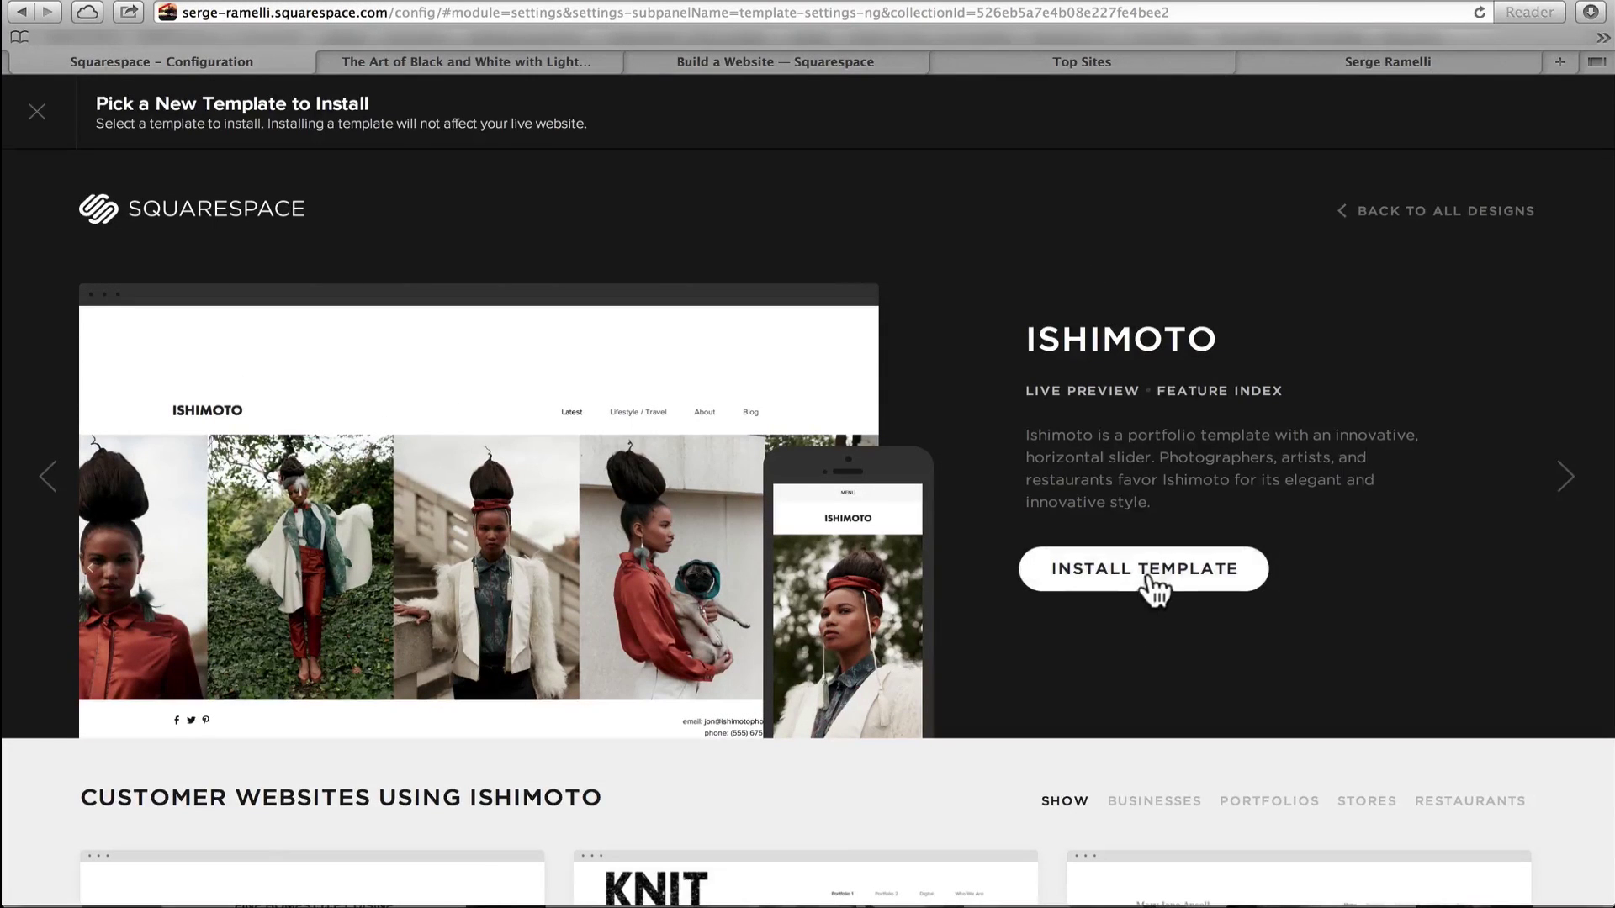
click(1156, 583)
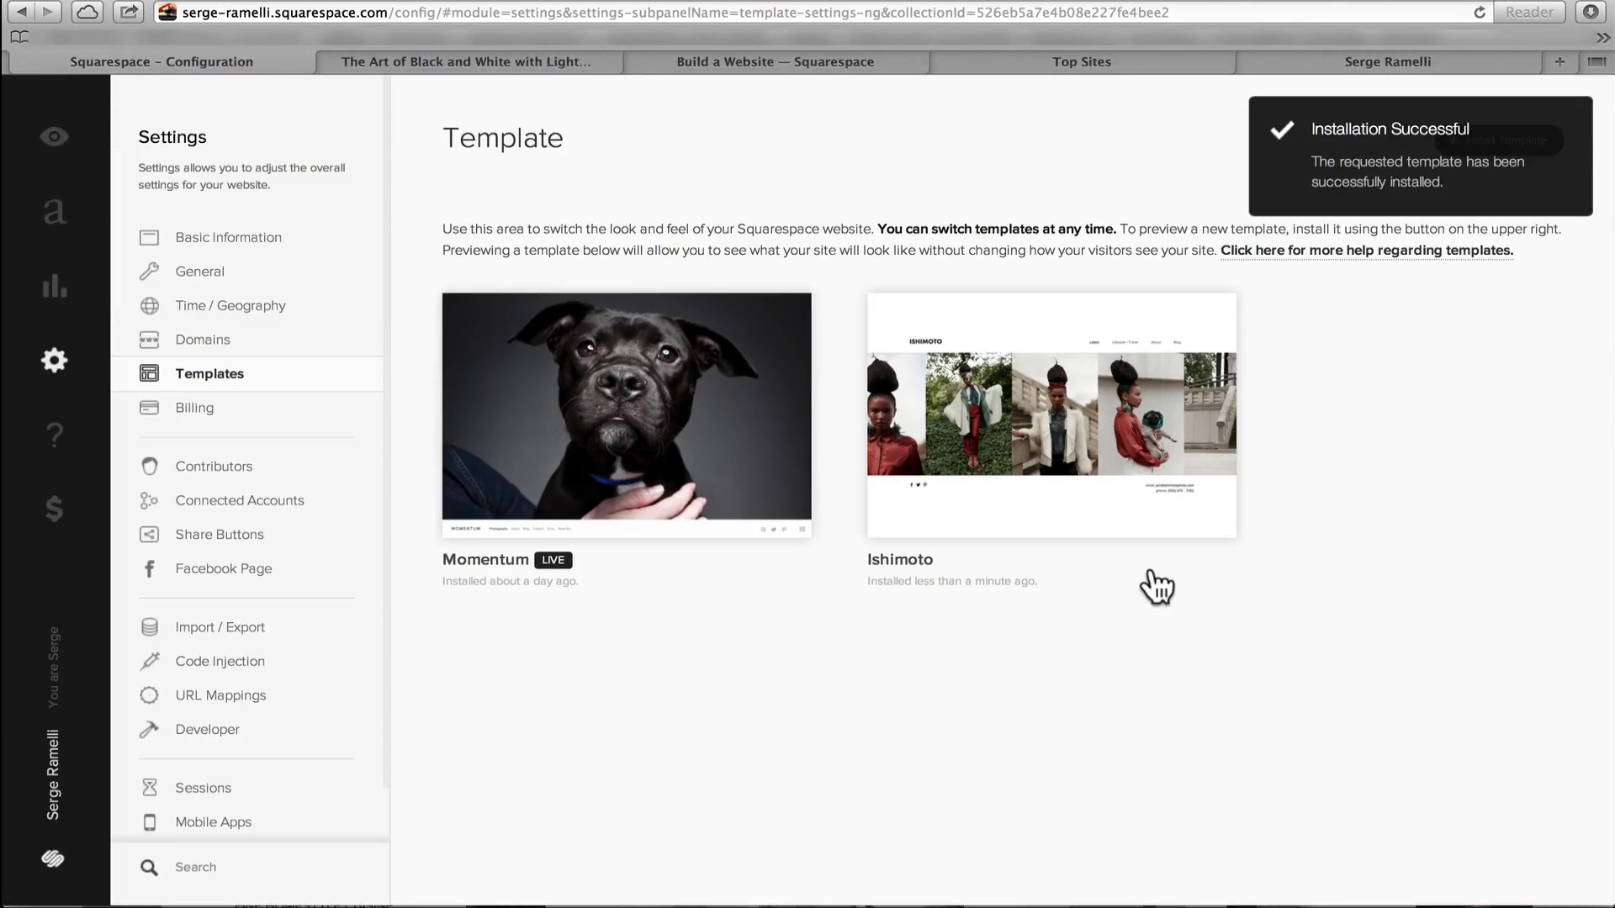
Preview the site in Ishimoto, dismiss the preview mode notice, and look over the demo Latest page
mouse_move(991, 399)
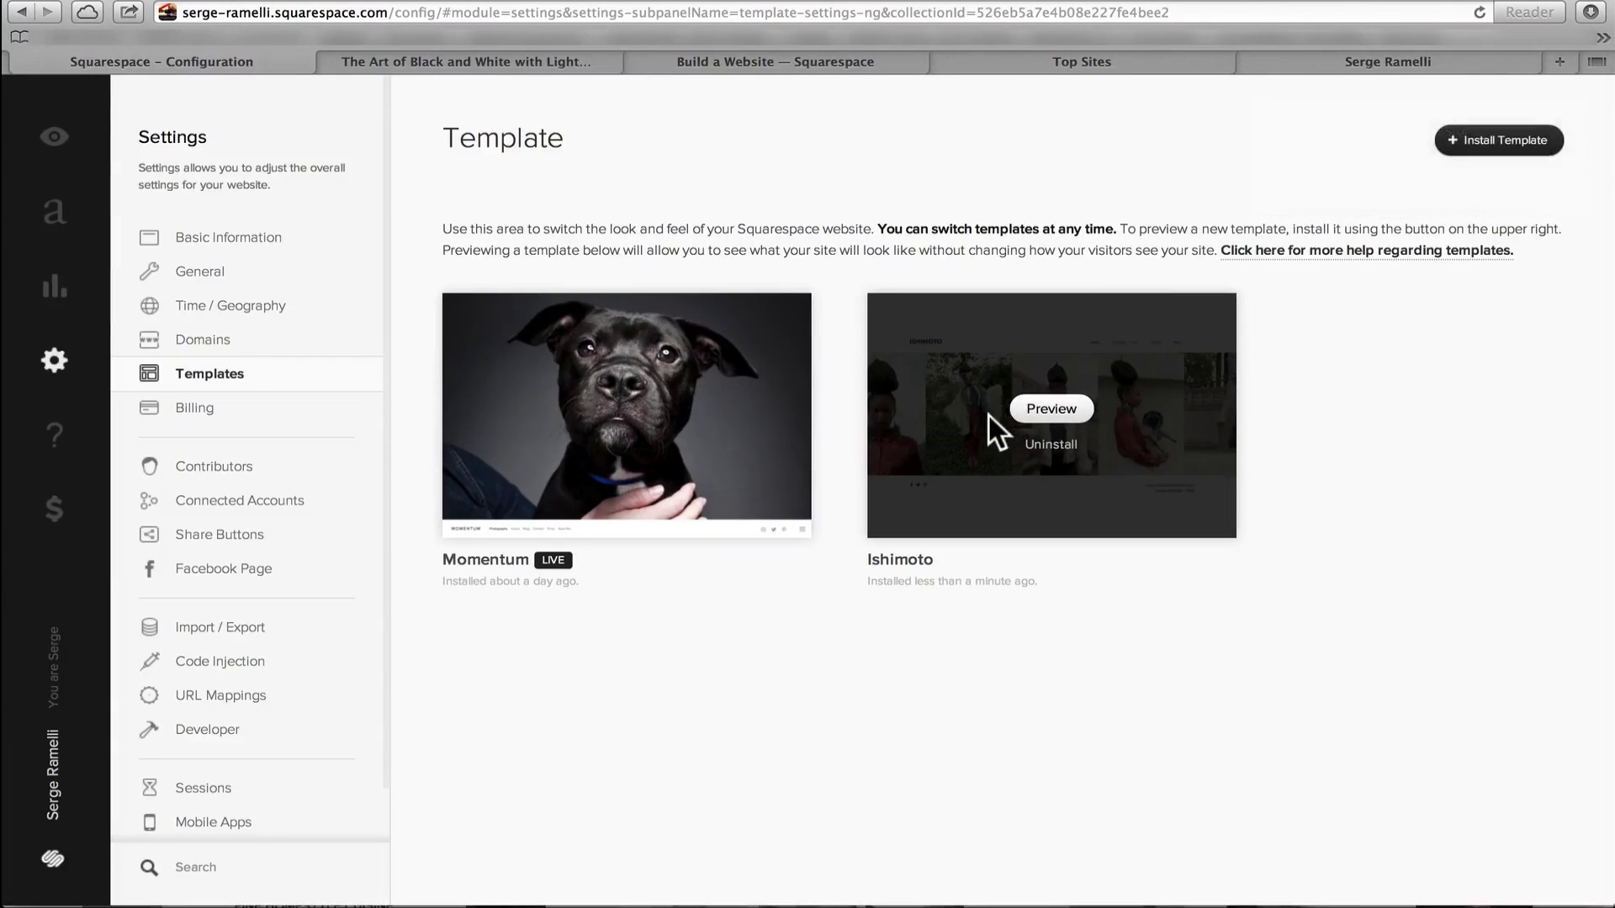
mouse_move(1056, 362)
click(1051, 410)
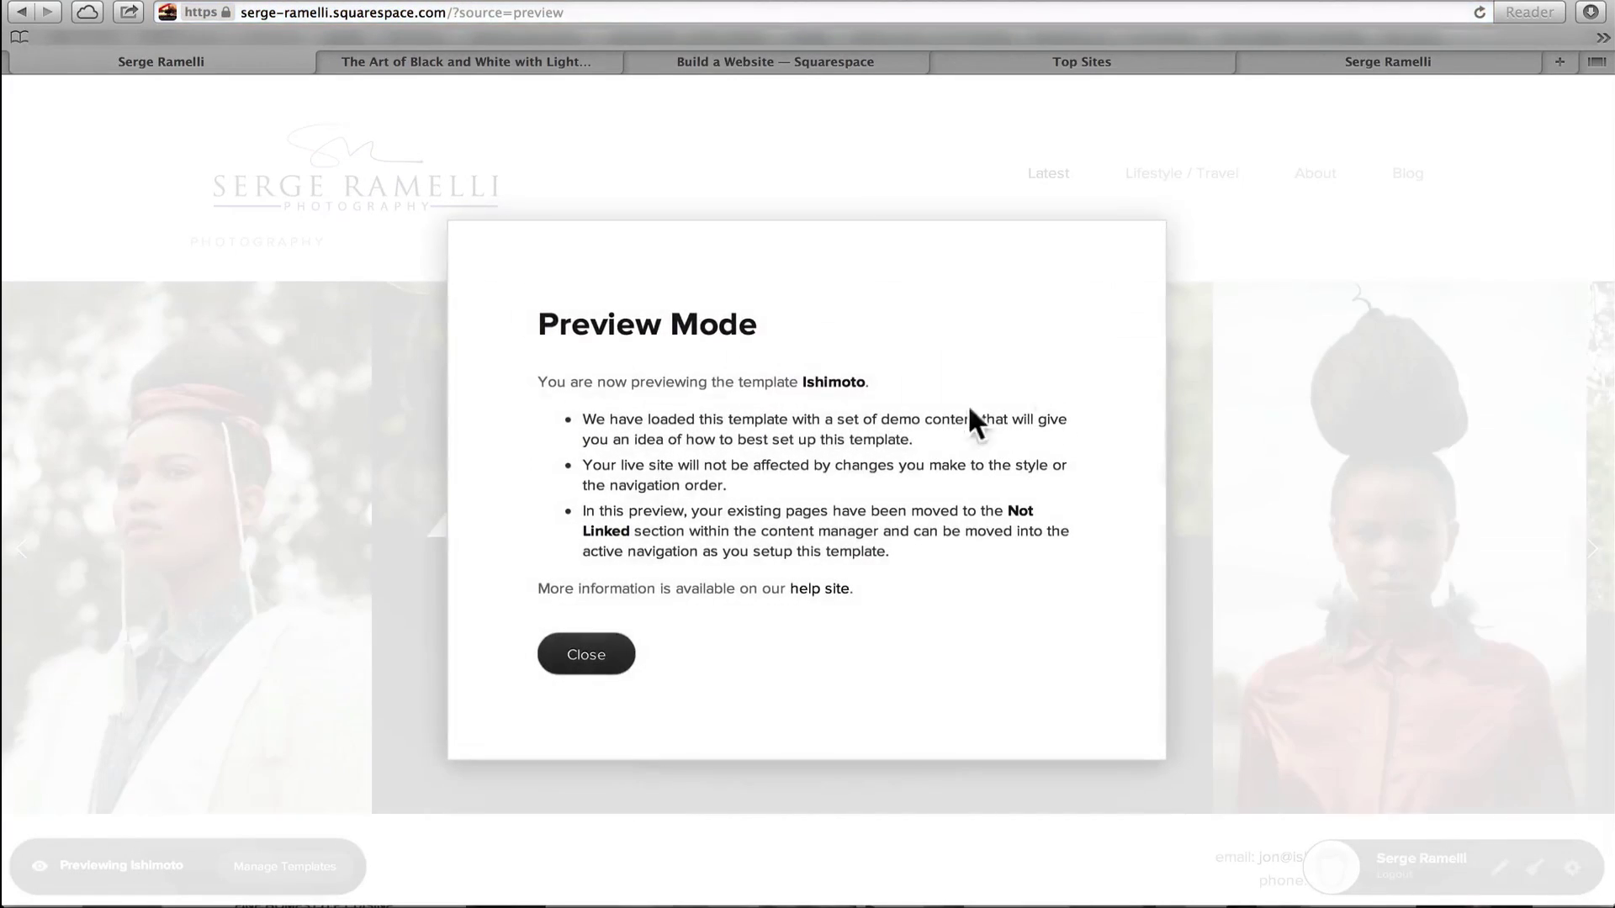
click(604, 660)
scroll(1013, 391, down, 1)
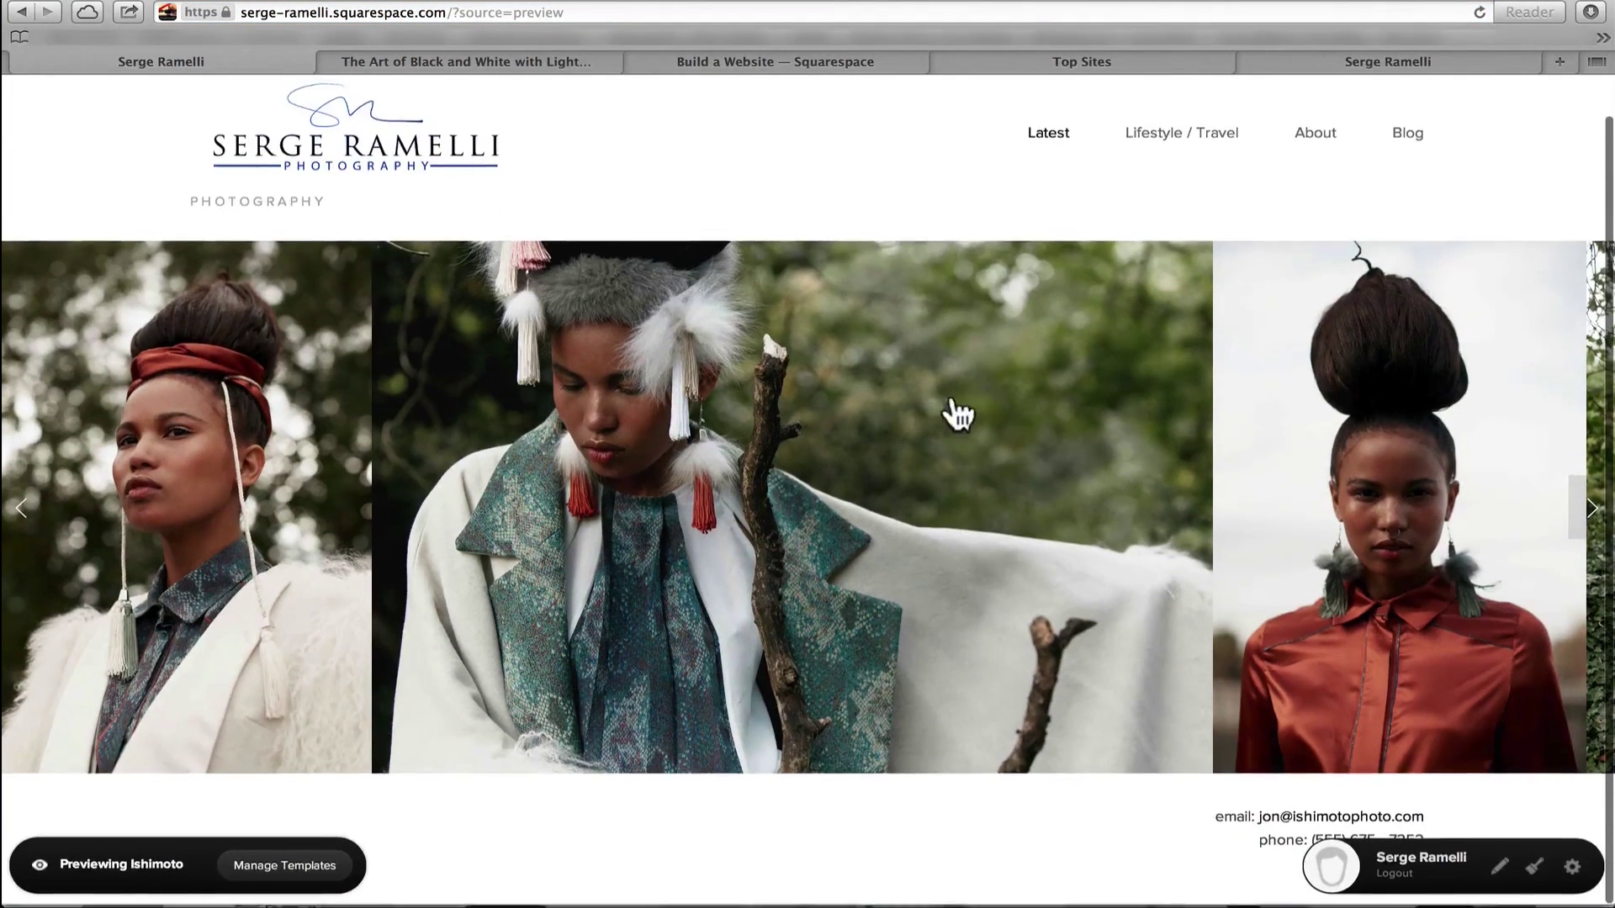
scroll(752, 341, up, 1)
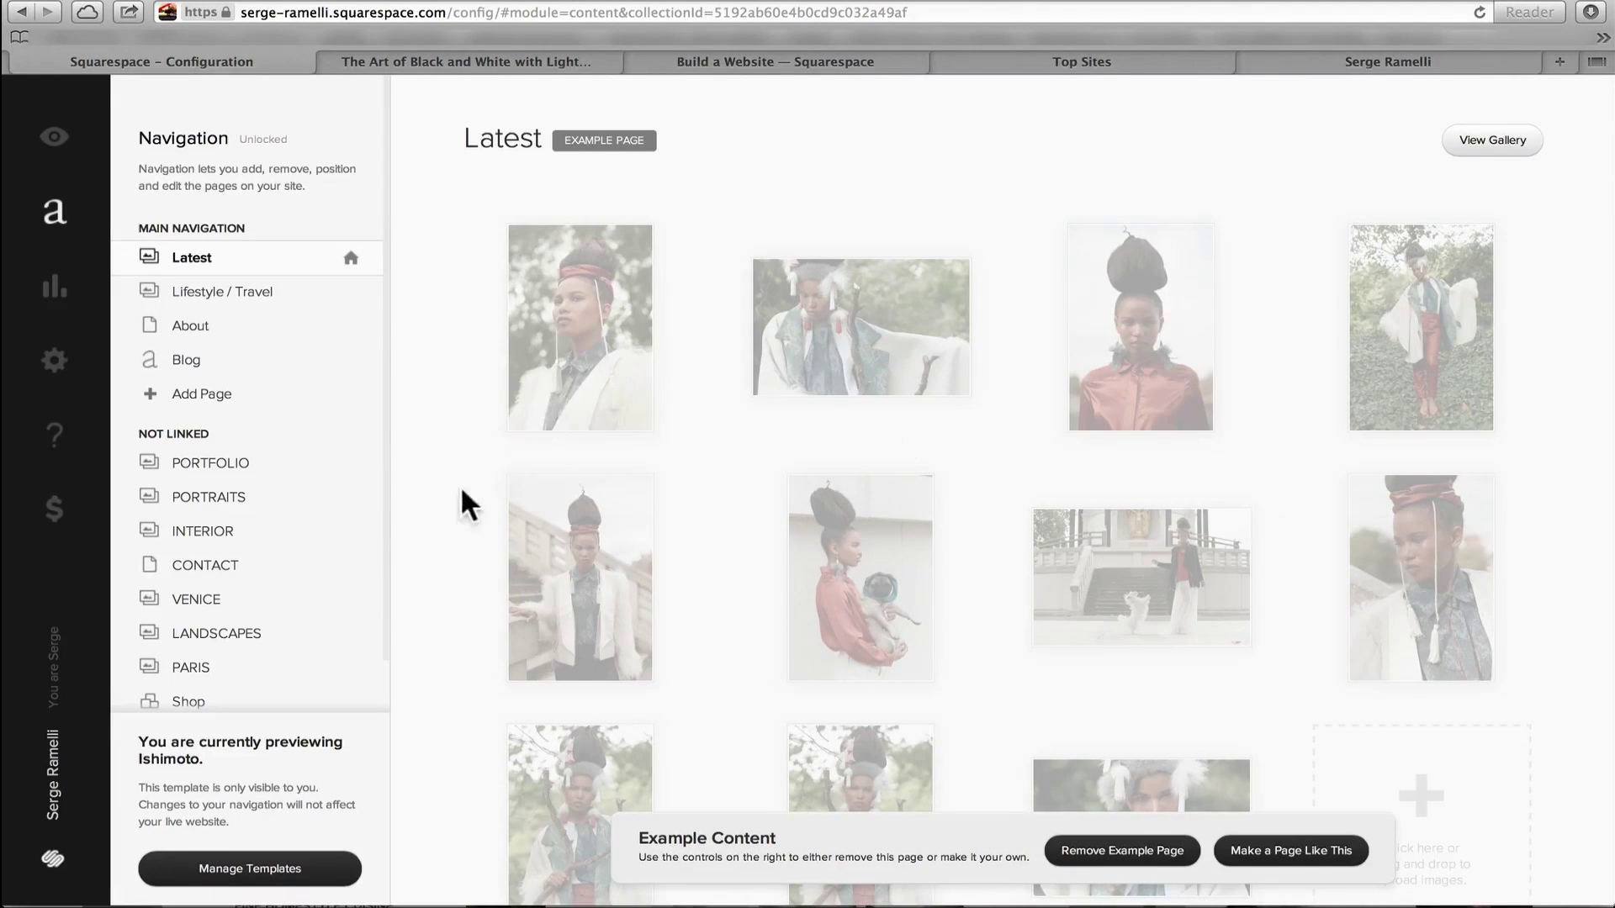
Set Ishimoto as the live template in Settings > Templates and confirm the switch
click(56, 361)
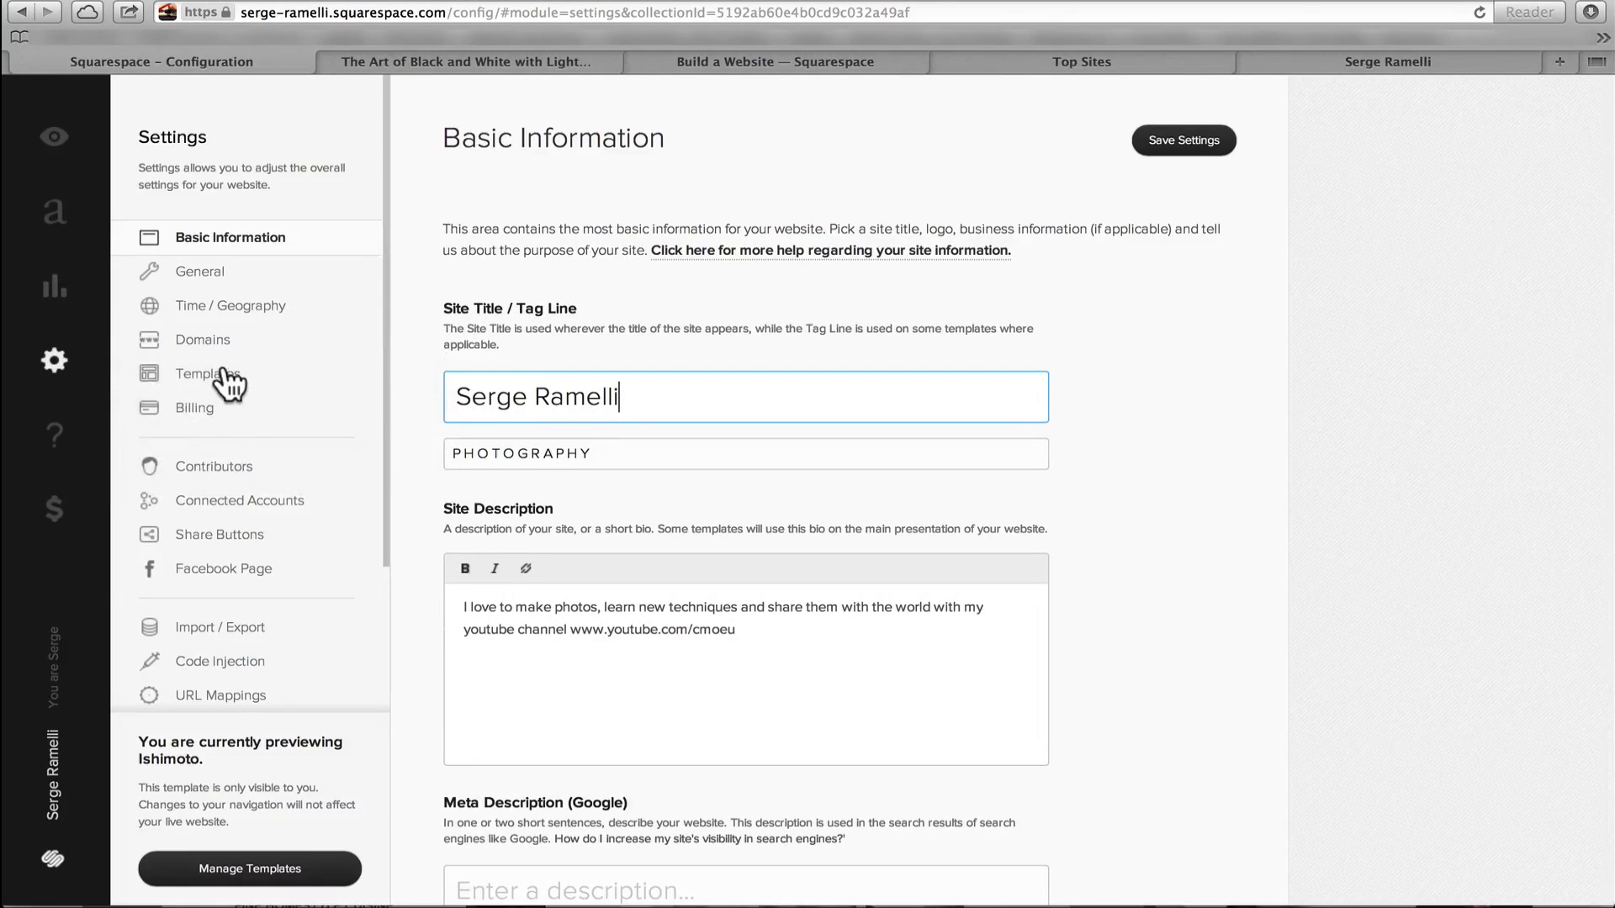
click(223, 374)
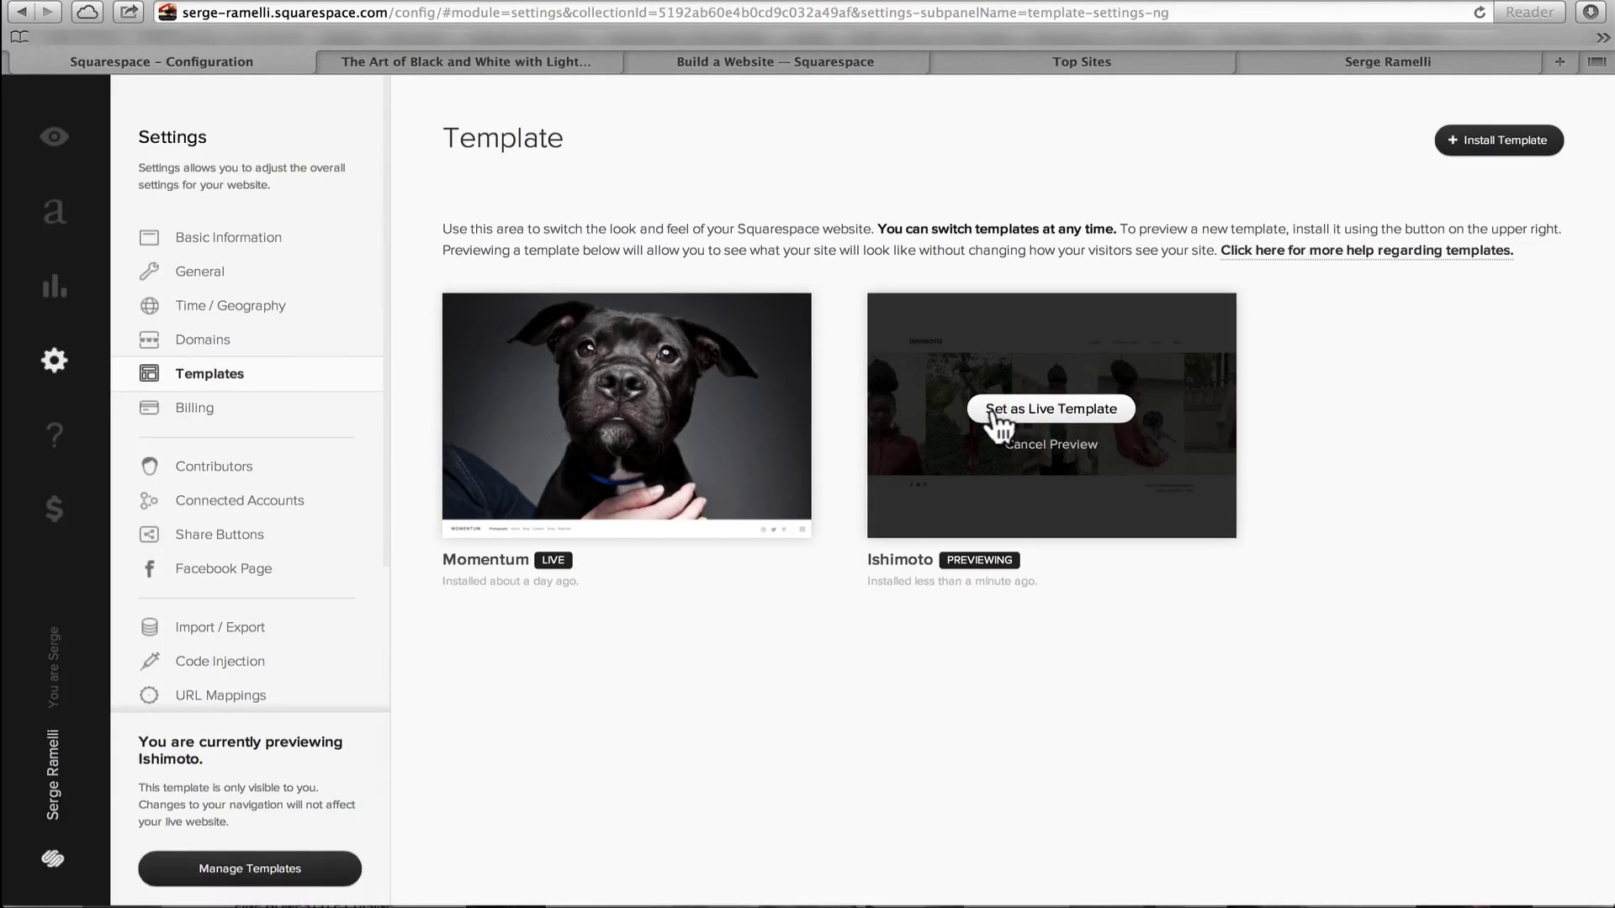
click(1058, 412)
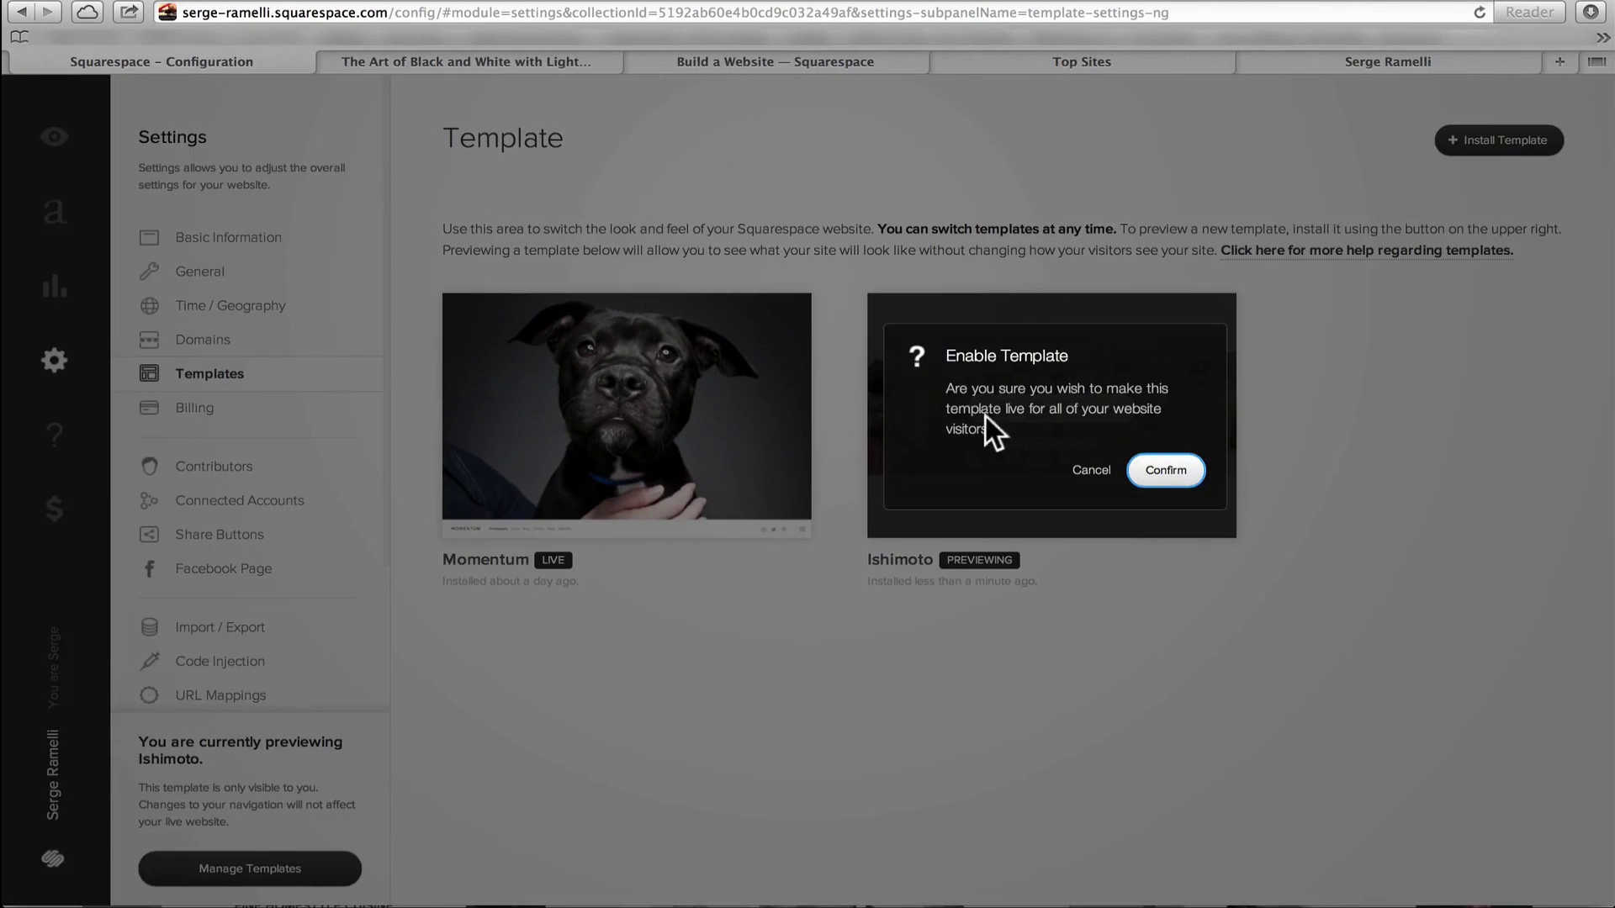
click(1167, 476)
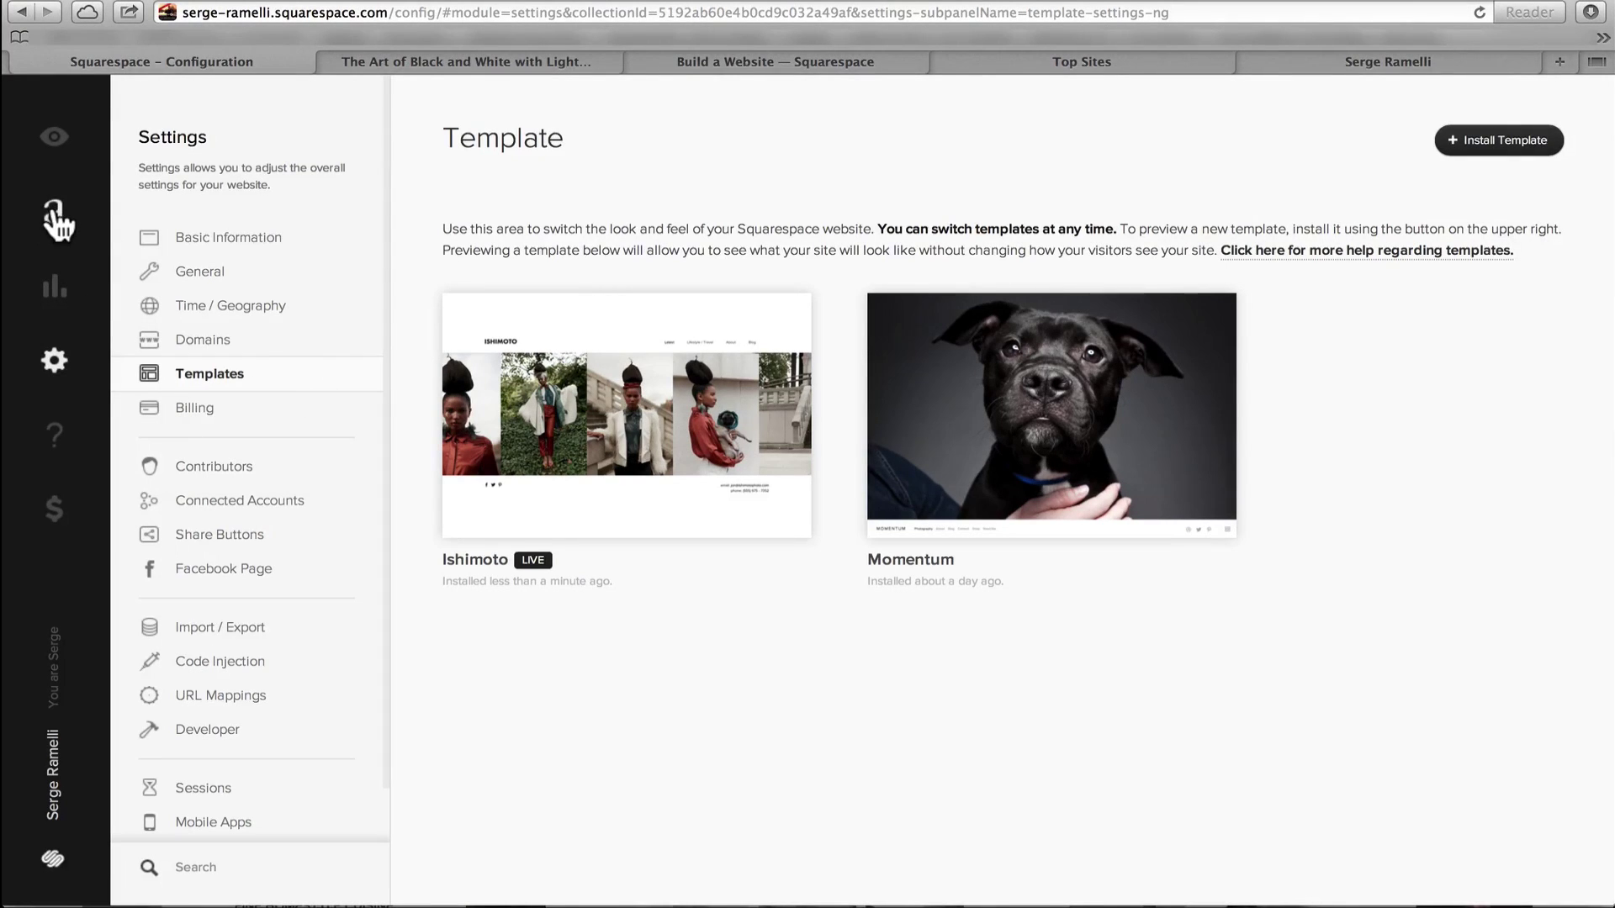
Set PORTFOLIO as the homepage from its page settings, confirm, and save
click(57, 220)
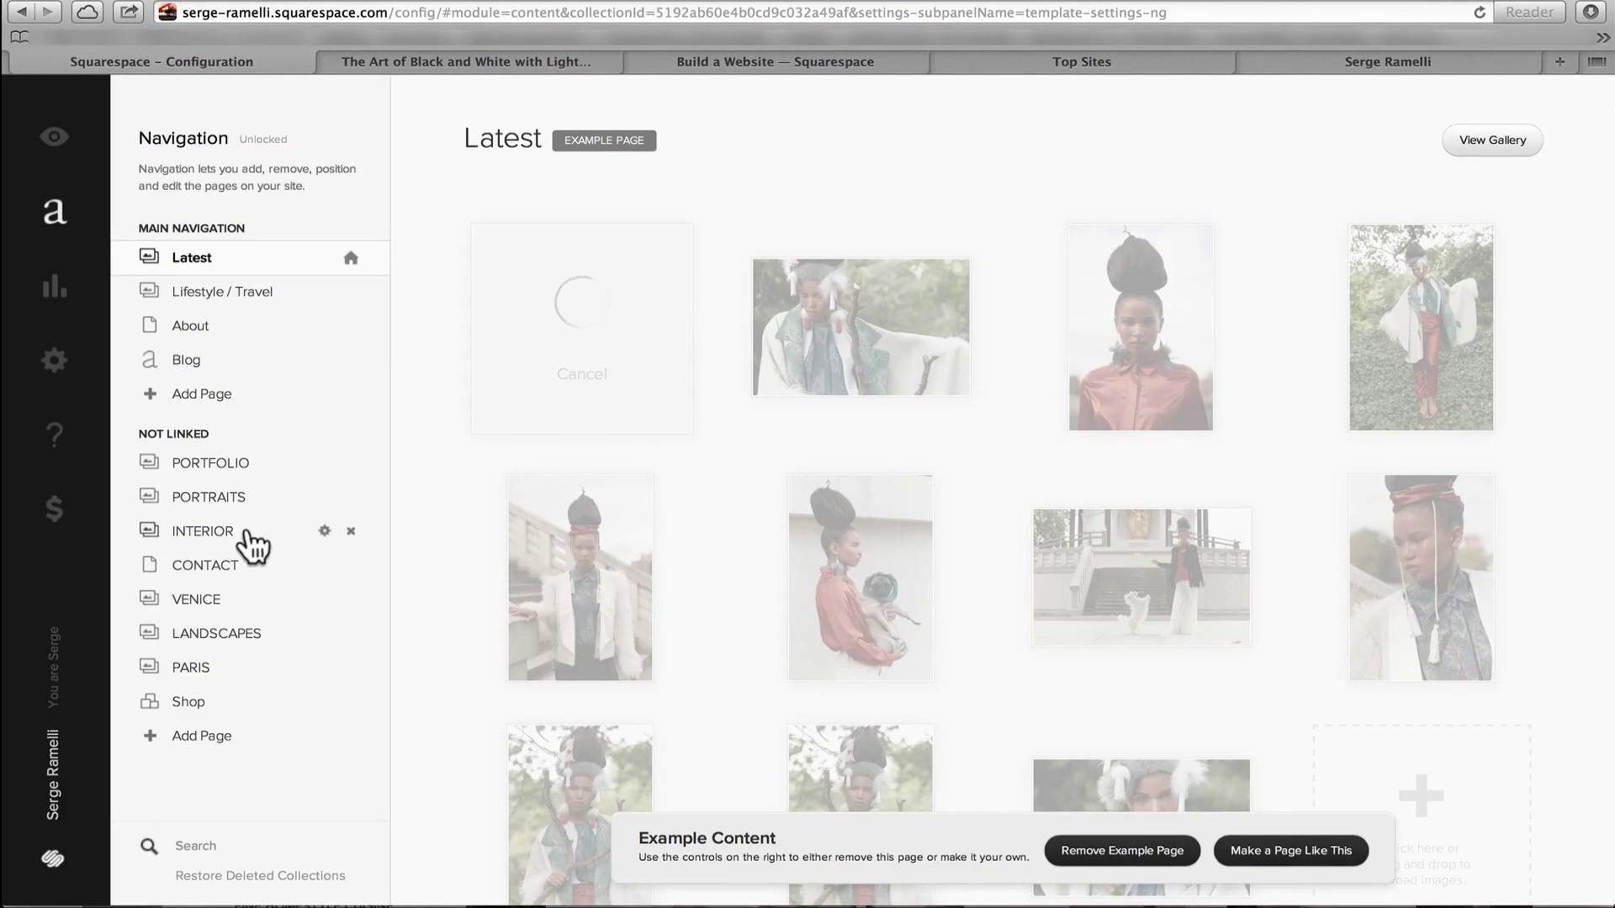
click(238, 464)
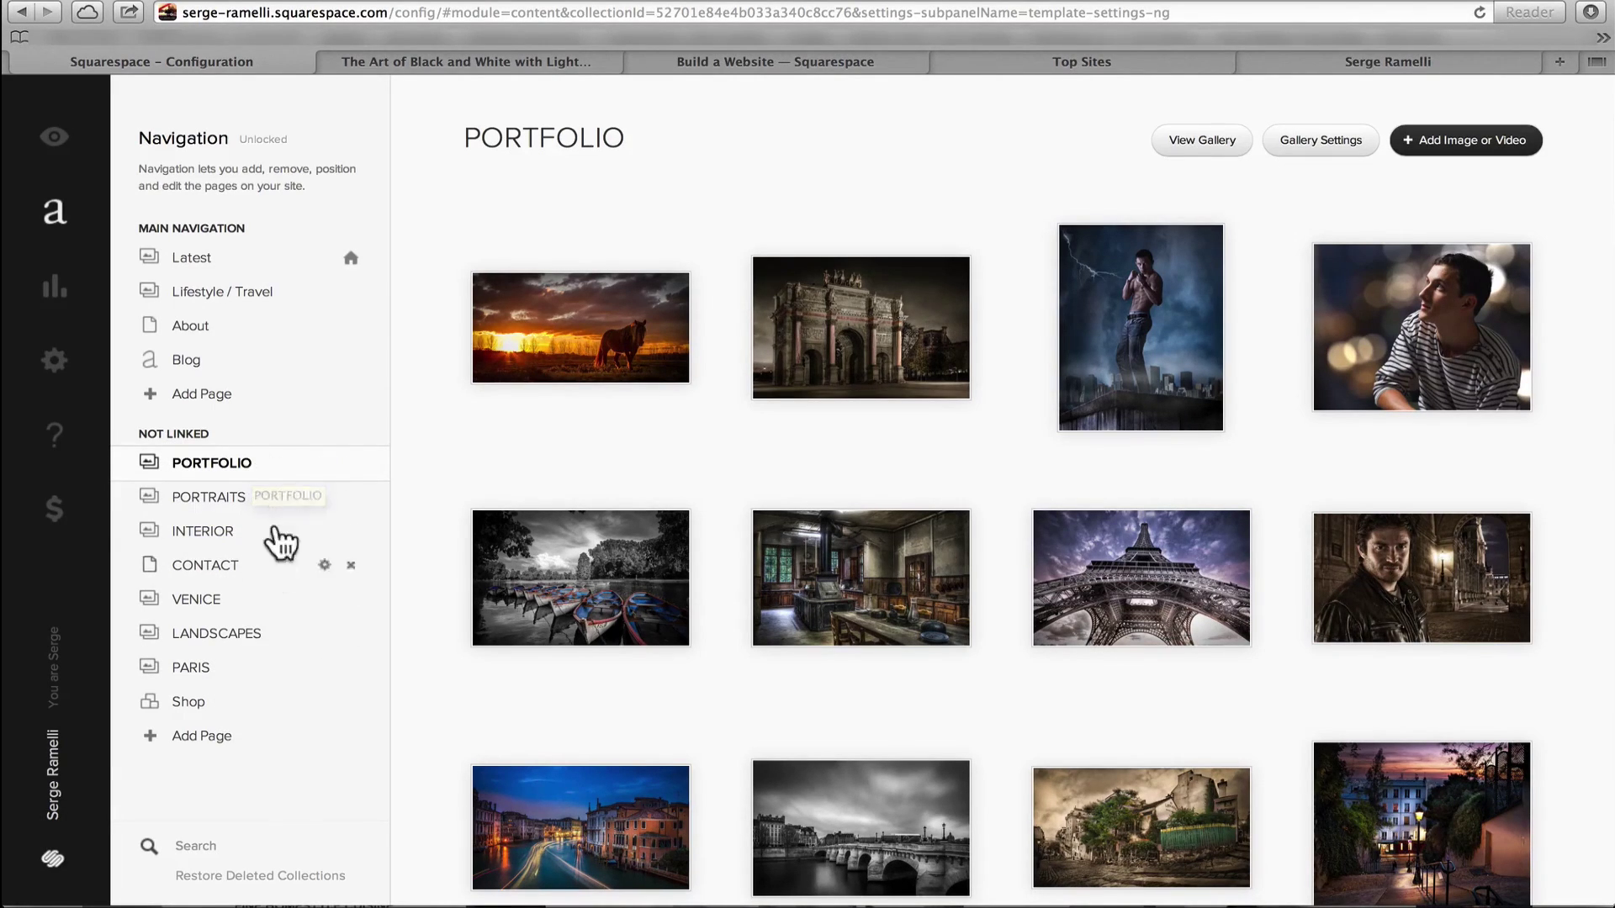
click(325, 464)
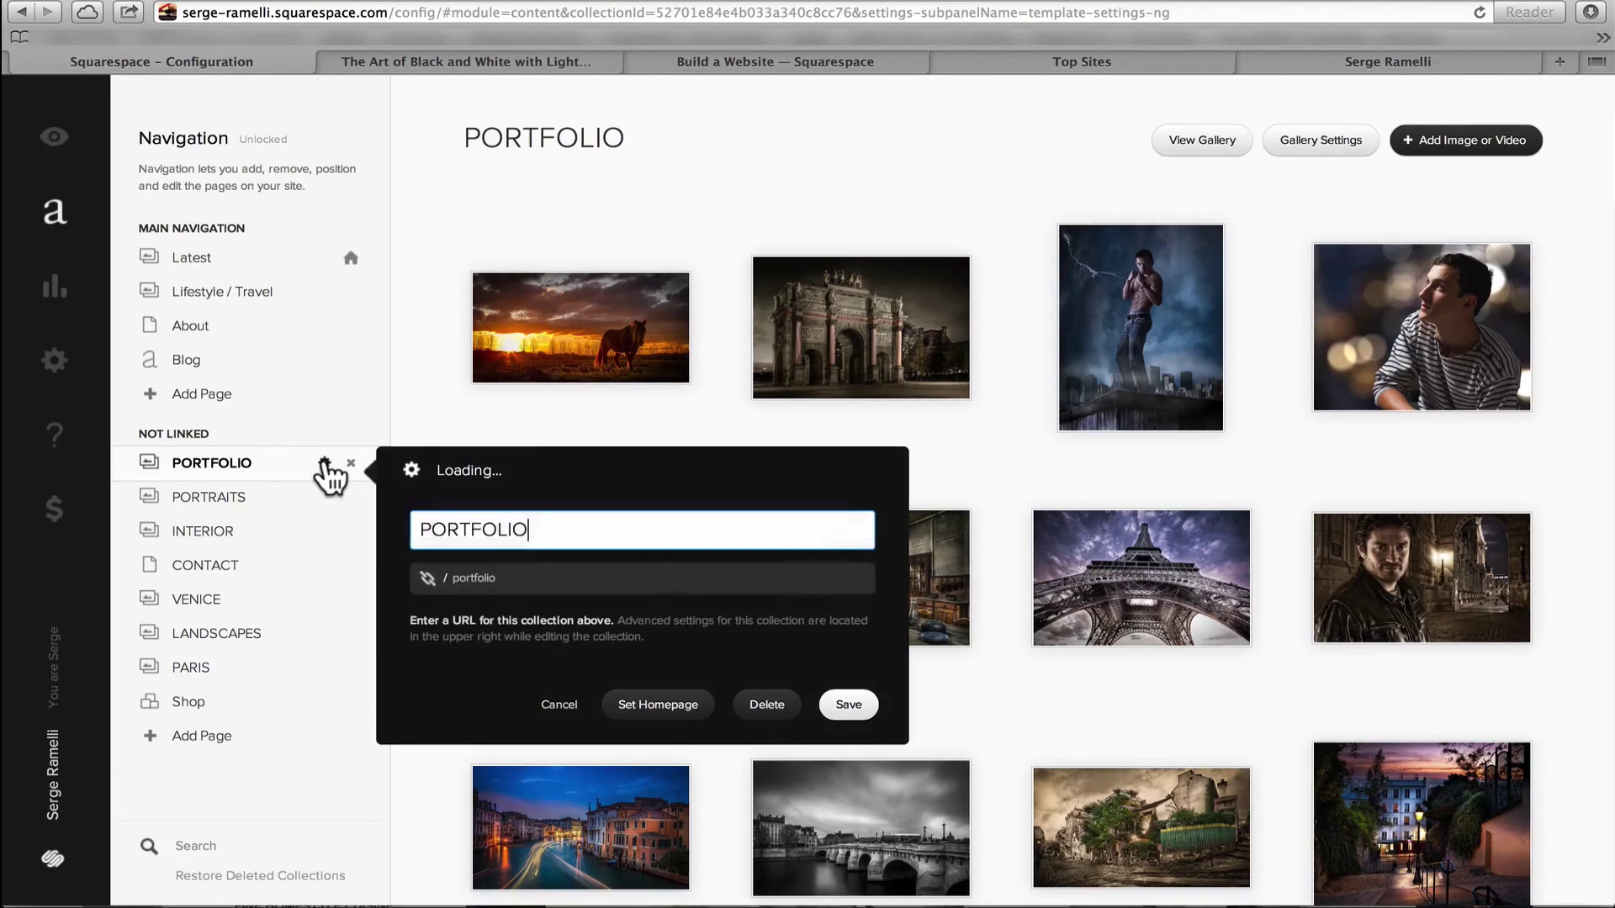
click(658, 704)
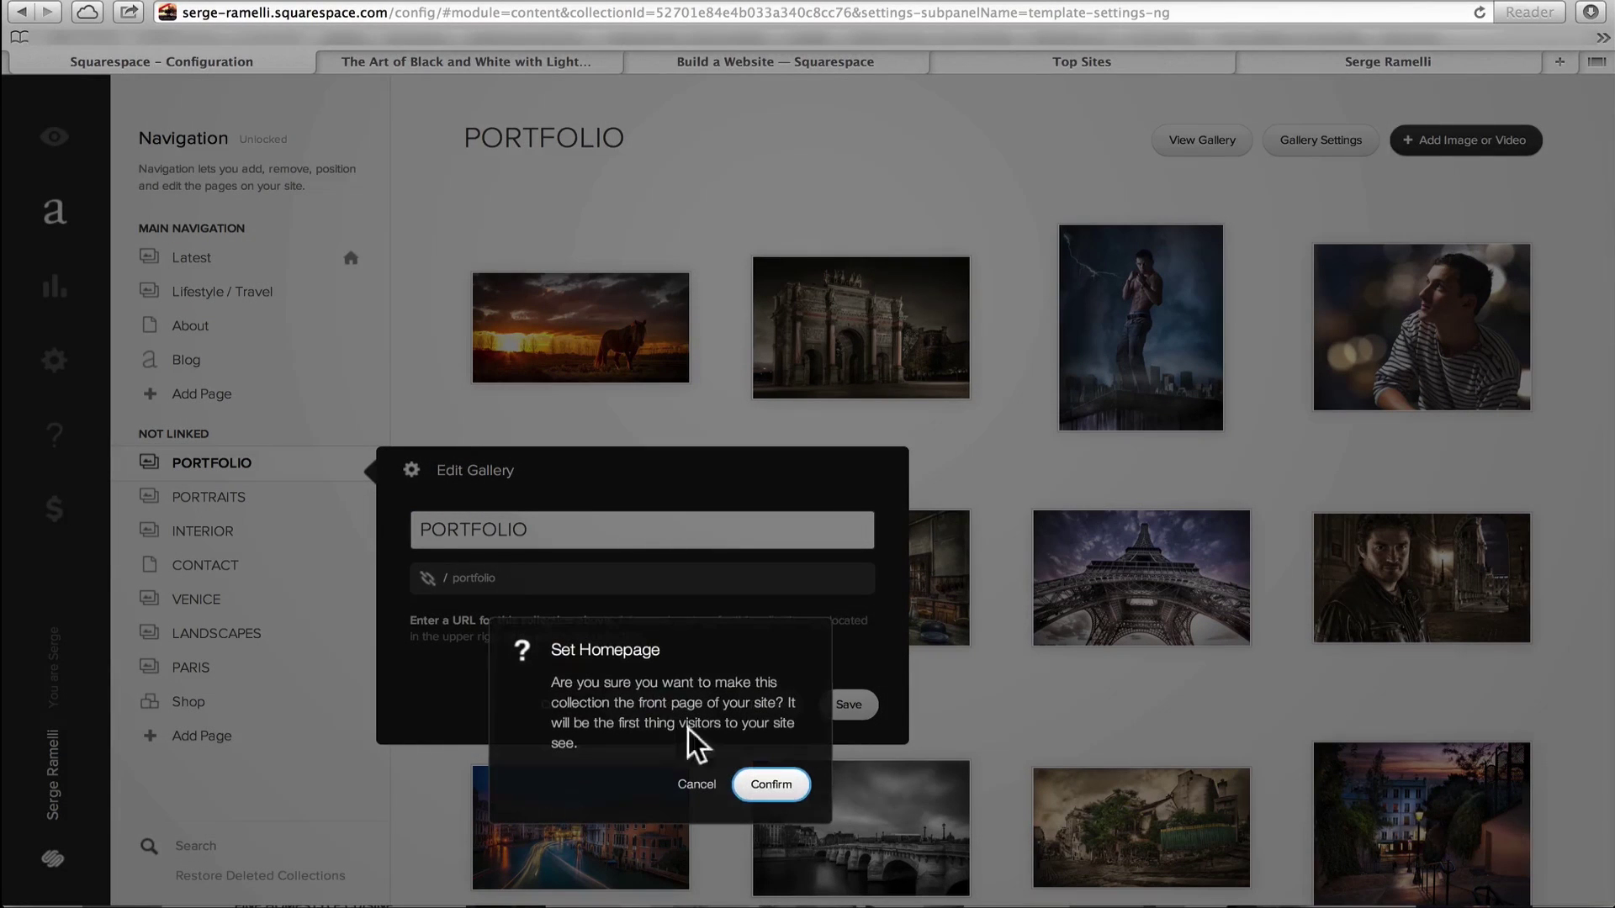
click(771, 788)
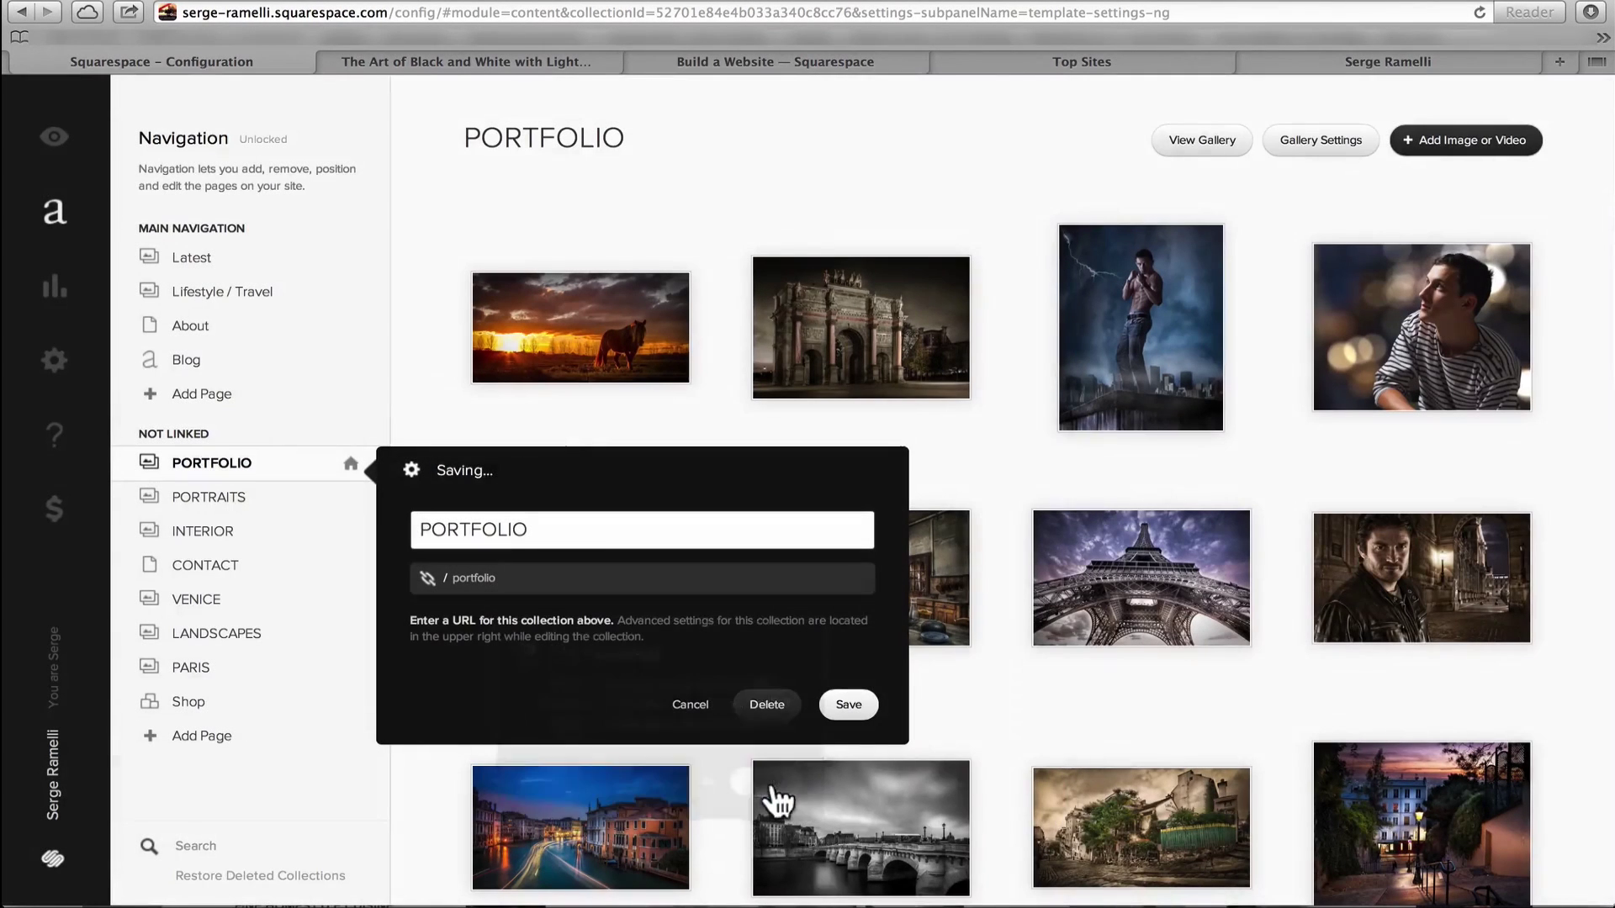
click(849, 706)
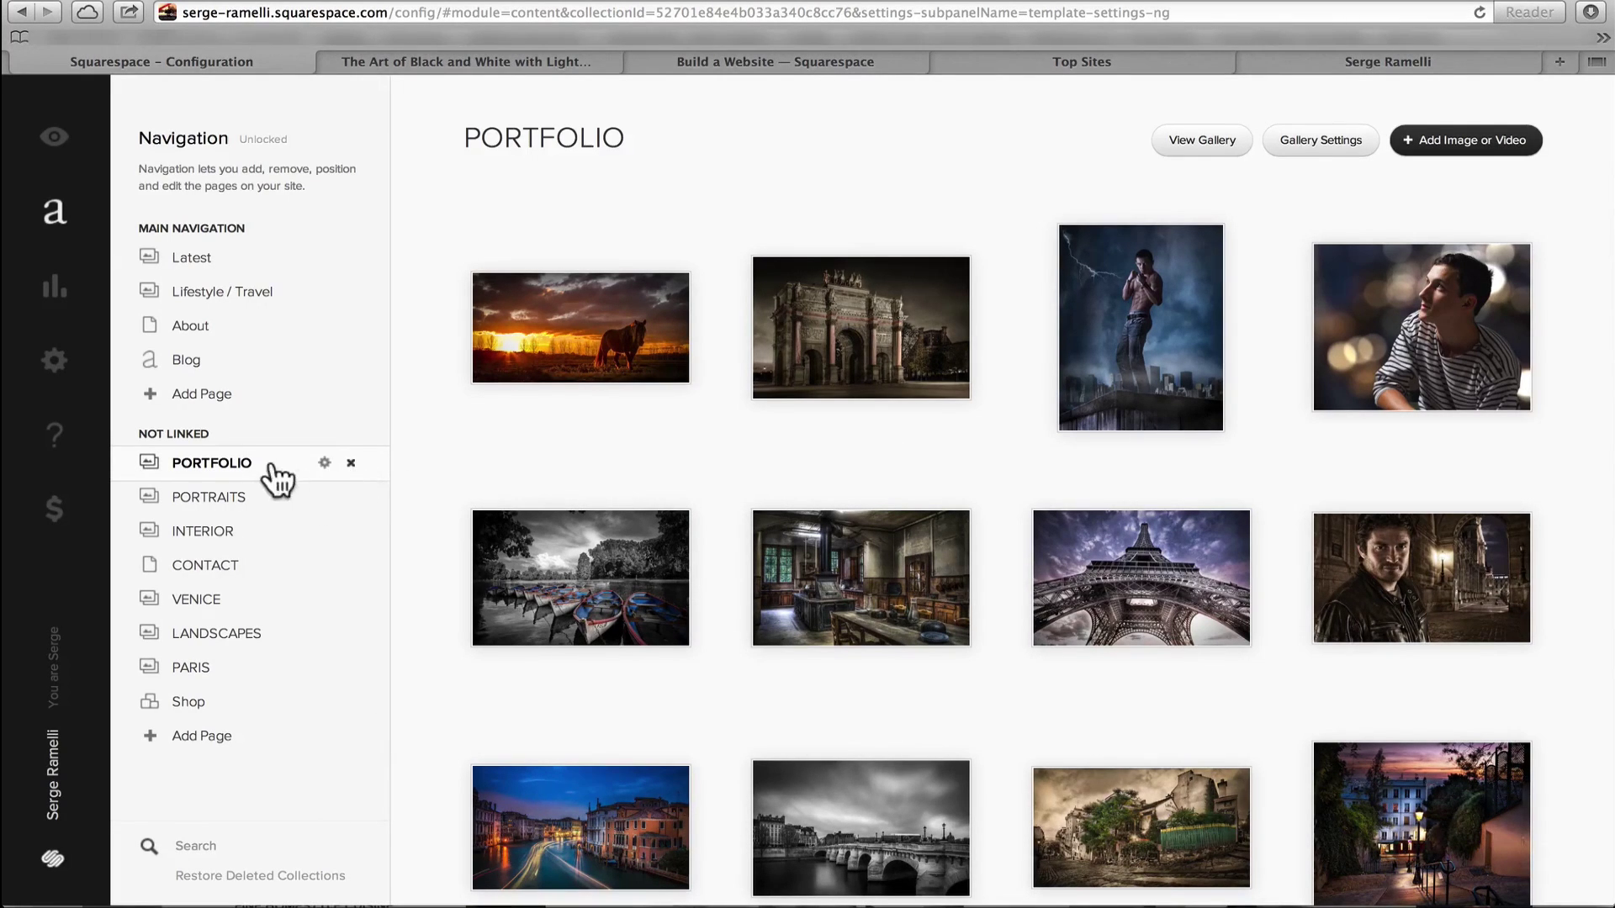
Link PORTFOLIO, PARIS, LANDSCAPES, PORTRAITS and INTERIOR in the main navigation, in that order
drag(263, 473, 253, 246)
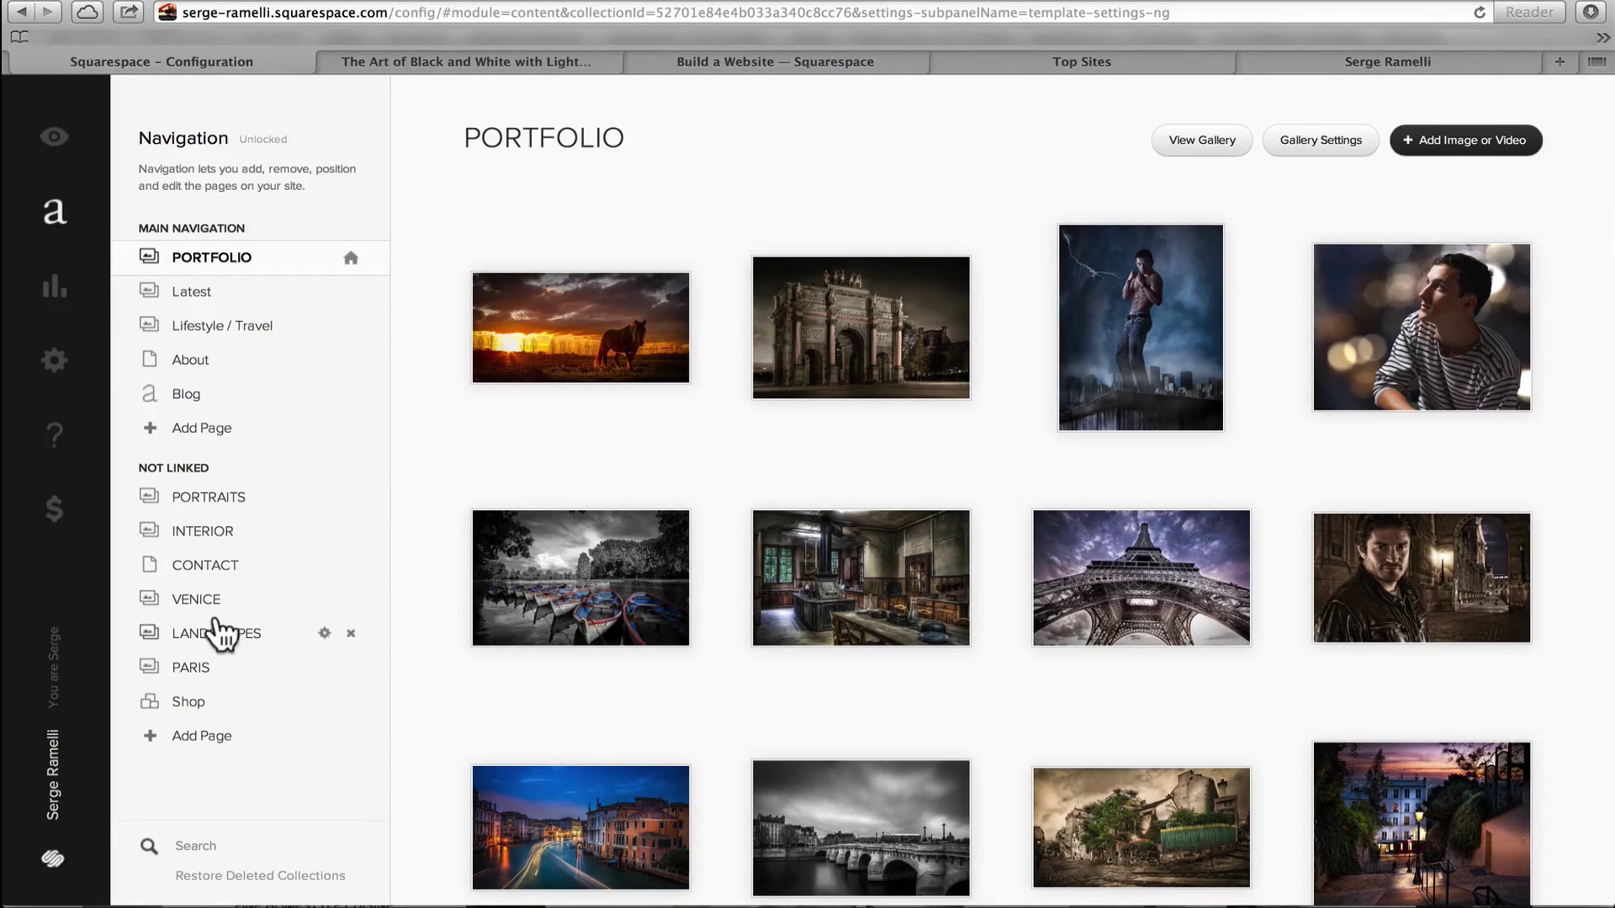
drag(231, 637, 244, 311)
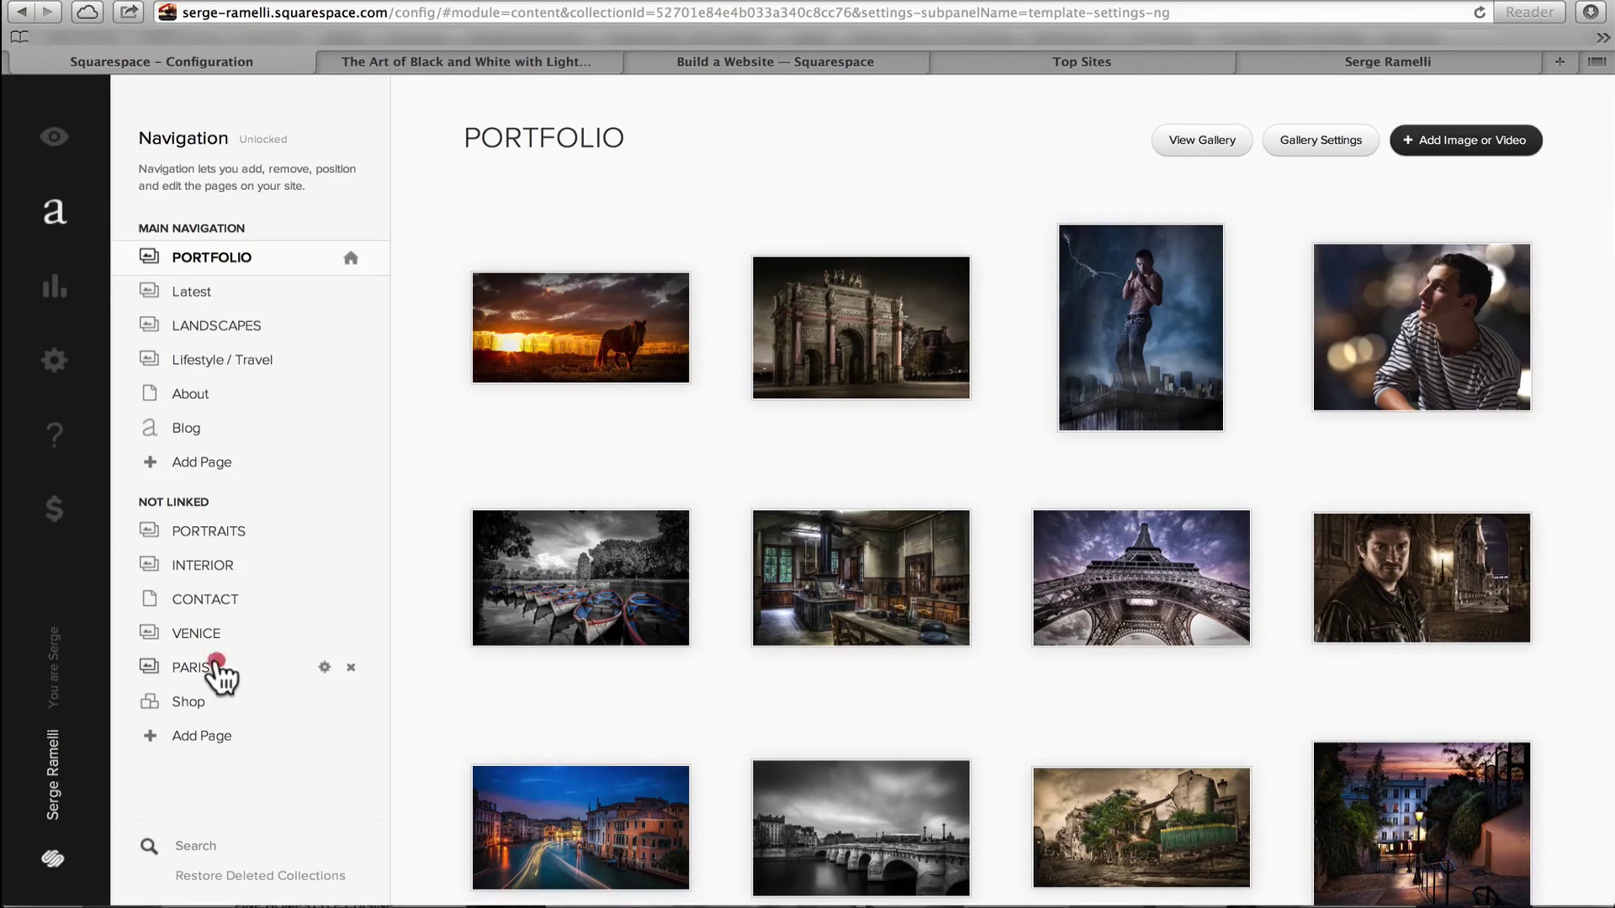
drag(219, 668, 224, 313)
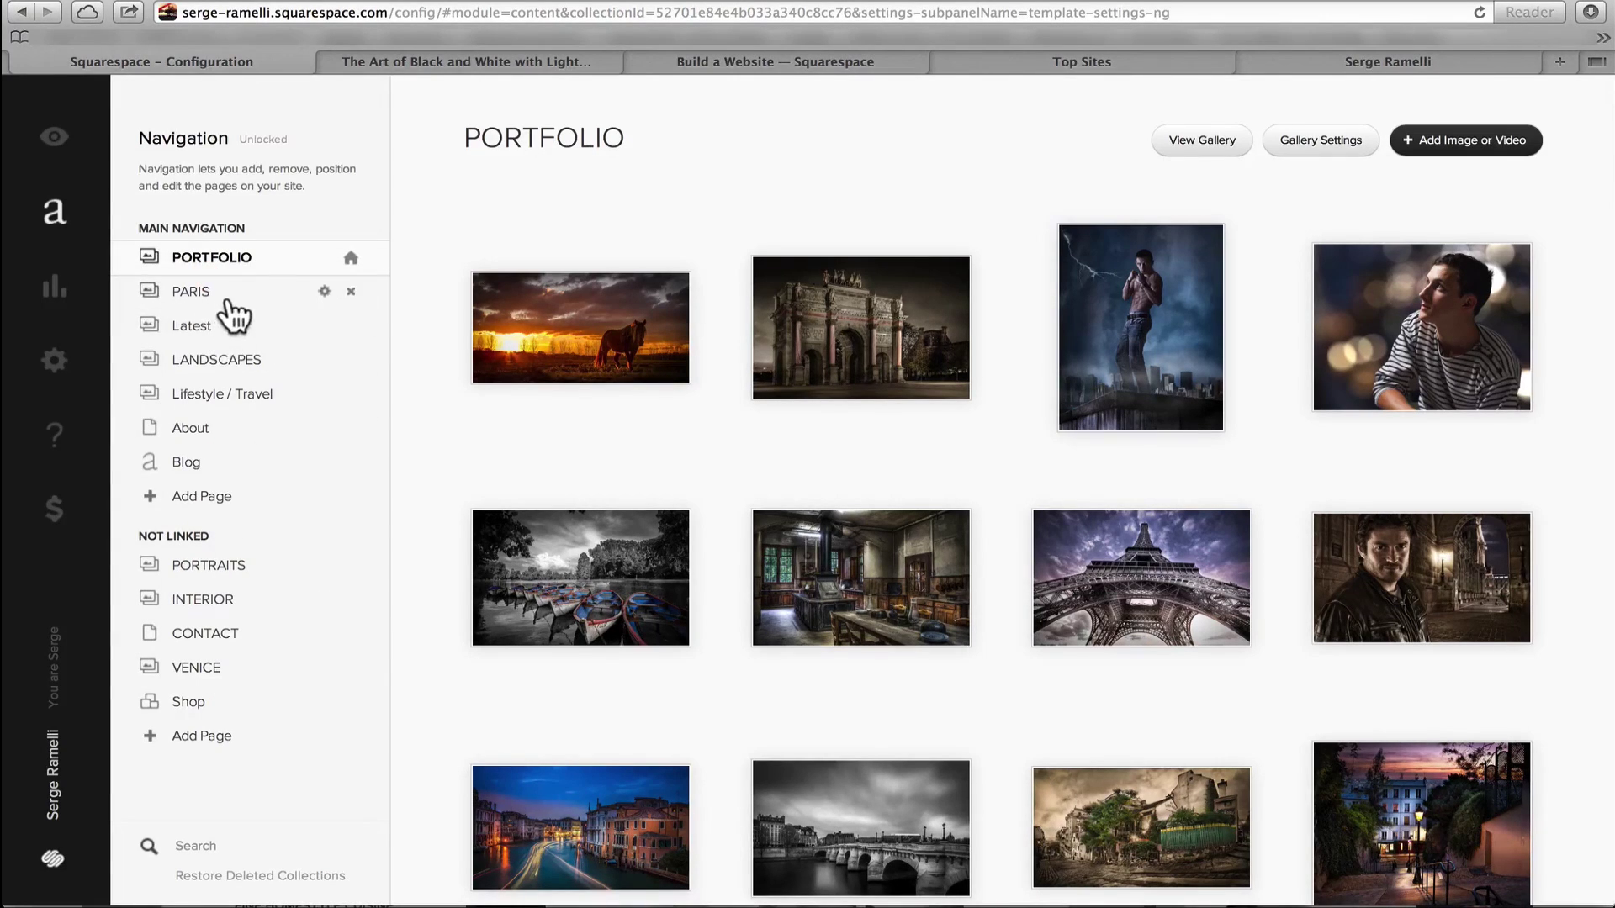
drag(237, 370, 237, 308)
drag(237, 580, 256, 379)
drag(226, 601, 255, 426)
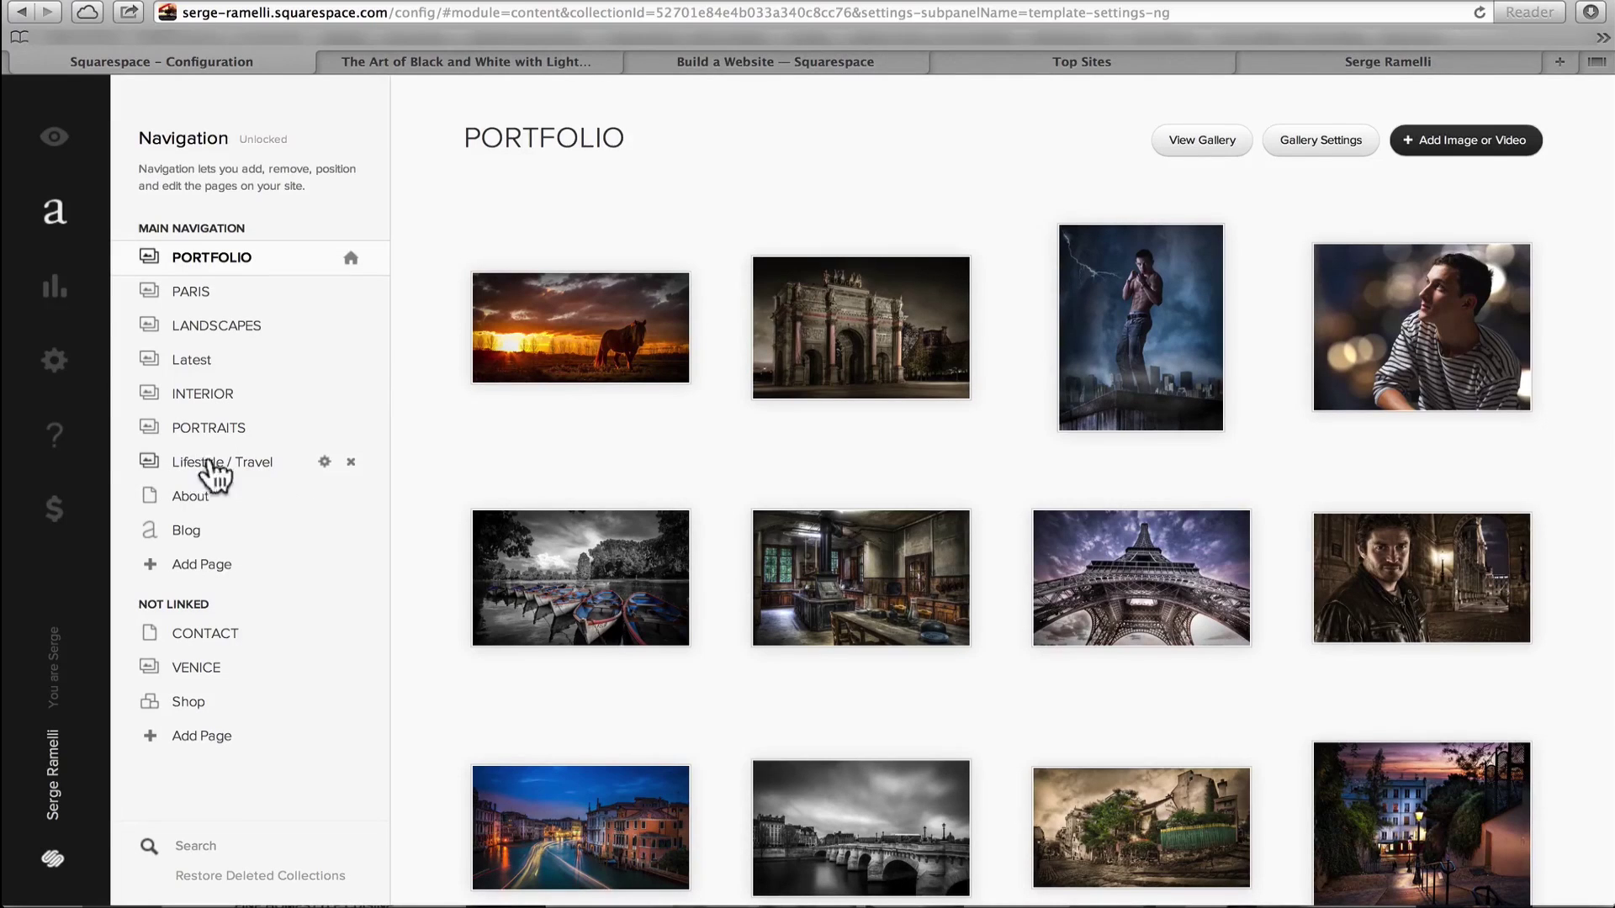
Delete the Lifestyle / Travel and Blog demo pages
click(351, 462)
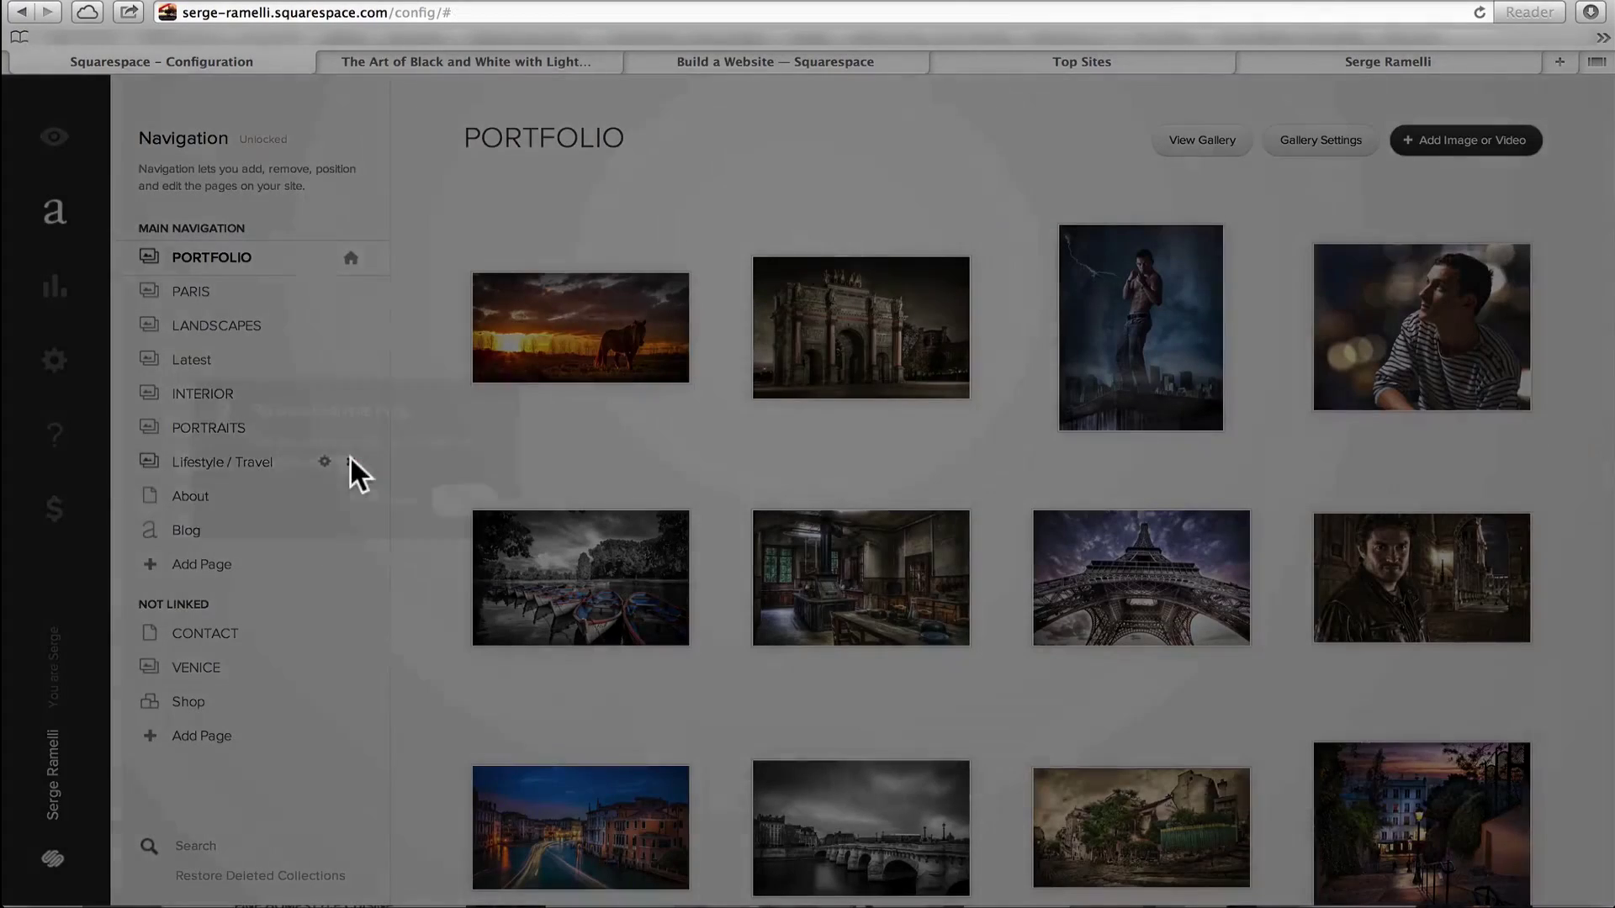
click(468, 505)
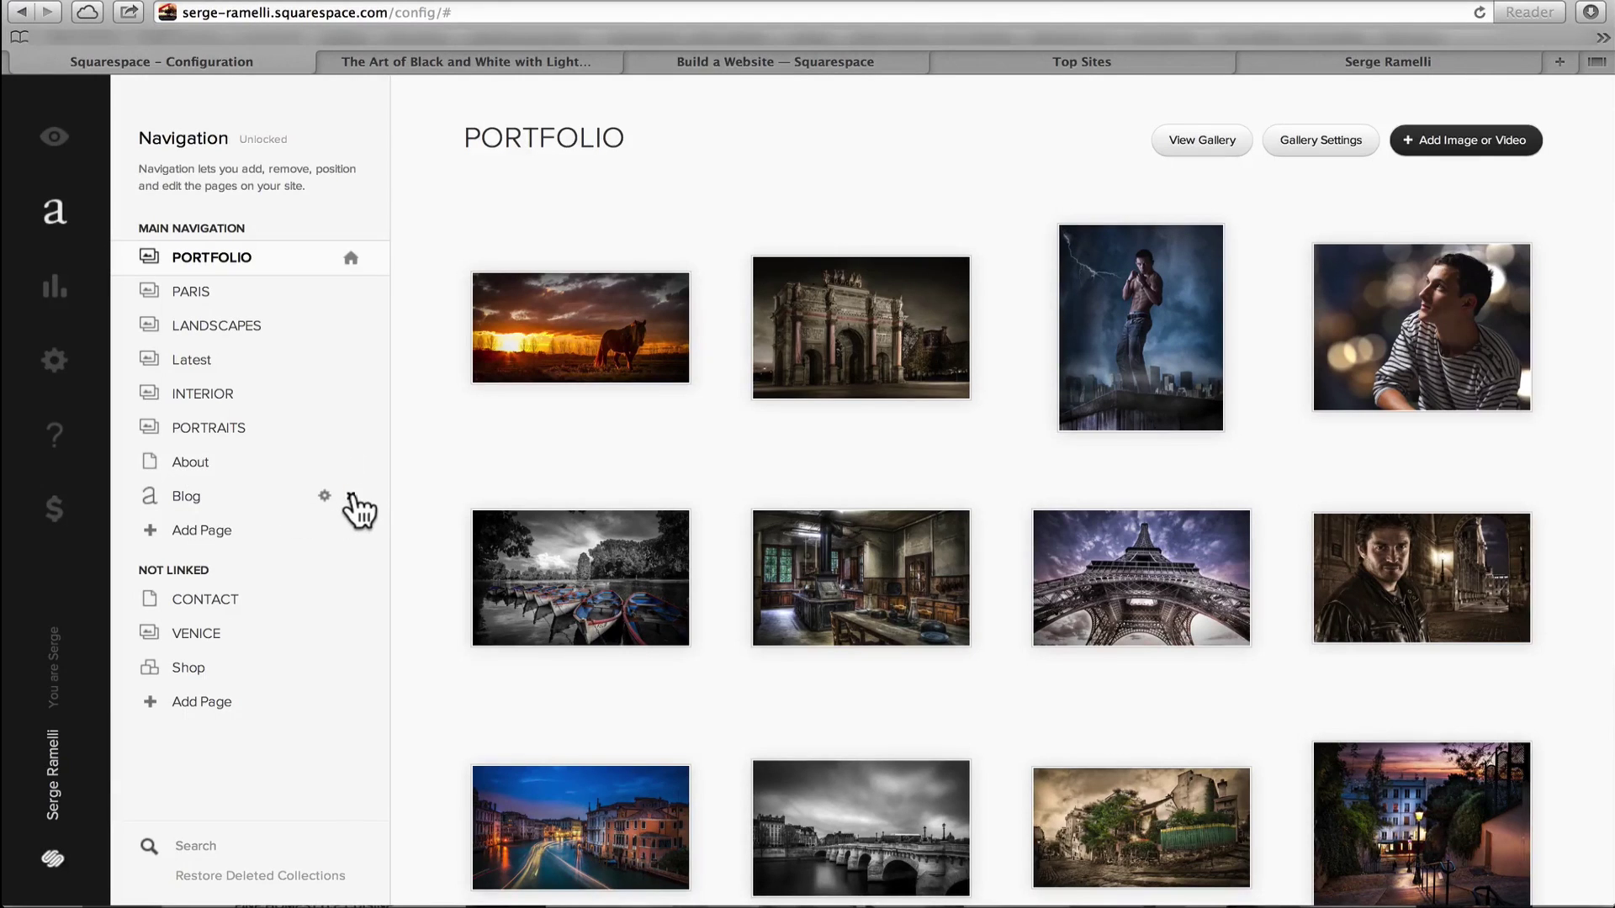
click(352, 496)
click(471, 541)
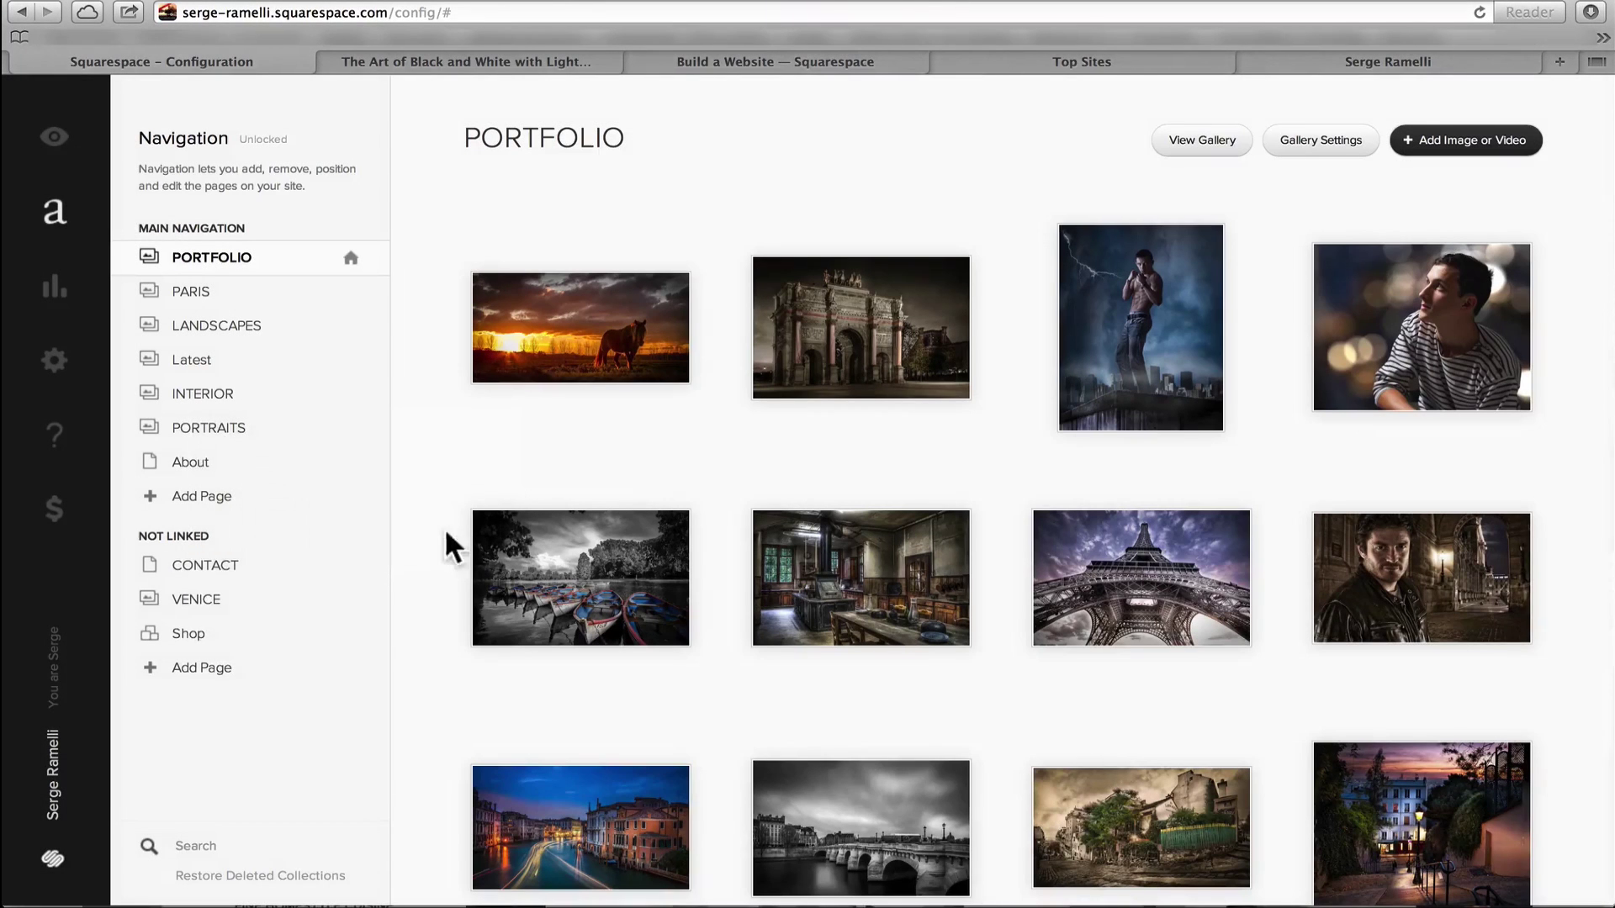
Add VENICE to the main navigation and delete the Latest demo page
drag(189, 599, 249, 347)
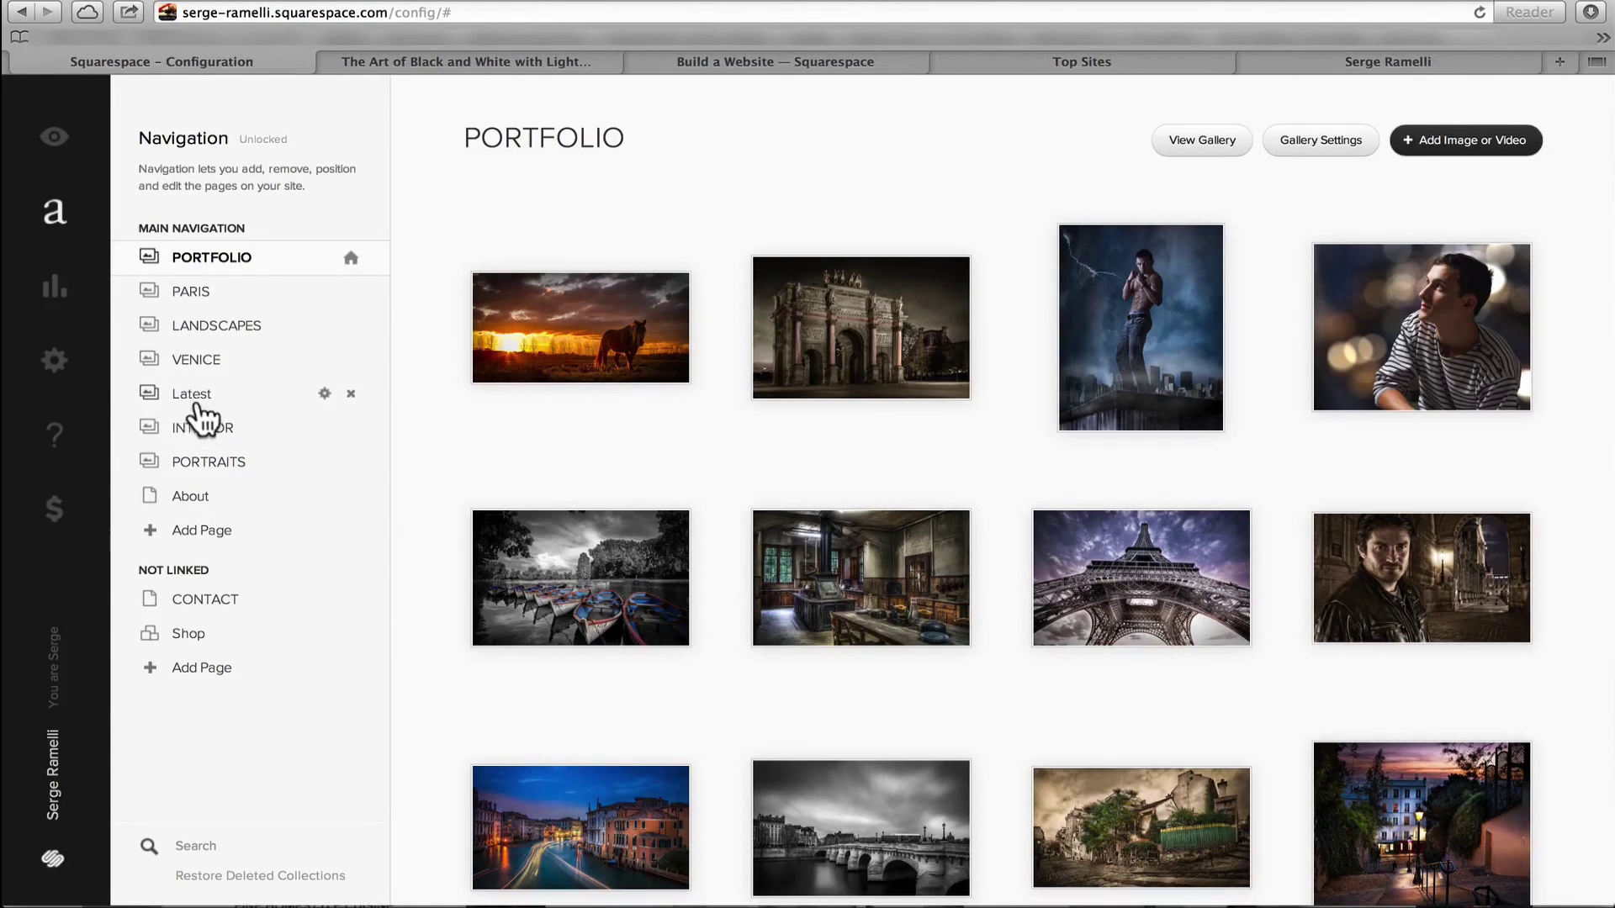
click(352, 393)
click(459, 438)
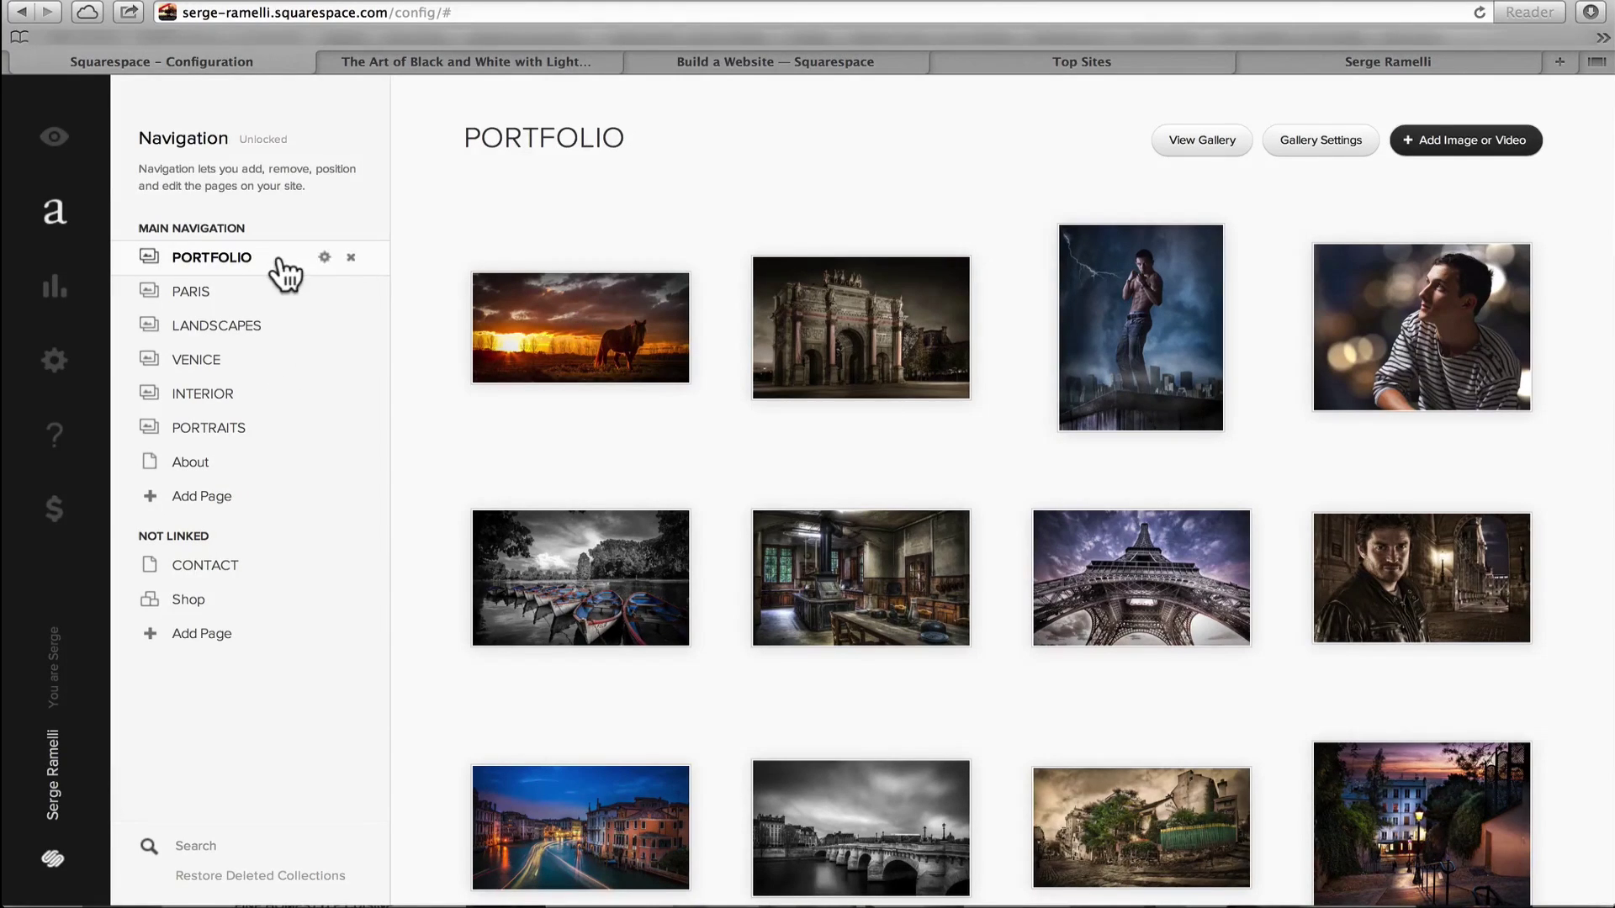
Advance the live portfolio homepage slideshow until the Eiffel Tower photo is centred
click(52, 135)
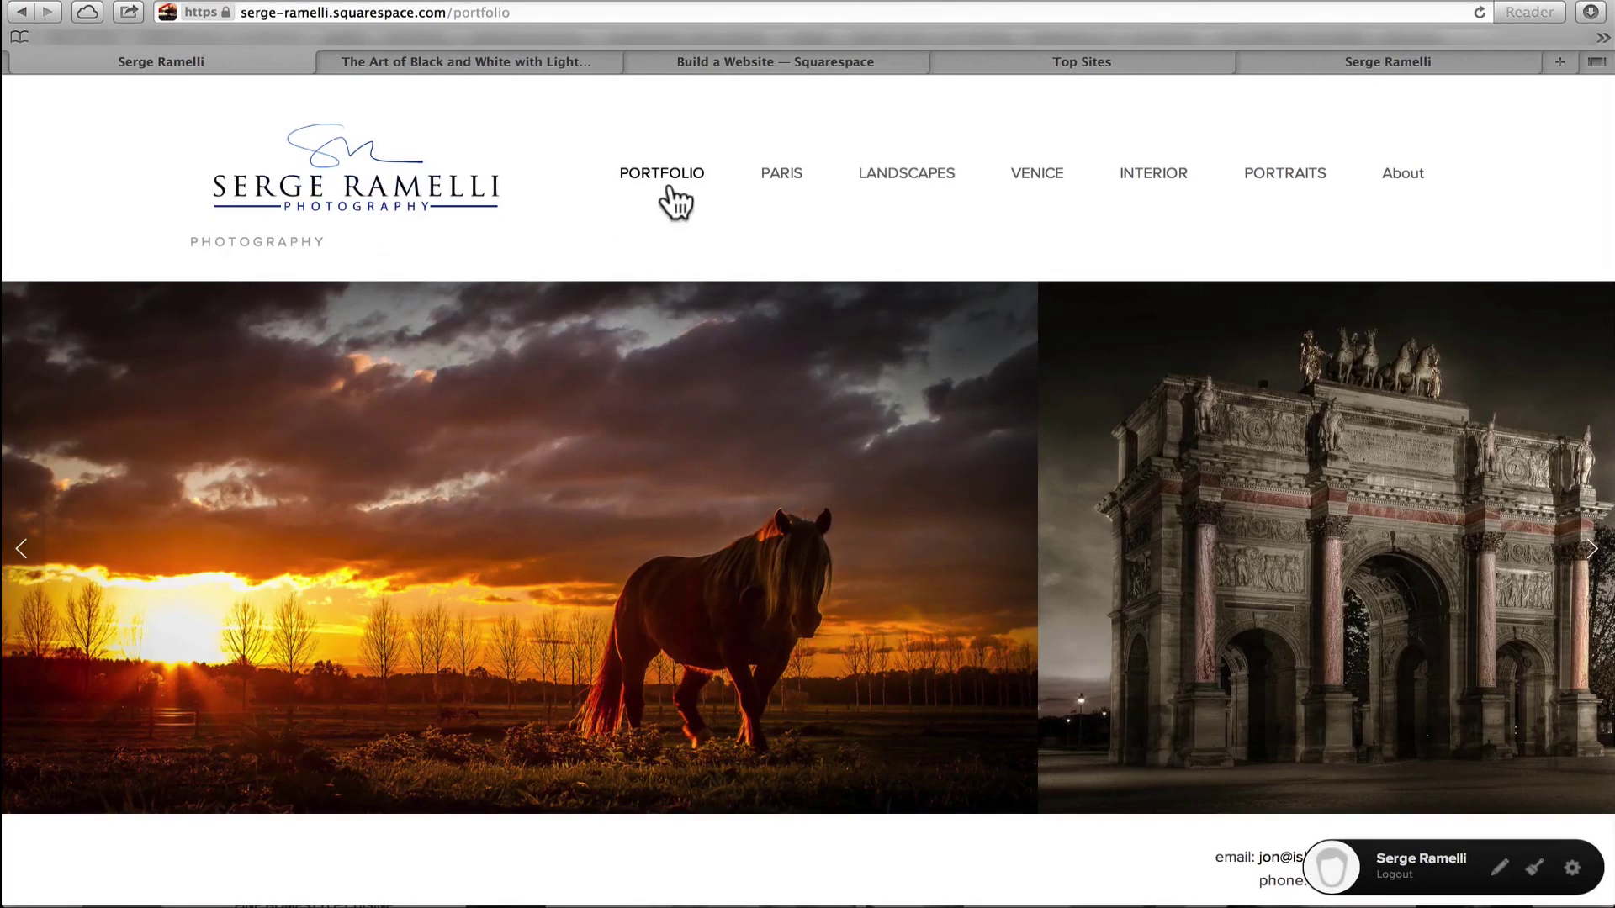
click(1561, 557)
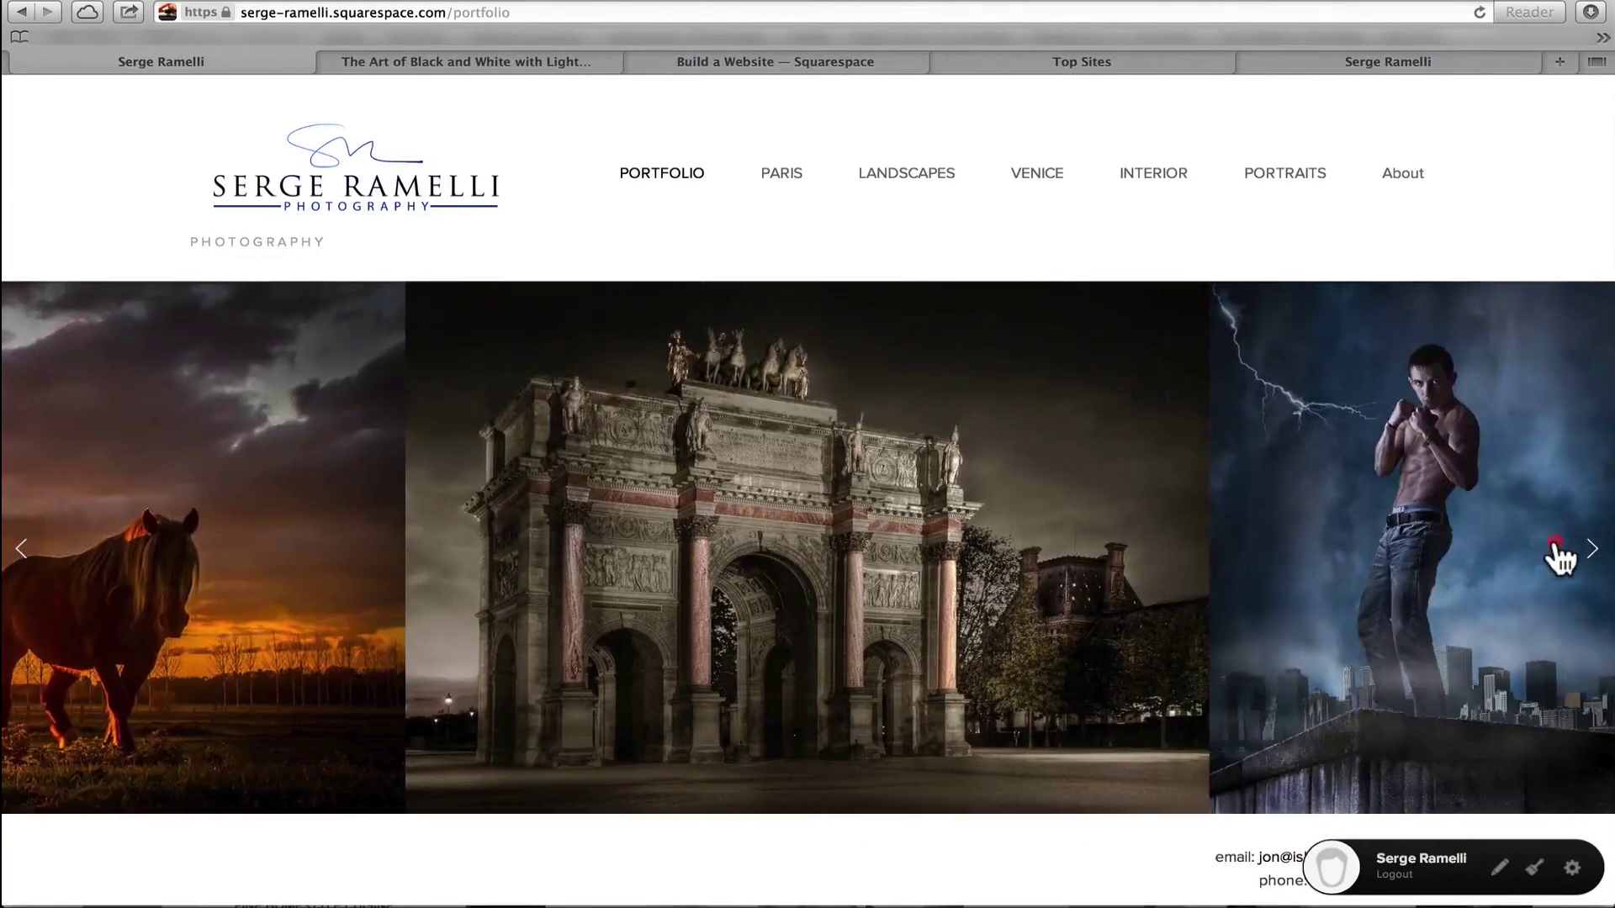
click(1561, 557)
click(1561, 557)
click(1561, 557)
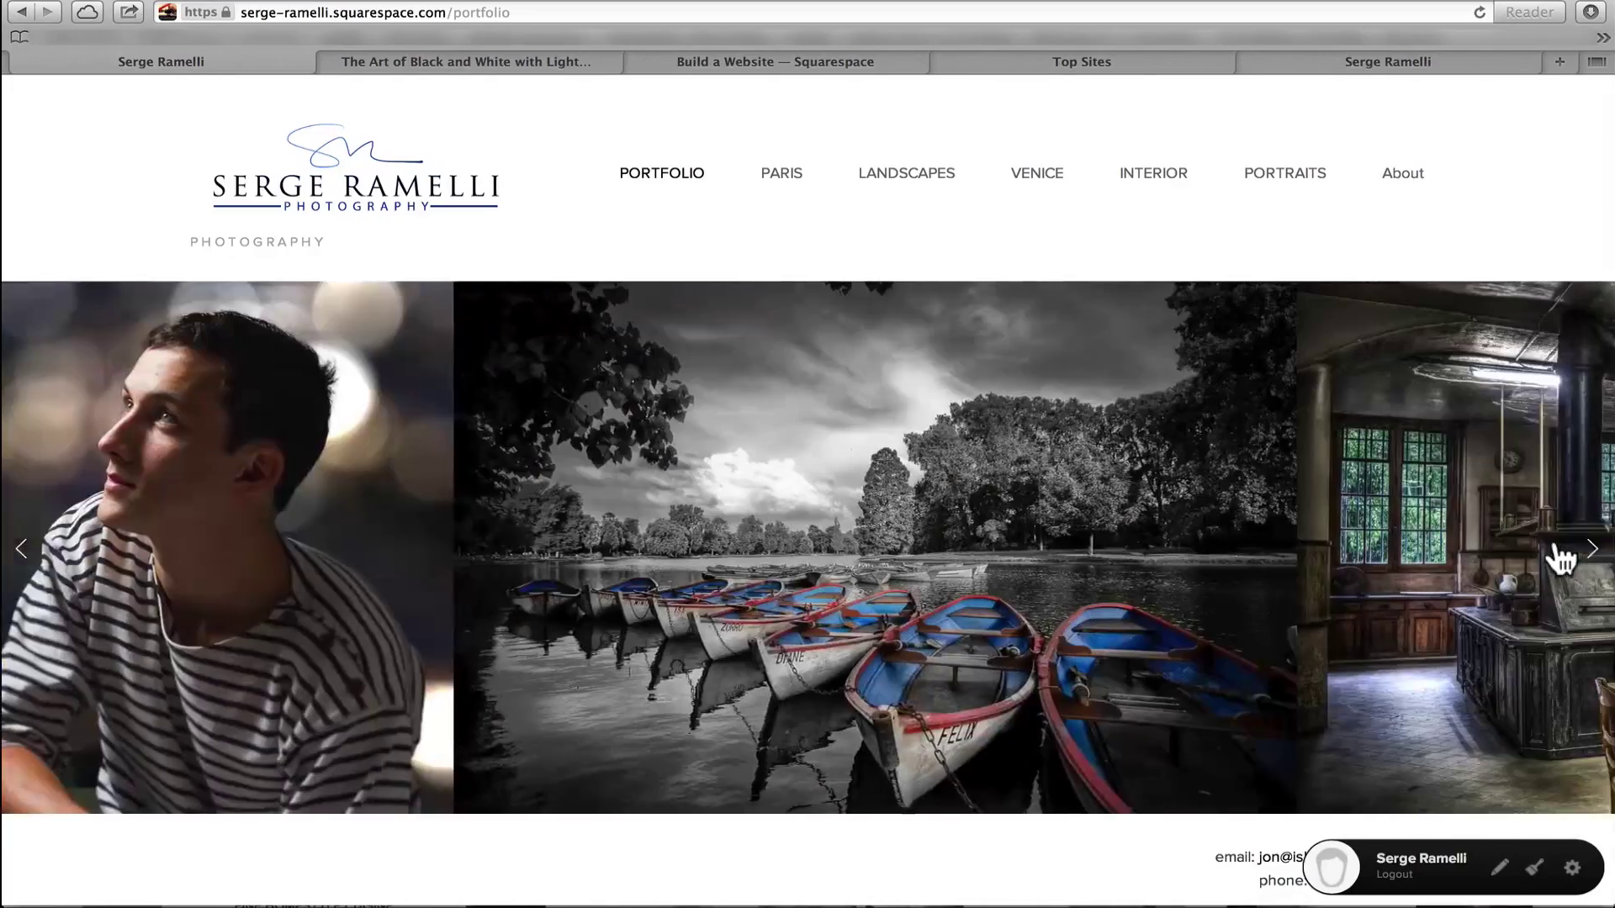
click(1561, 557)
click(1560, 556)
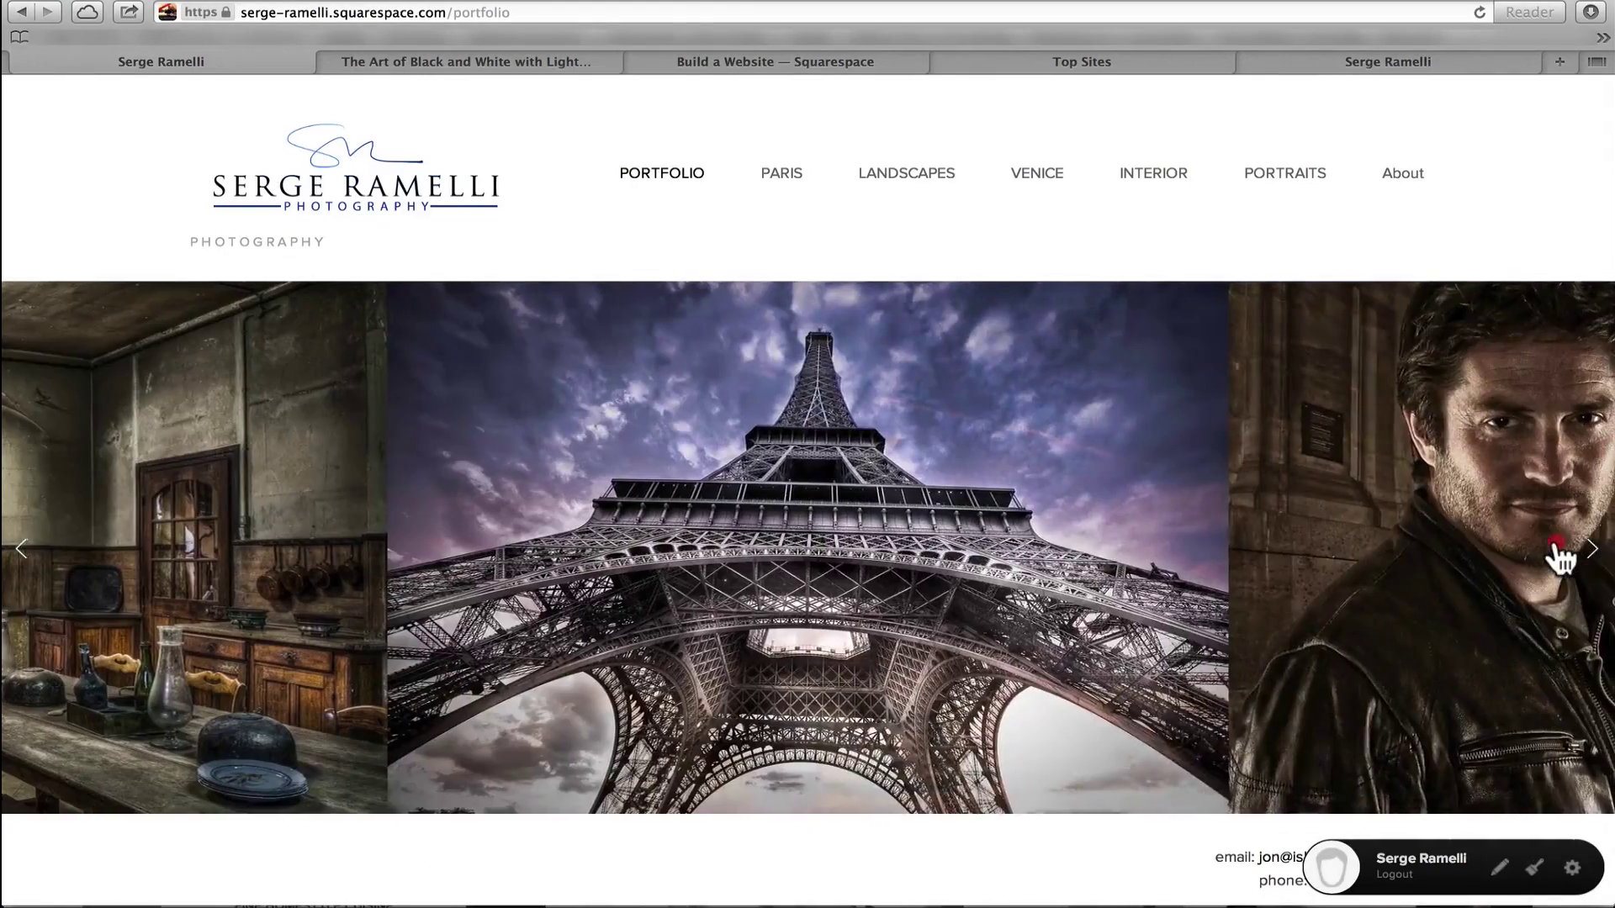
Step through the PARIS slideshow to Notre Dame, then open the About page
click(791, 173)
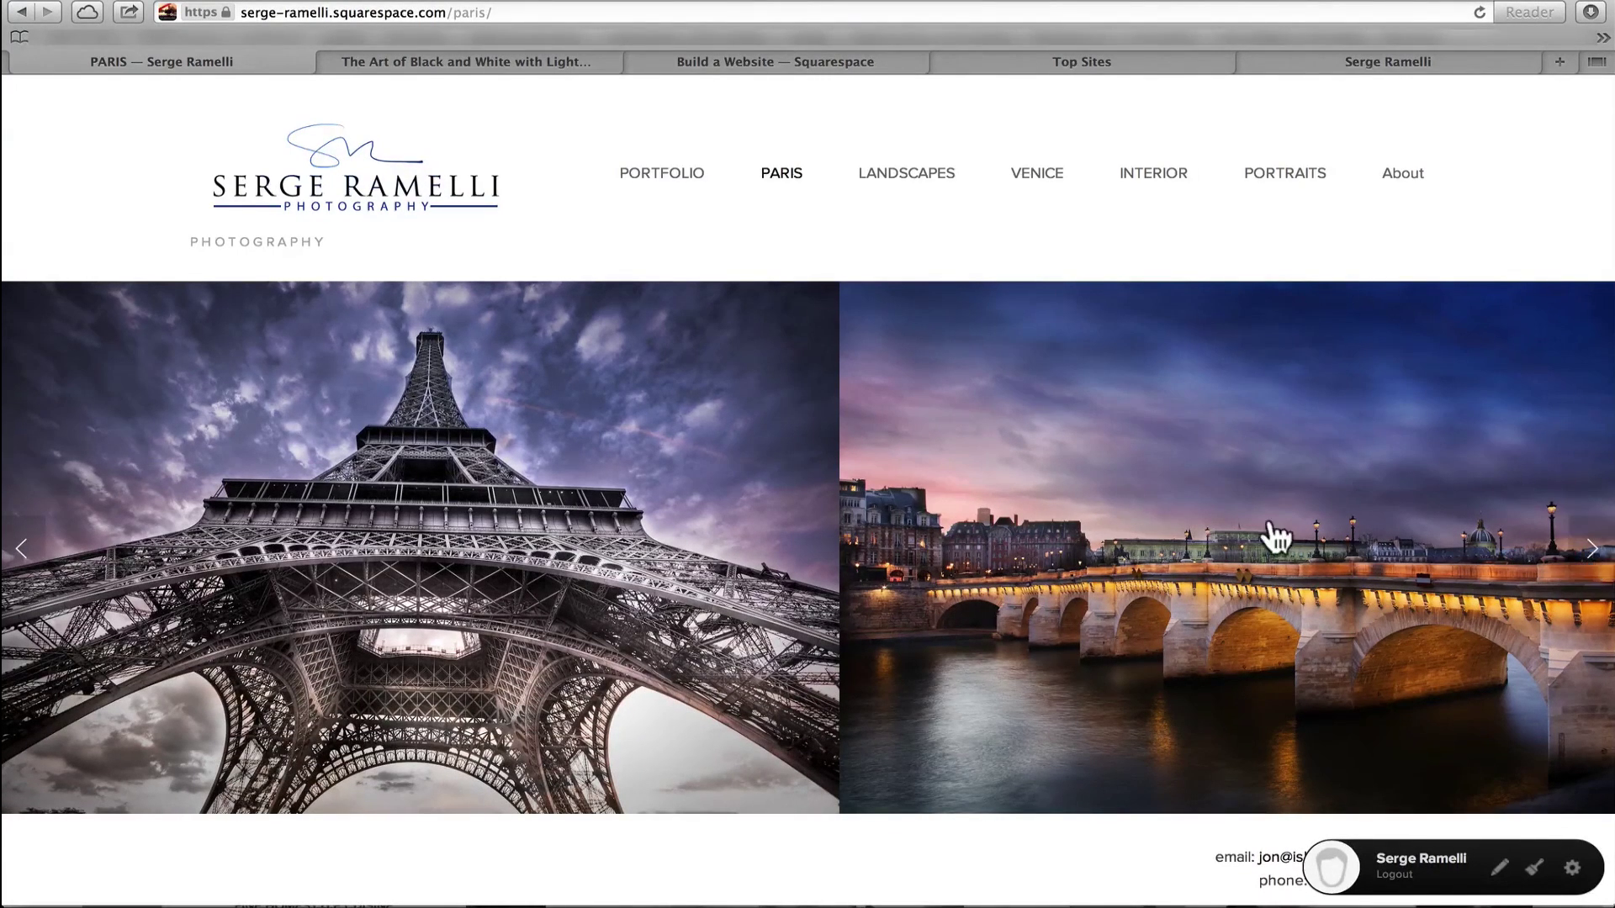
click(1590, 555)
click(1590, 559)
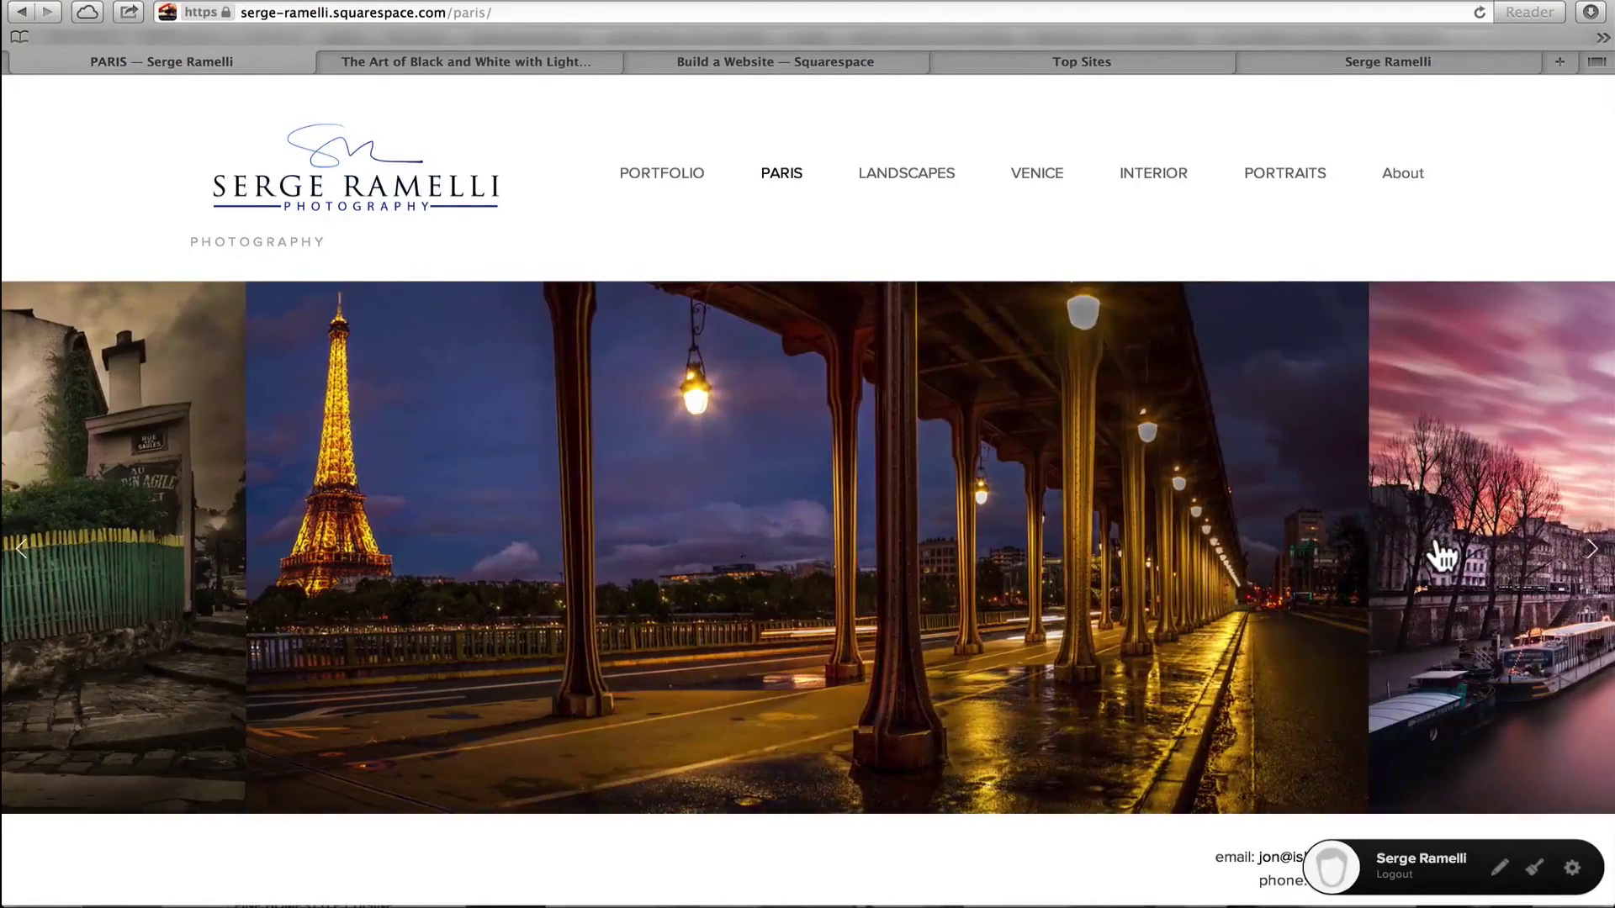
click(1441, 555)
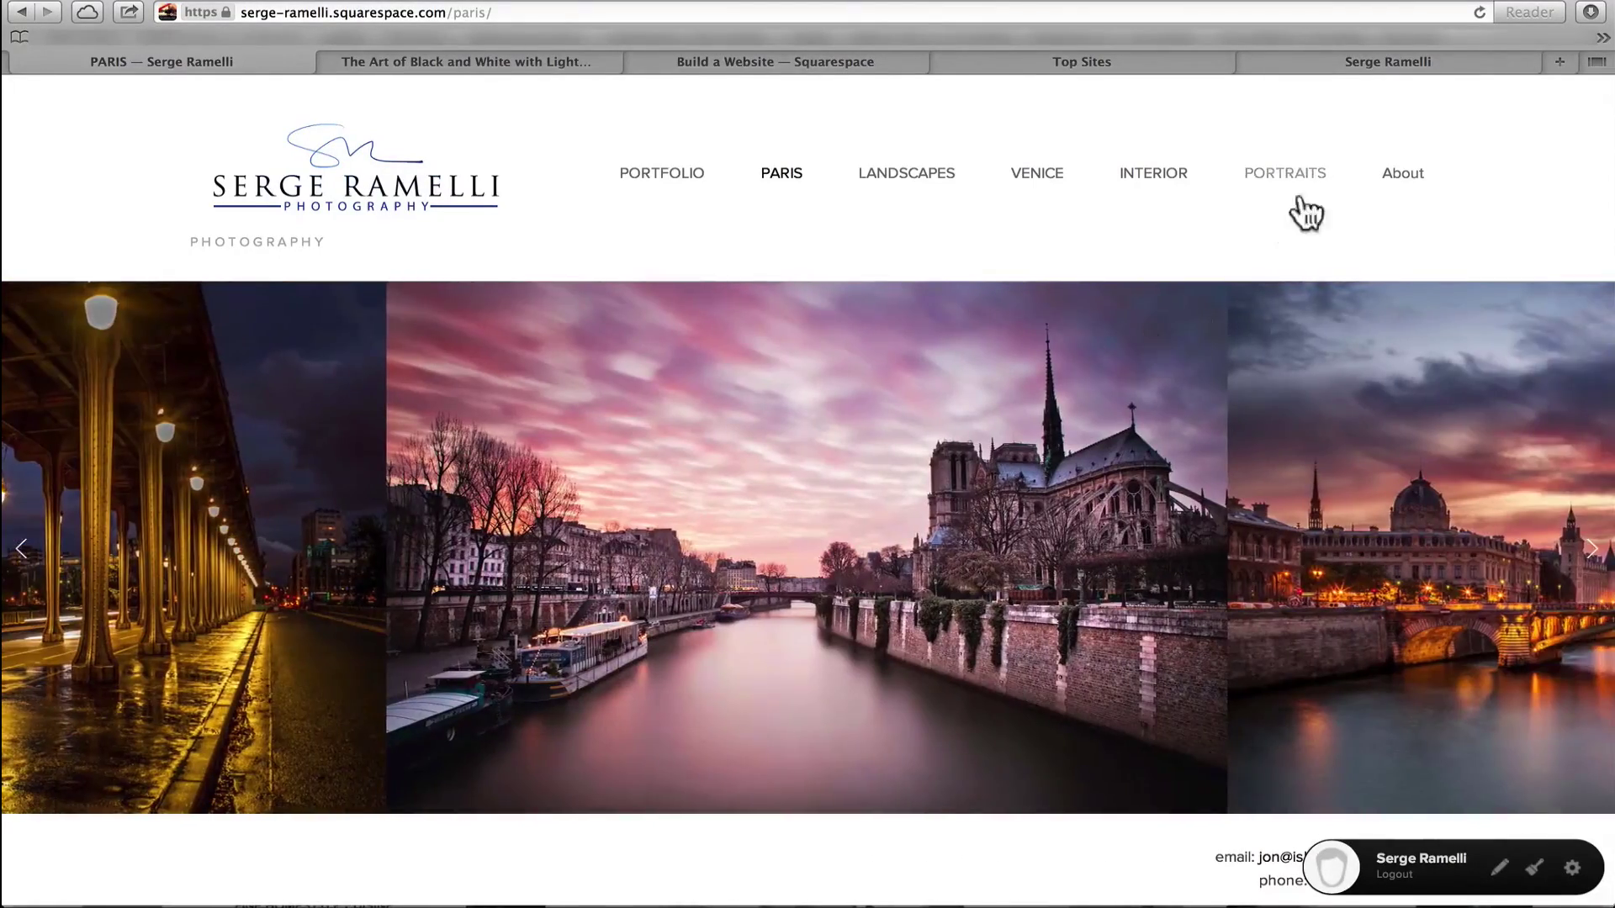
click(1403, 173)
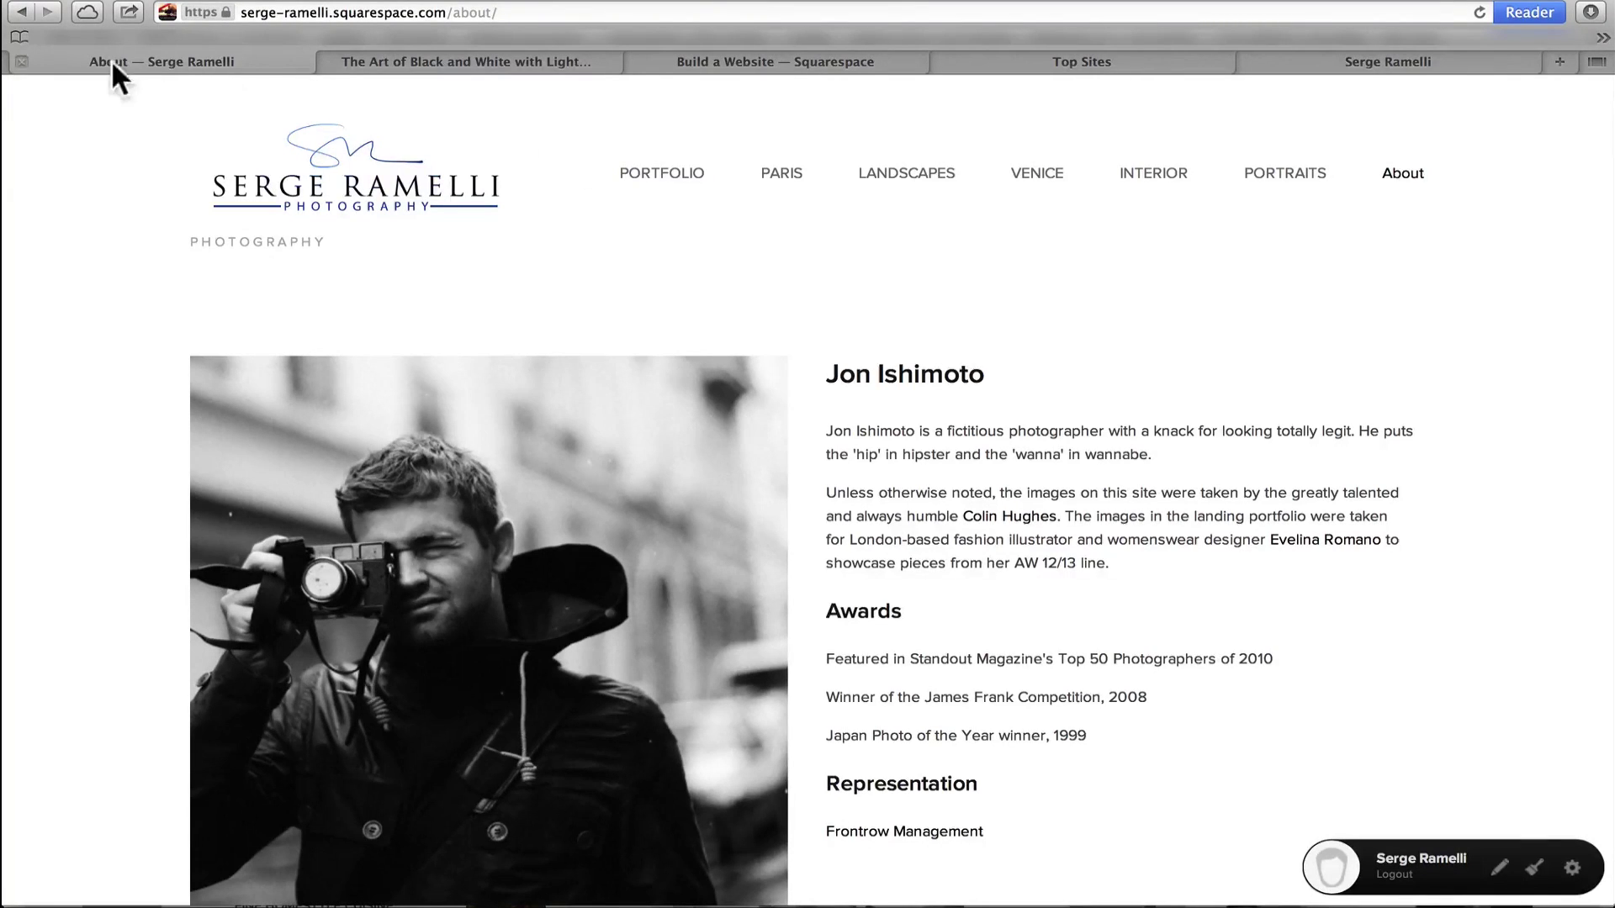
Convert the example About page into a real page with Make a Page Like This
key(Escape)
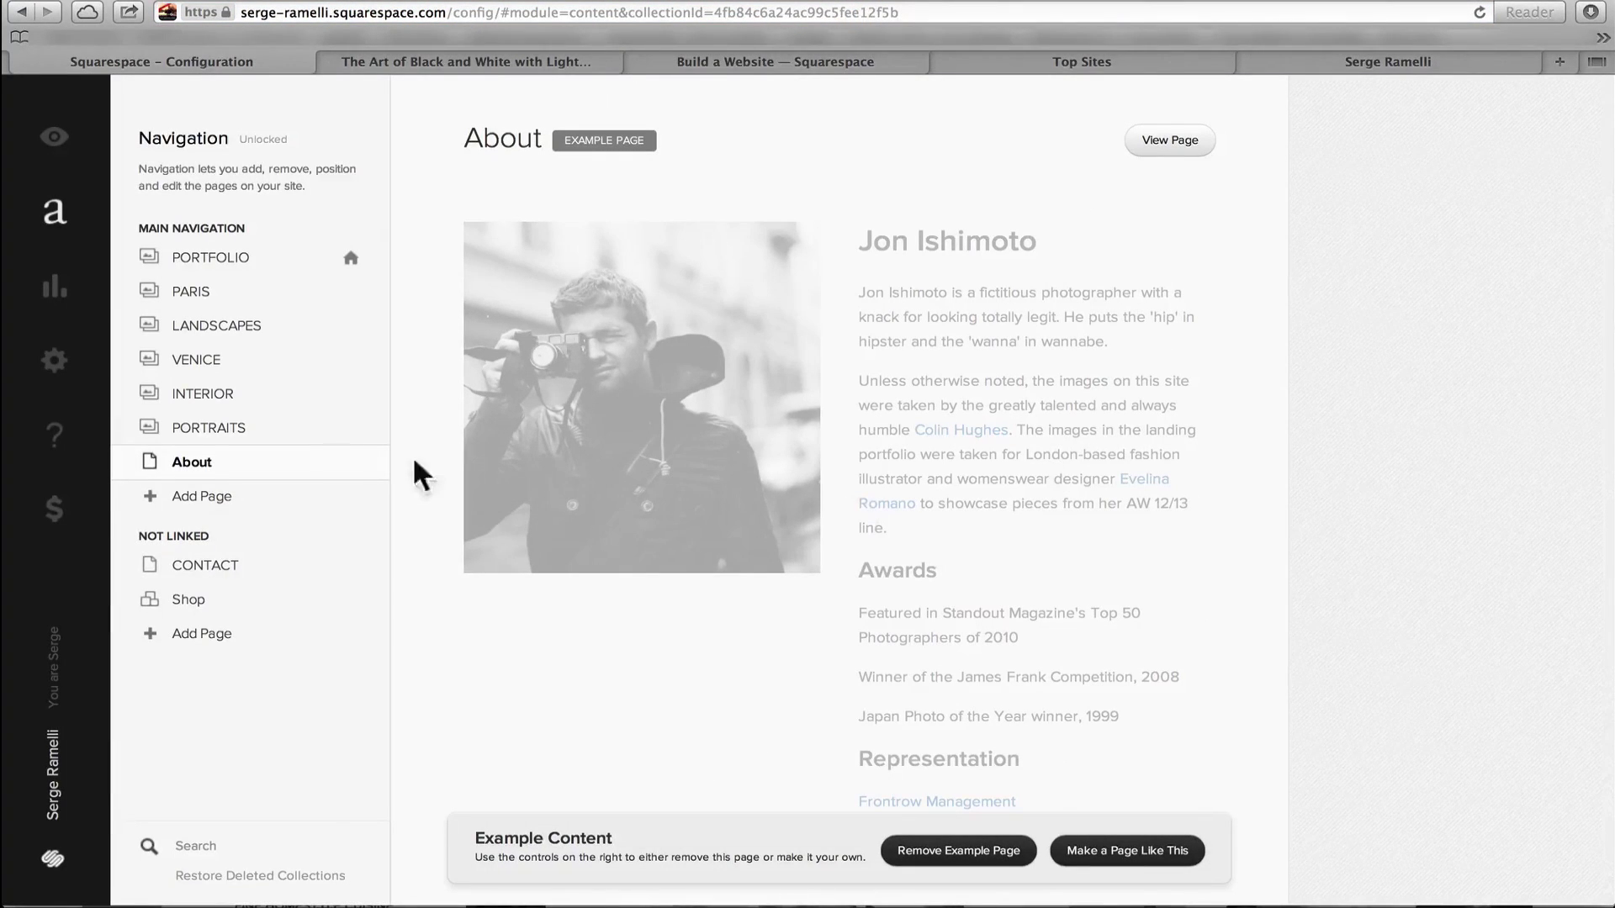
mouse_move(340, 469)
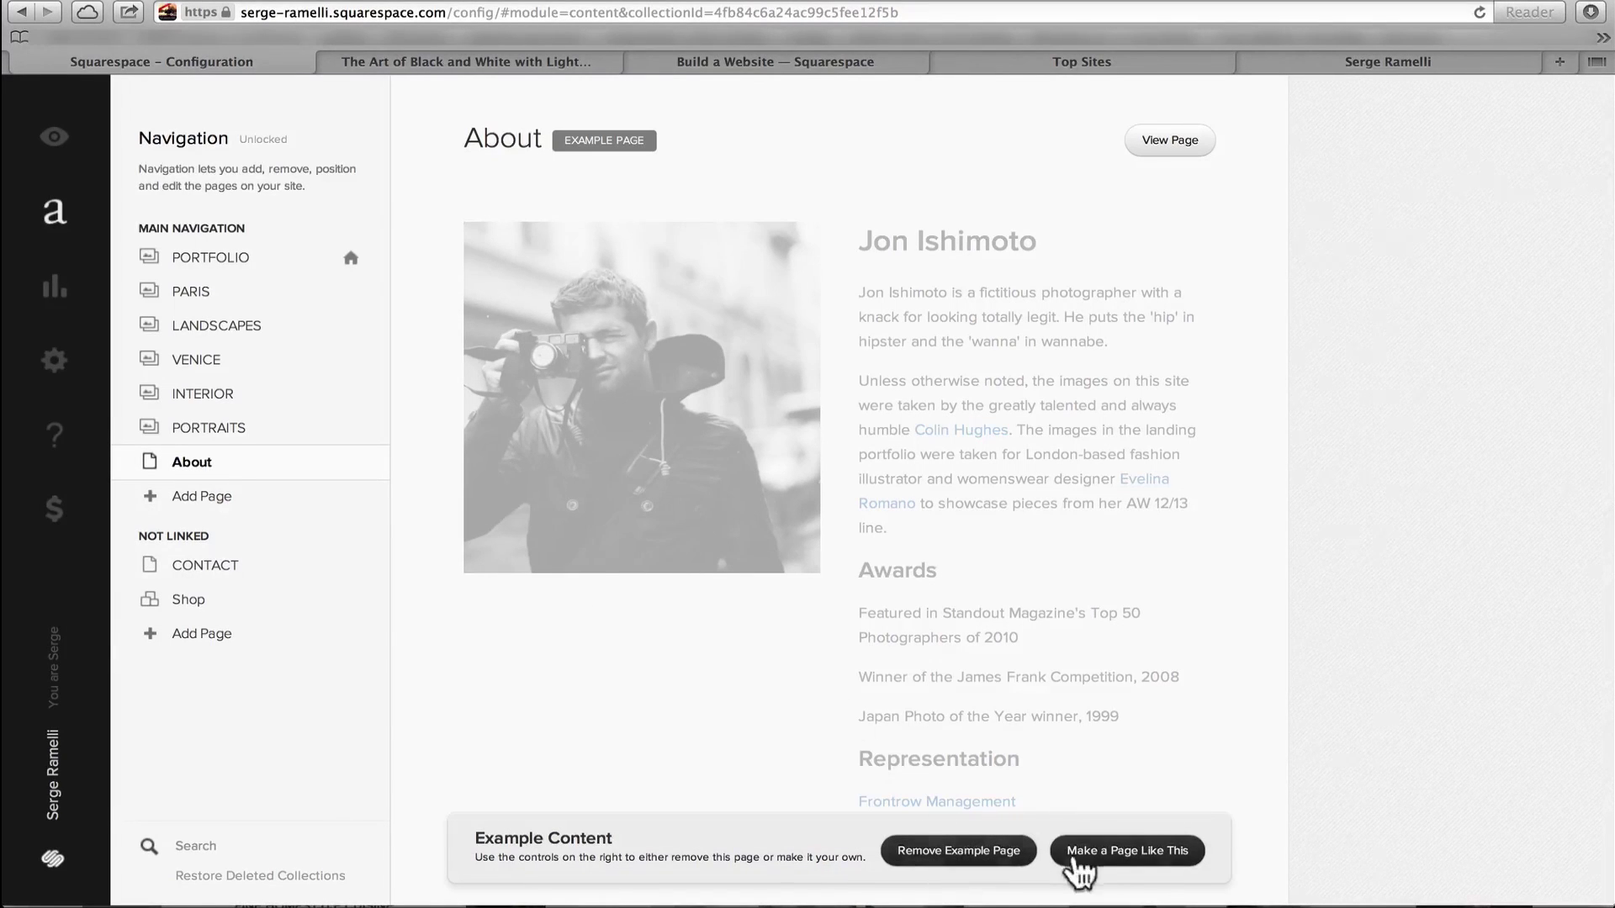
click(1151, 852)
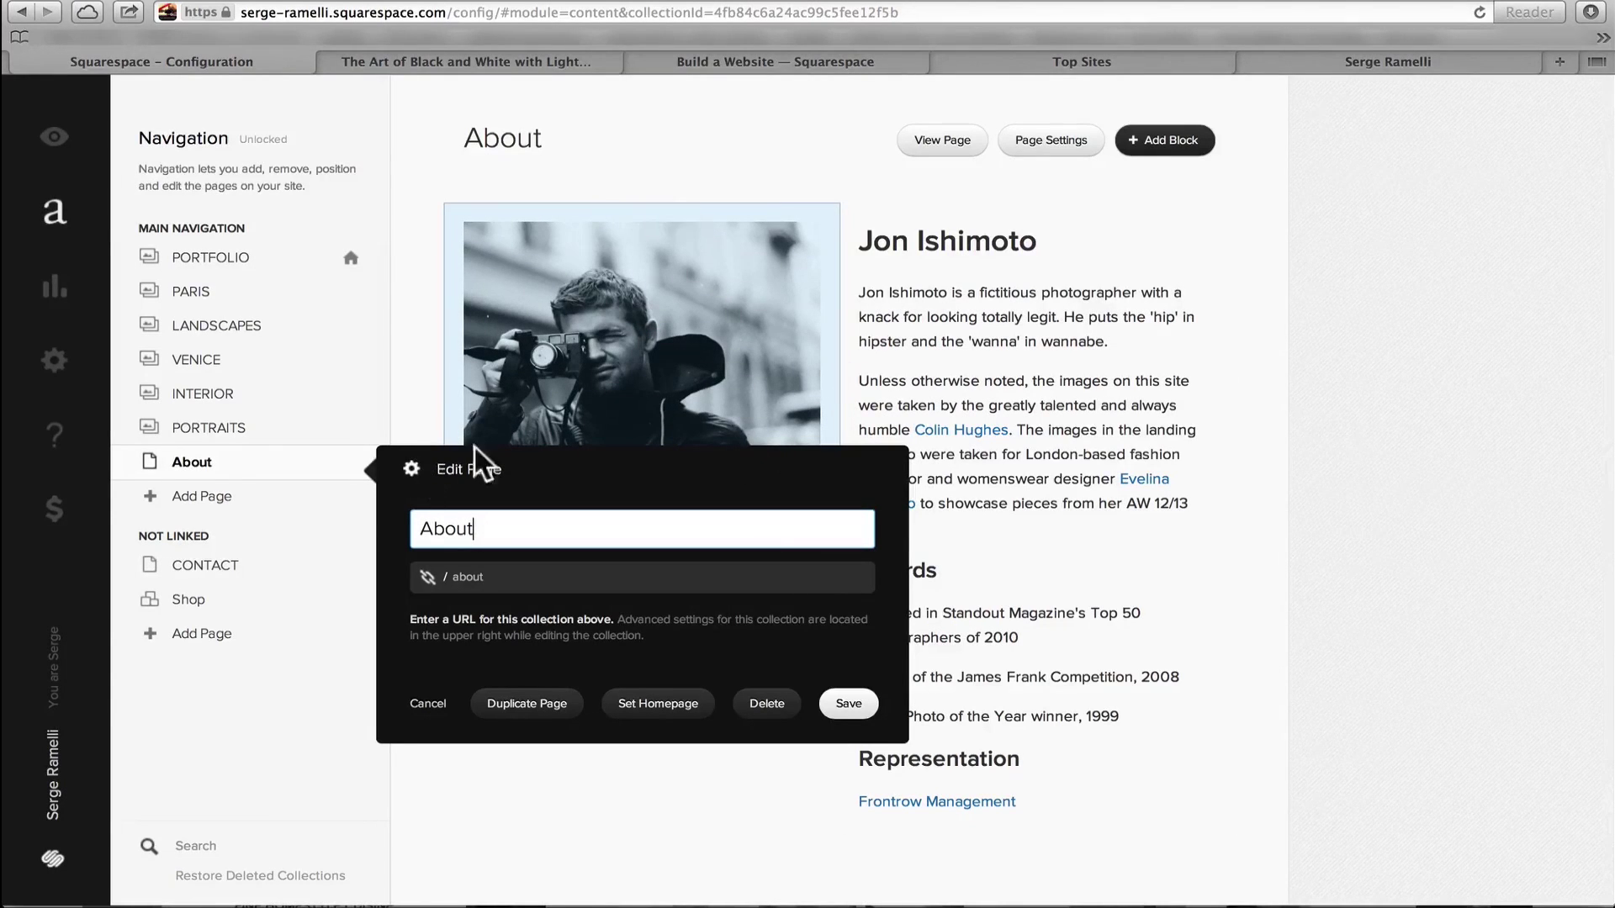
Rename the page to ABOUT, save it, and open the sample portrait's image settings
double_click(463, 514)
text(ABOUT)
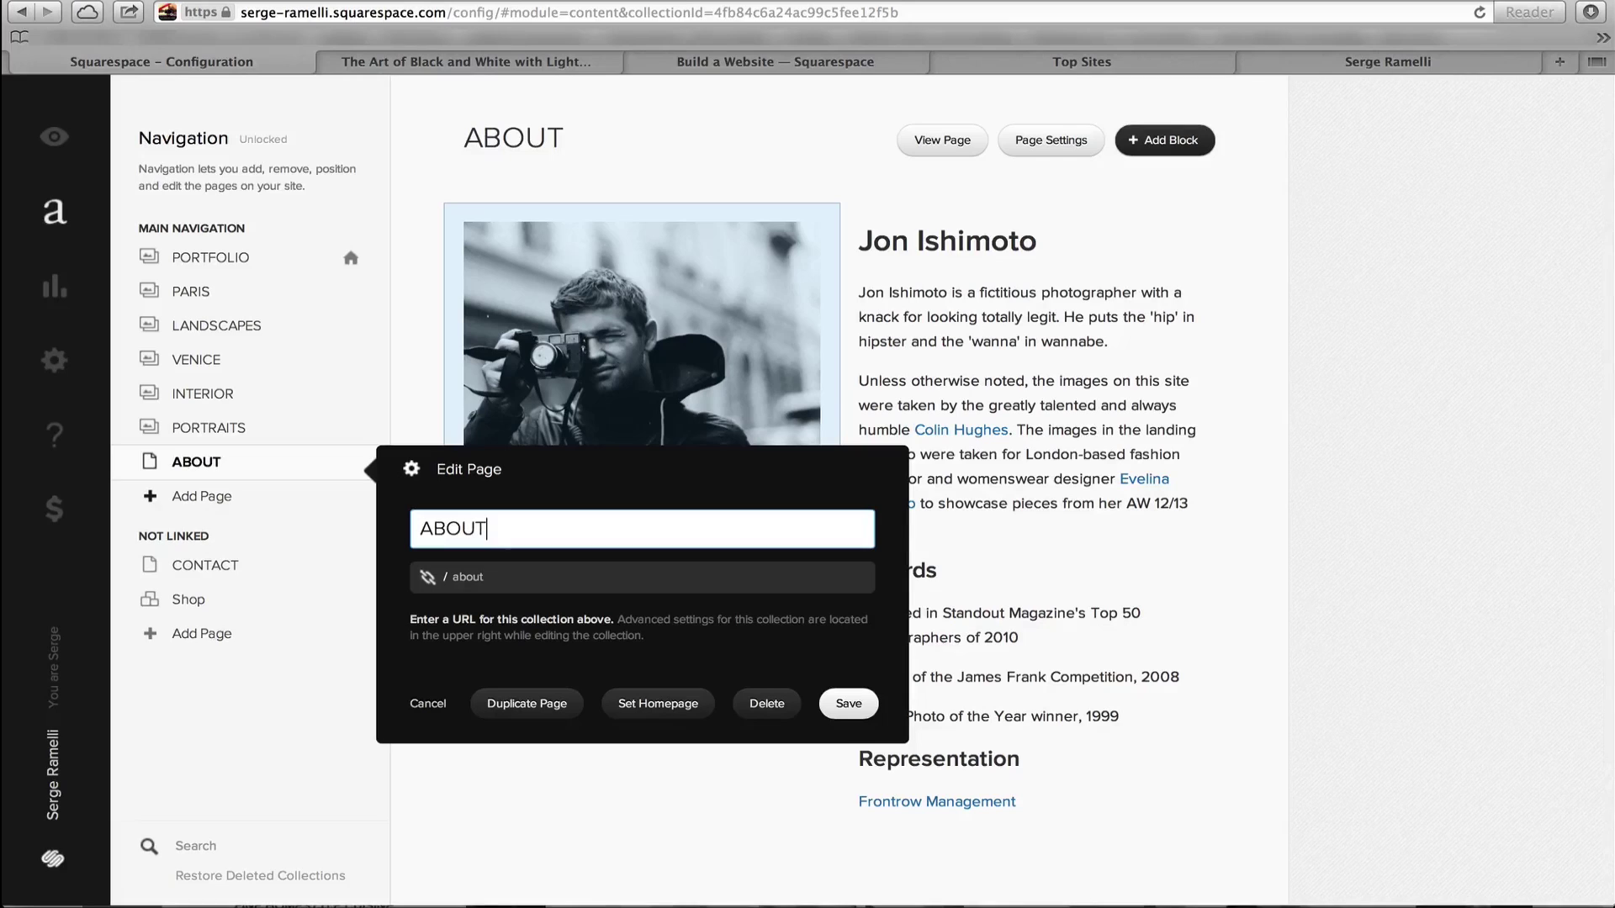
click(852, 708)
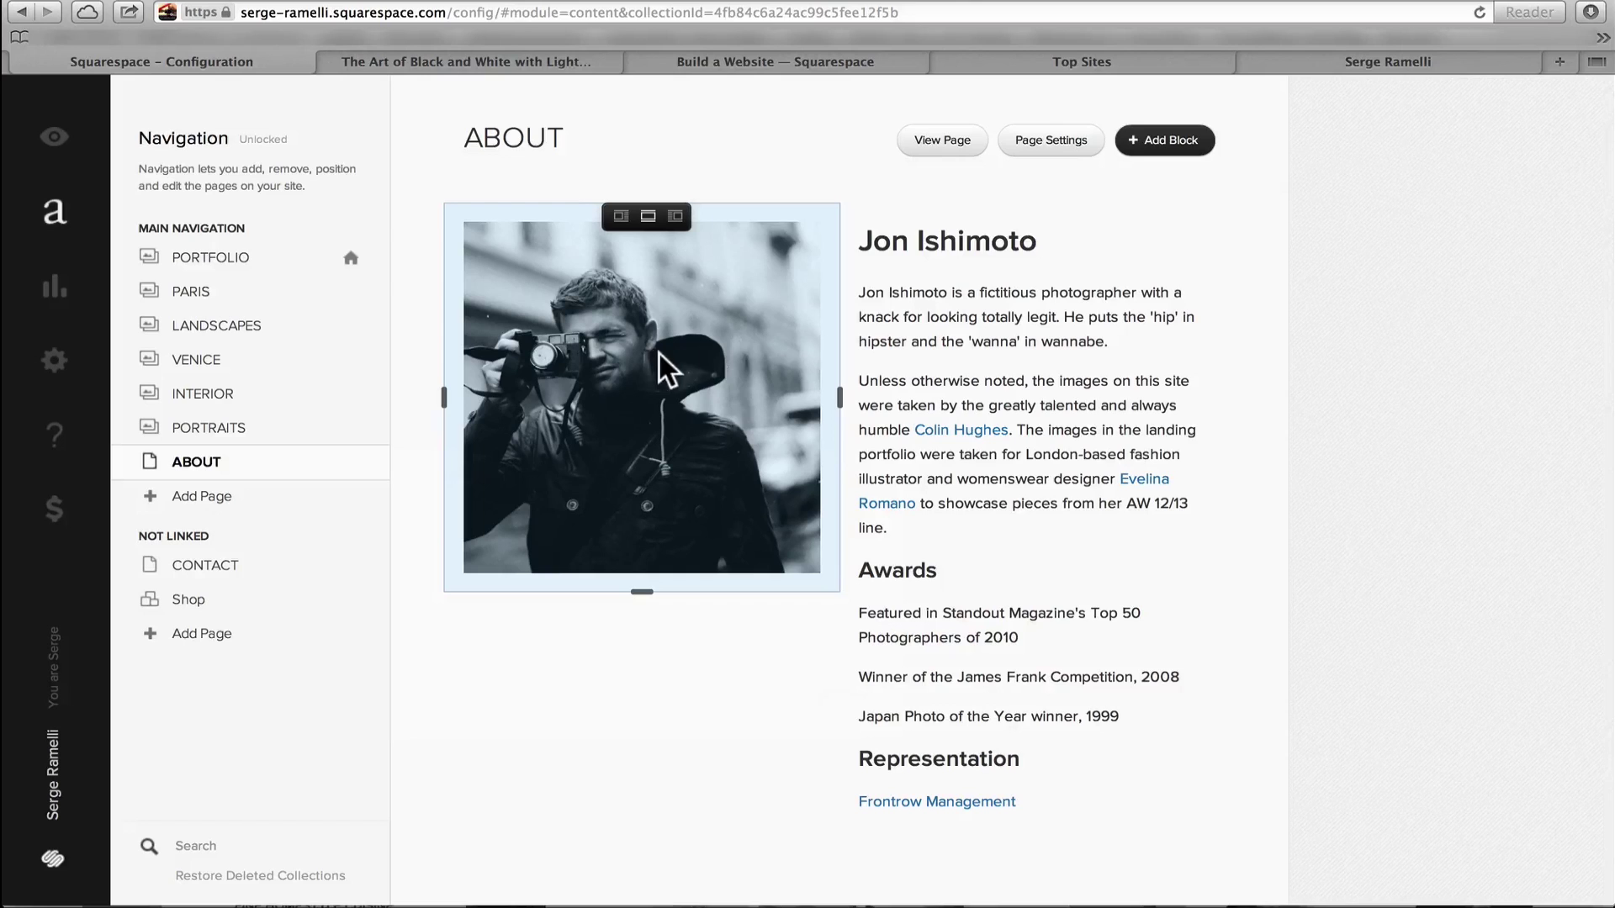
click(736, 341)
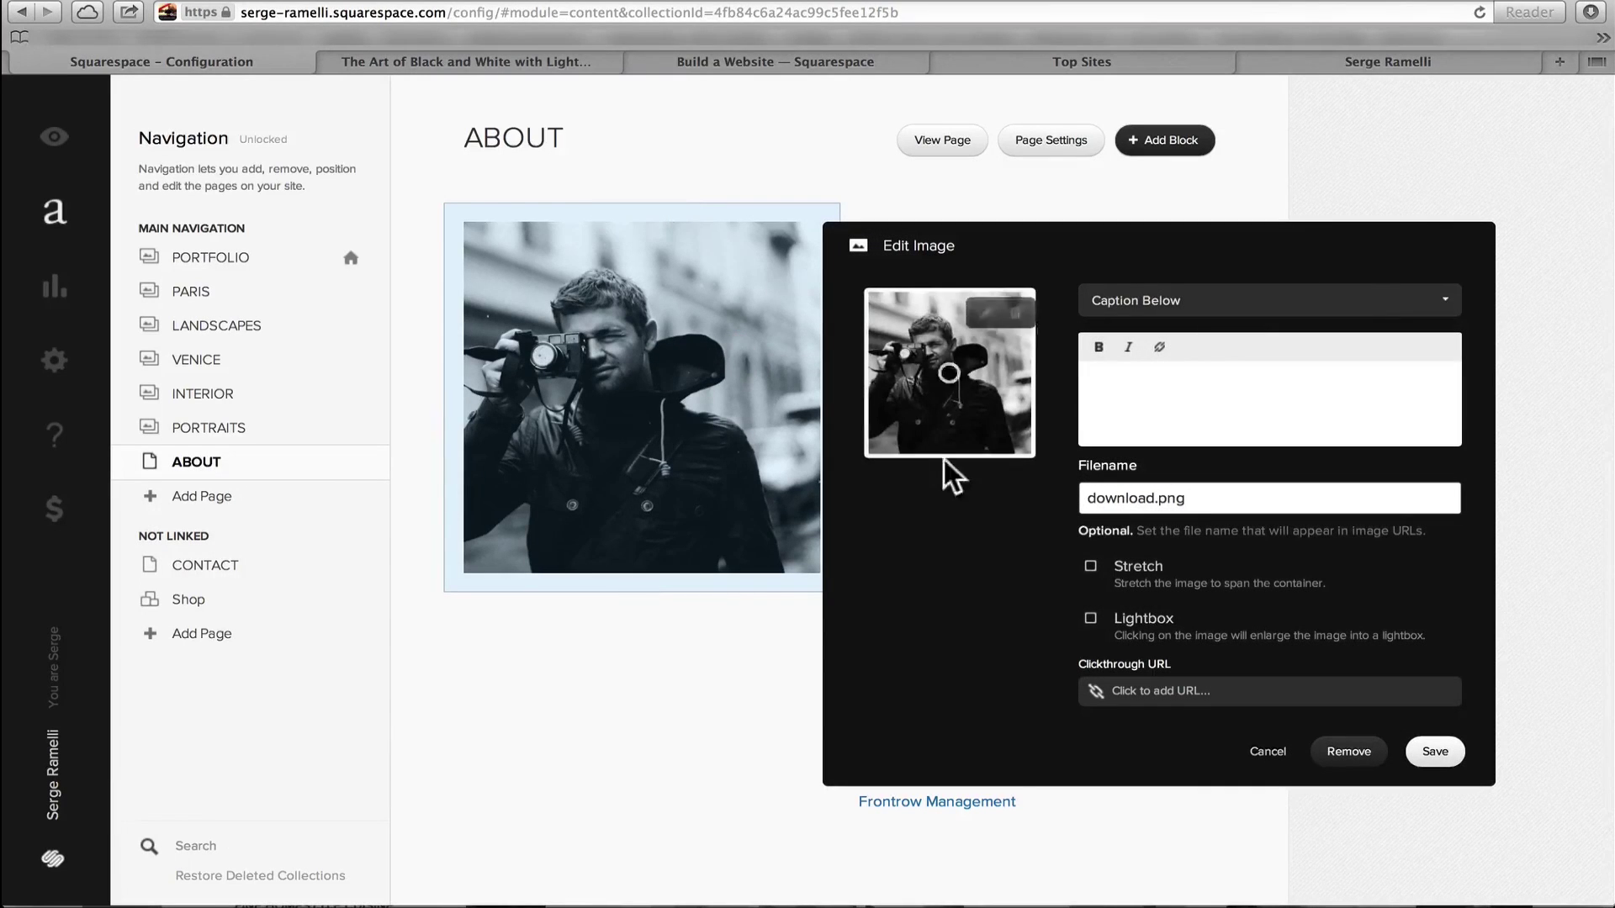
Remove the sample portrait and replace the heading with the owner's name
click(1349, 753)
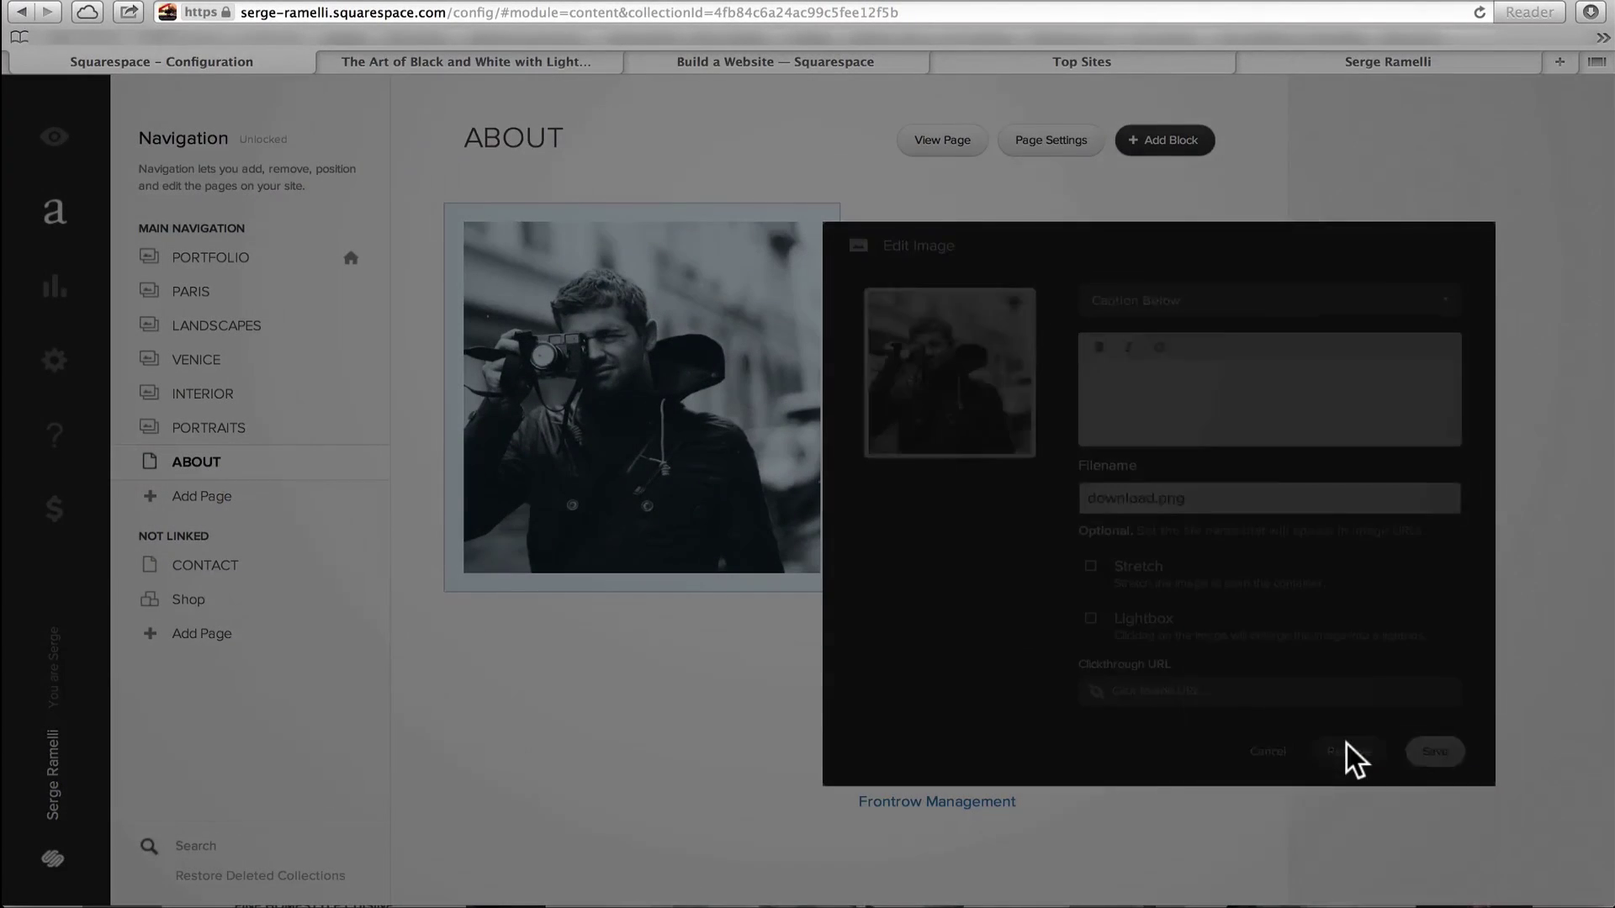
click(1457, 789)
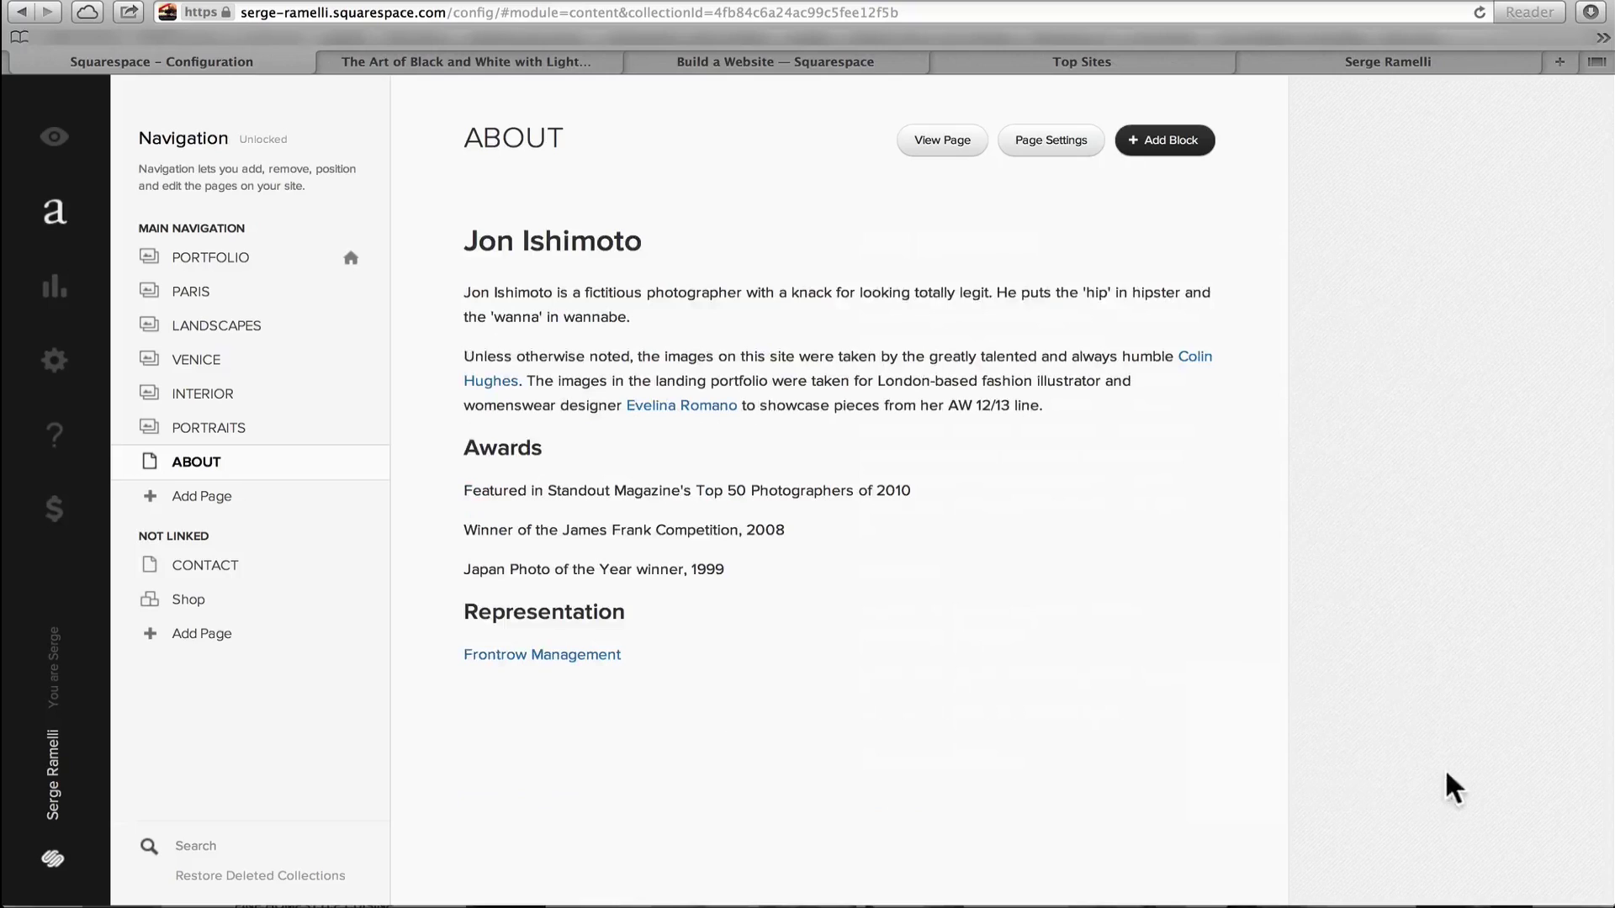
drag(633, 229, 451, 234)
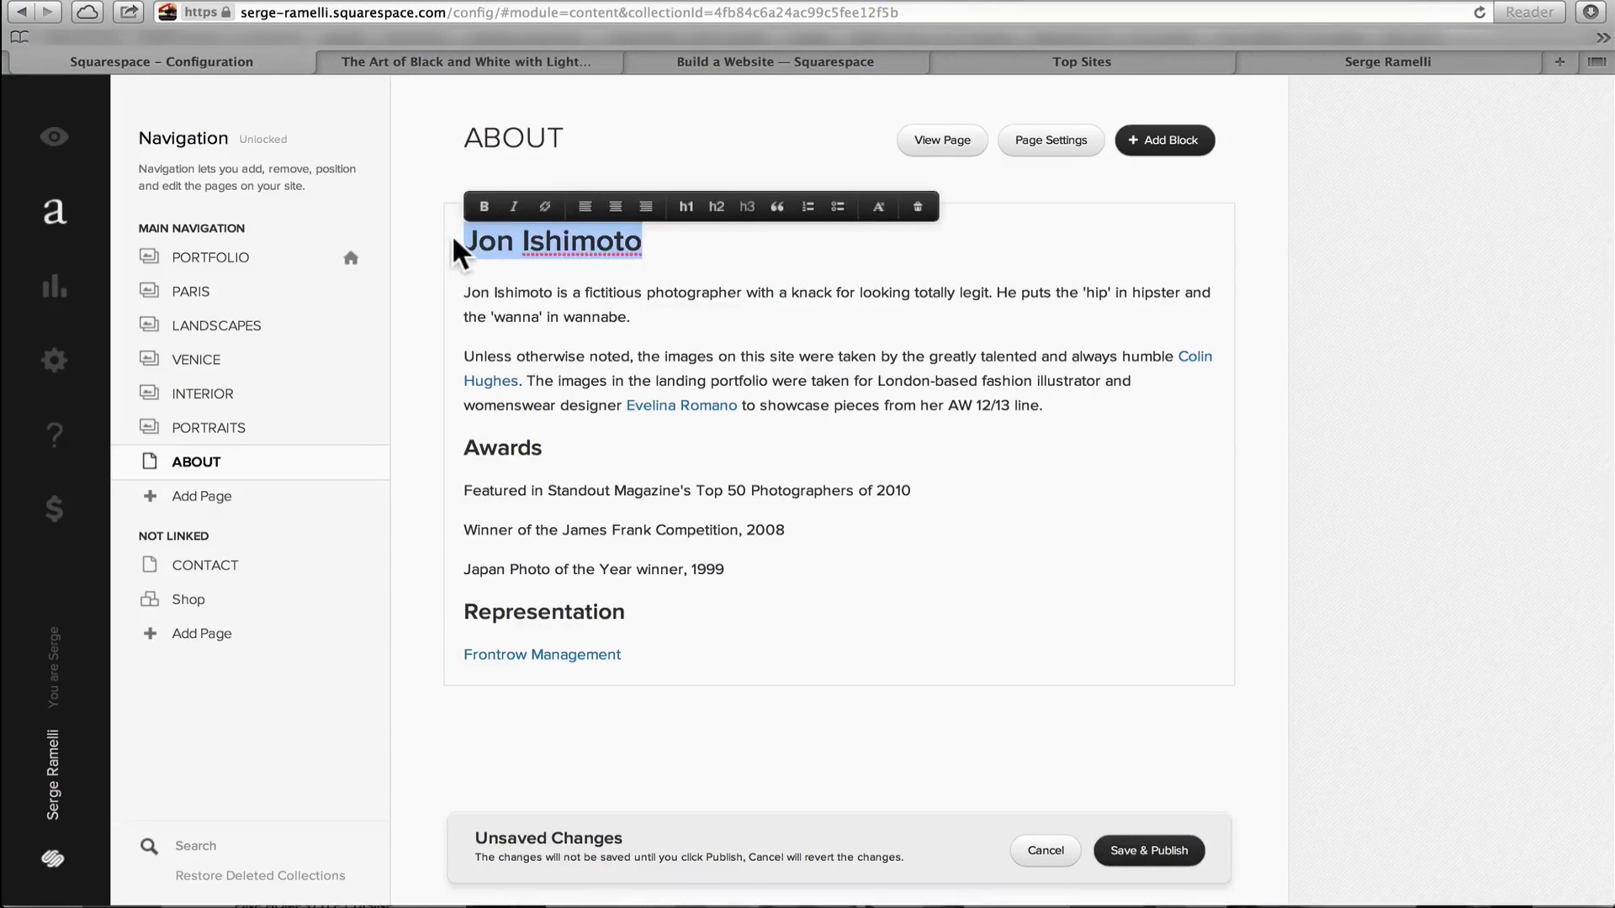
text(Serge Ramelli)
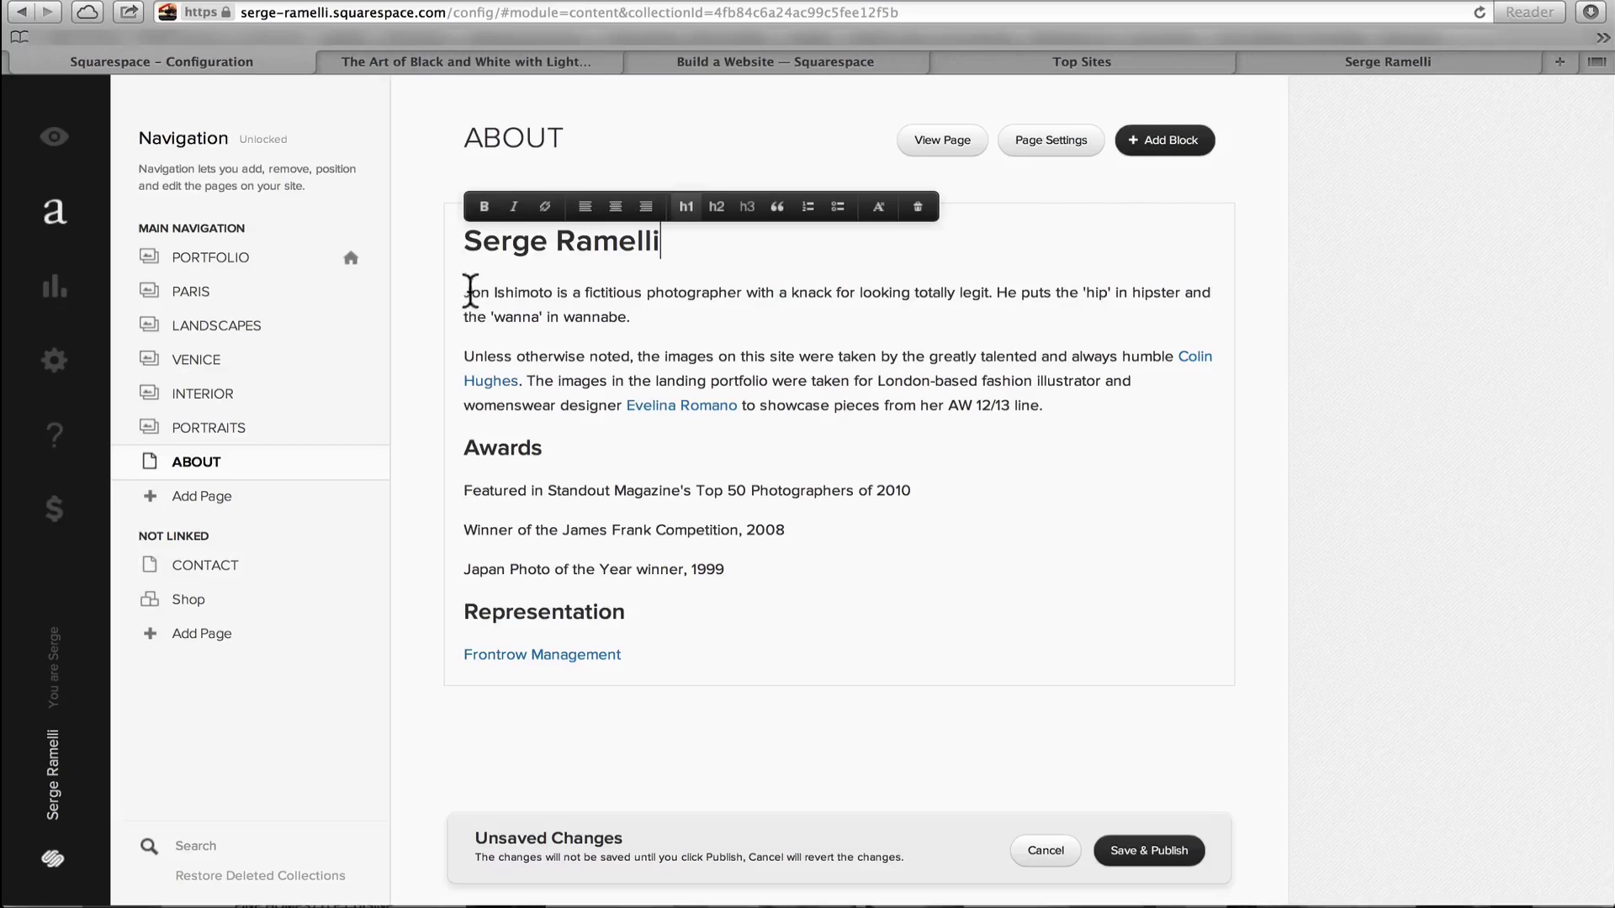
Replace the sample bio text with the greeting 'Hello this is my new web site'
drag(472, 292, 728, 666)
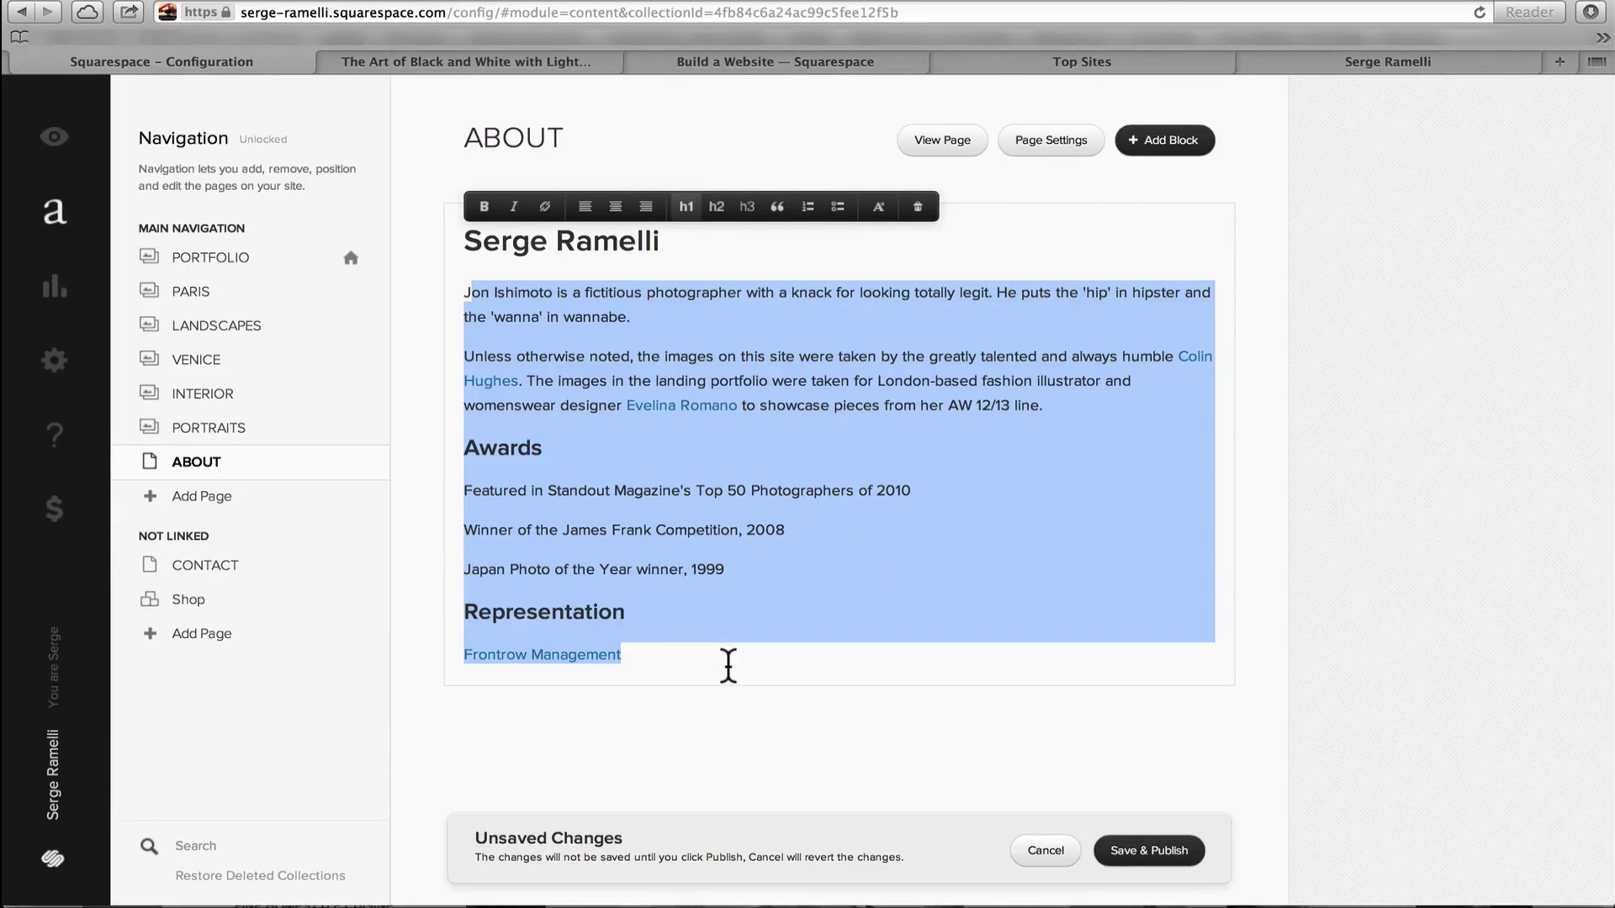
text(Hello this is my new web site)
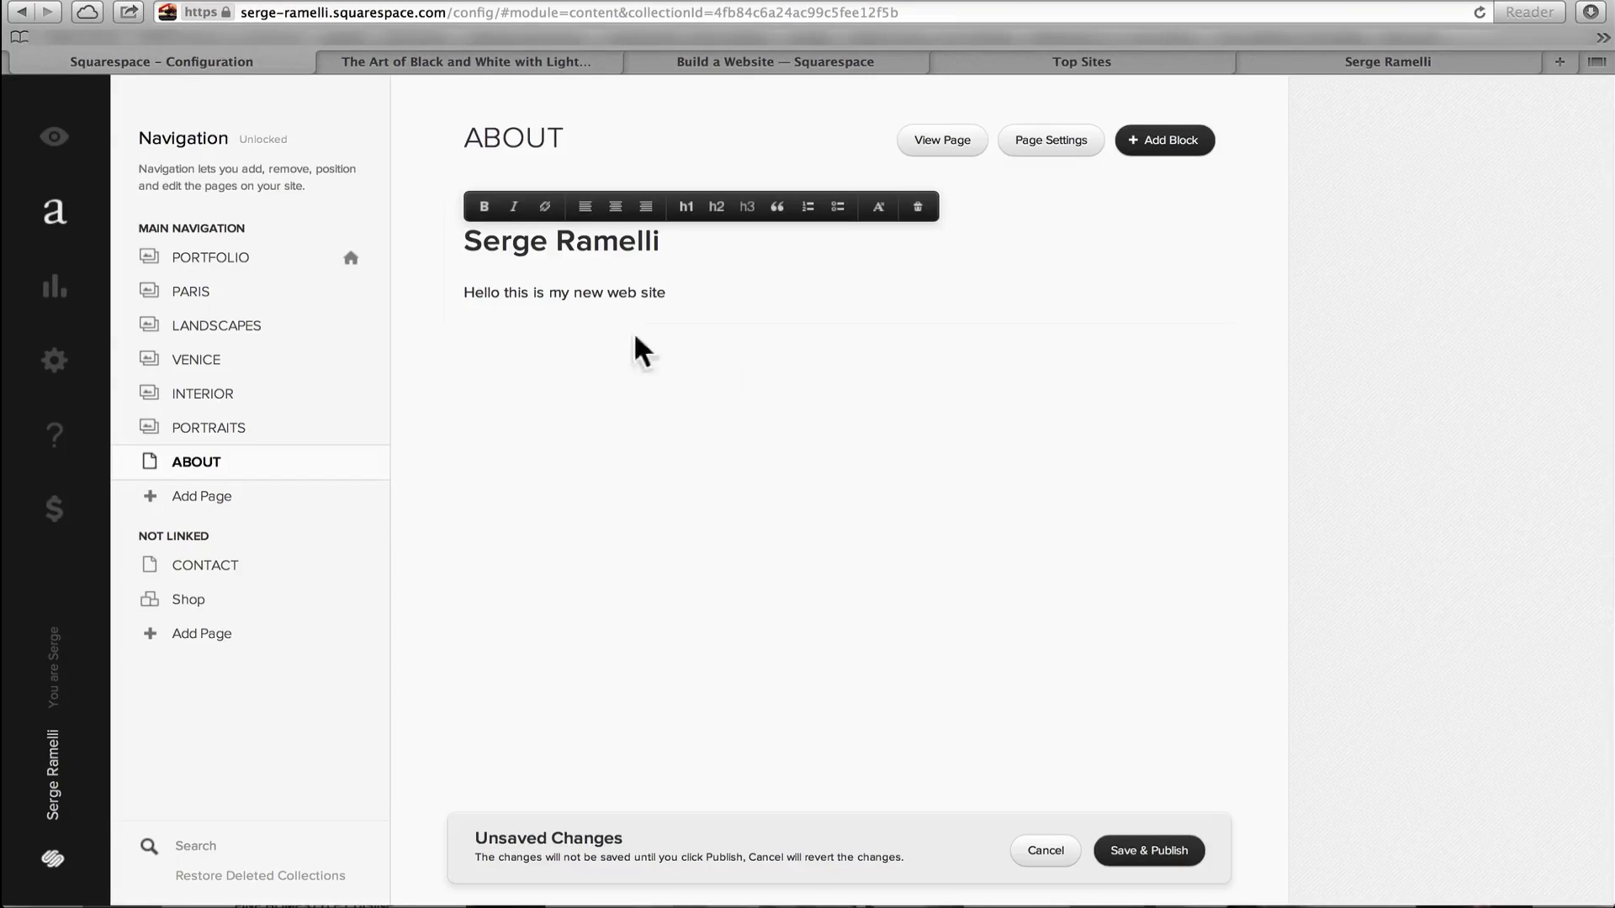
click(468, 286)
click(1158, 151)
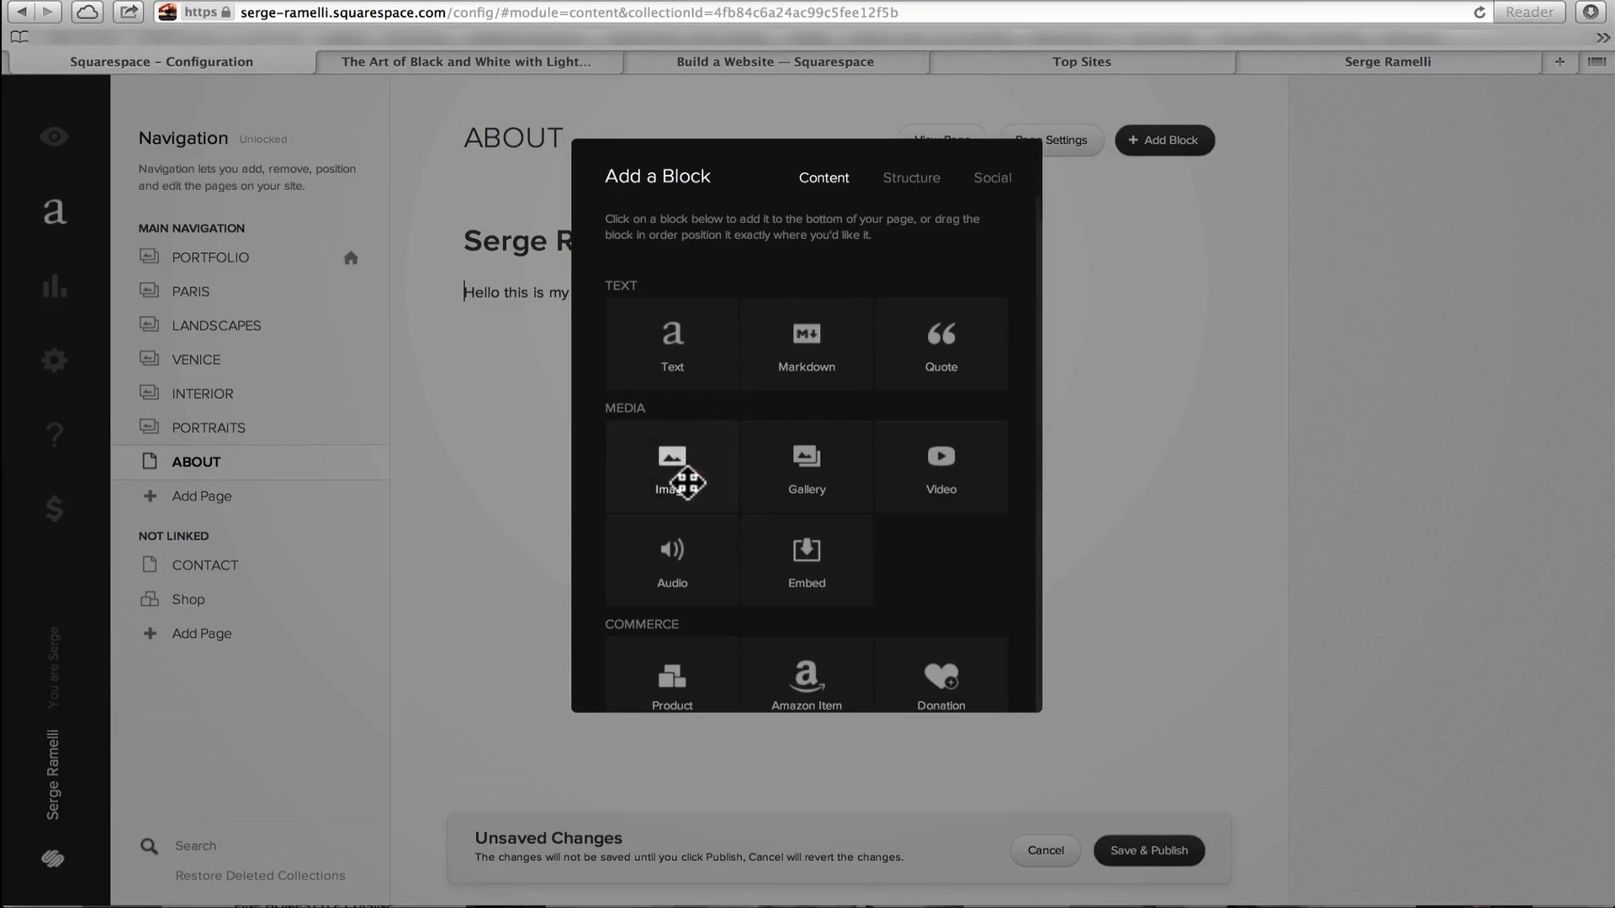
Add an image block below the greeting with the owner's uploaded portrait photo
click(687, 482)
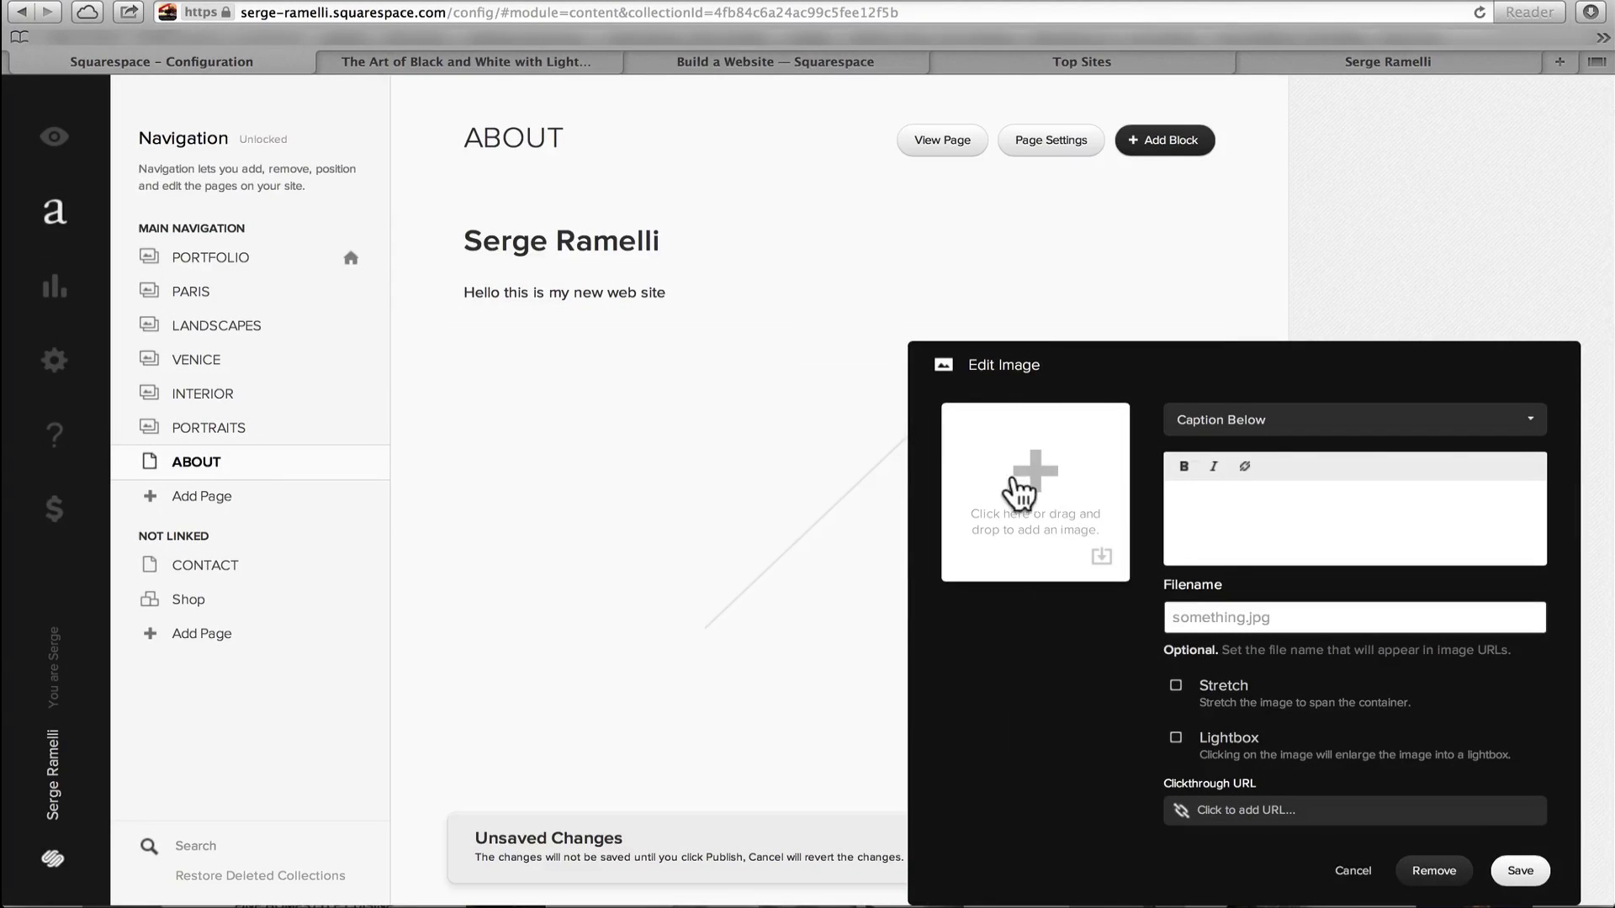
click(1038, 481)
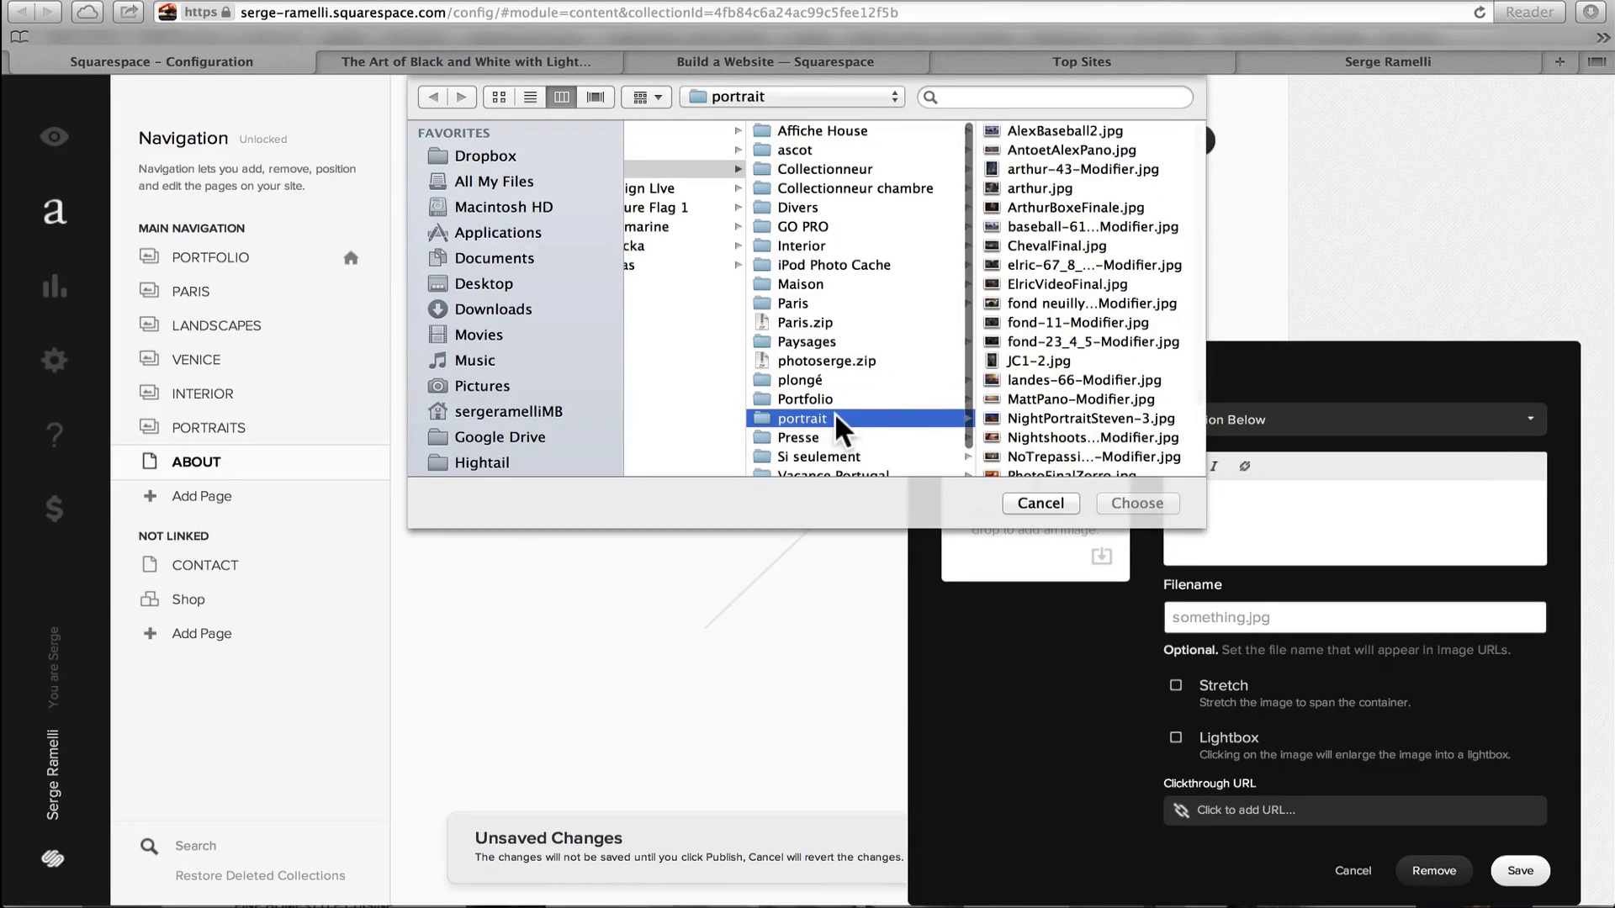
scroll(1063, 382, down, 3)
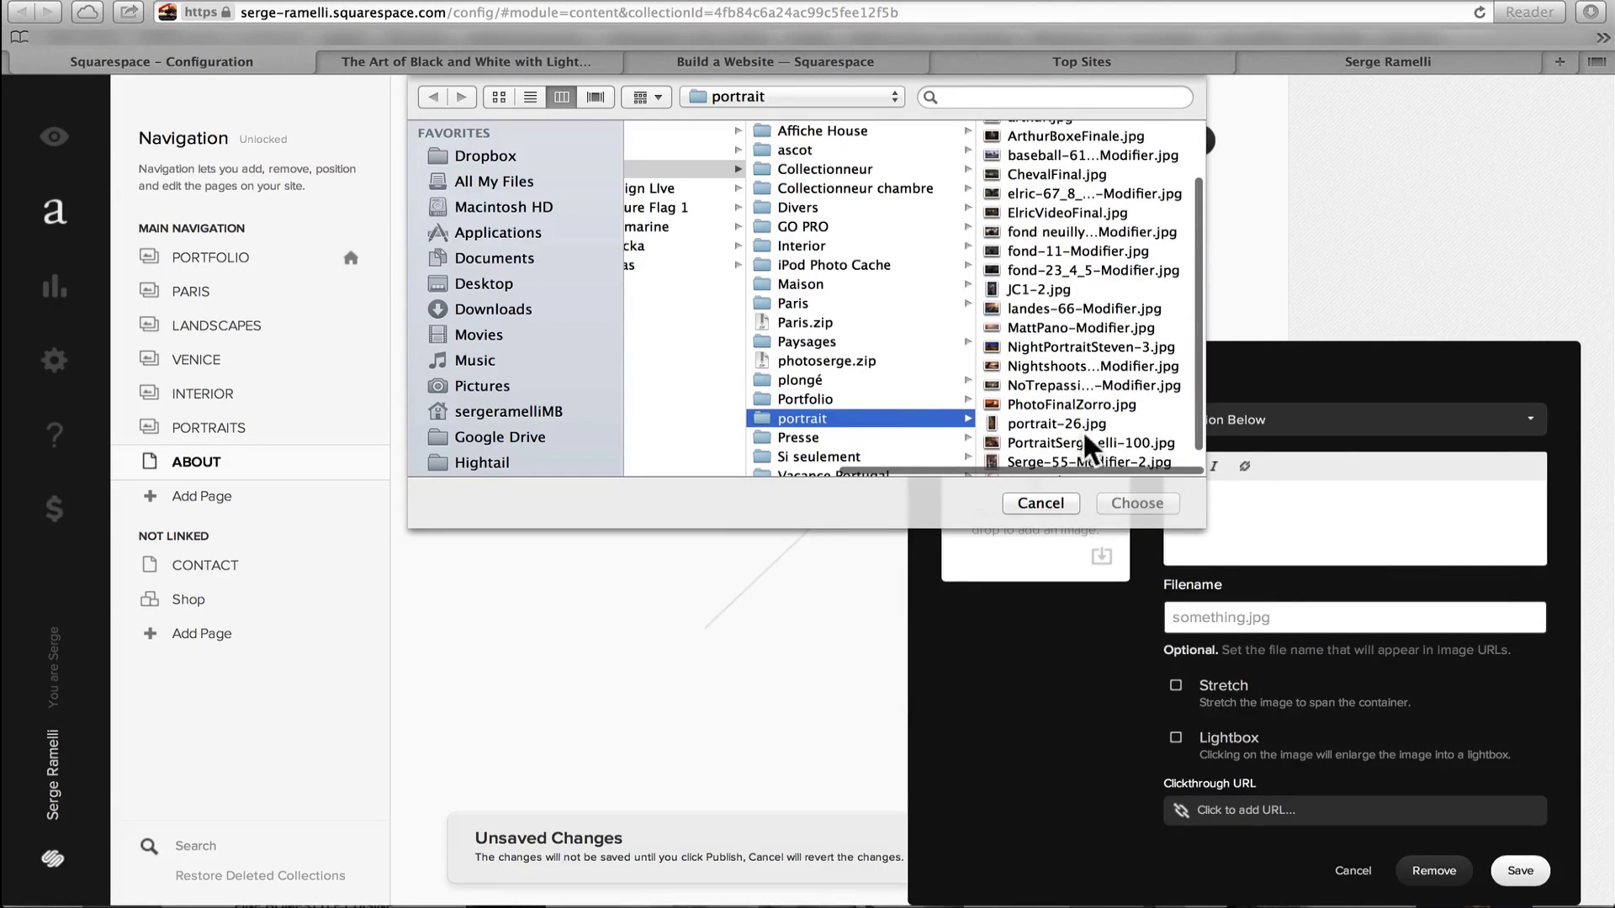
click(1085, 460)
click(1159, 500)
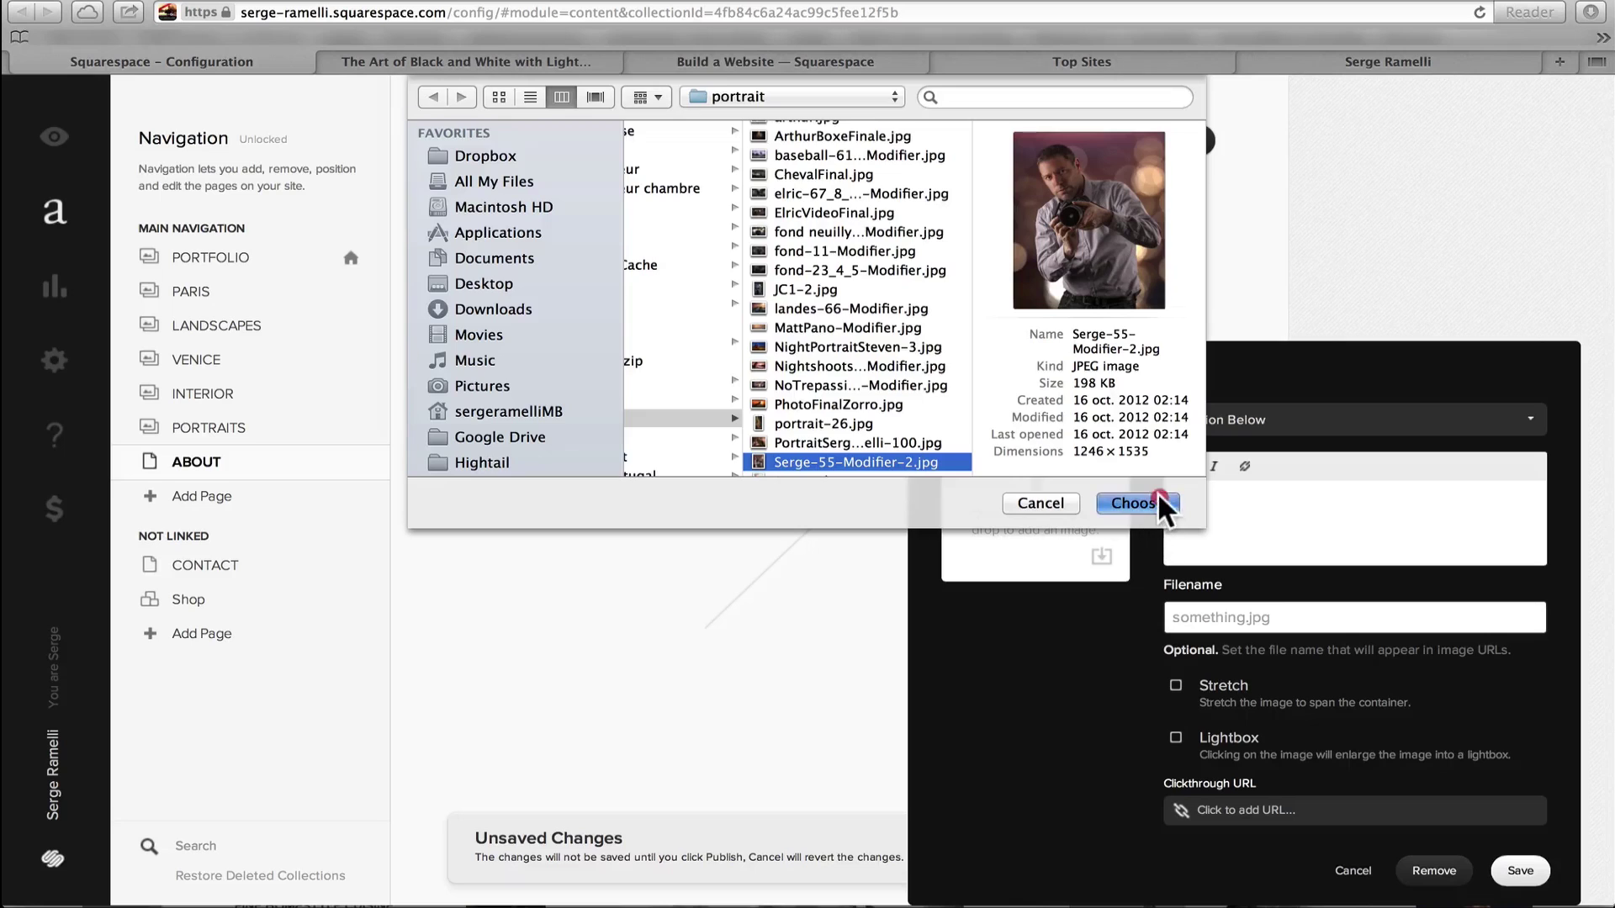
click(1521, 871)
Resize the portrait to a modest size and publish the About page
scroll(973, 469, down, 3)
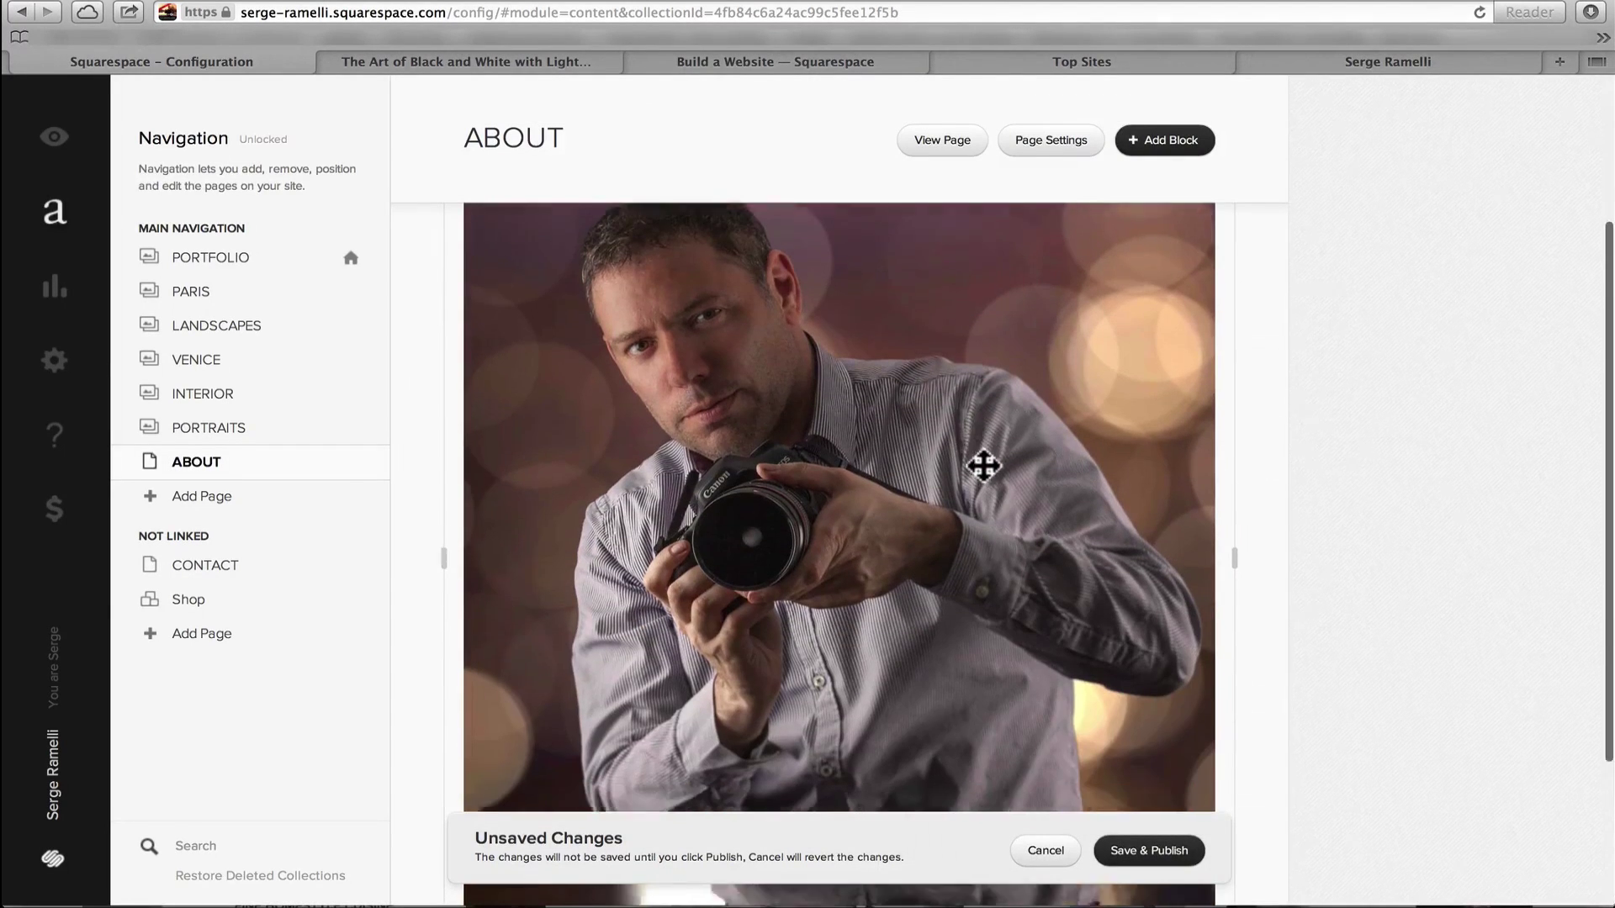
scroll(983, 465, down, 3)
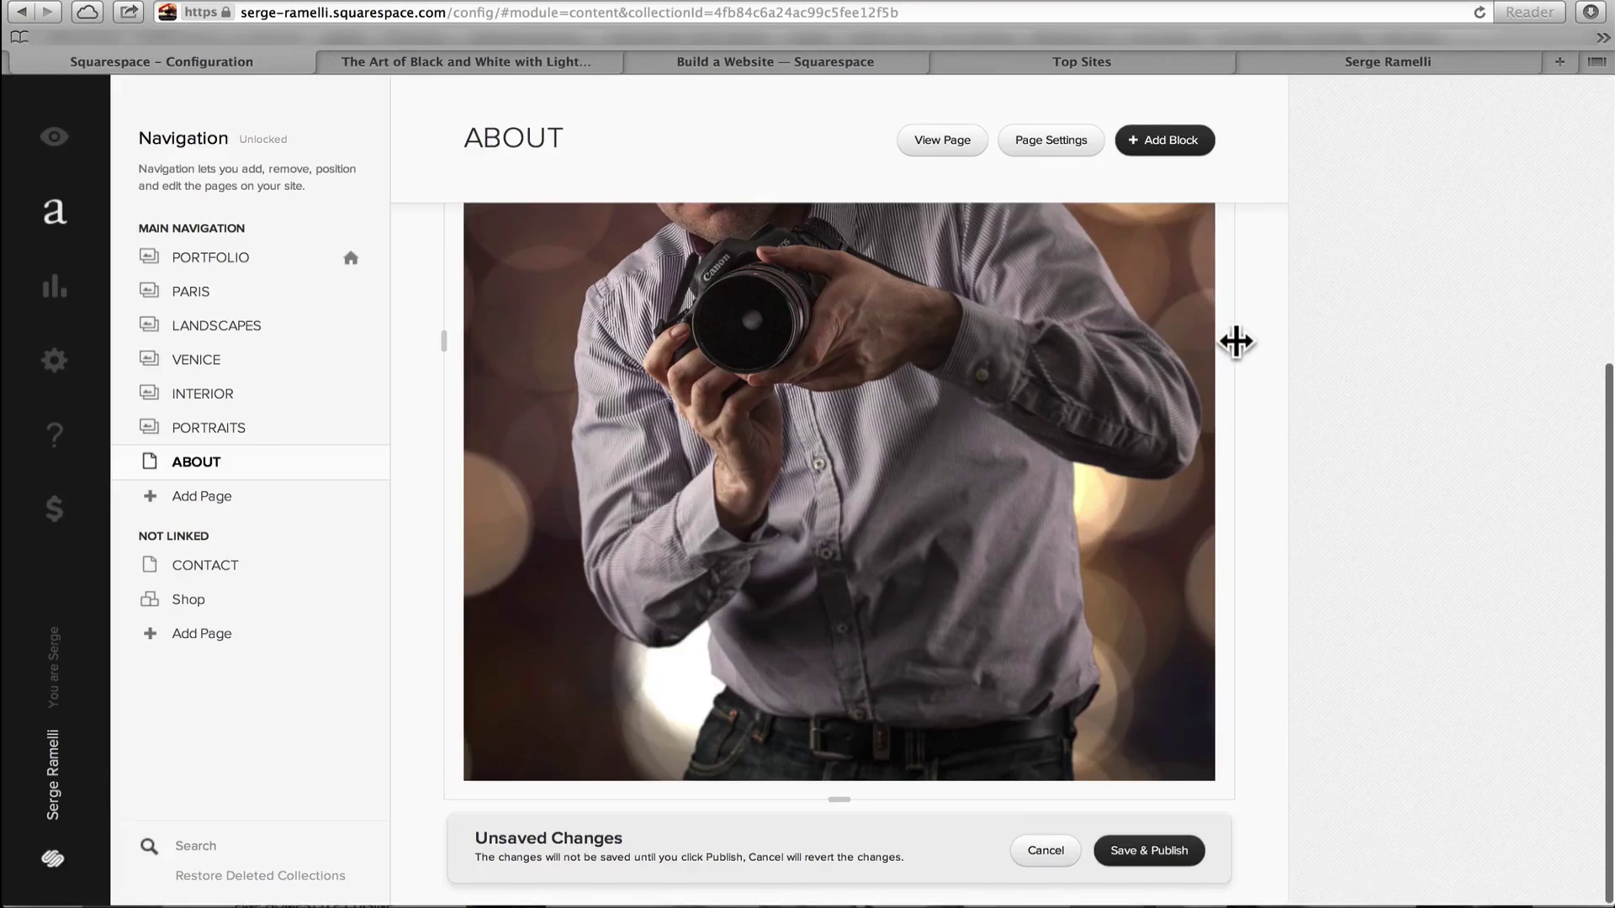
drag(1236, 341, 658, 380)
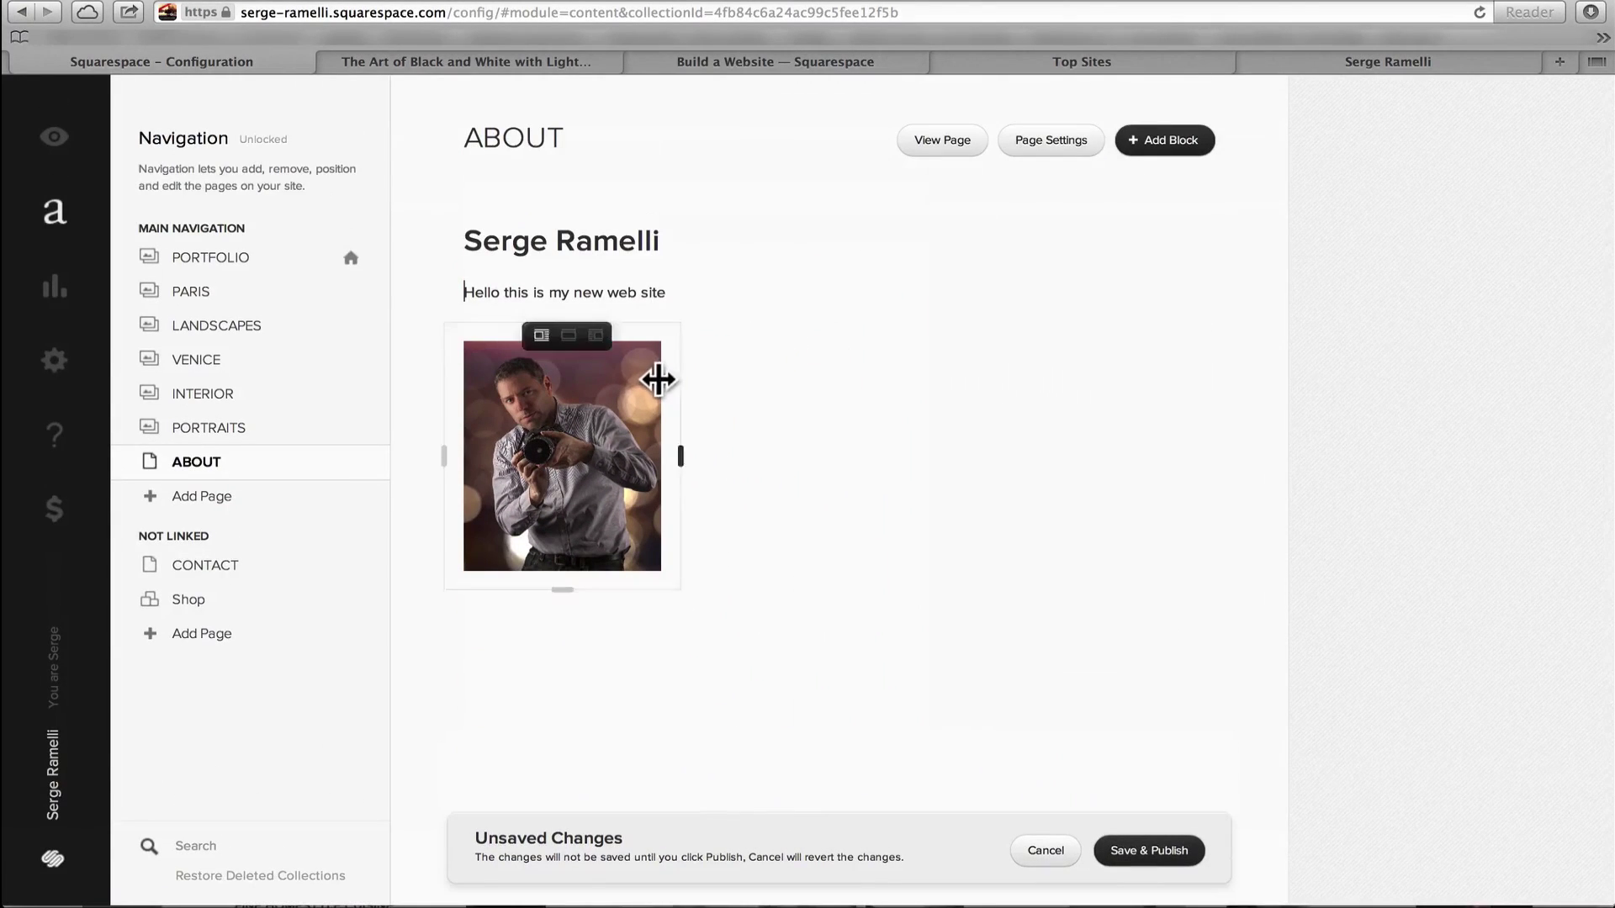
click(569, 336)
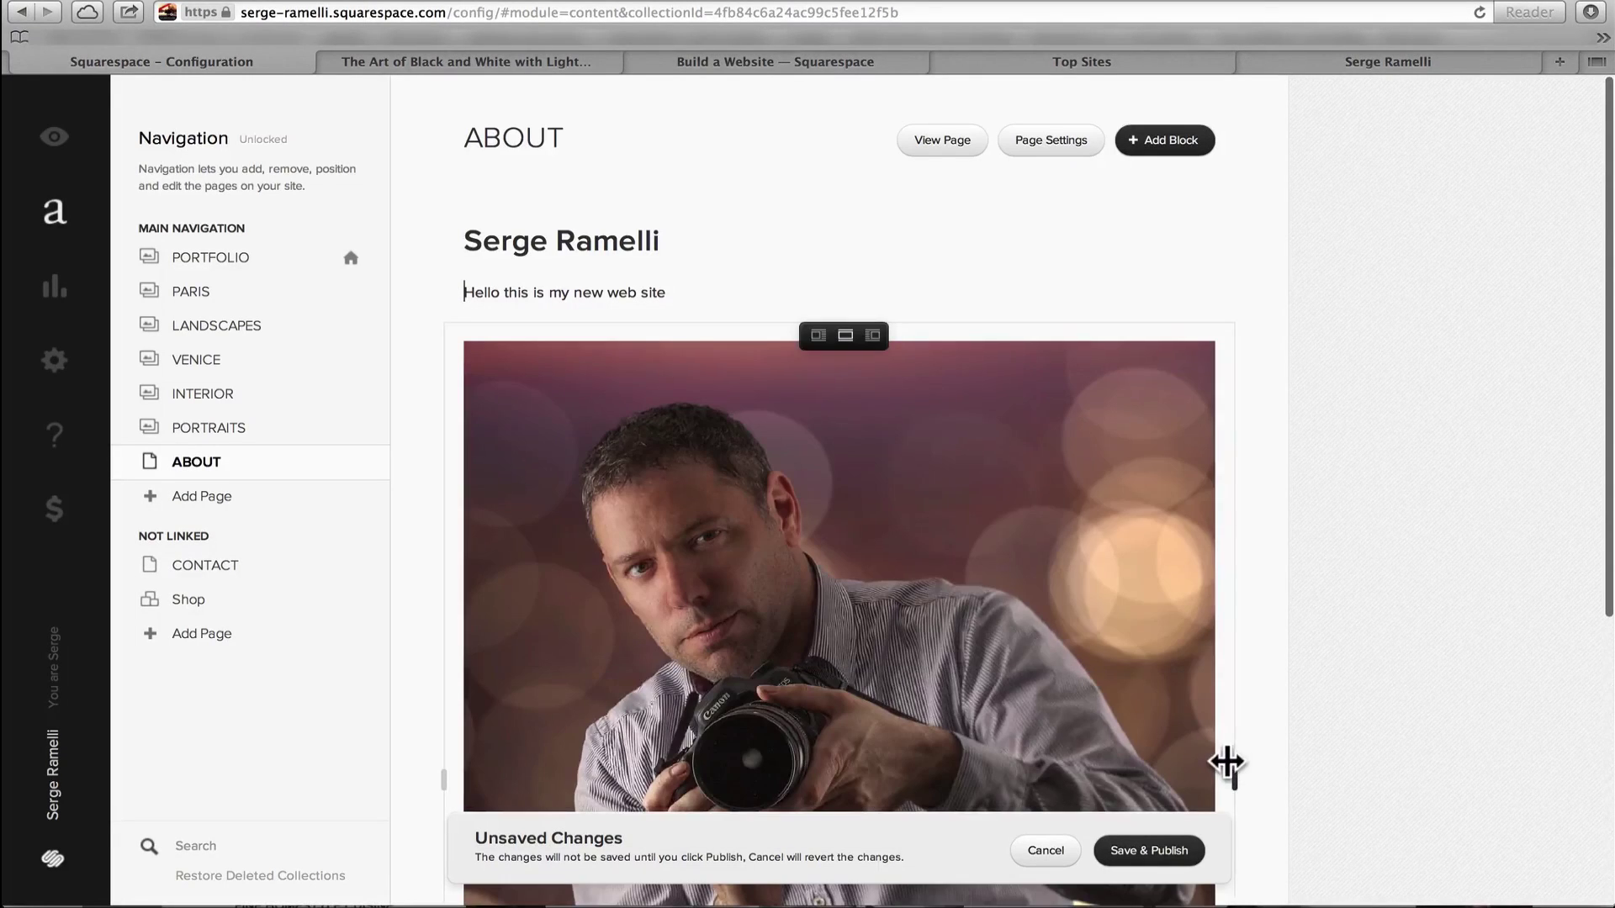
drag(1233, 775, 724, 626)
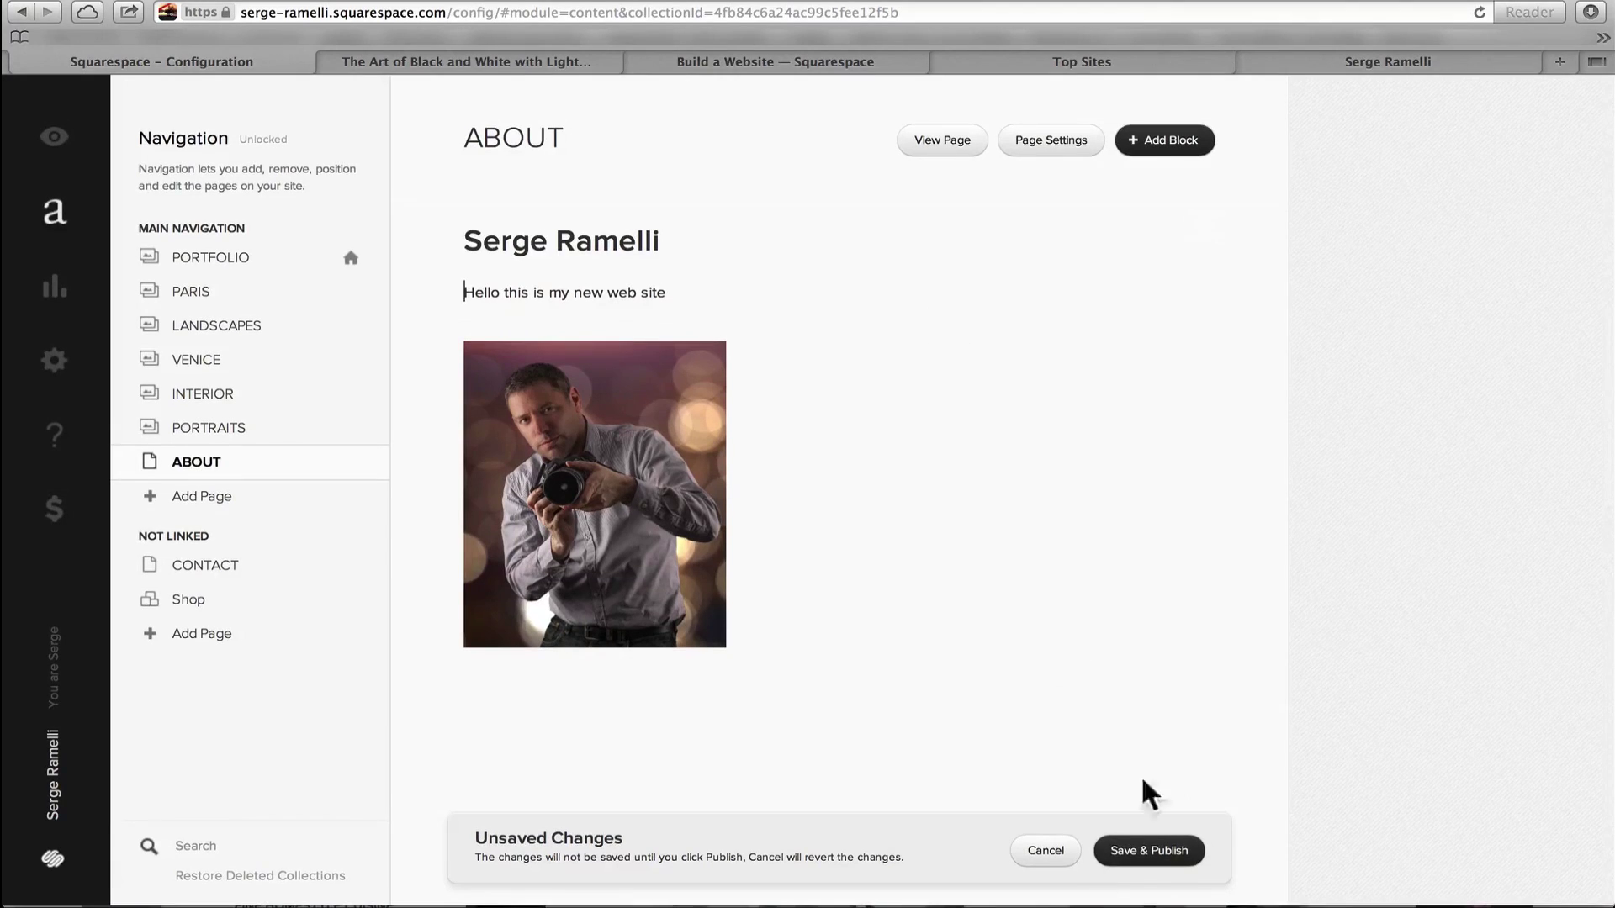
click(1156, 855)
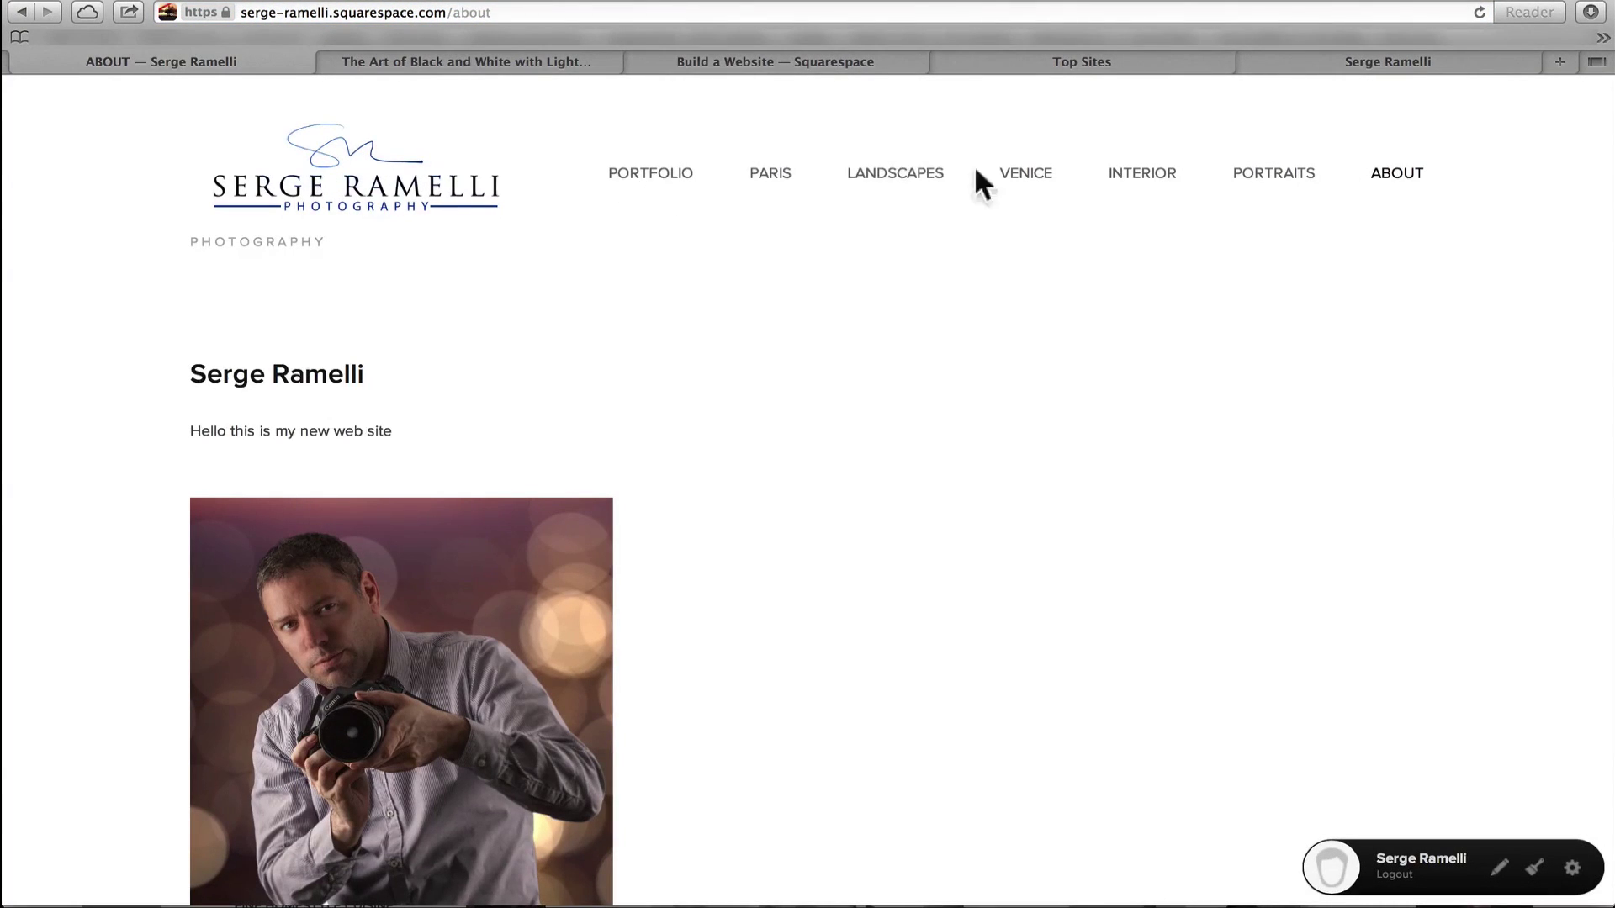
Go to the PARIS gallery from the site's top navigation
click(768, 174)
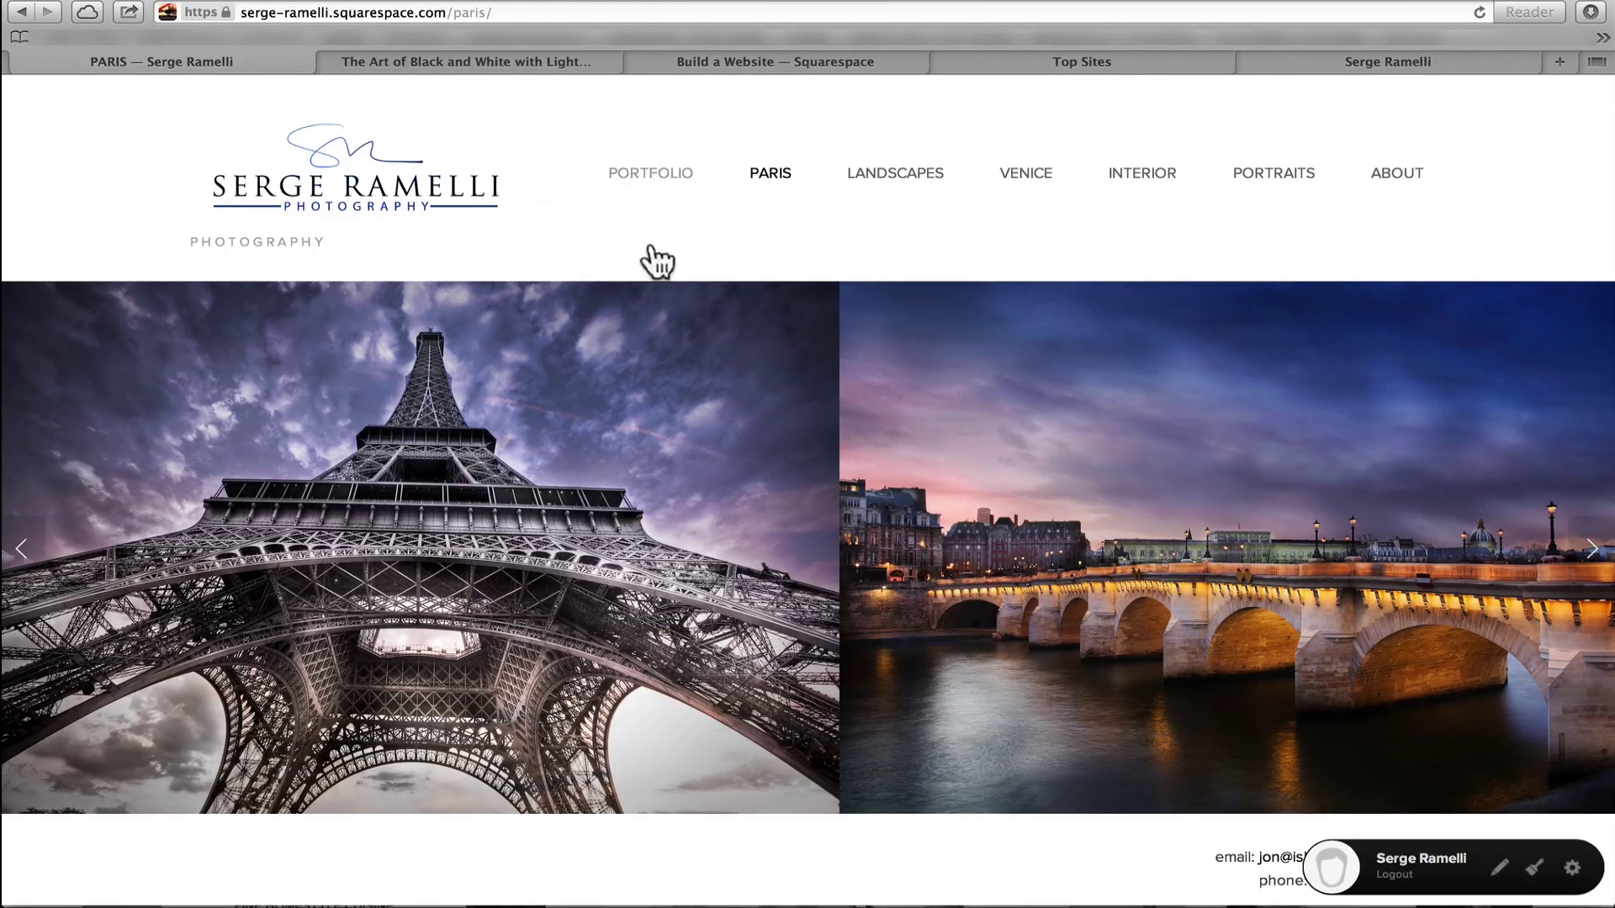
Change the Site Background colour to pink, then lighten it to near-white
click(1536, 875)
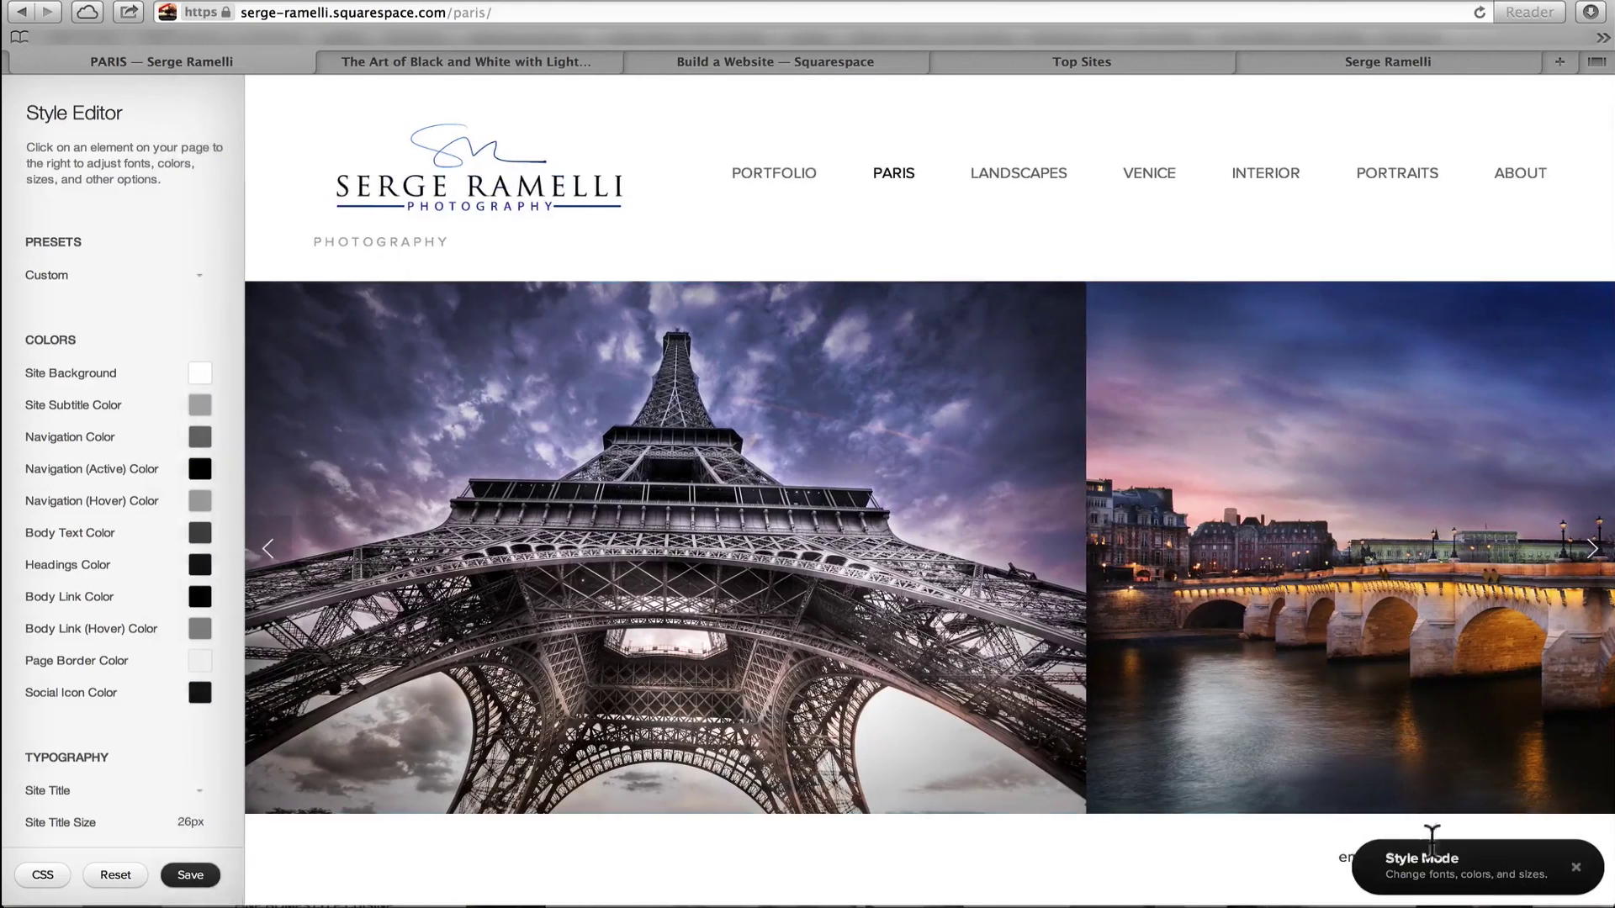
scroll(67, 277, down, 15)
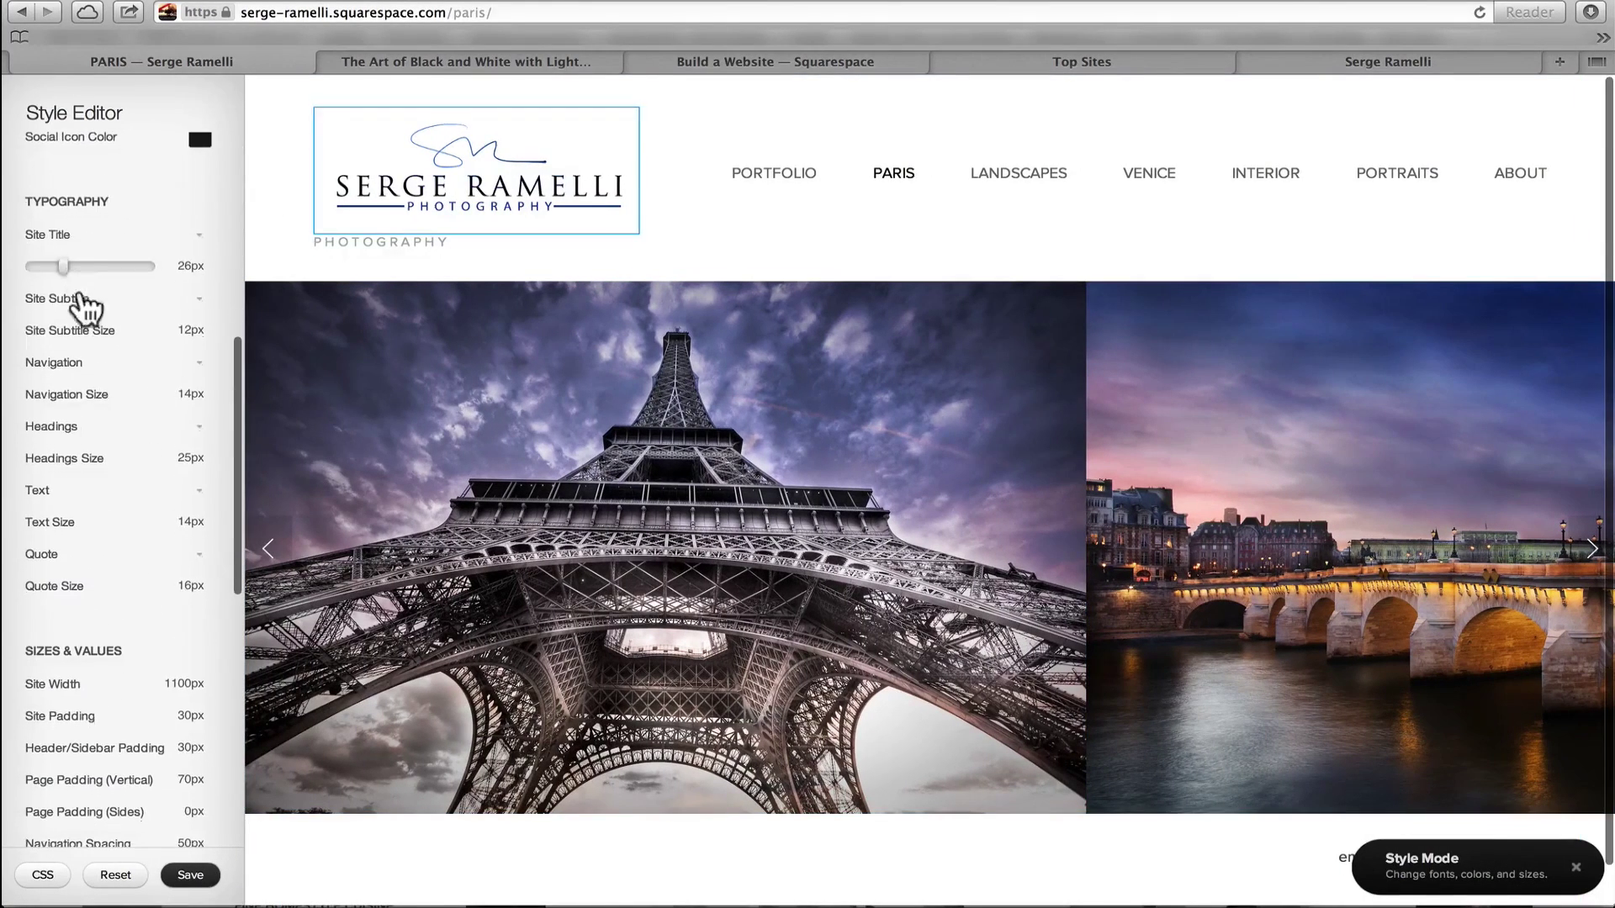
scroll(76, 446, up, 15)
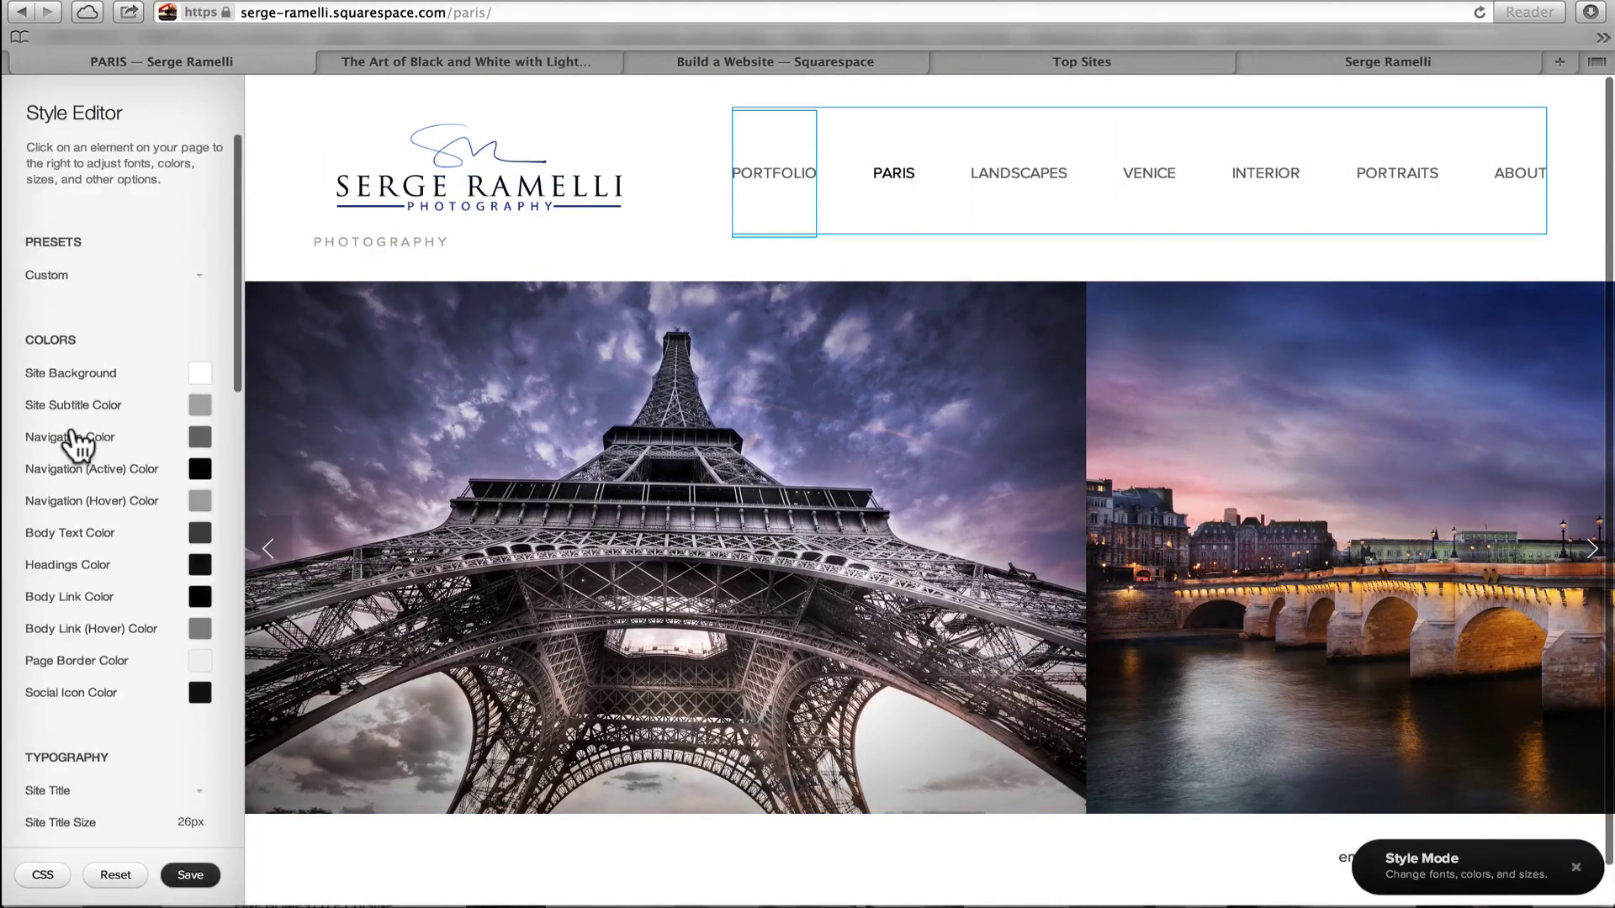
click(200, 375)
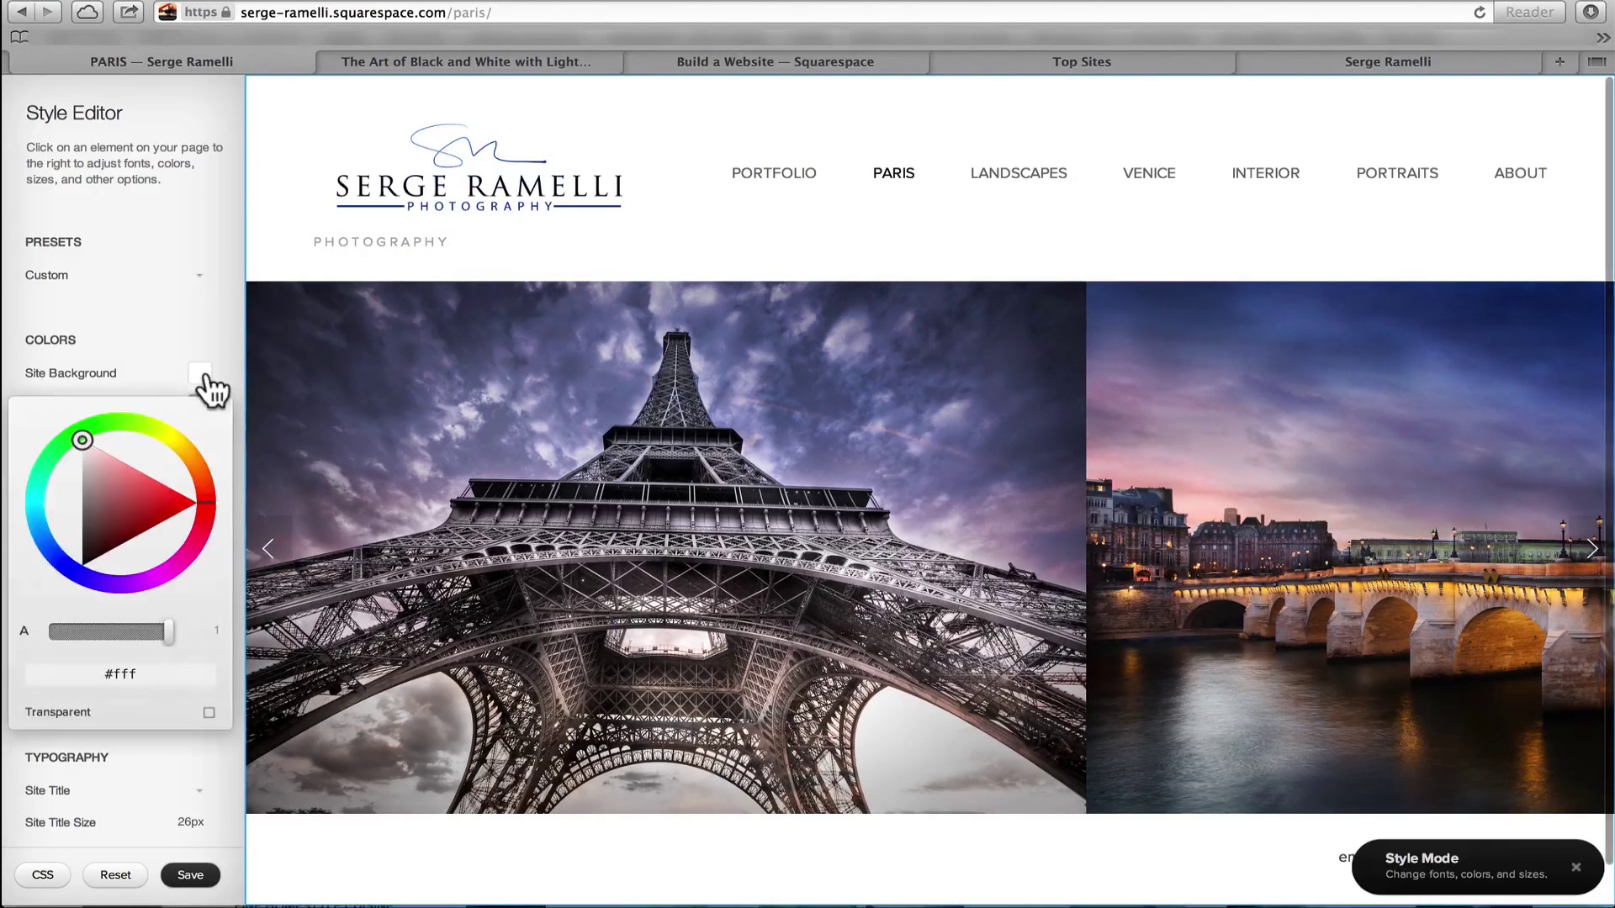
click(195, 523)
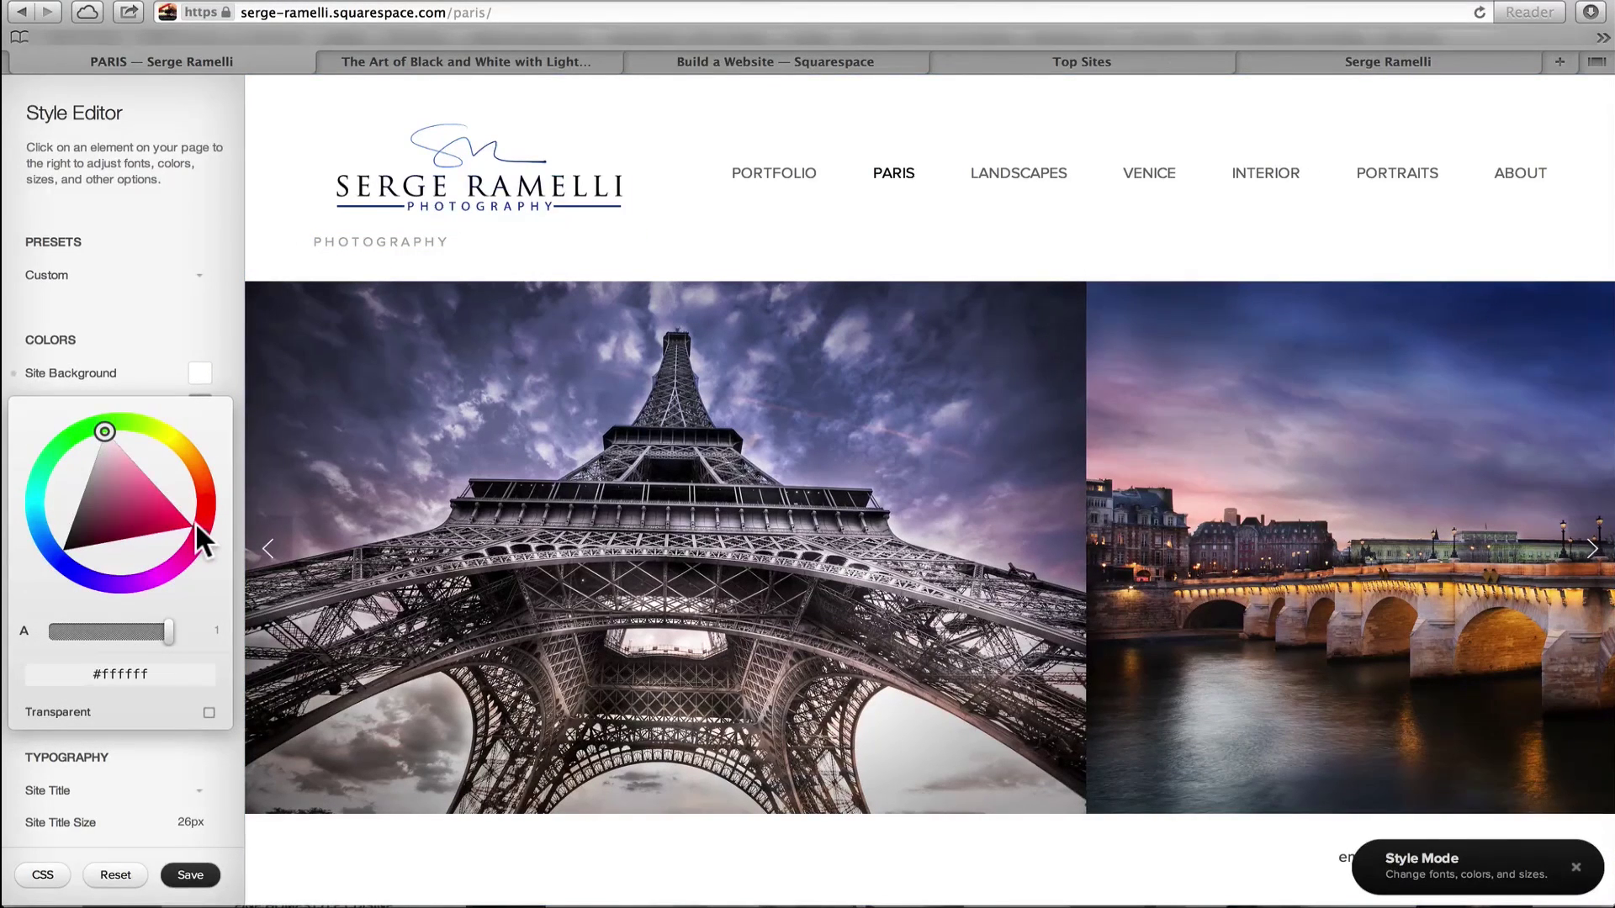
click(154, 509)
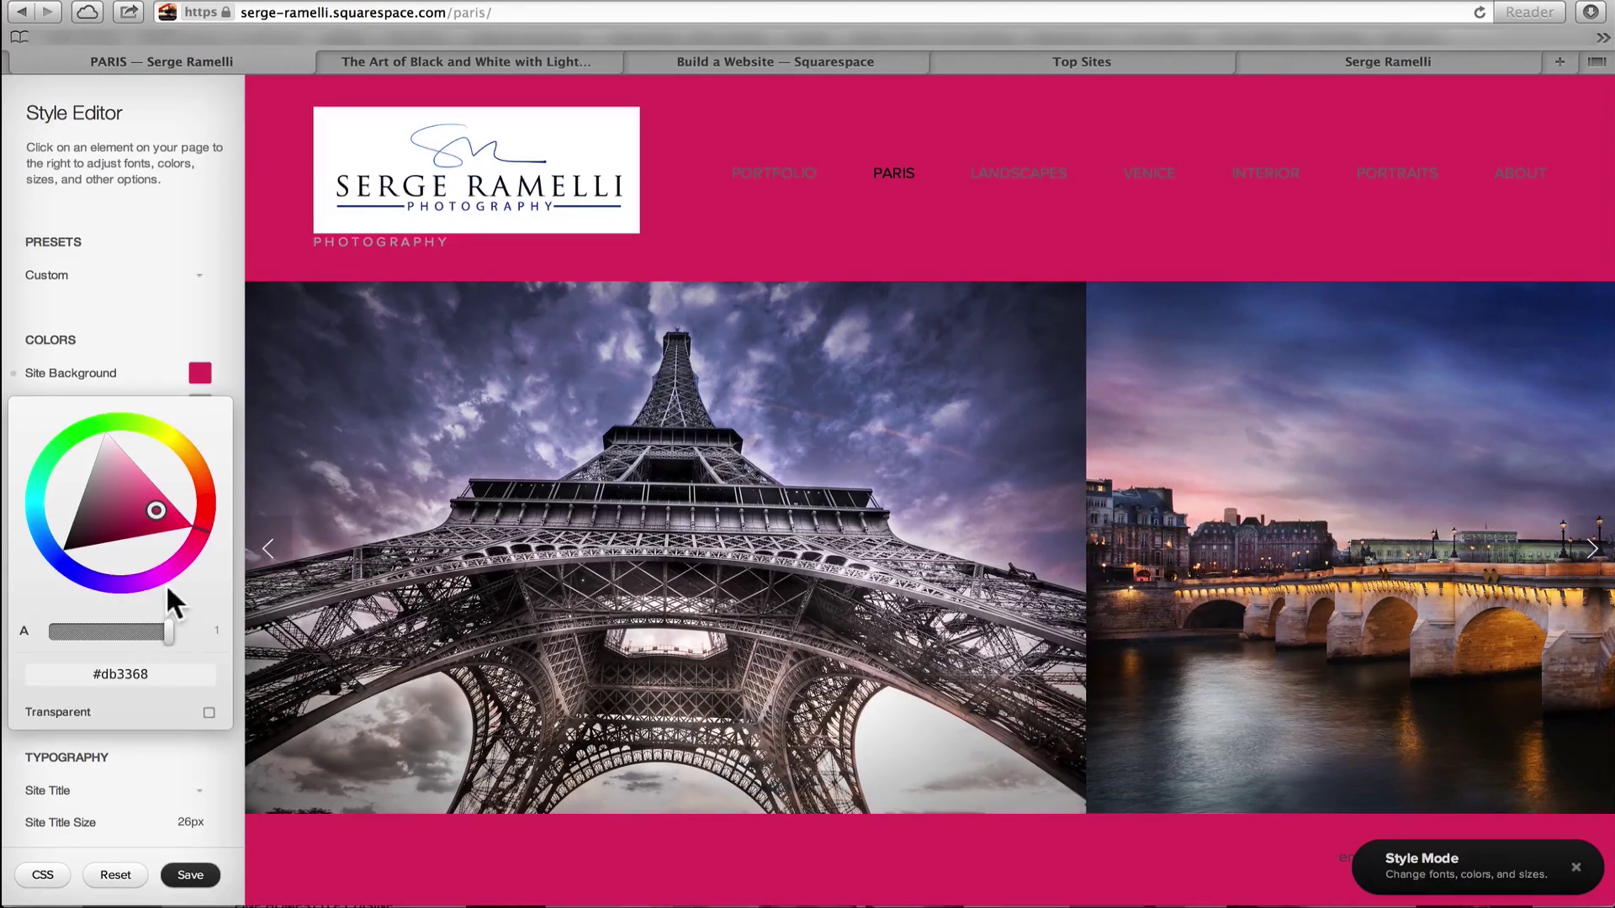
mouse_move(103, 491)
mouse_down()
mouse_move(107, 433)
mouse_move(99, 456)
mouse_up()
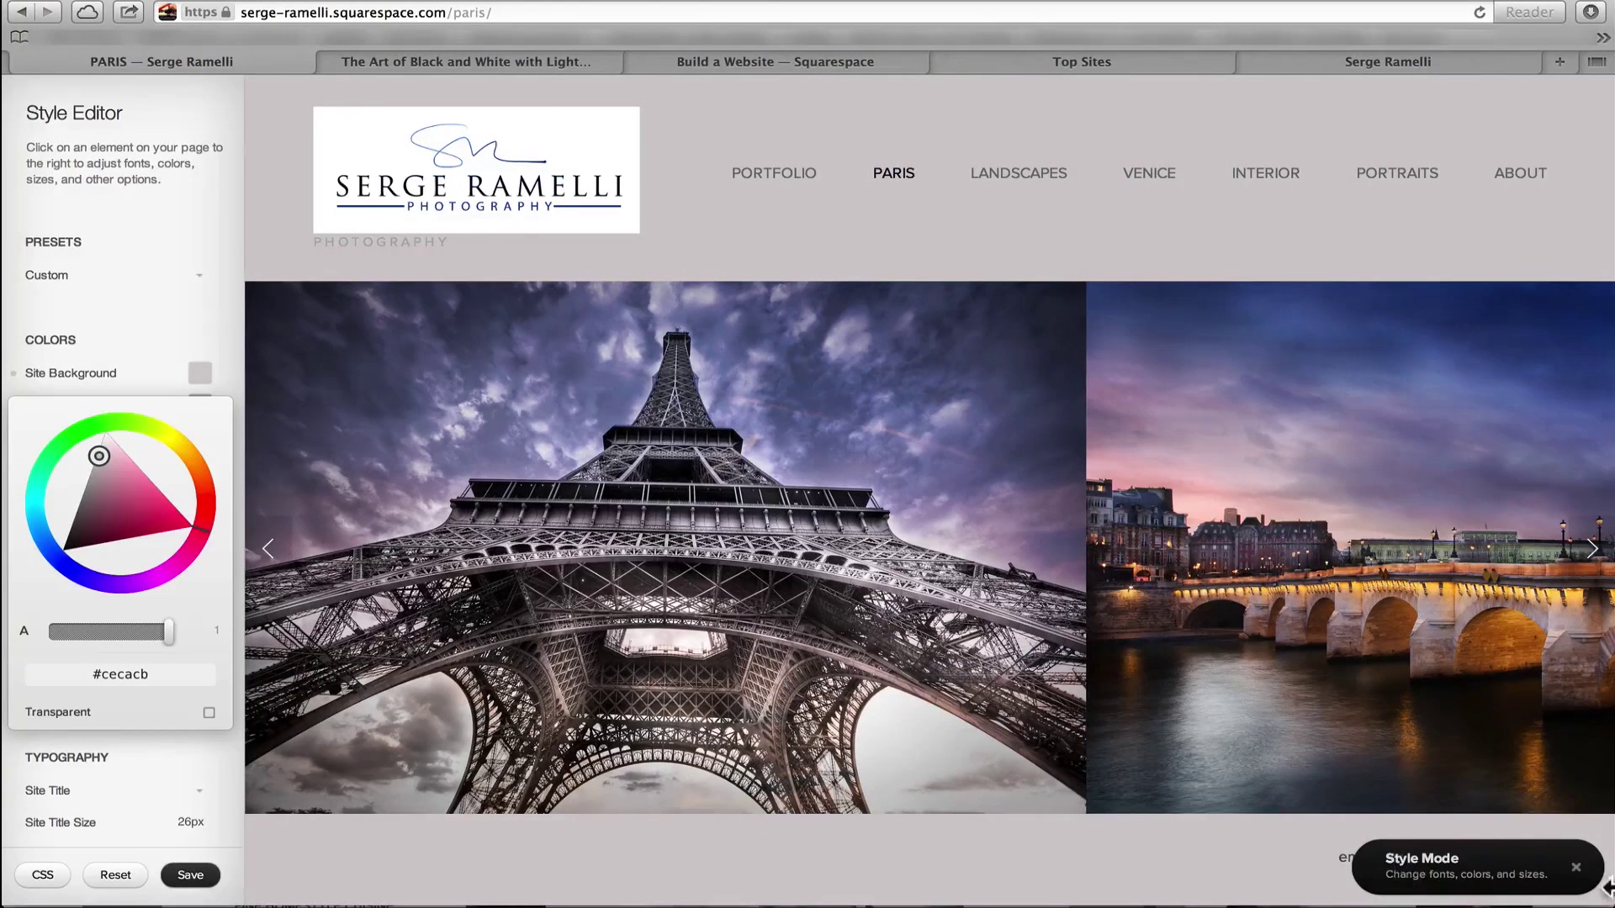
click(1578, 867)
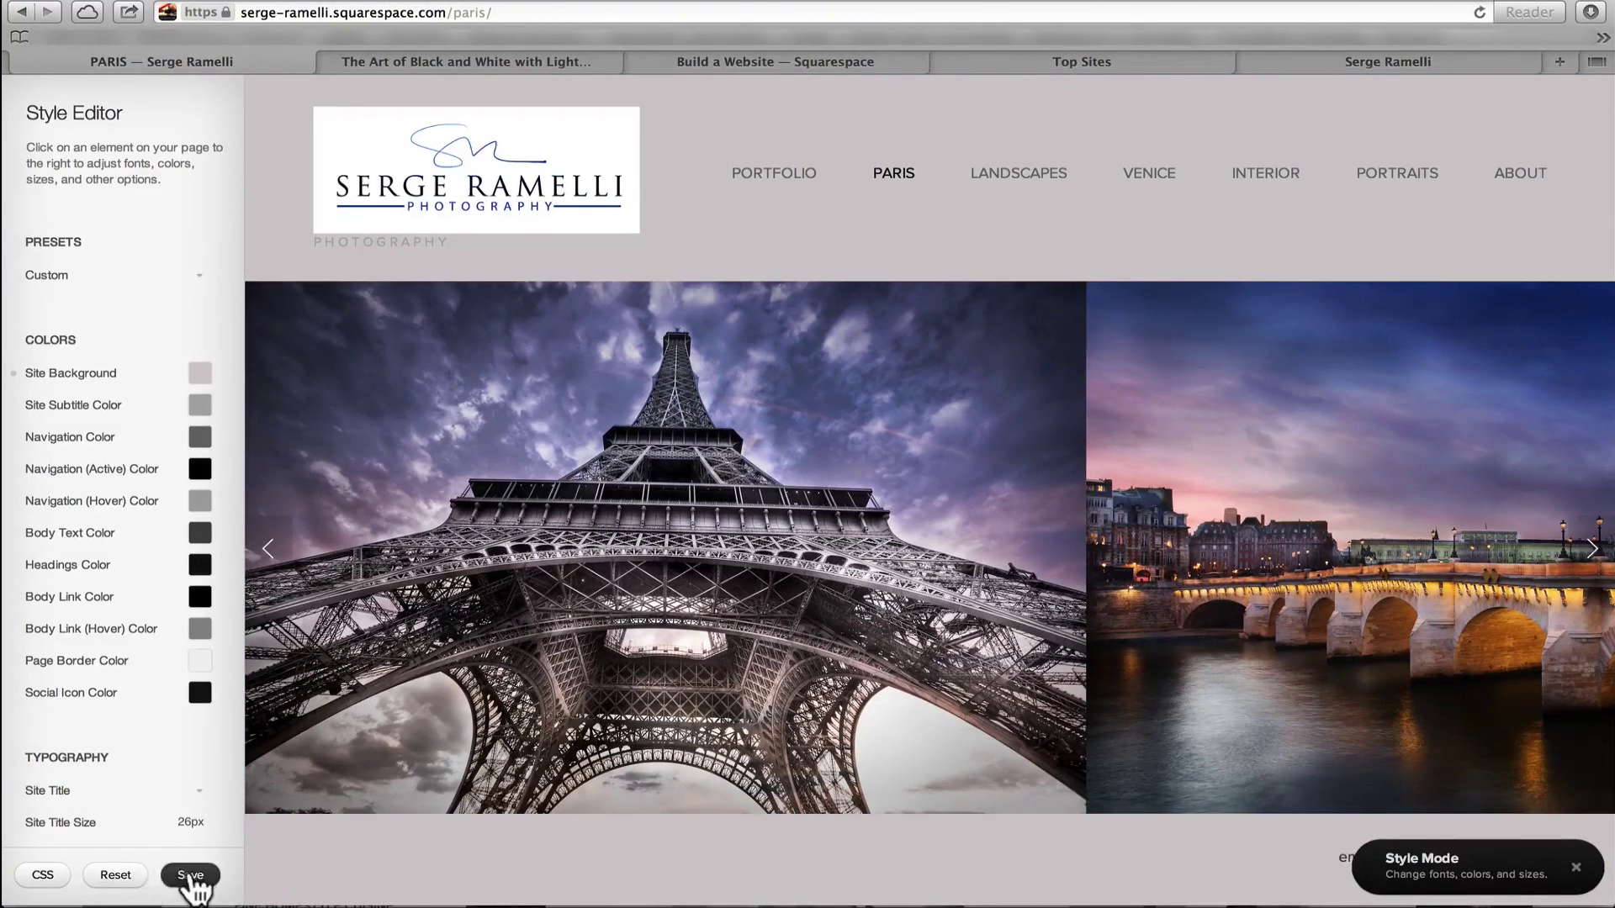
Reset all styles to the template defaults and exit Style Mode
click(116, 875)
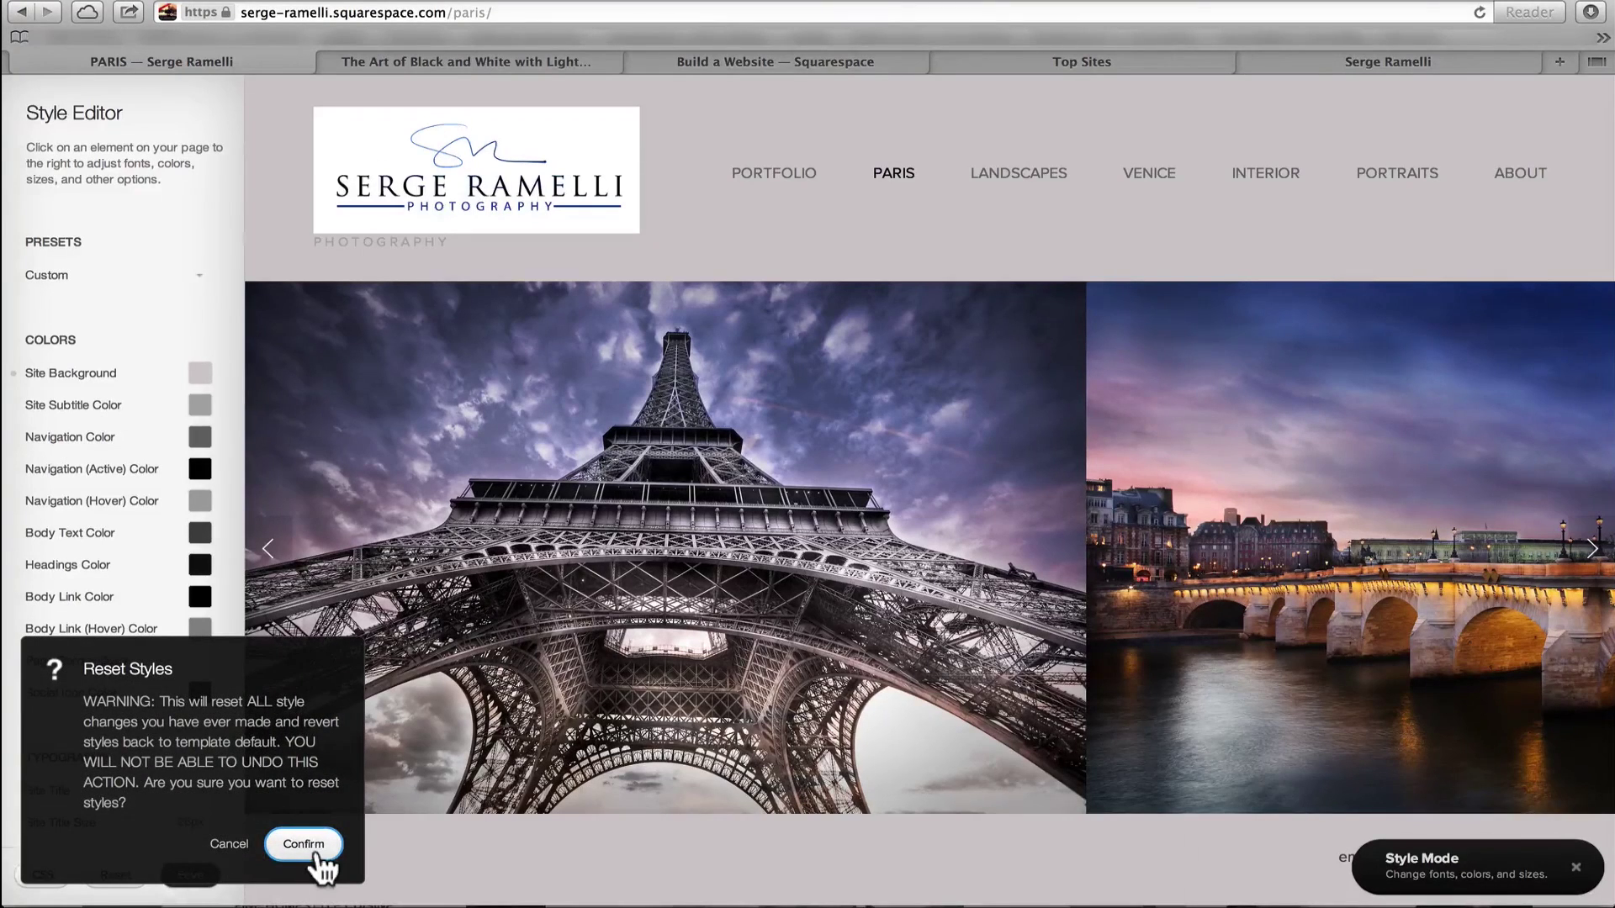
click(304, 845)
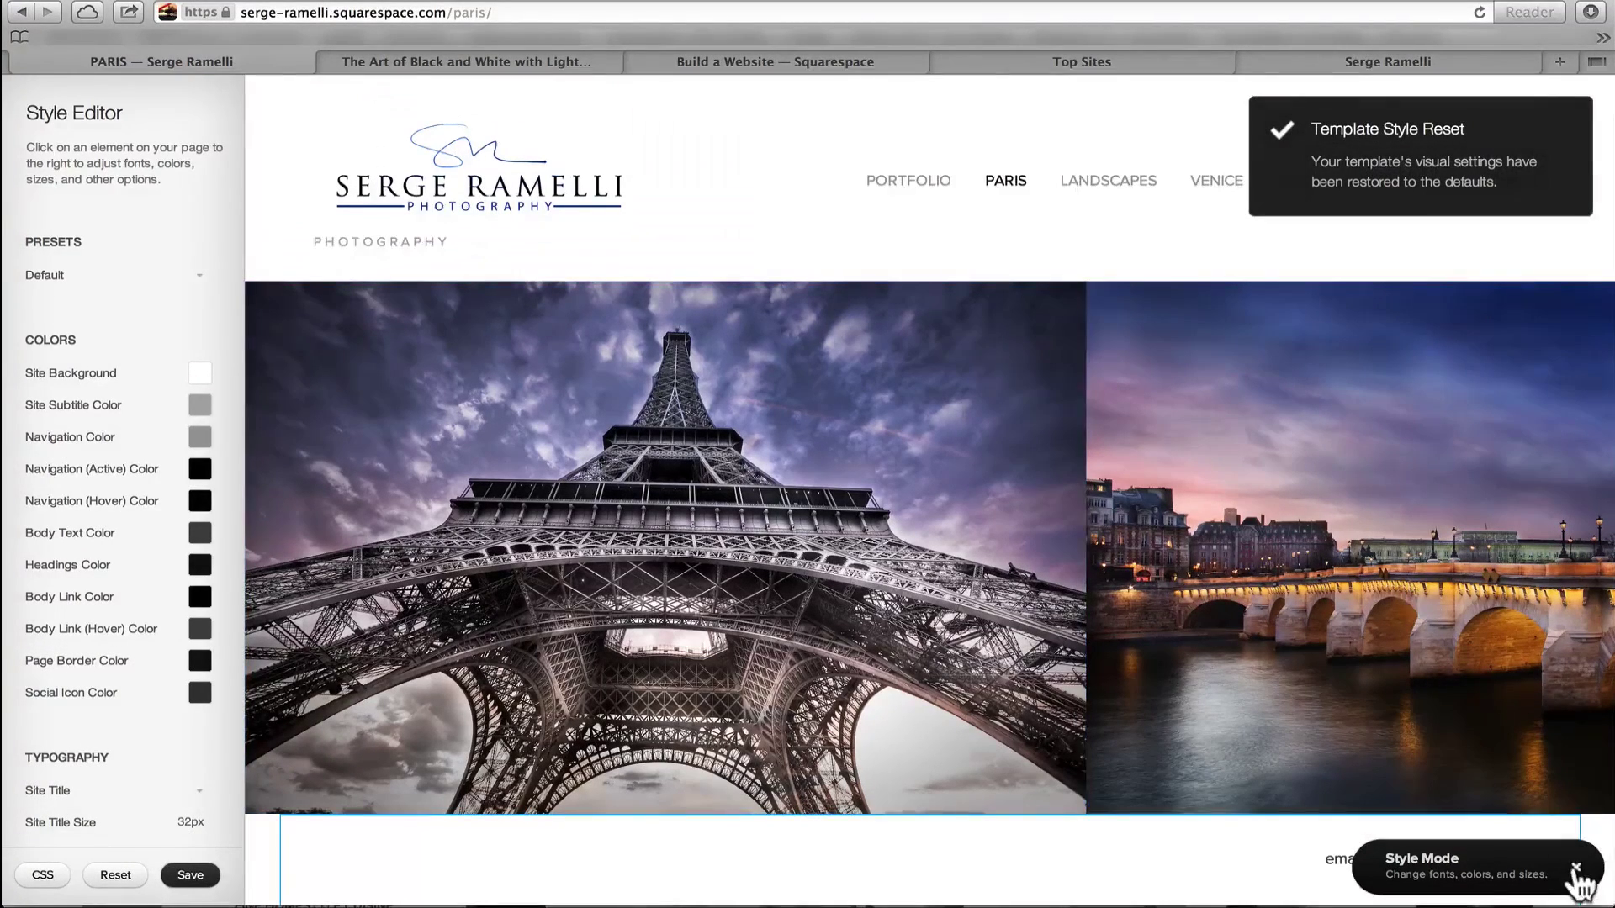
click(1580, 863)
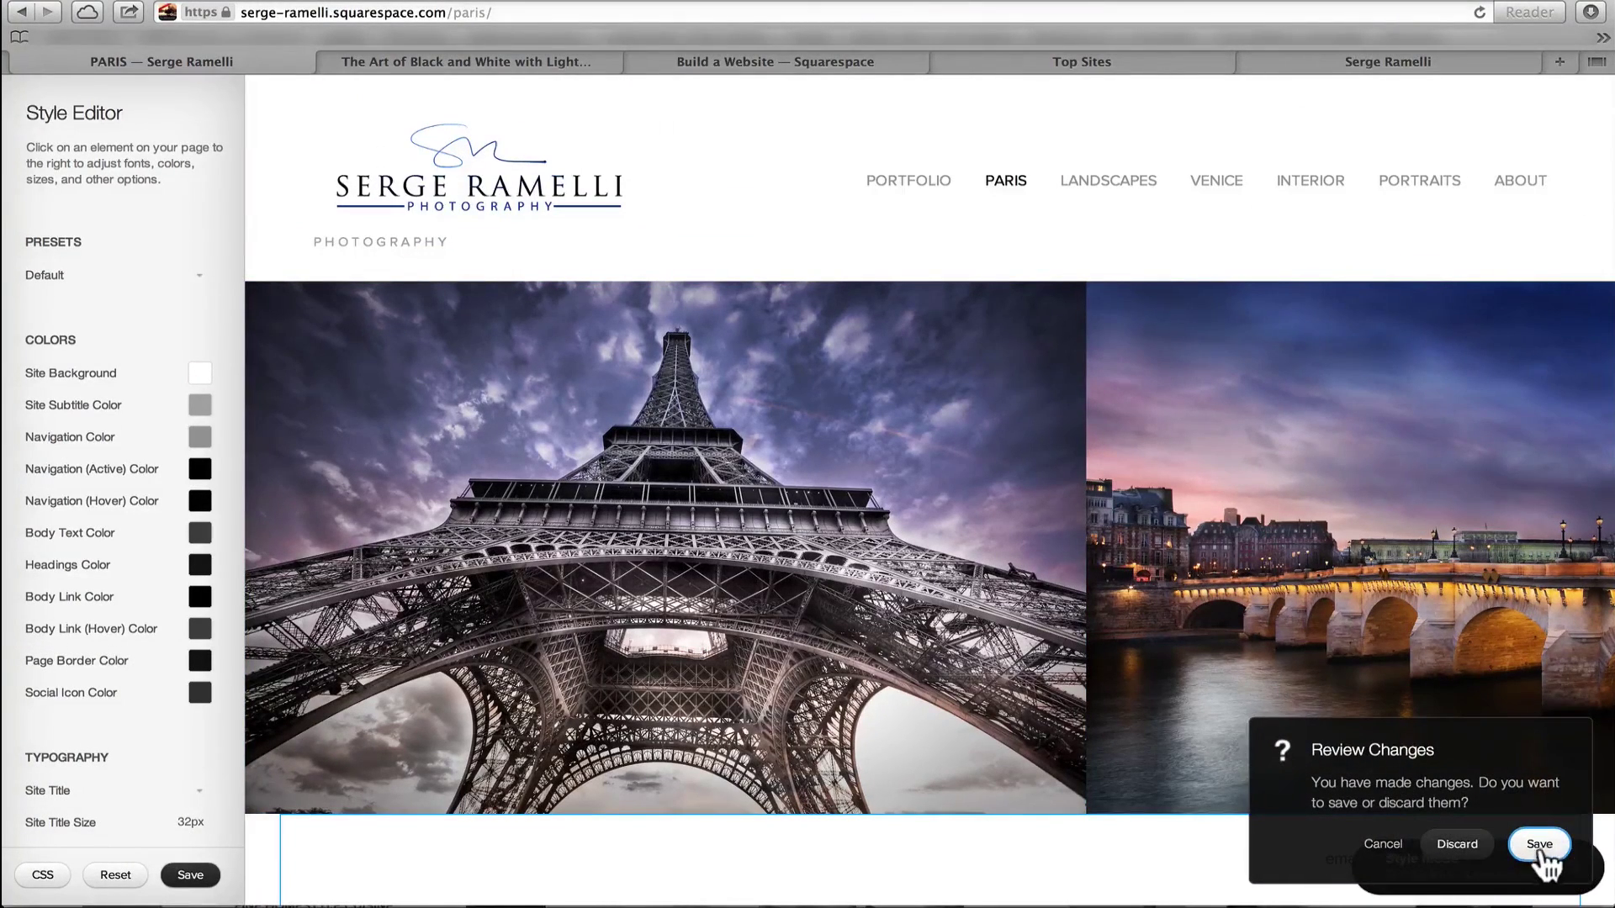
click(1448, 847)
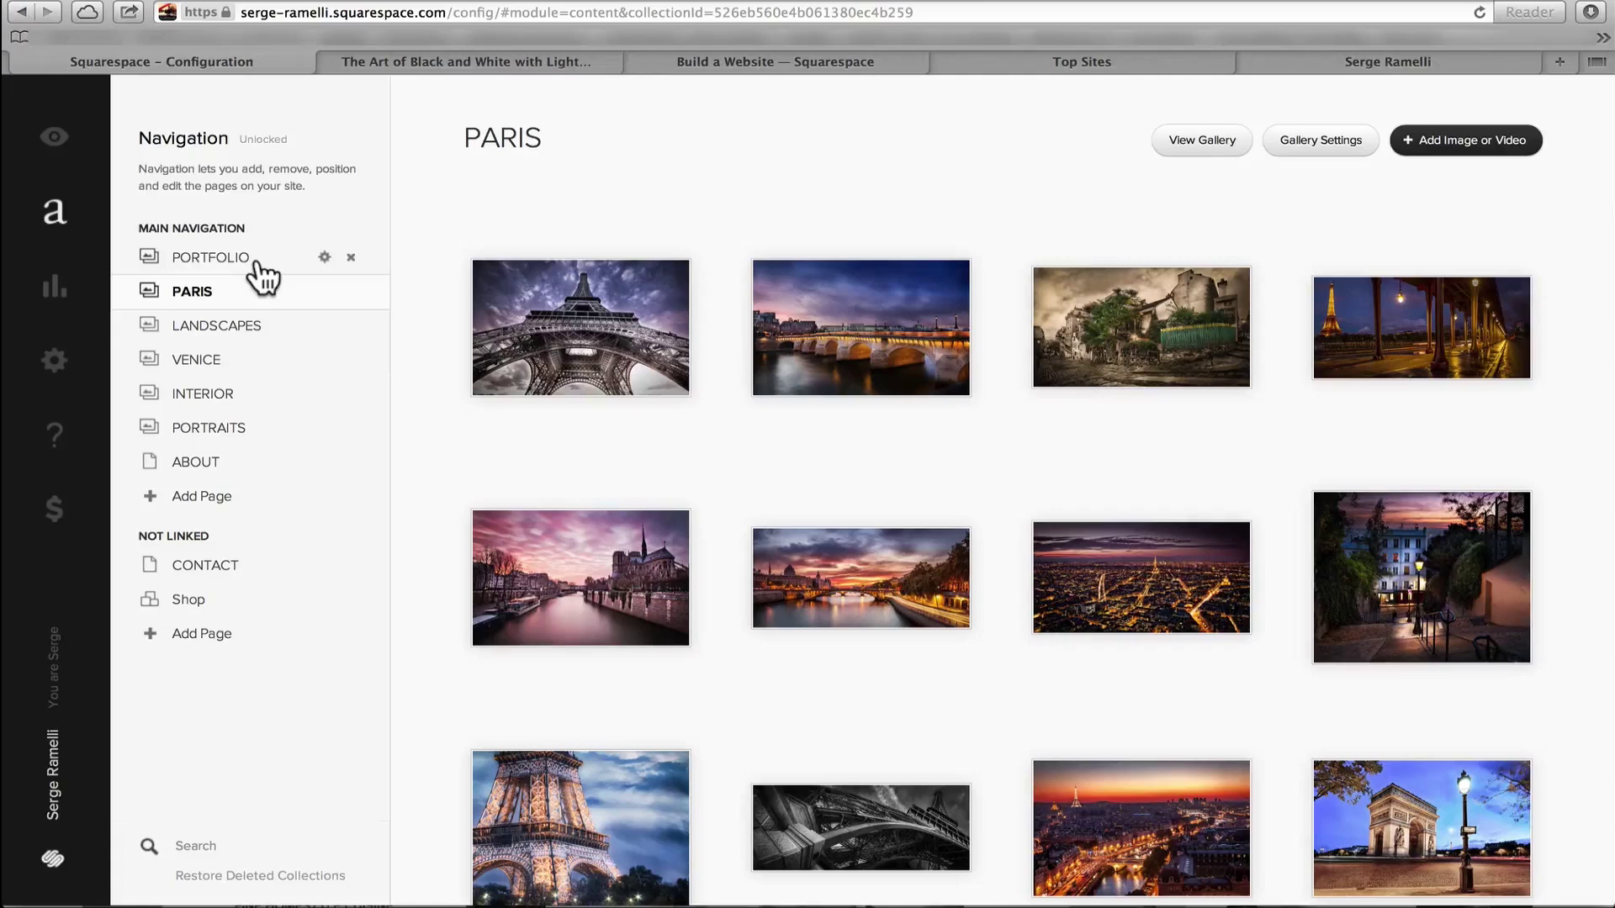
Preview the Momentum template from the Templates settings
click(57, 361)
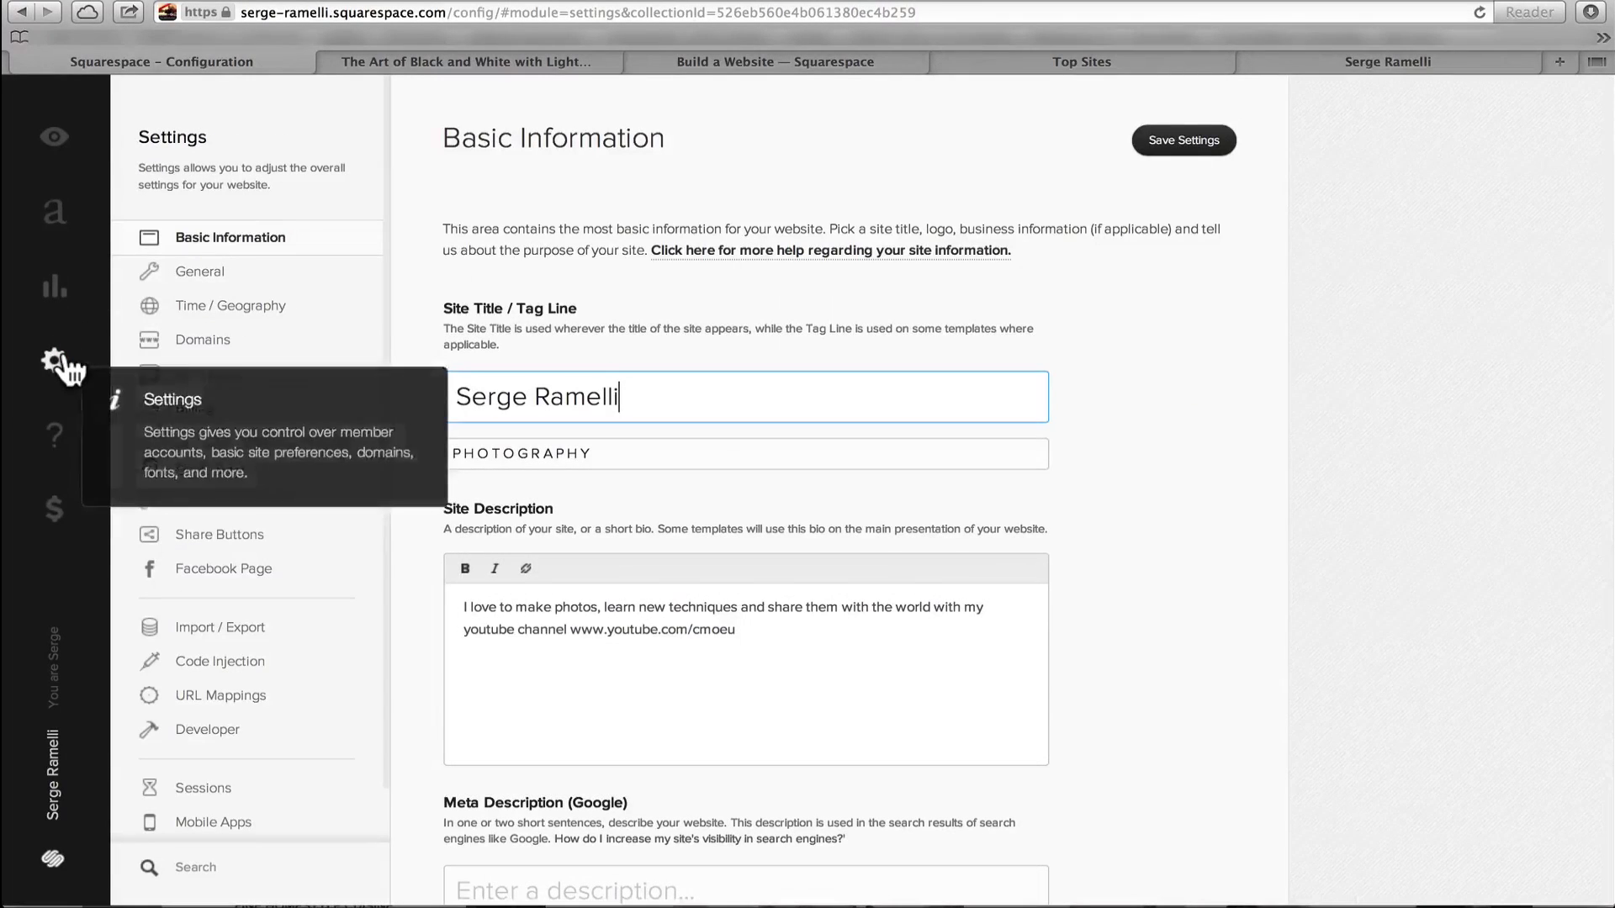
click(253, 374)
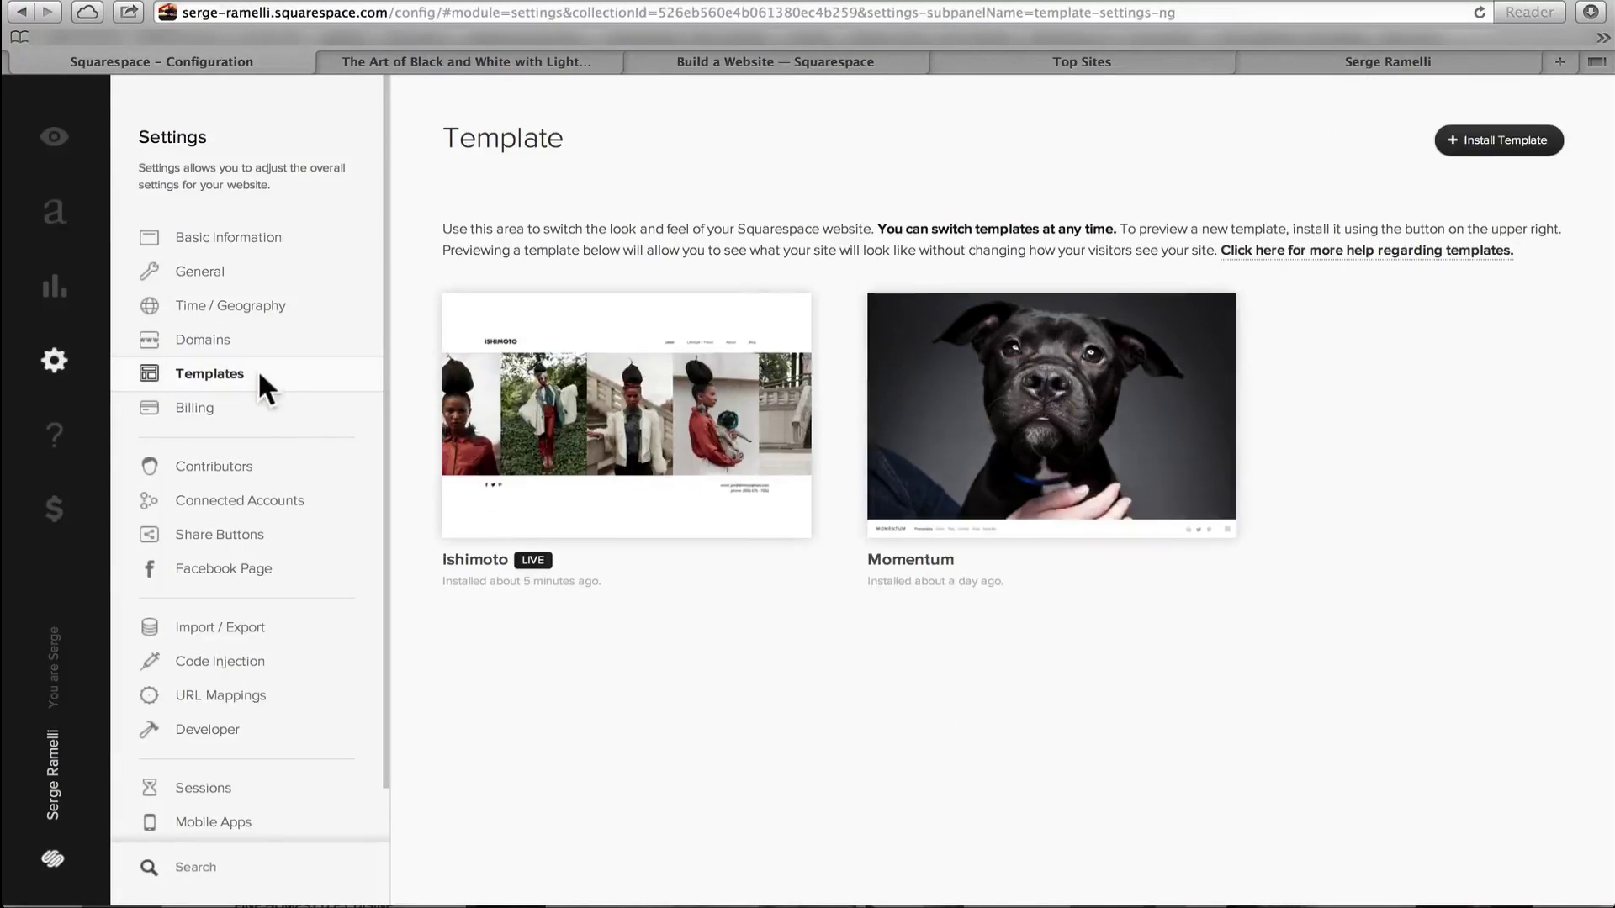
mouse_move(984, 366)
click(1064, 412)
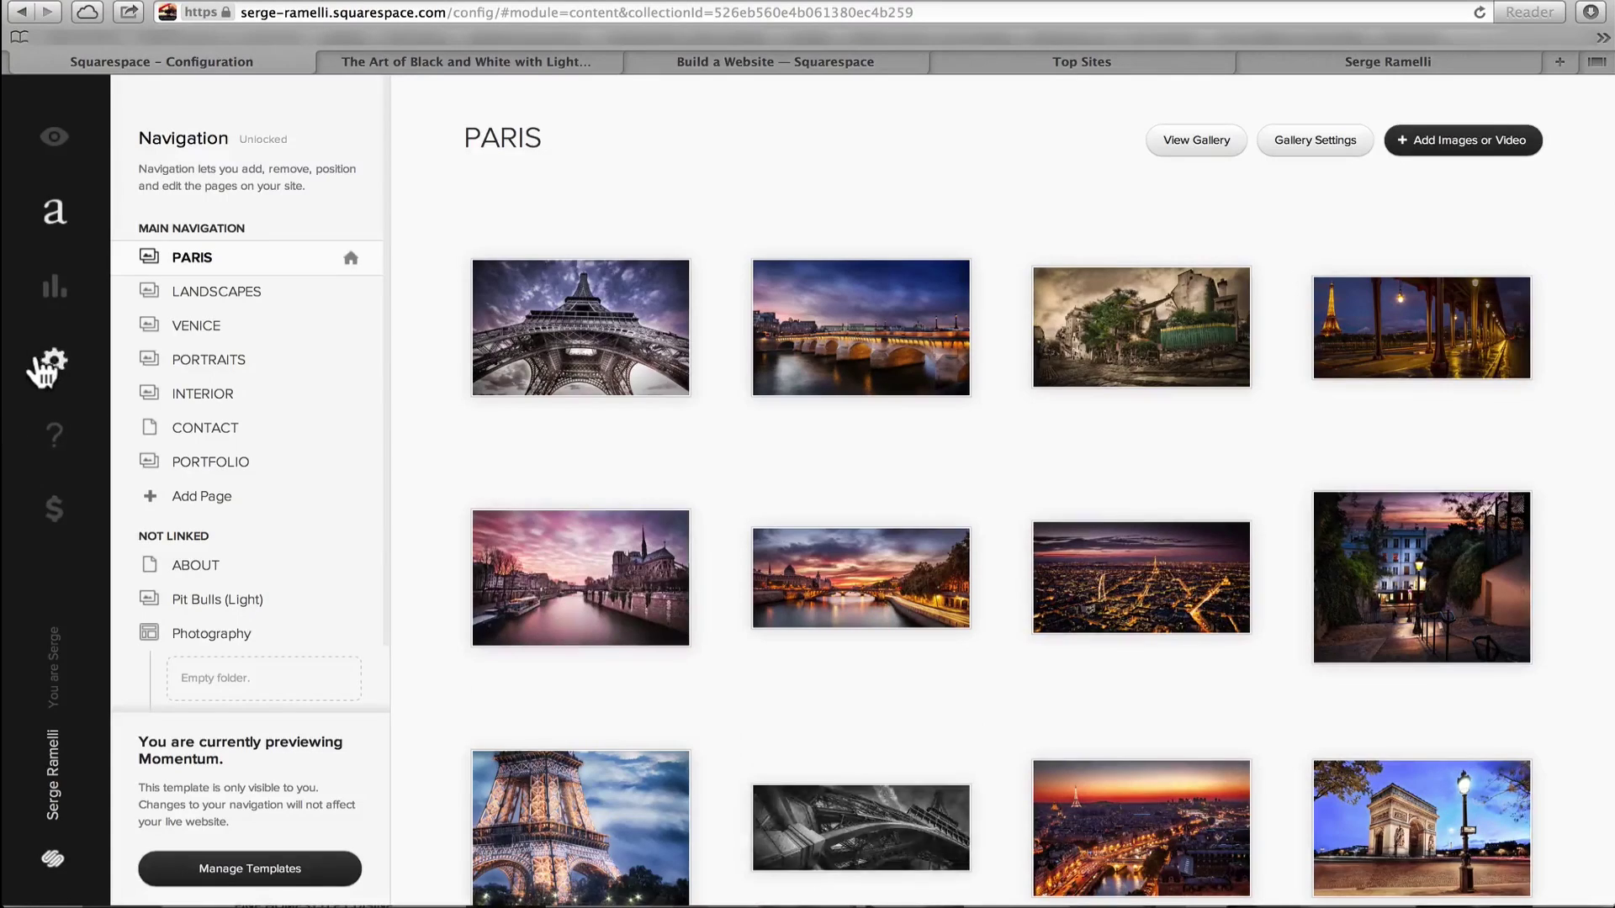
Set Momentum as the live template and confirm
click(50, 364)
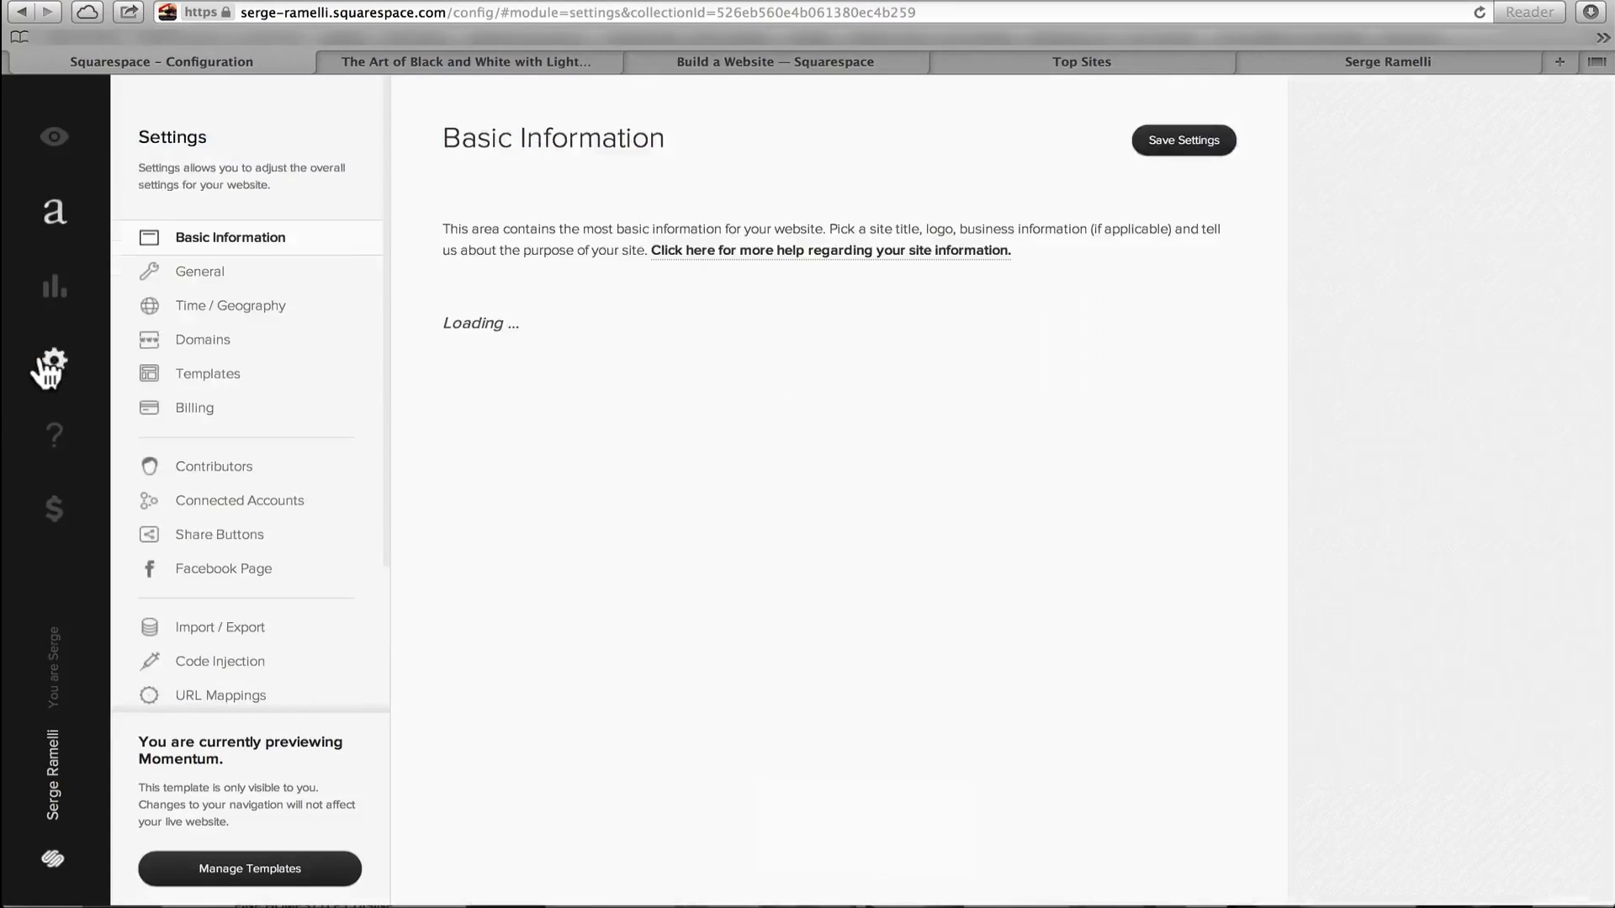
click(224, 371)
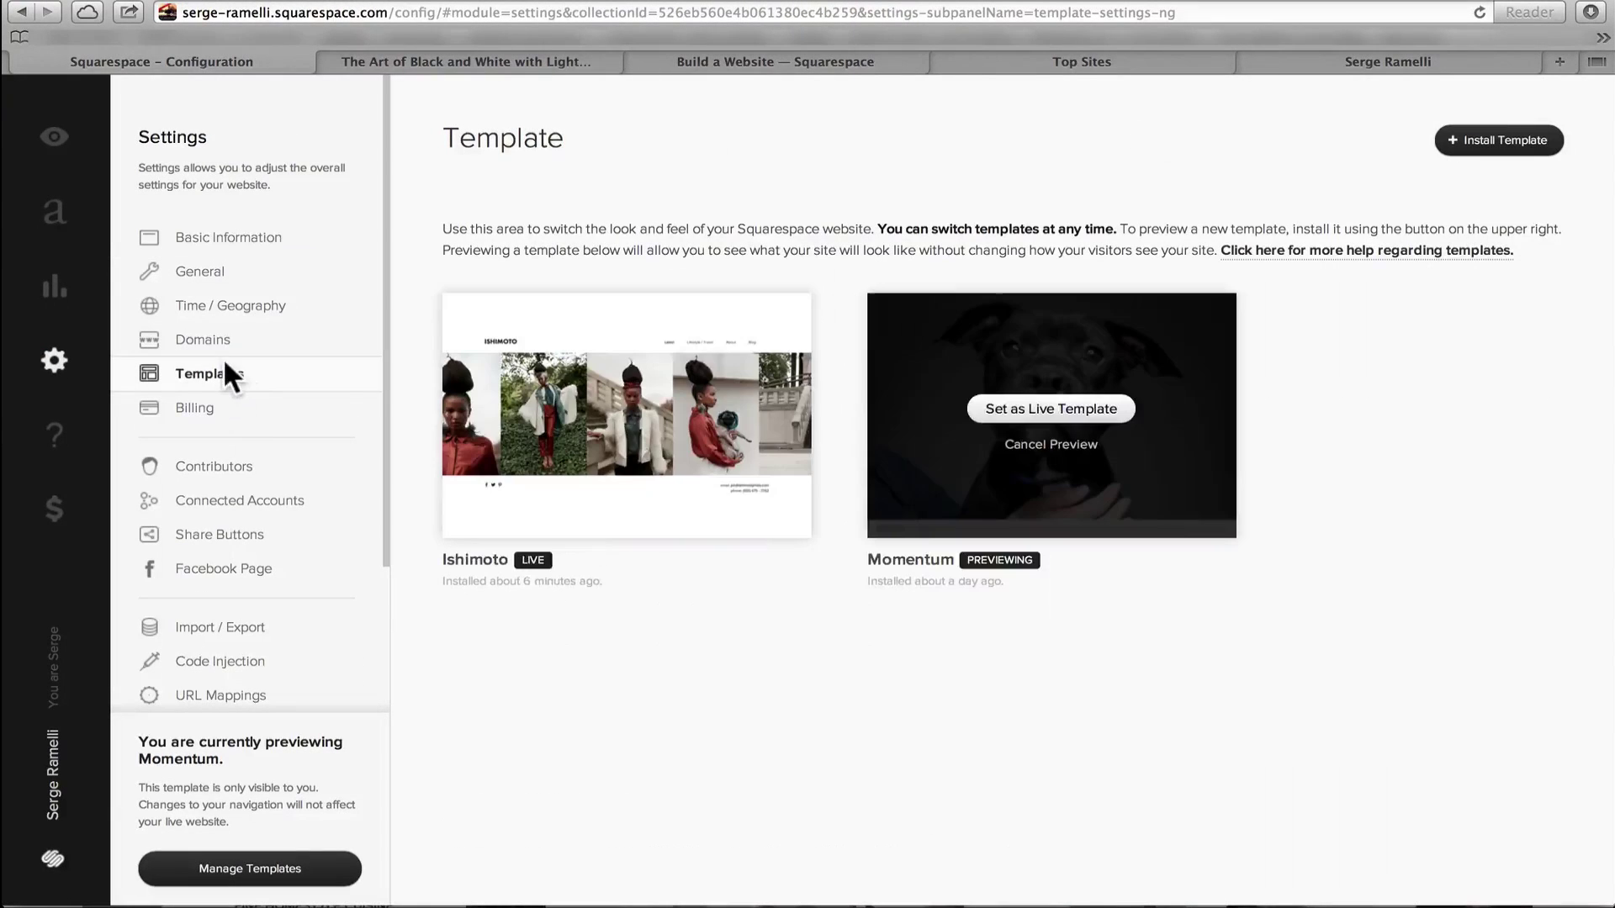
click(1067, 412)
click(1219, 472)
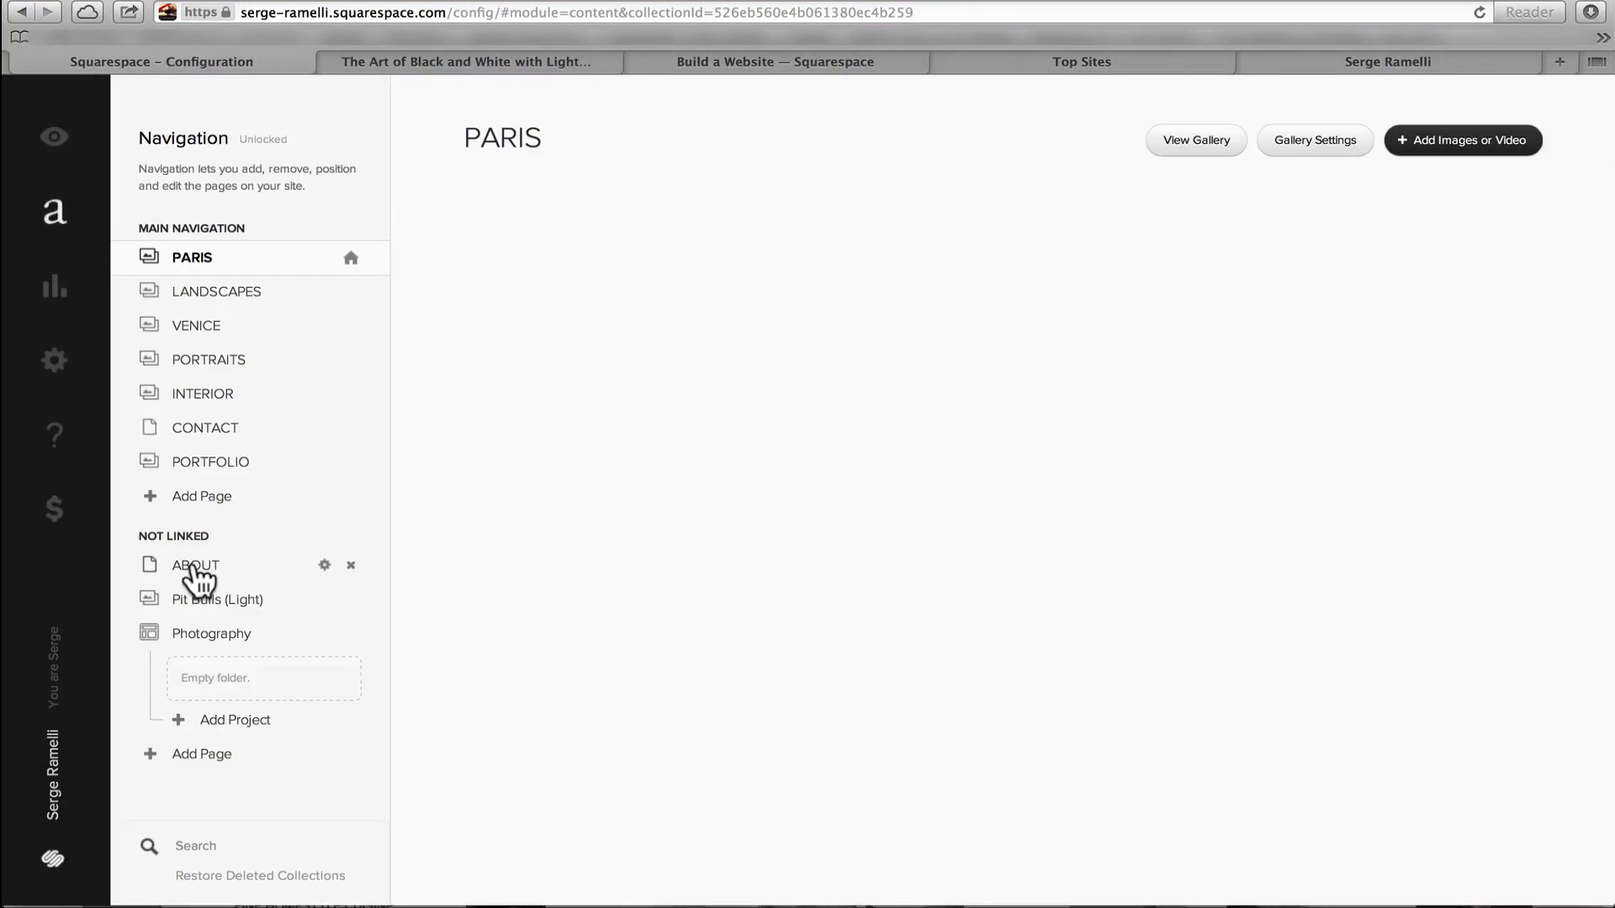
Move ABOUT from Not Linked into Main Navigation between CONTACT and PORTFOLIO, then open it
drag(195, 568, 205, 476)
drag(202, 559, 217, 451)
click(222, 462)
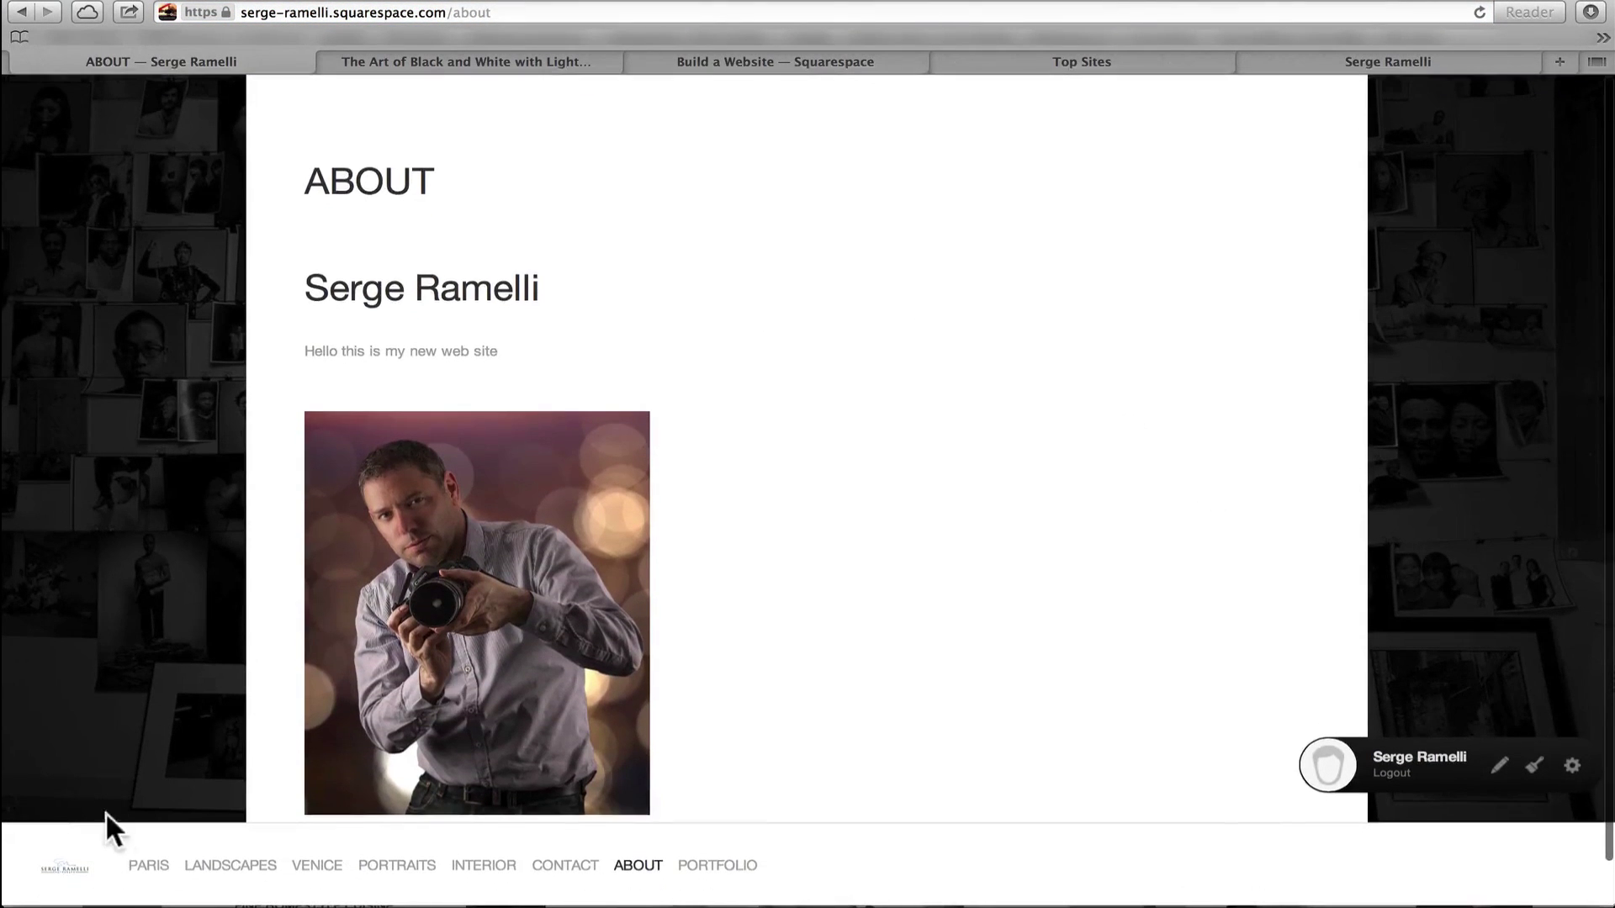
Go to the PARIS gallery via the footer and advance to the Lapin Agile photo
click(157, 872)
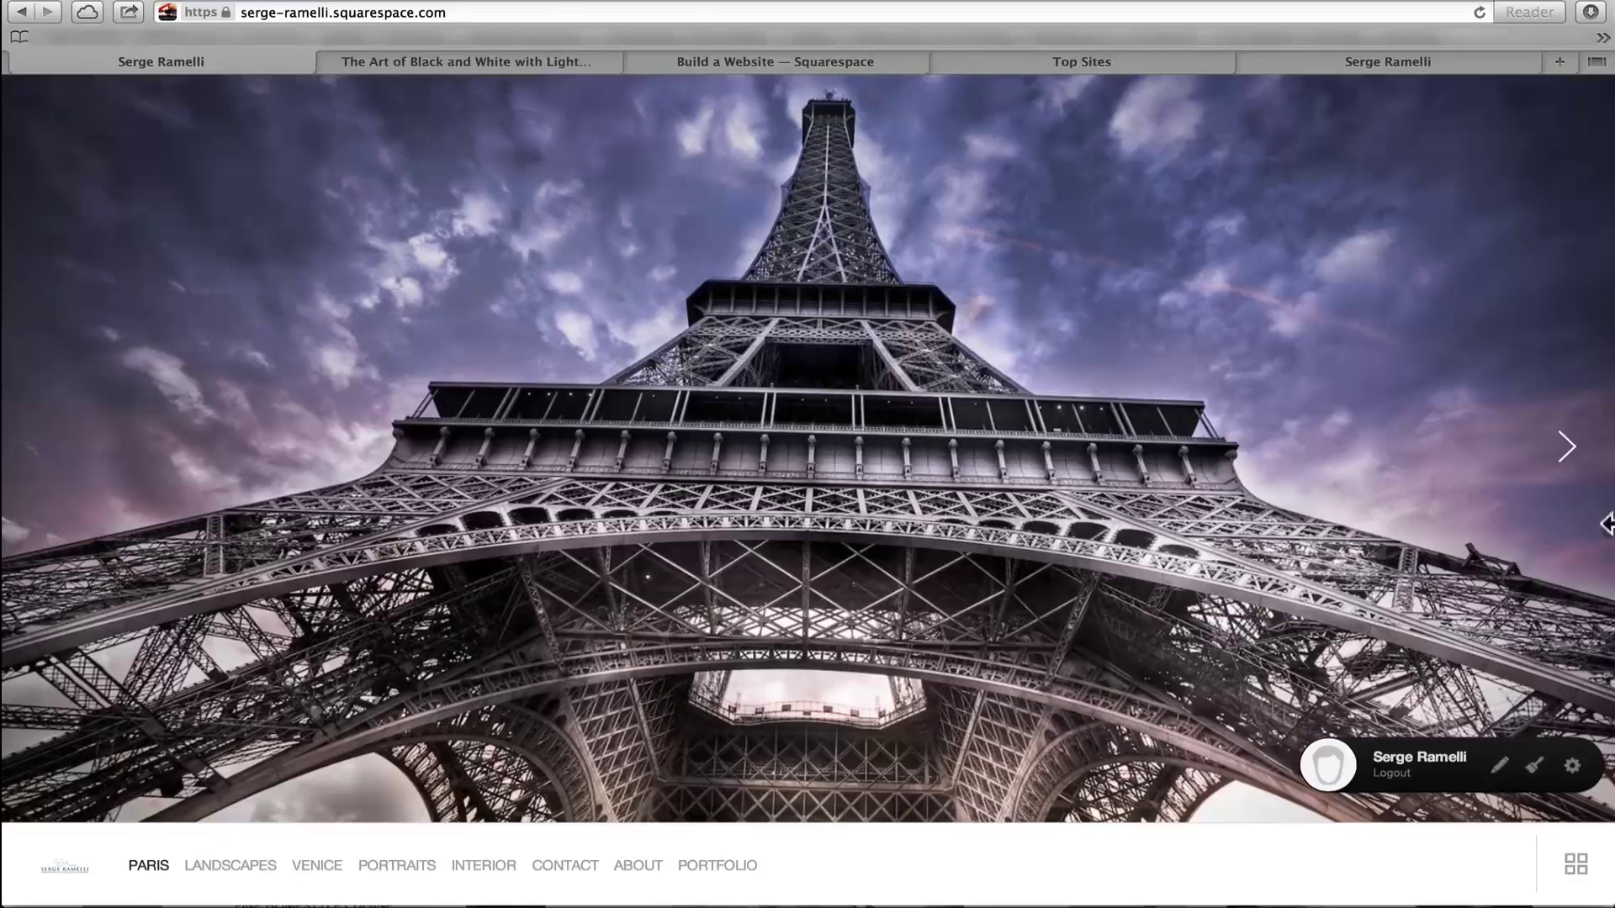
click(1563, 458)
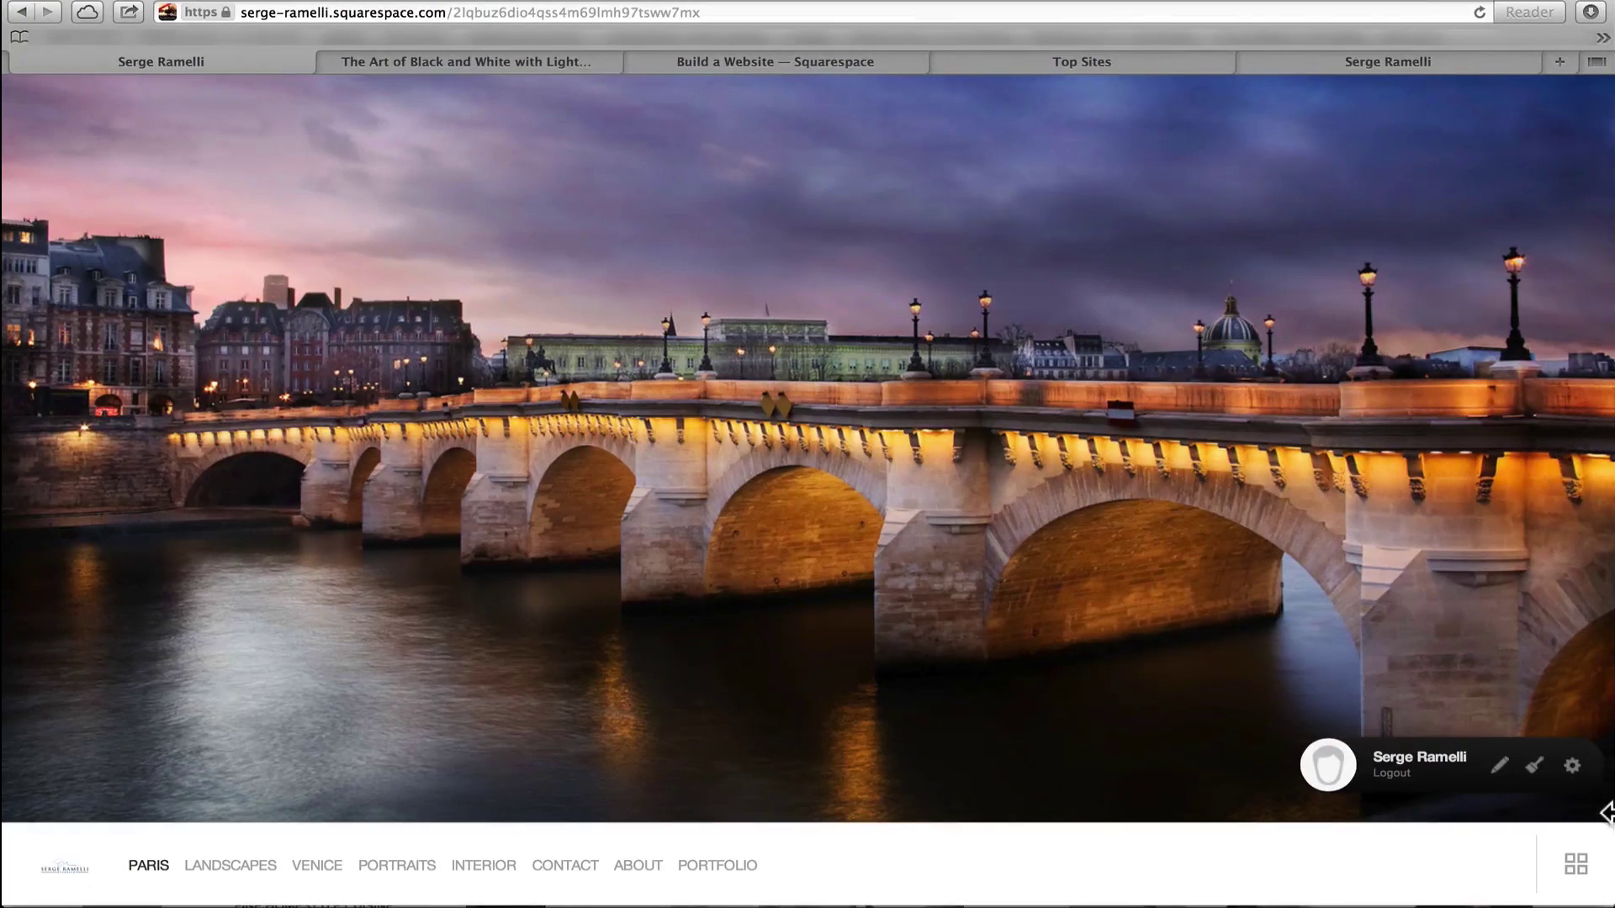
drag(1611, 814, 1607, 437)
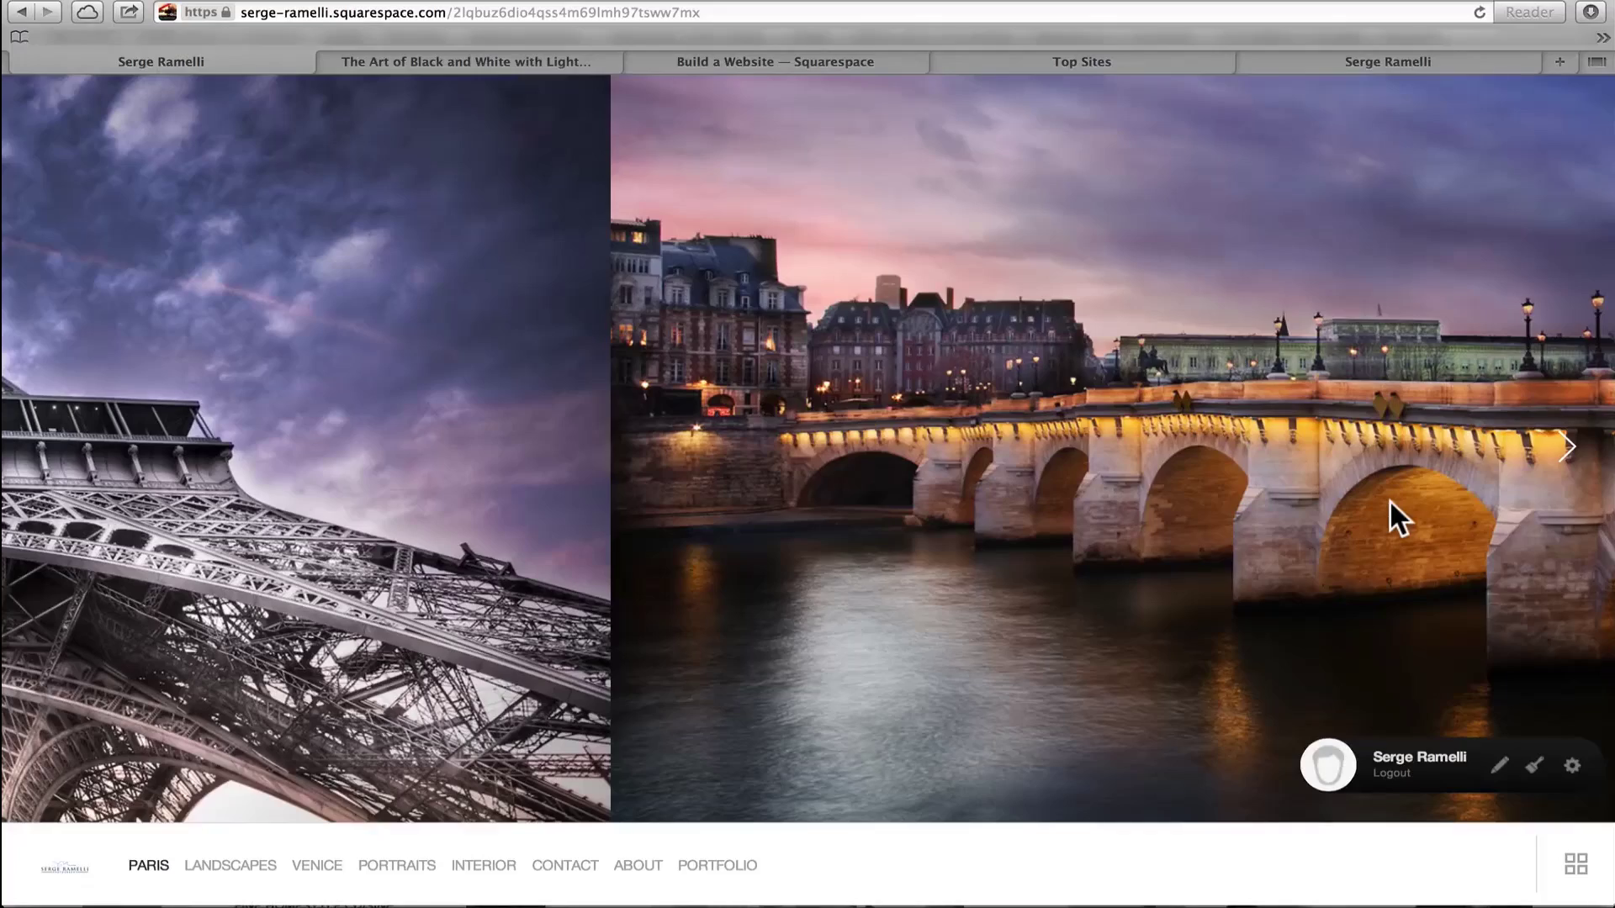
click(1552, 447)
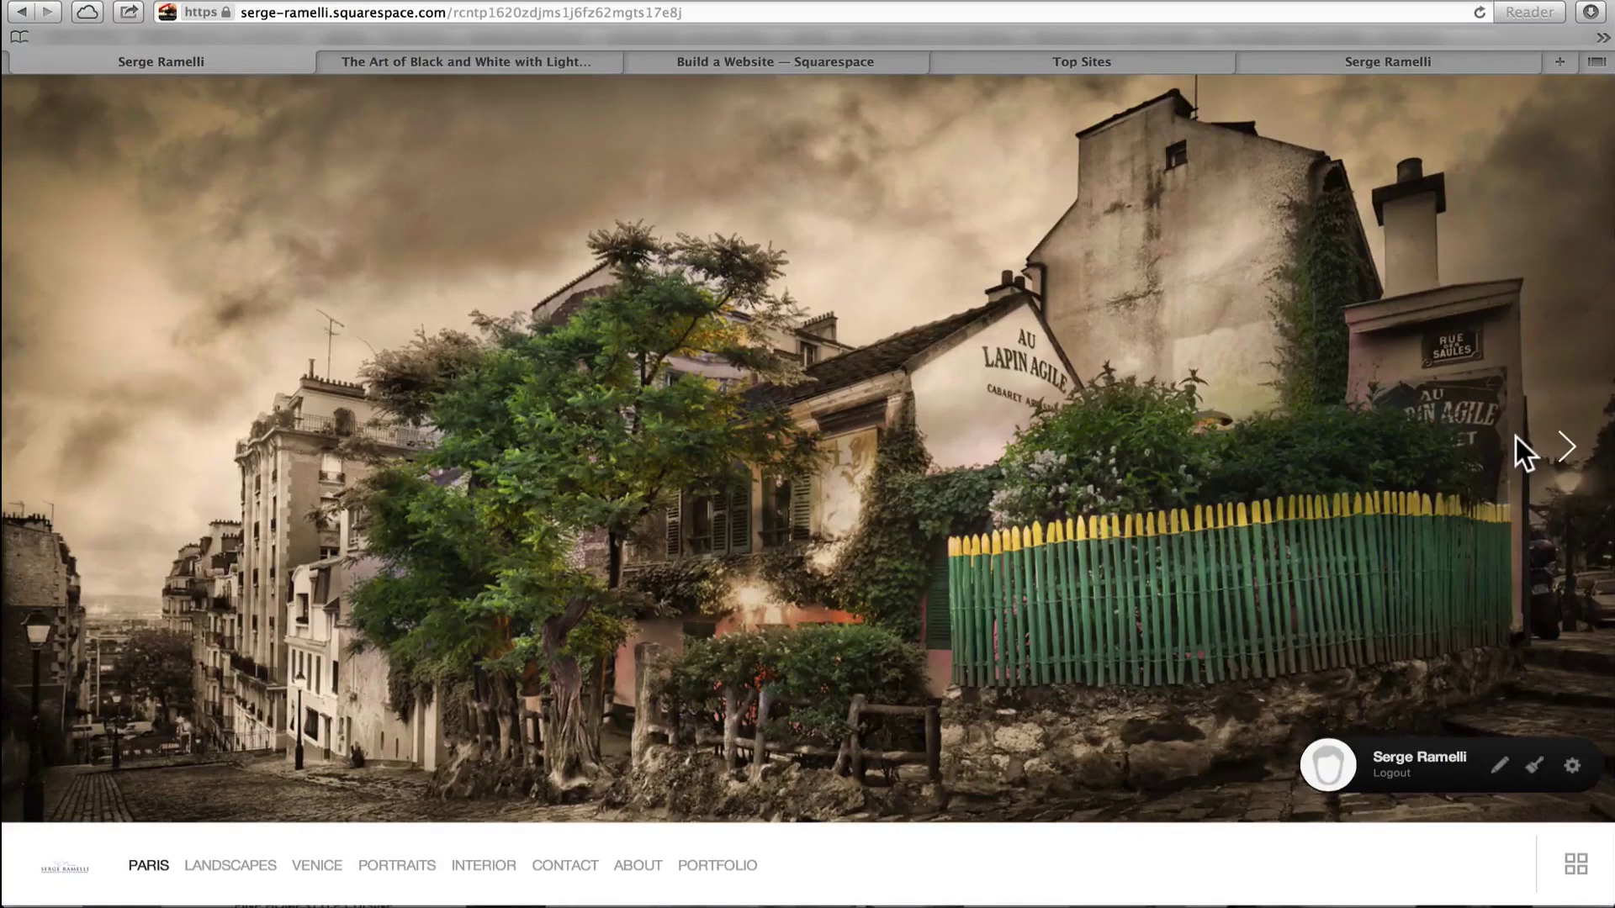
Load squarespace.com by entering 'square' in the Safari address bar
click(497, 16)
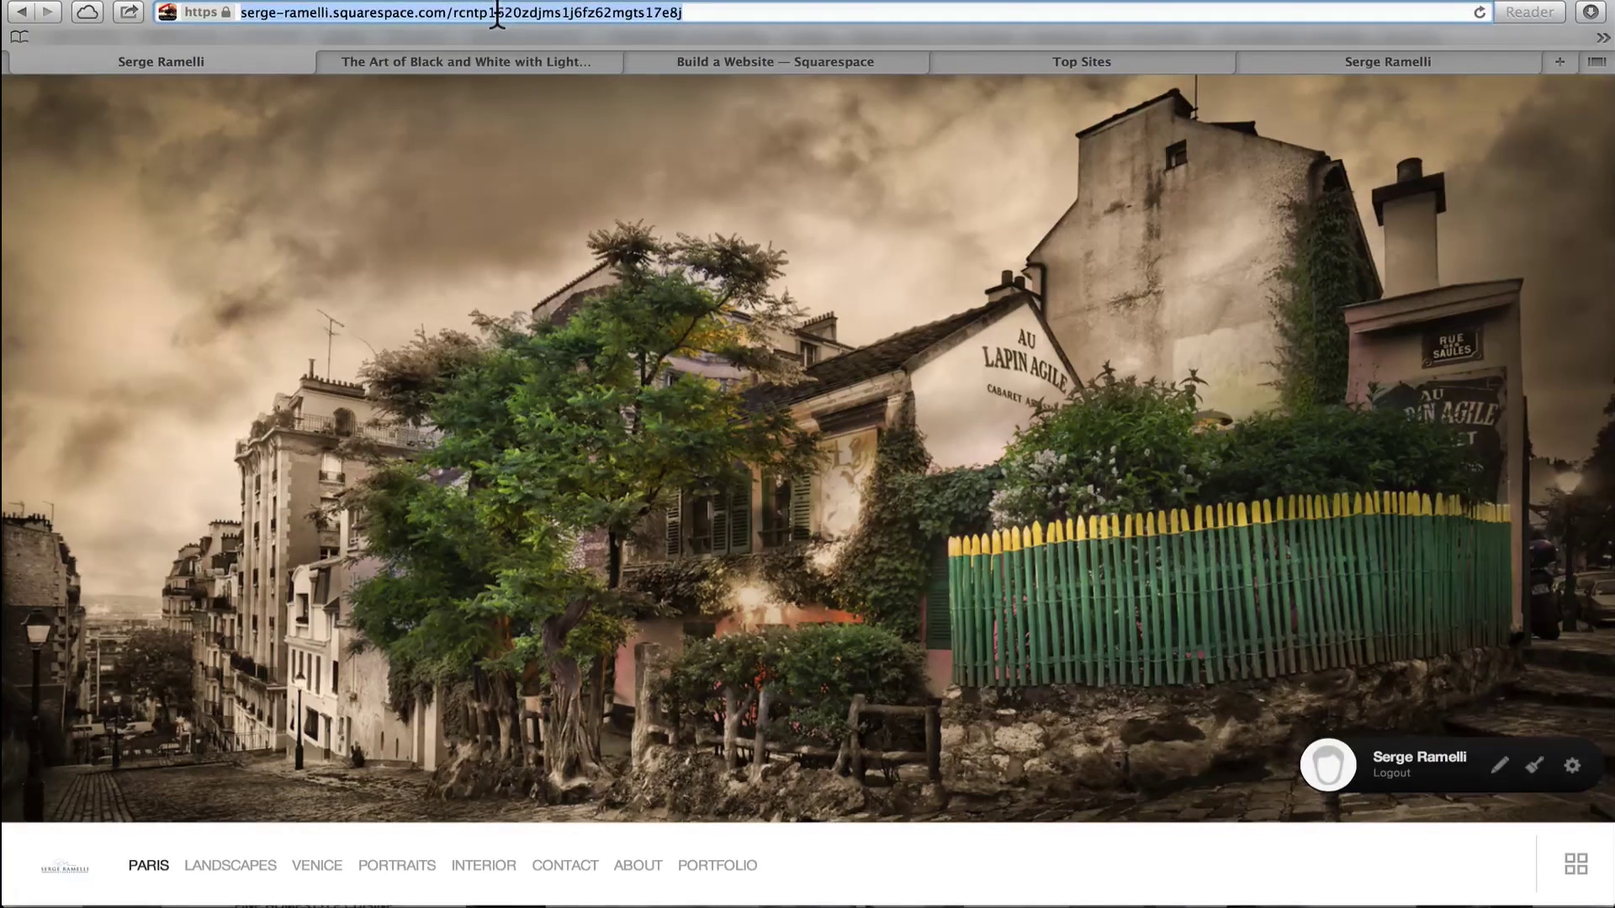
text(squarespace.com)
key(Return)
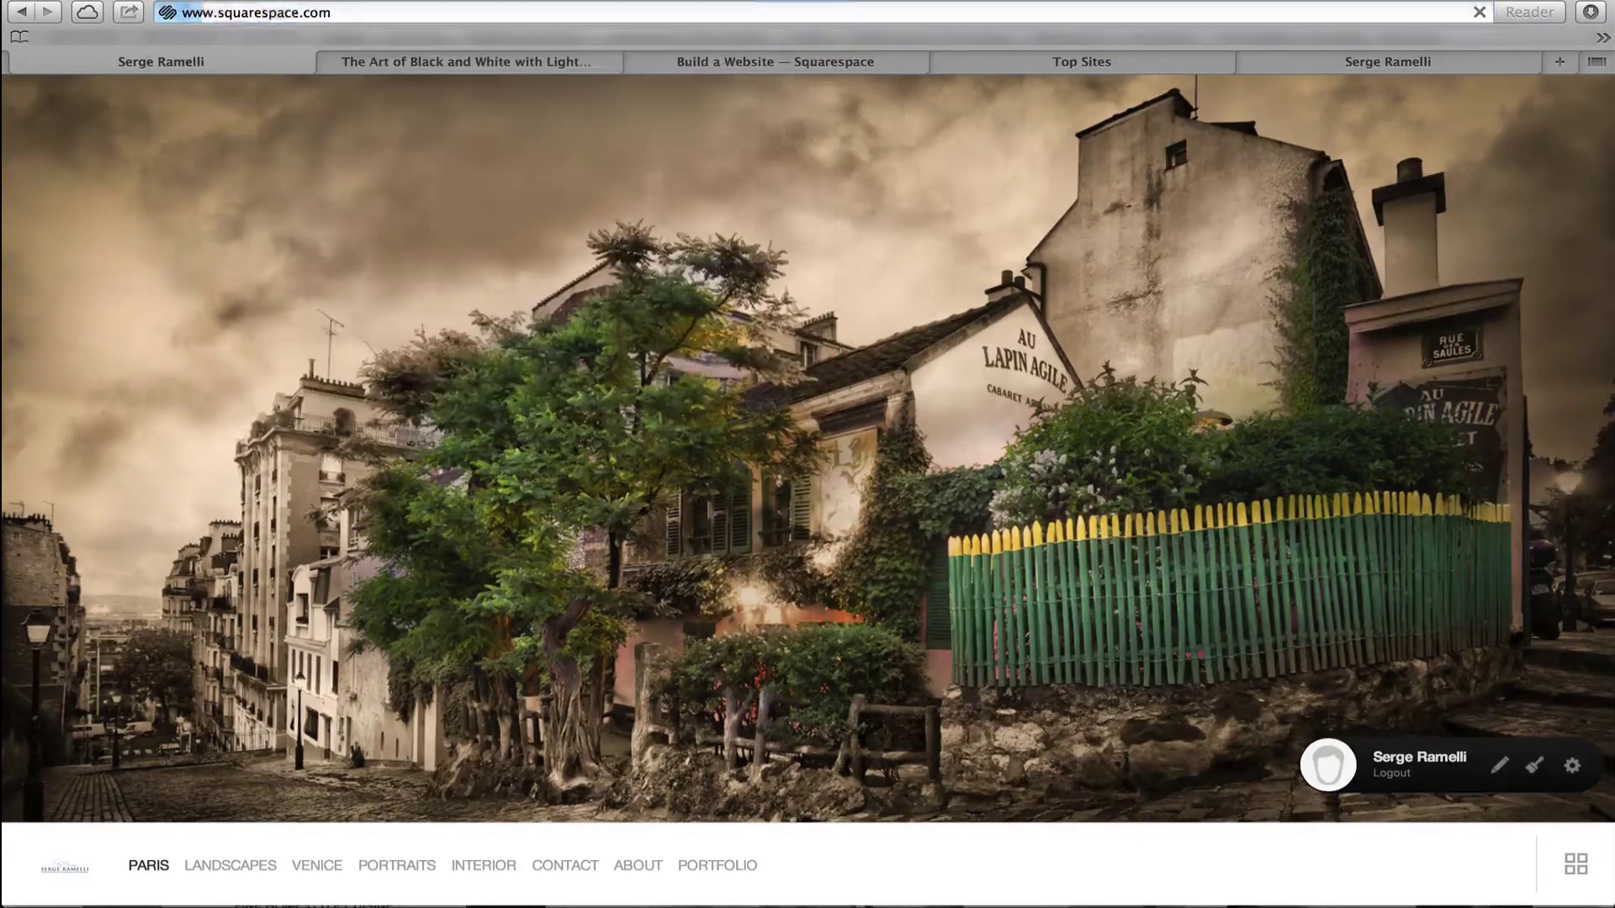